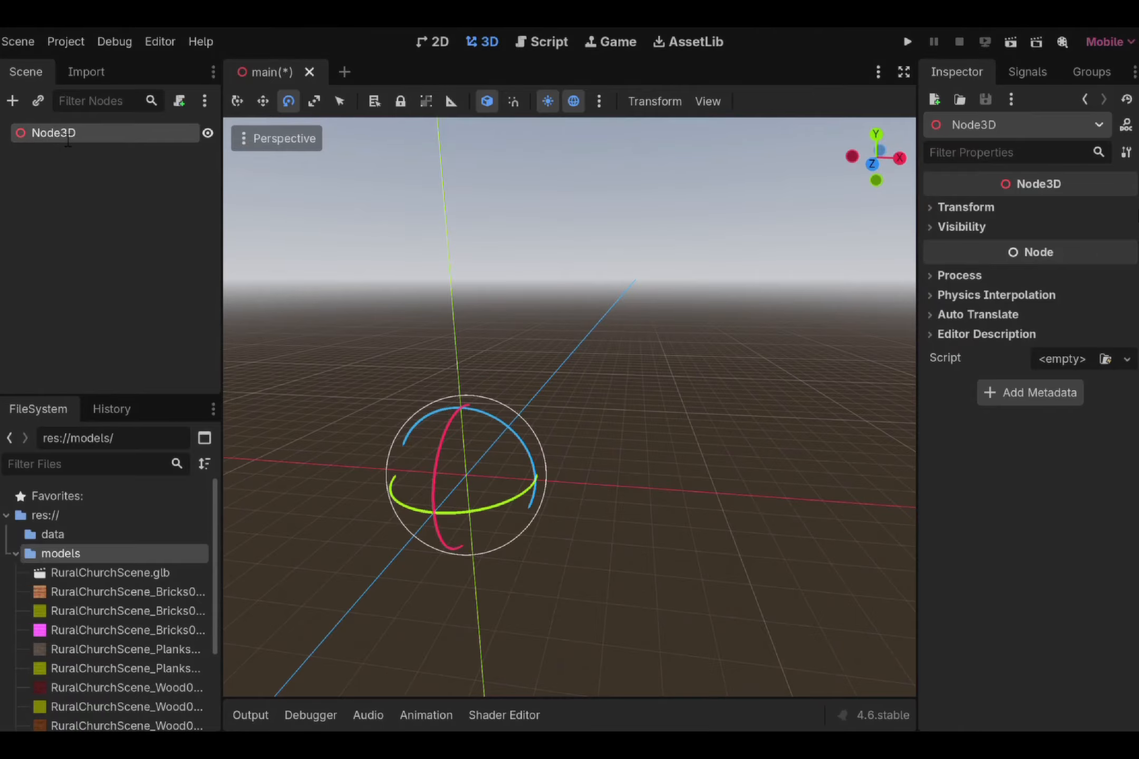
- Rename the root Node3D to main, save the scene, and select main.tscn among the project files
text(main)
key(Return)
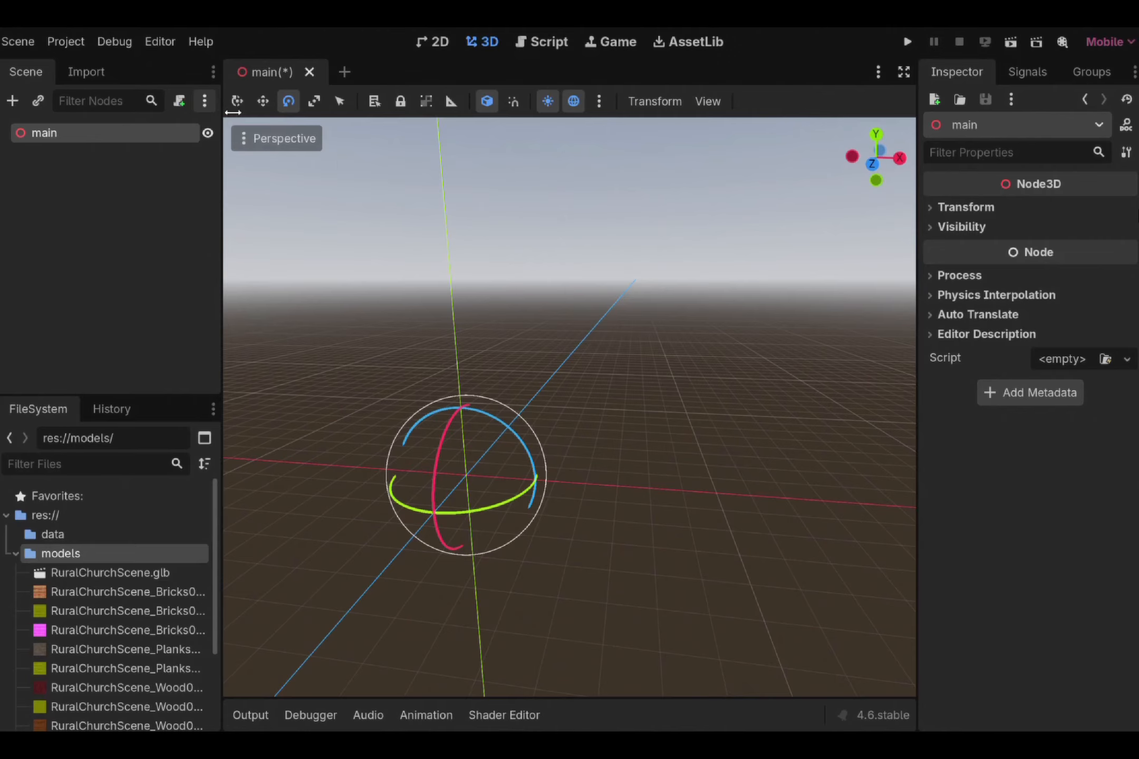
key(ctrl+s)
scroll(133, 535, down, 5)
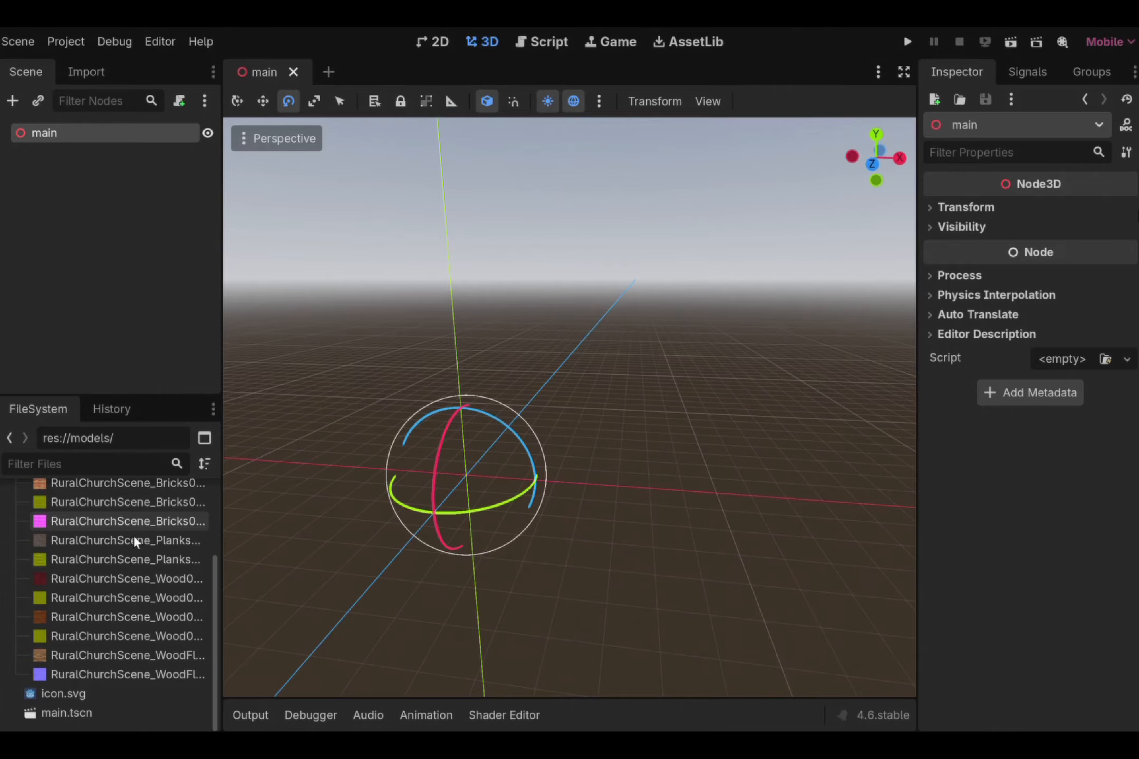
click(79, 712)
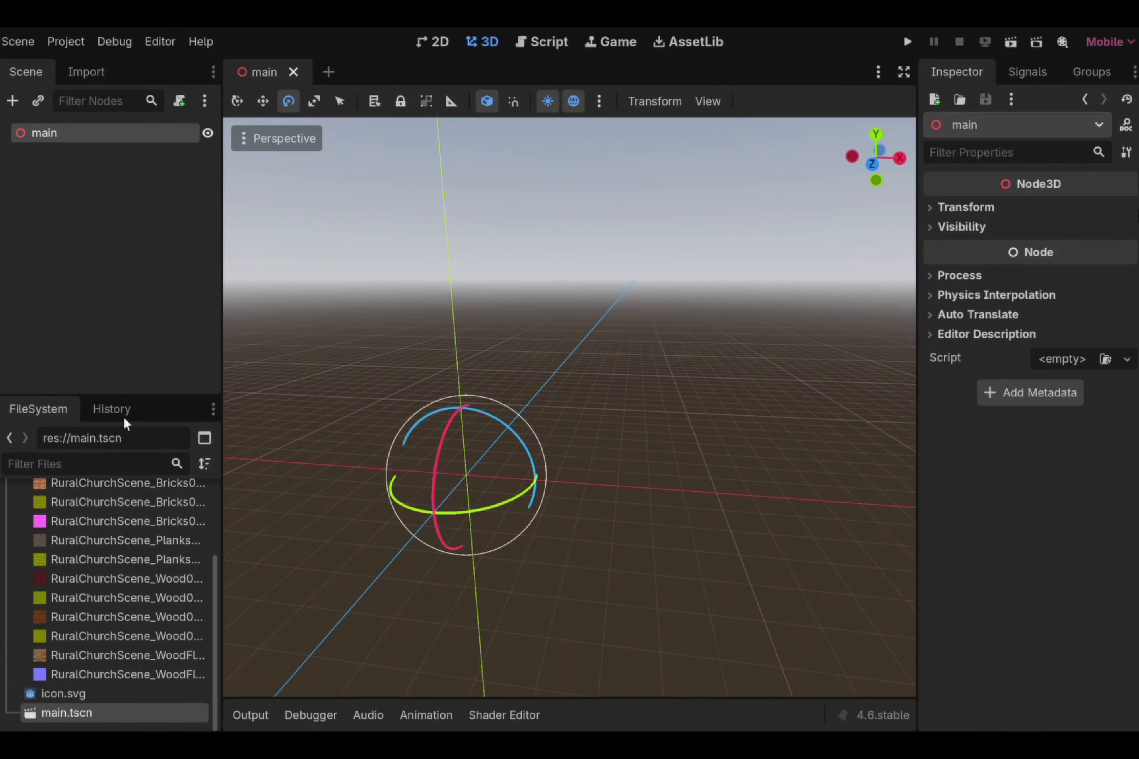
- Place the RuralChurchScene.glb model in the 3D scene as a child of main and deselect it
scroll(67, 519, up, 3)
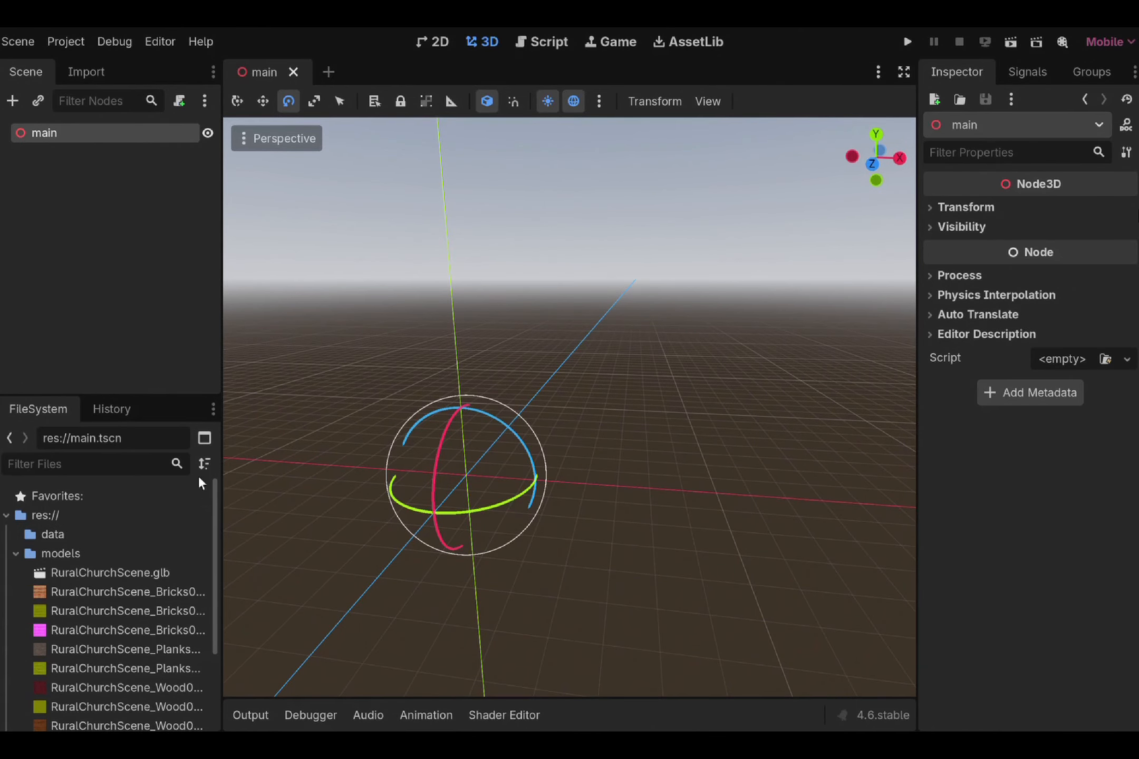
scroll(460, 449, down, 3)
middle_drag(460, 449, 468, 447)
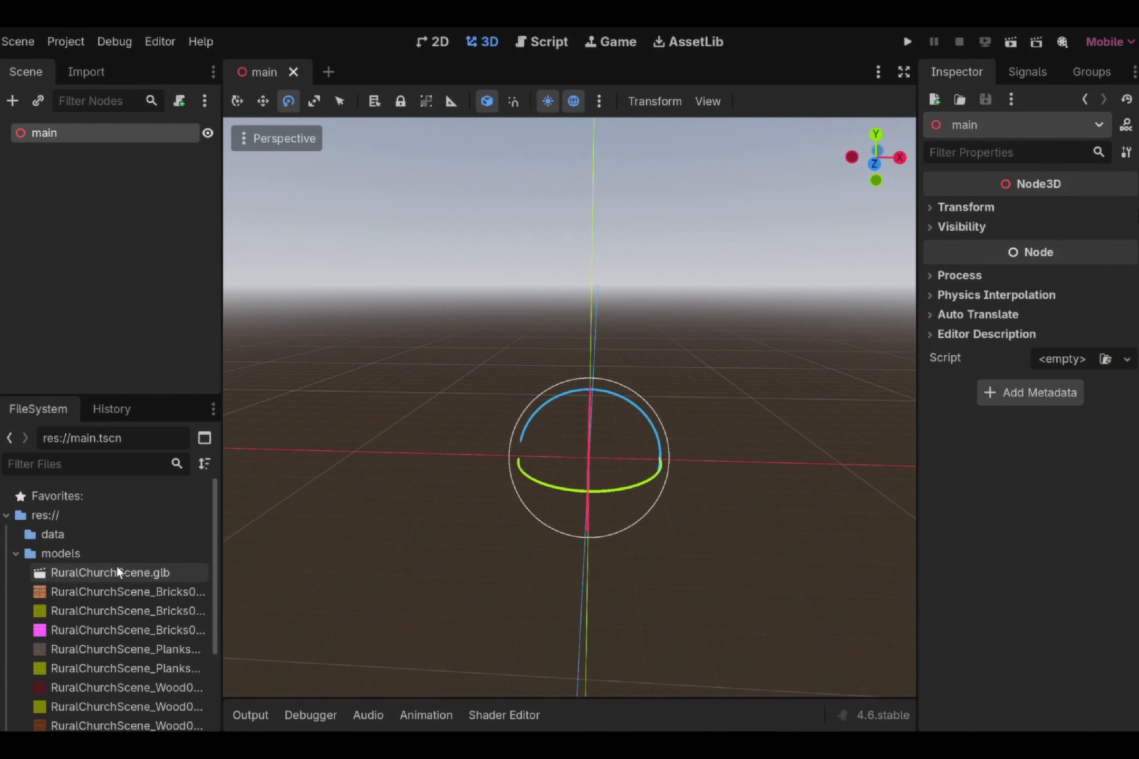
click(91, 572)
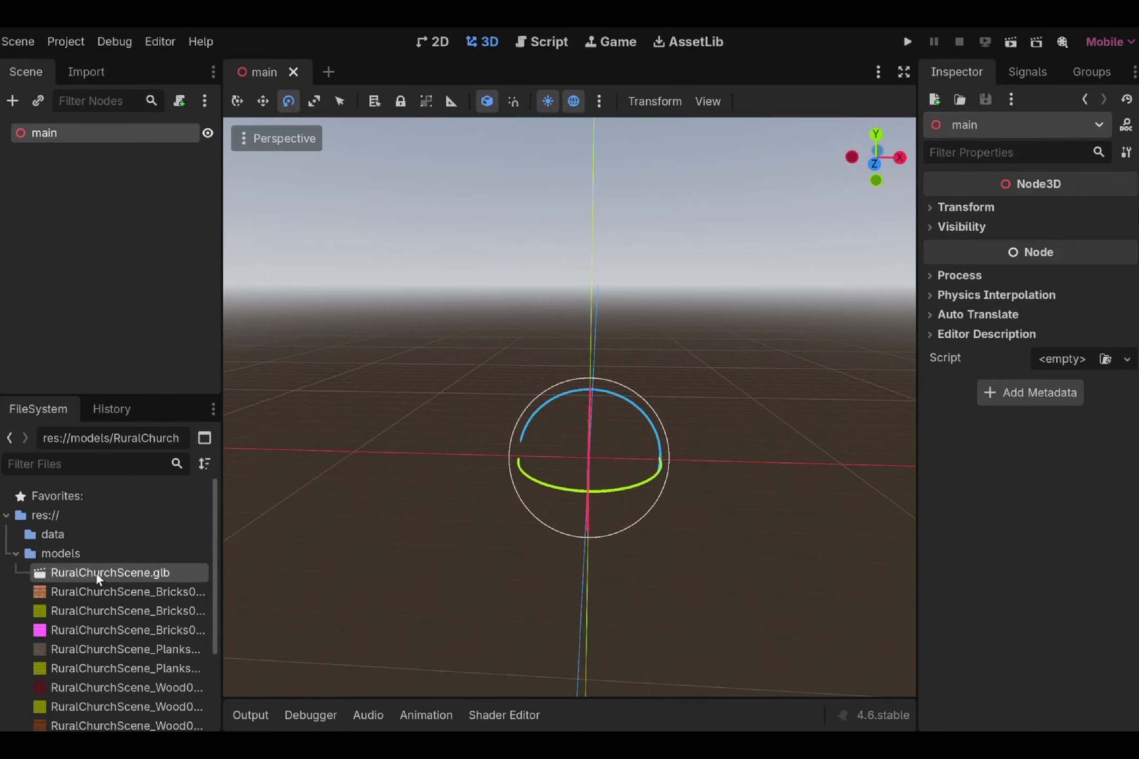
drag(96, 572, 488, 457)
click(630, 511)
- Examine the imported church's front door, brick walls, roof timbers and semicircular window up close
scroll(607, 464, up, 10)
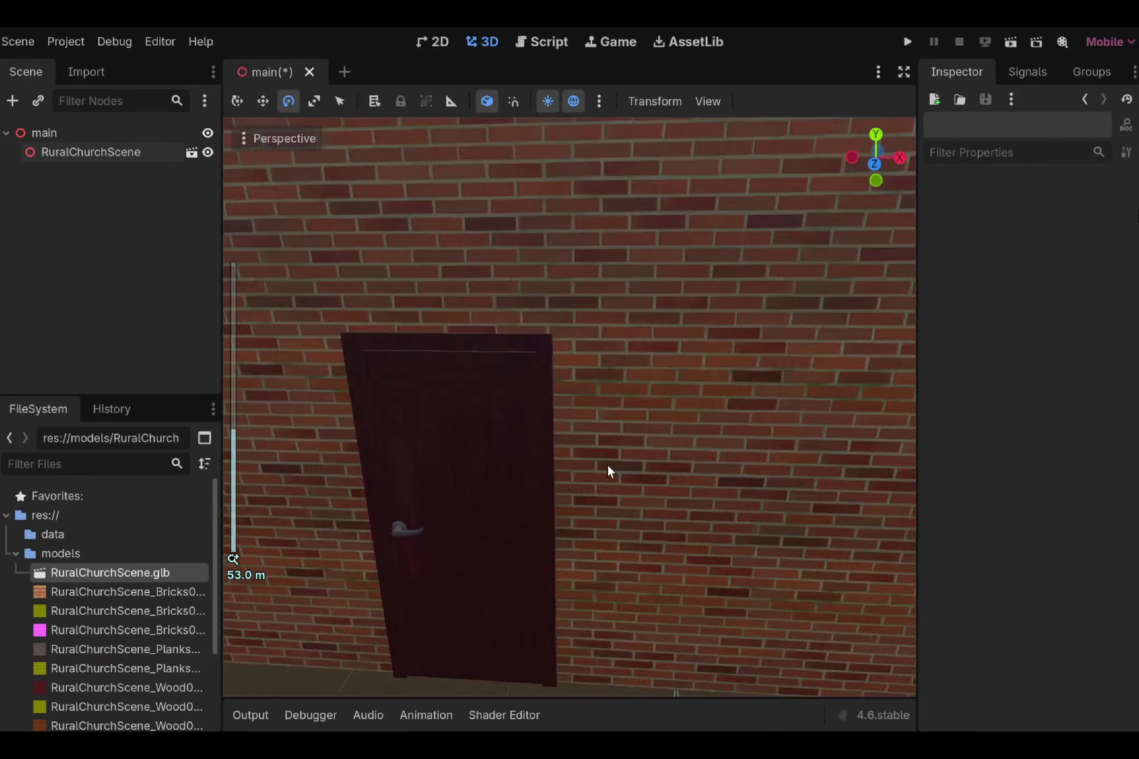
scroll(607, 464, down, 5)
key(w)
right_drag(461, 514, 195, 450)
key(w)
key(w)
key(a)
key(w)
key(w)
key(w)
key(w)
key(w)
key(s)
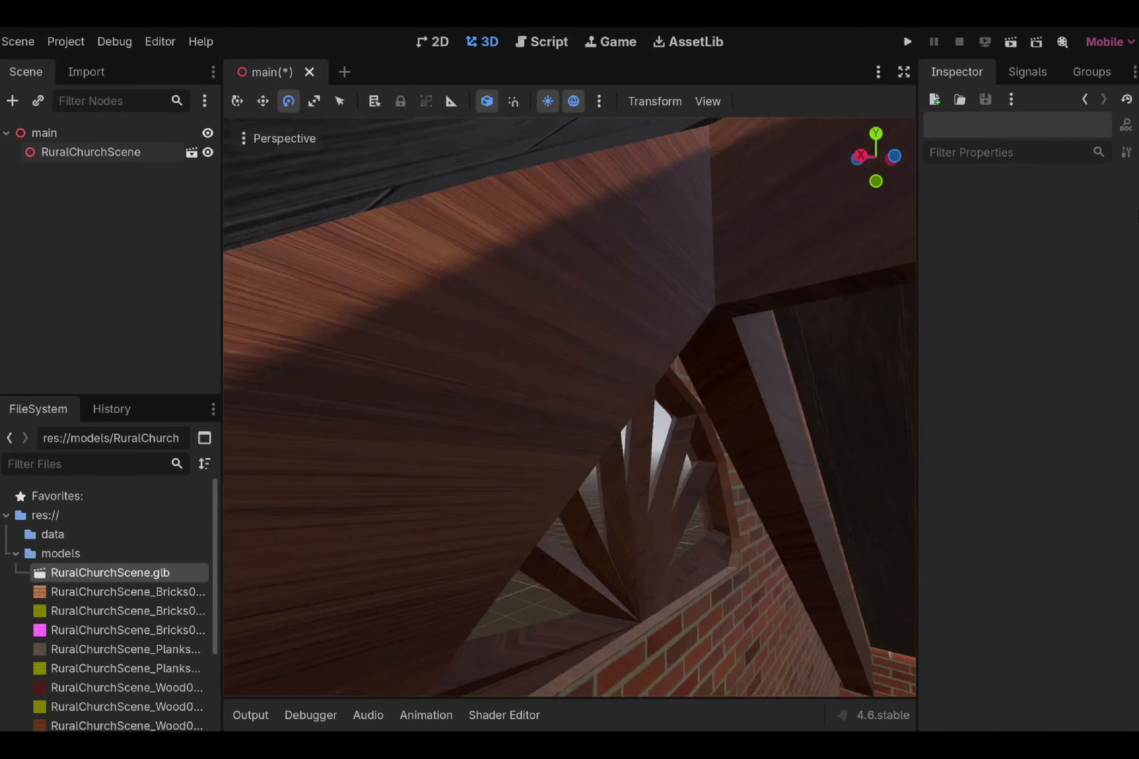
right_drag(569, 406, 728, 532)
key(w)
key(s)
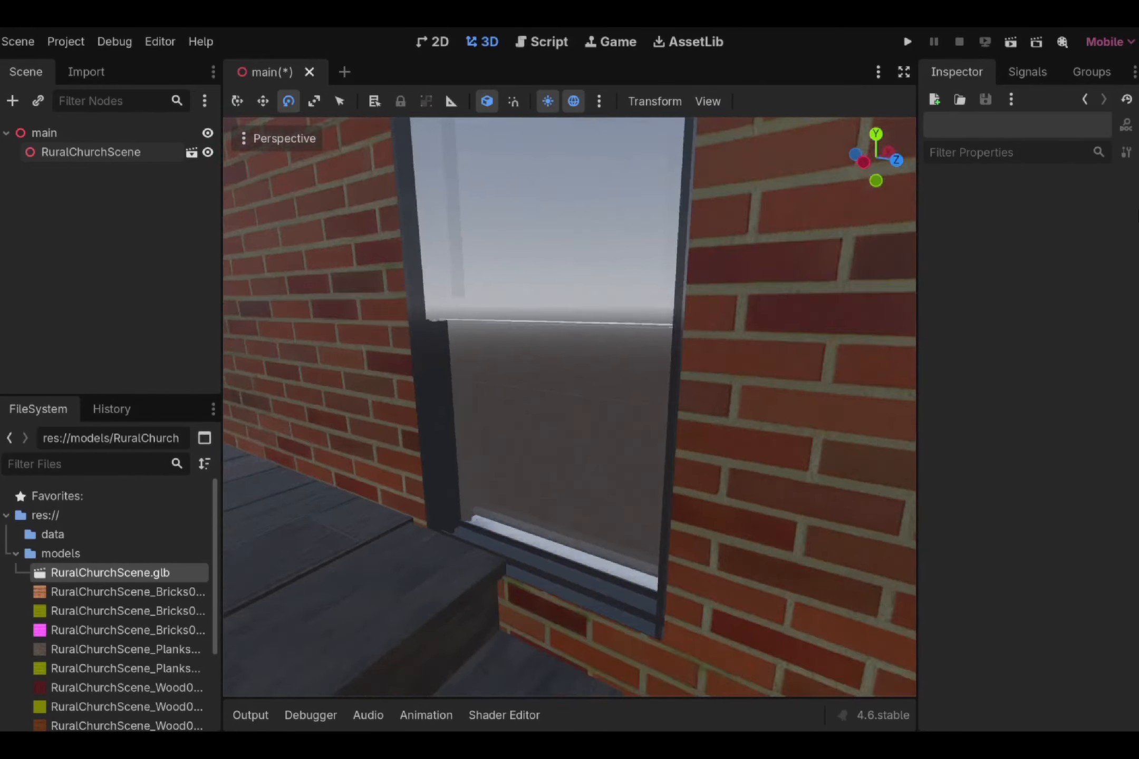
- Examine the church's side window, interior brickwork, plank ceiling and the wall with the cross
right_drag(570, 407, 870, 474)
key(s)
key(w)
key(w)
key(s)
key(w)
key(w)
key(d)
key(w)
key(s)
key(w)
key(w)
key(w)
mouse_move(354, 457)
right_down()
mouse_move(422, 448)
mouse_move(454, 522)
mouse_move(468, 490)
mouse_move(356, 457)
right_up()
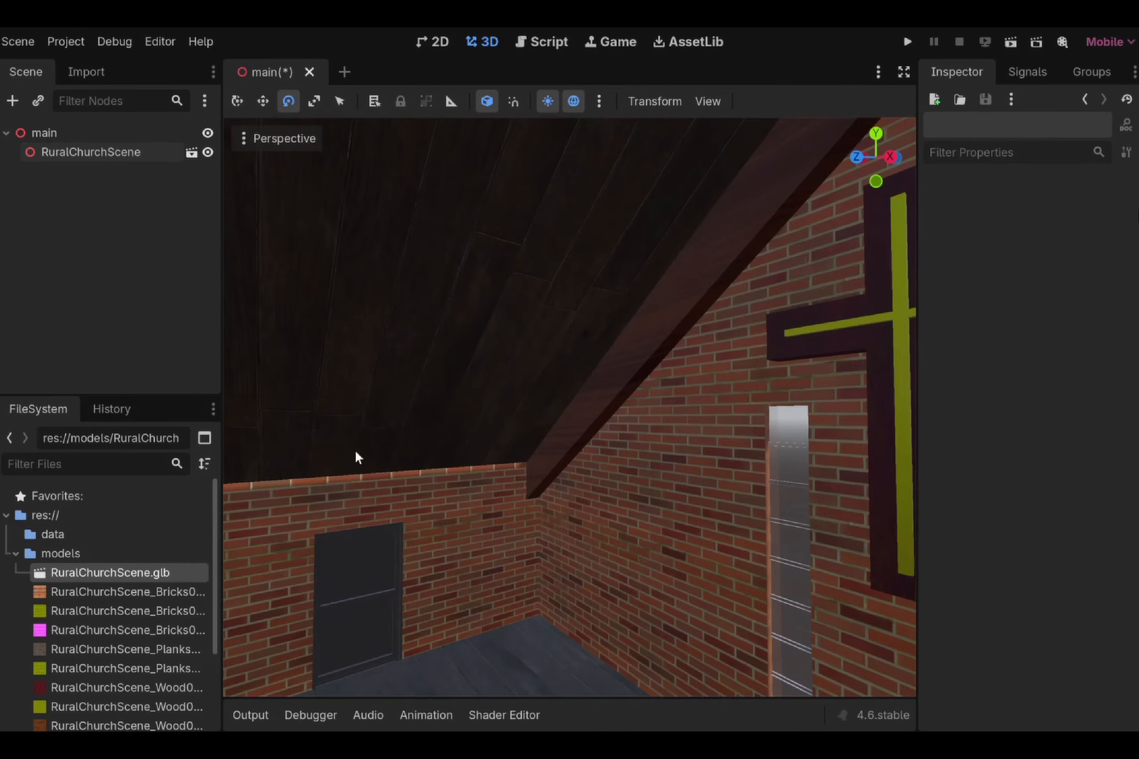
- Compare the church interior with the preview sunlight switched off and on, leaving it on
click(549, 104)
click(548, 104)
right_drag(554, 295, 345, 288)
click(548, 102)
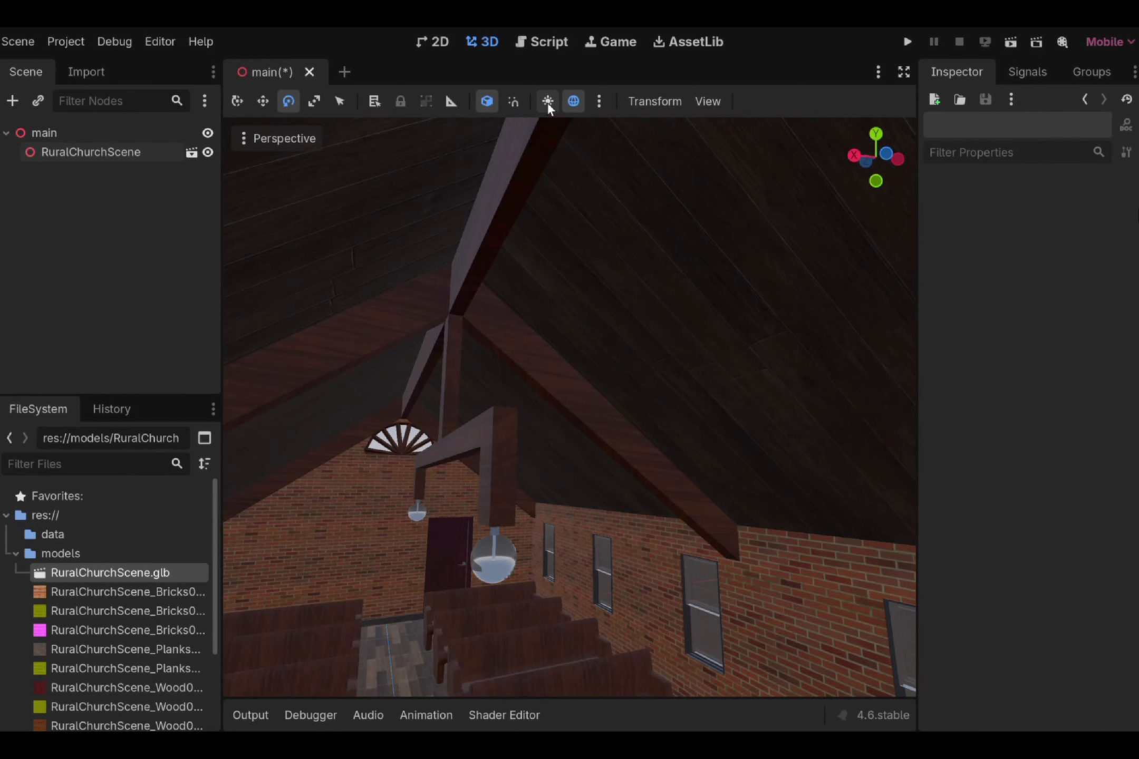
click(547, 101)
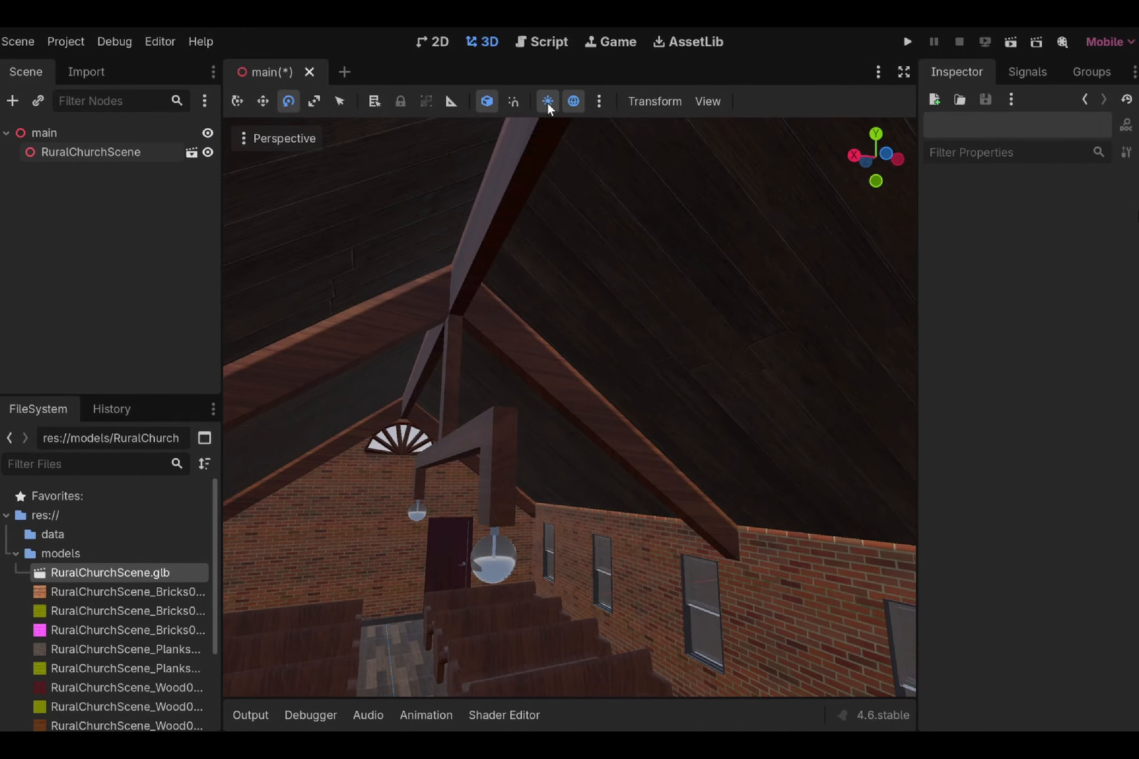
- Compare the interior without the preview environment and without the preview sunlight, leaving only the environment on
click(574, 95)
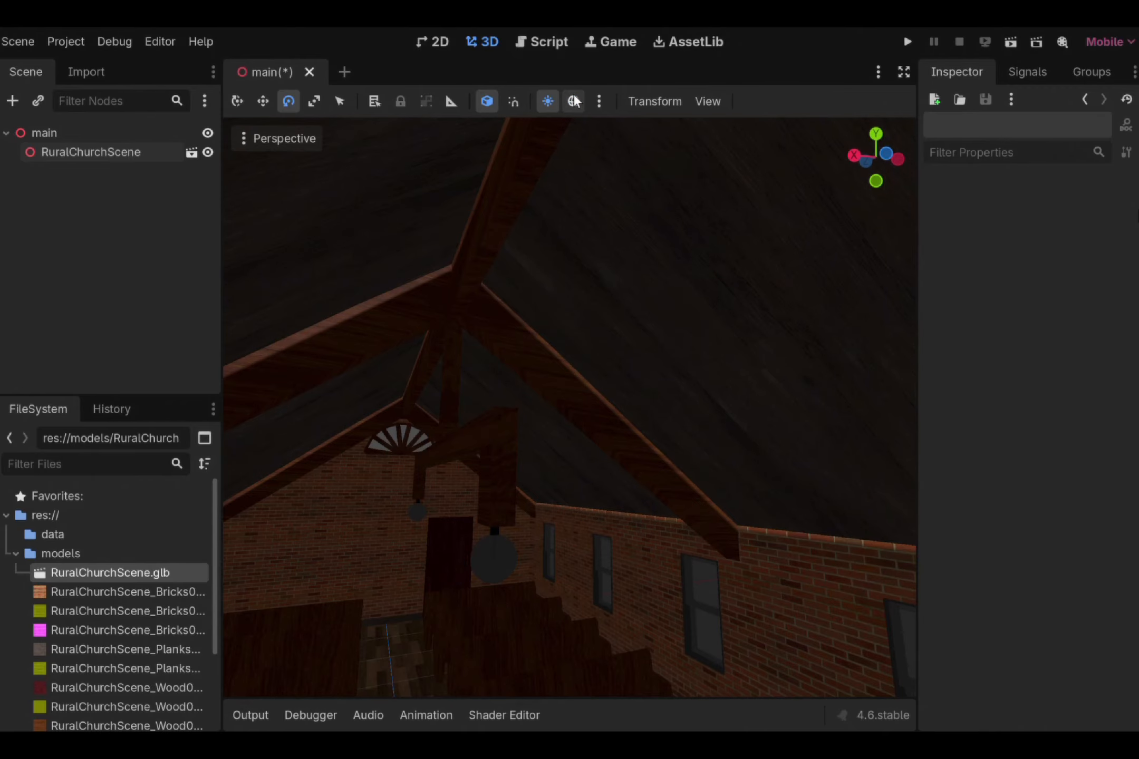
click(574, 96)
click(557, 99)
click(567, 100)
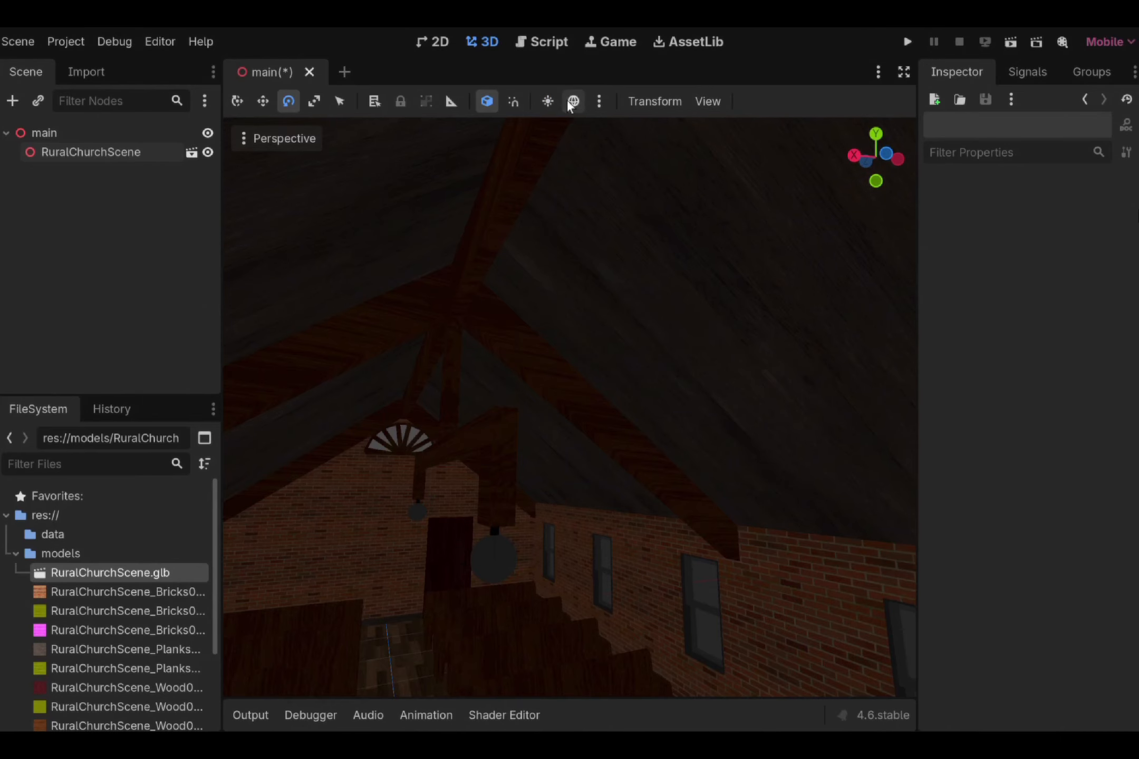
click(568, 101)
click(567, 101)
click(567, 101)
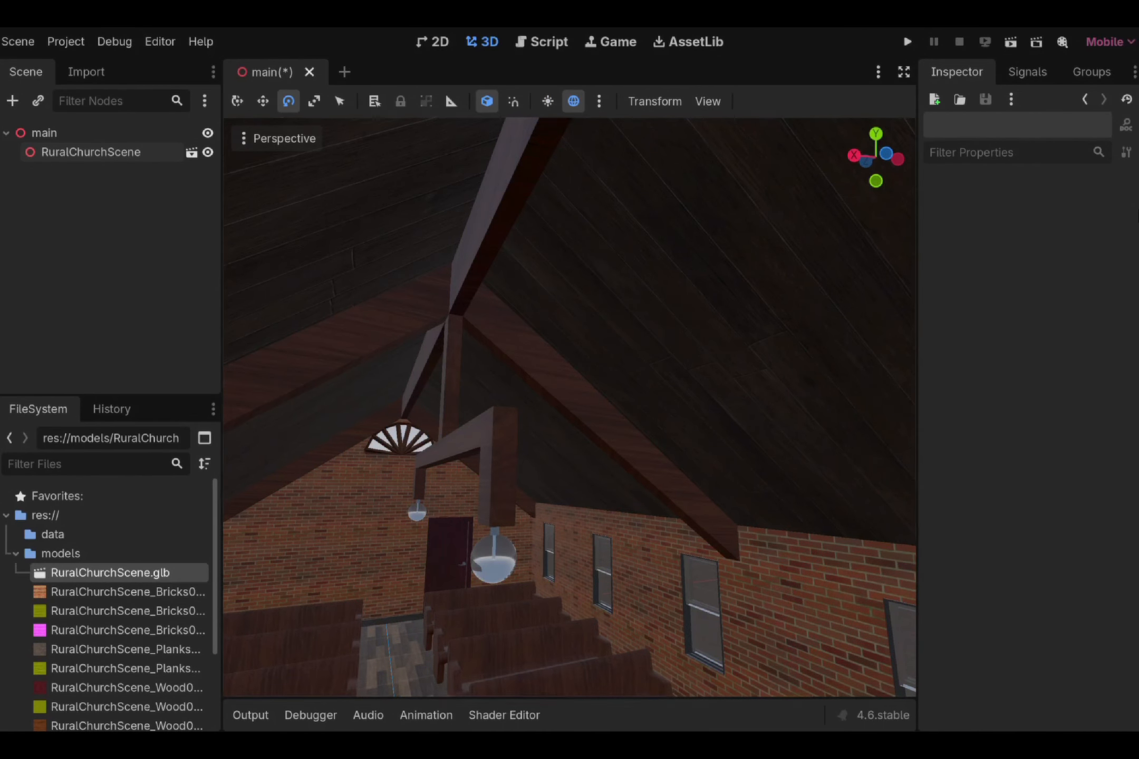
- Compare the whole nave with the preview environment off and on, and switch both environment and sunlight back on
right_drag(650, 334, 586, 353)
click(574, 101)
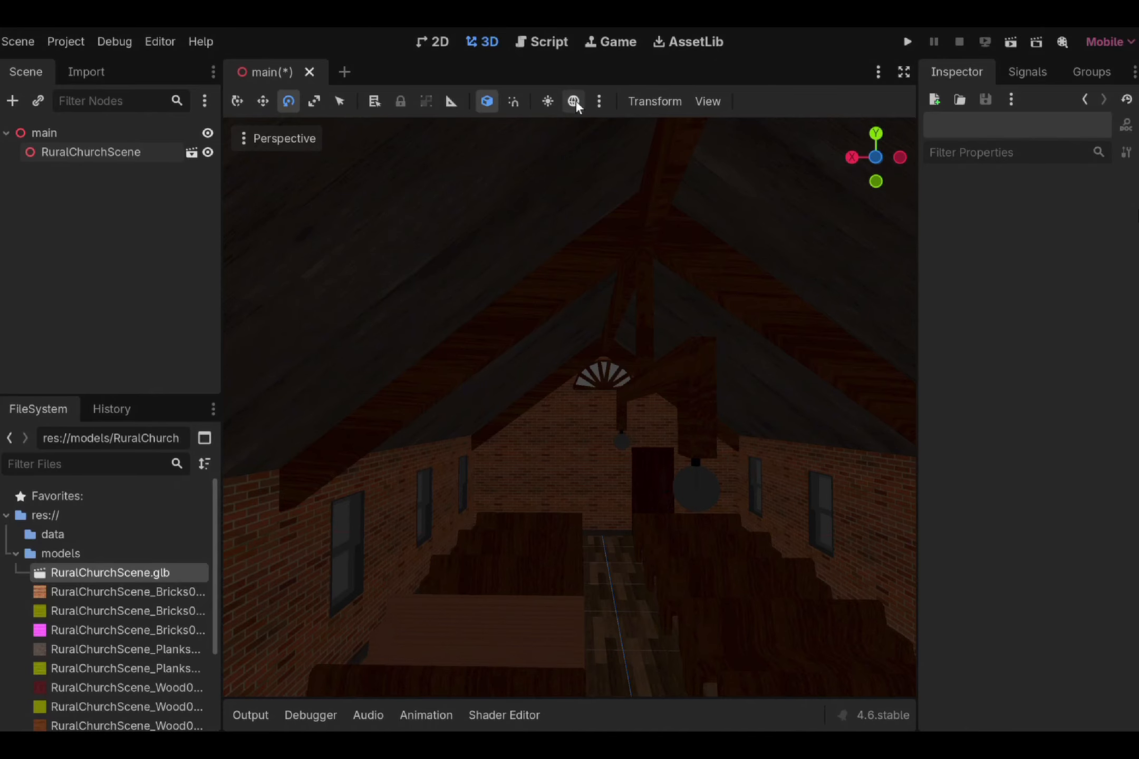
click(574, 101)
click(575, 101)
click(575, 100)
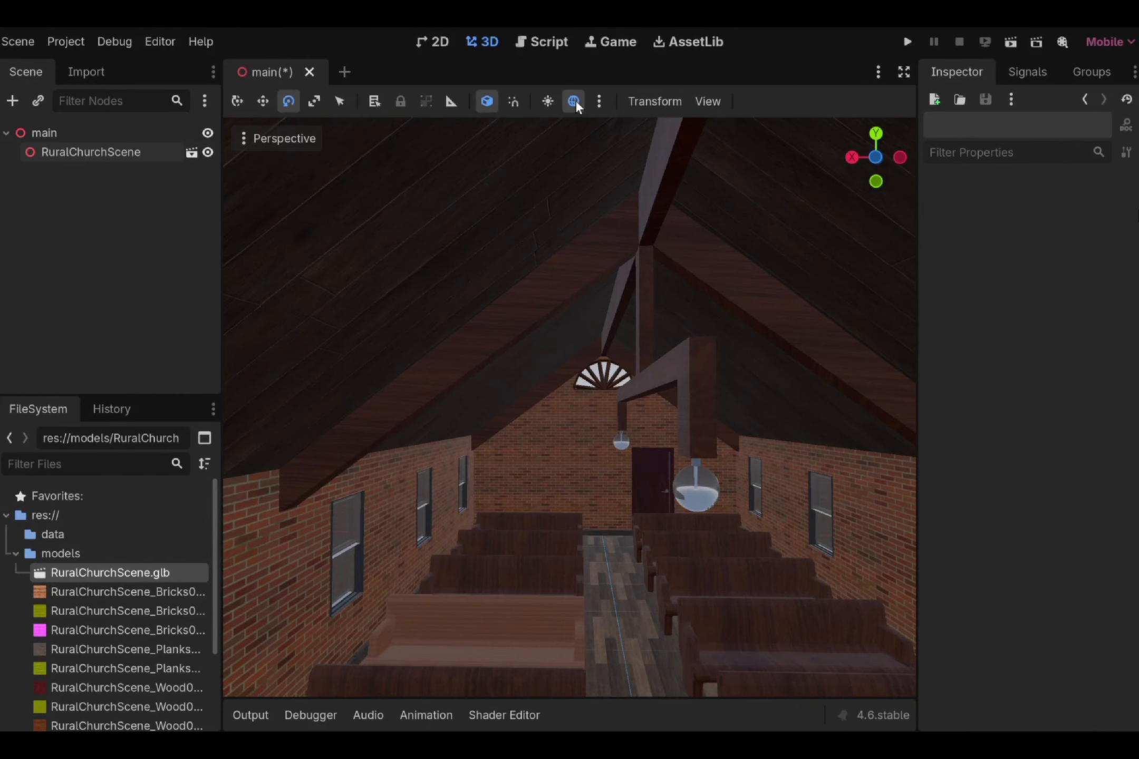
click(575, 100)
click(575, 101)
click(575, 101)
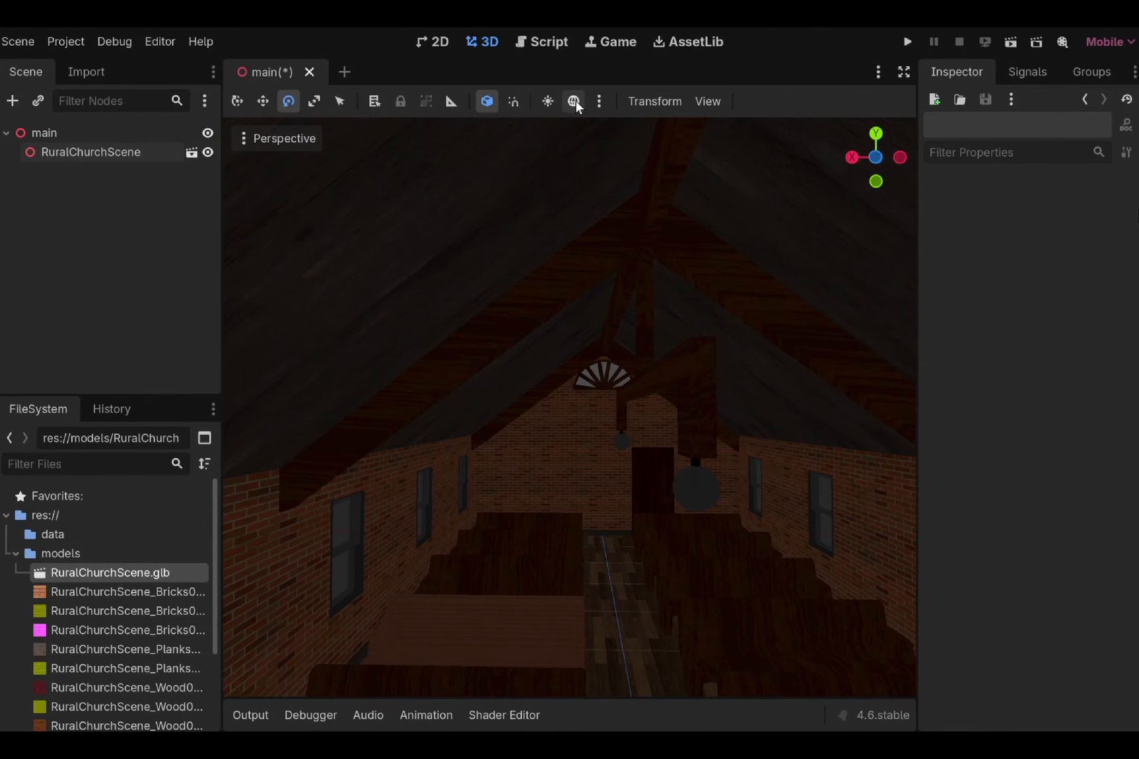
click(576, 100)
click(549, 101)
- Examine the altar area, pulpit, cross and long windows, and the nave with its hanging bulbs
right_drag(565, 274, 854, 316)
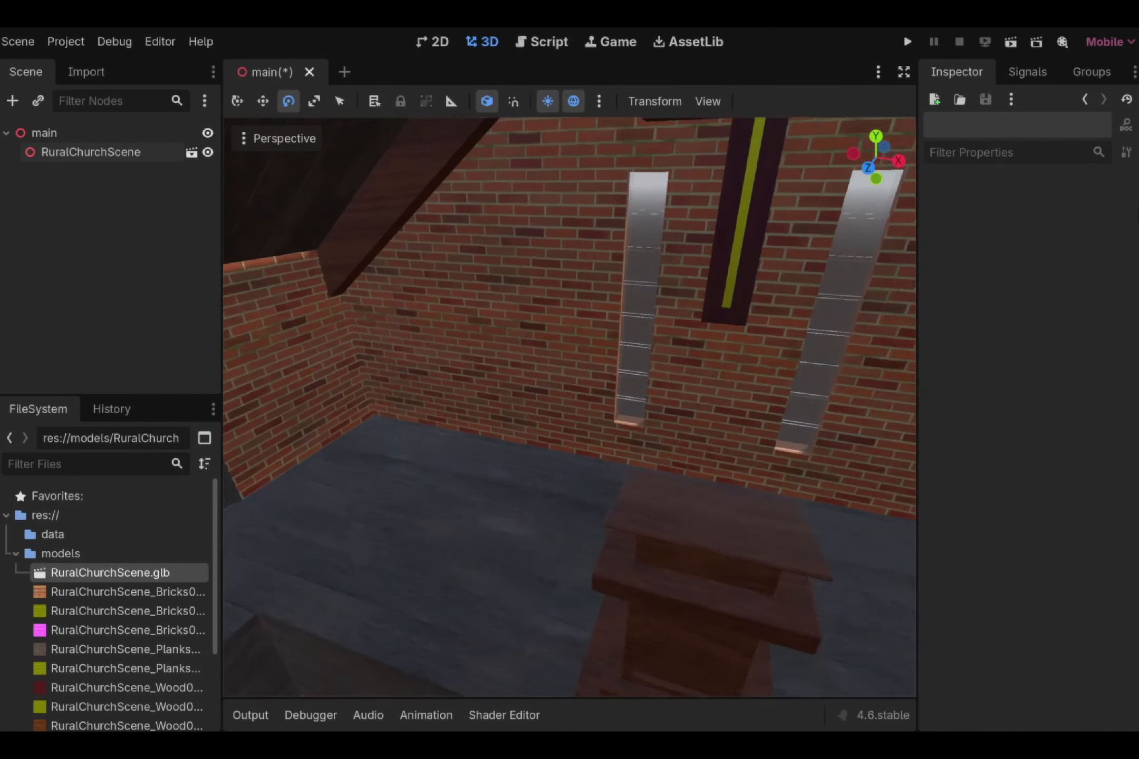
key(s)
right_drag(570, 316, 532, 158)
key(w)
key(w)
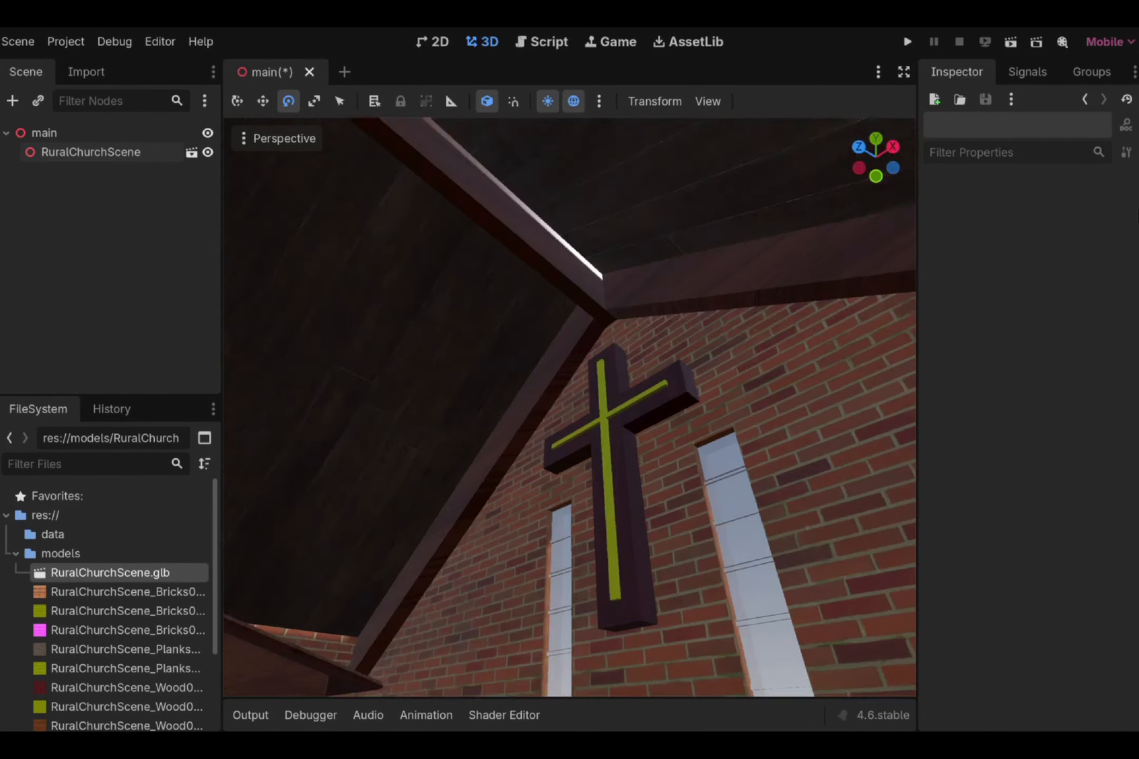
right_drag(897, 232, 448, 317)
key(w)
key(w)
key(s)
key(w)
key(w)
key(w)
key(w)
key(w)
key(w)
key(s)
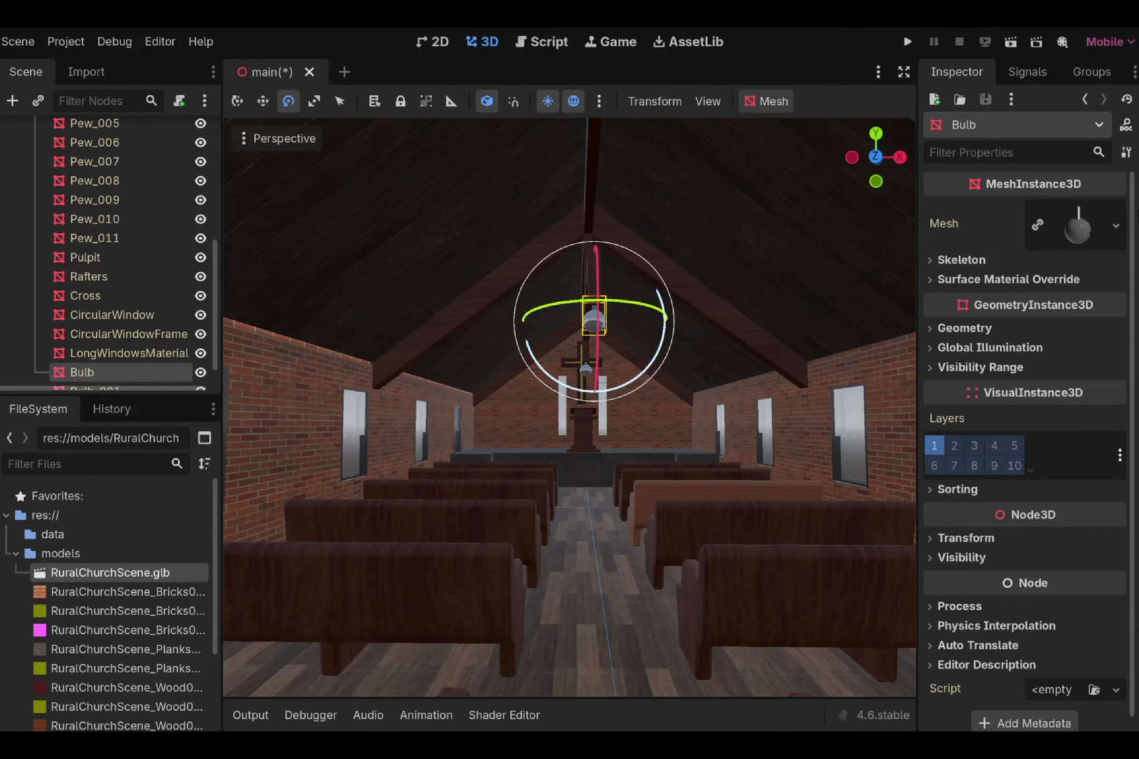
- Add an OmniLight3D as a child of the Bulb mesh
key(w)
right_drag(570, 406, 564, 358)
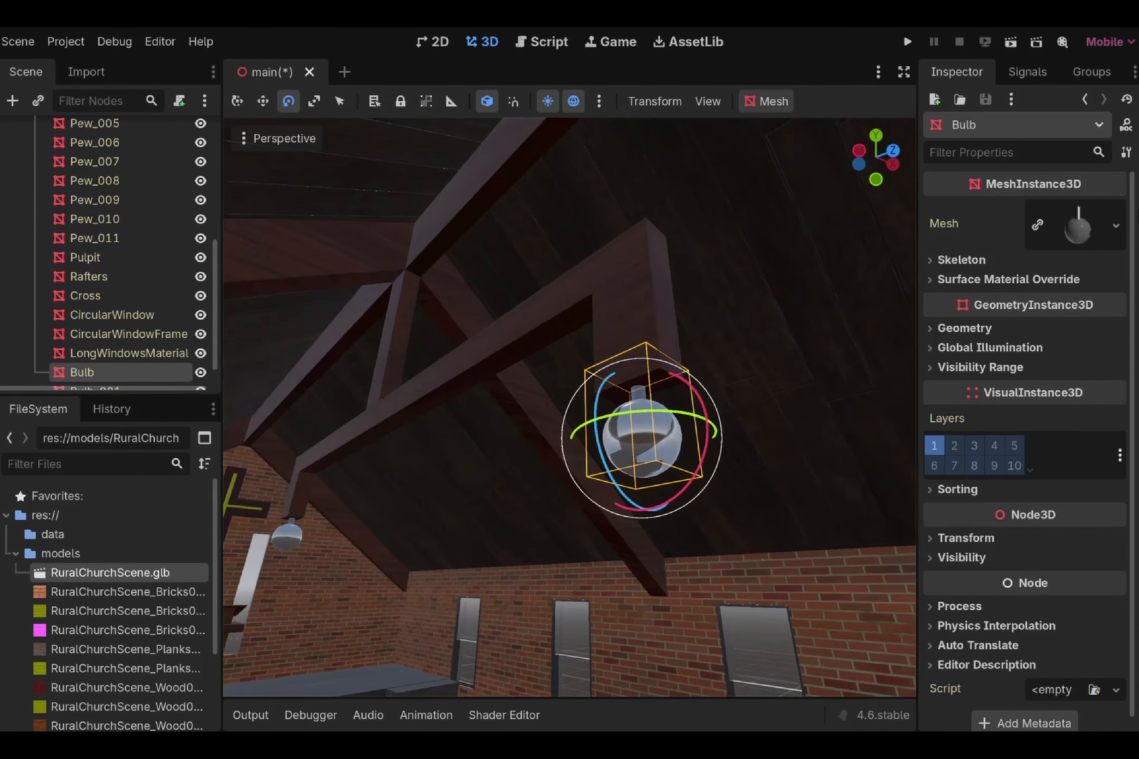
key(s)
right_drag(652, 355, 570, 414)
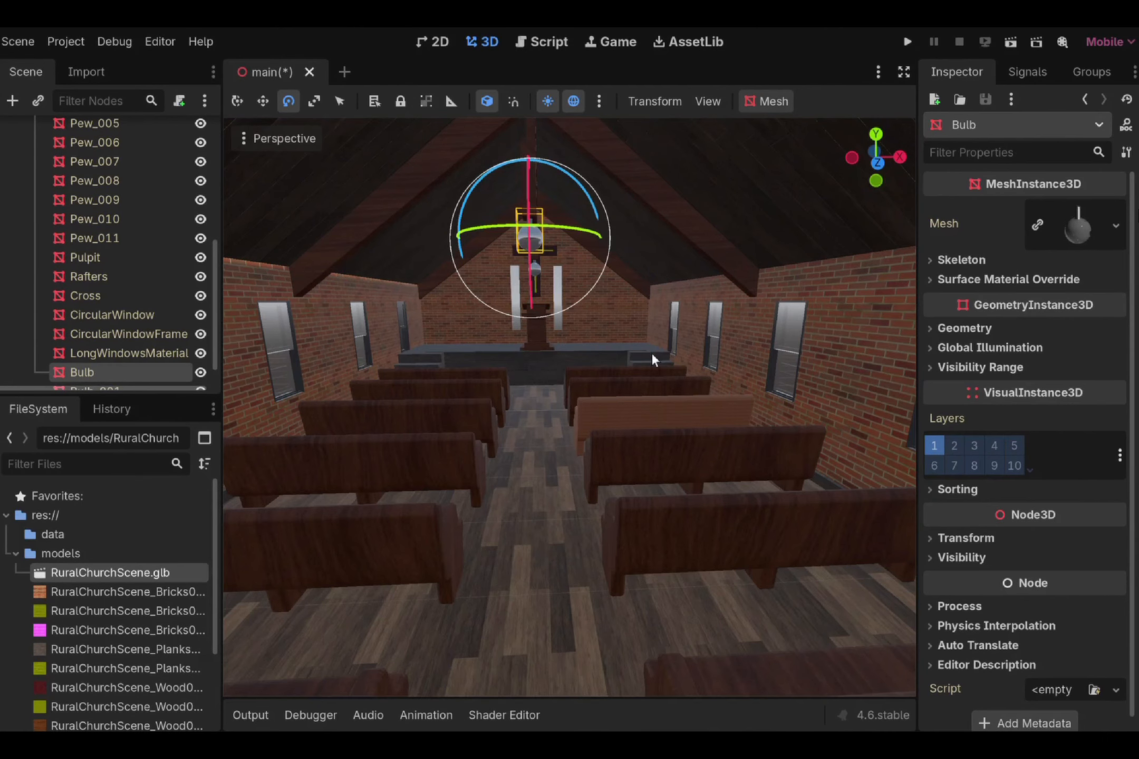
scroll(118, 263, down, 1)
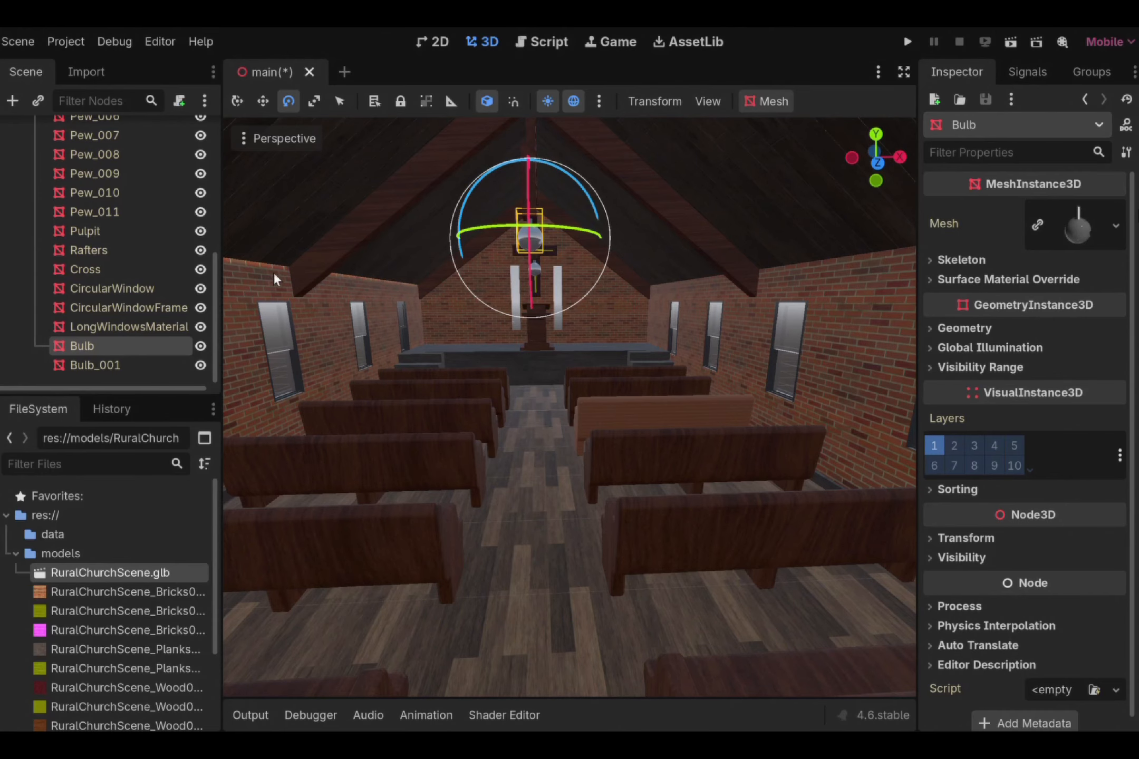
double_click(276, 434)
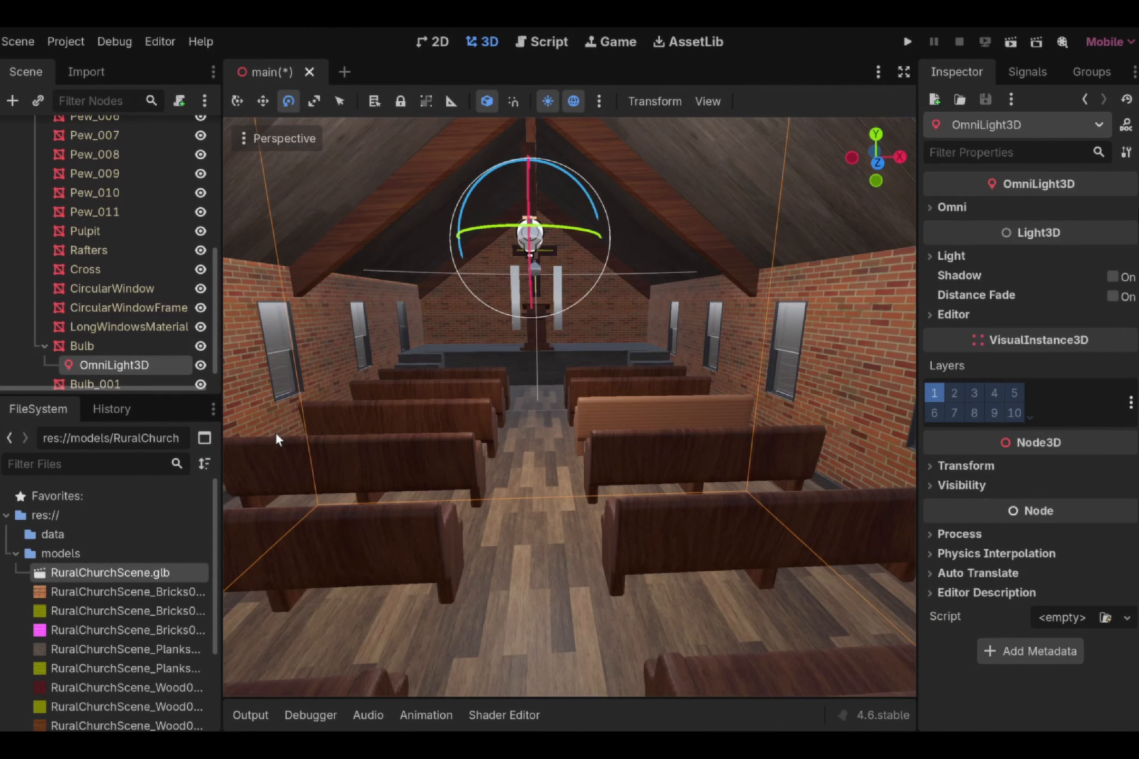
- Paste a copy of the OmniLight3D as a child of Bulb_001
scroll(97, 346, down, 1)
click(125, 365)
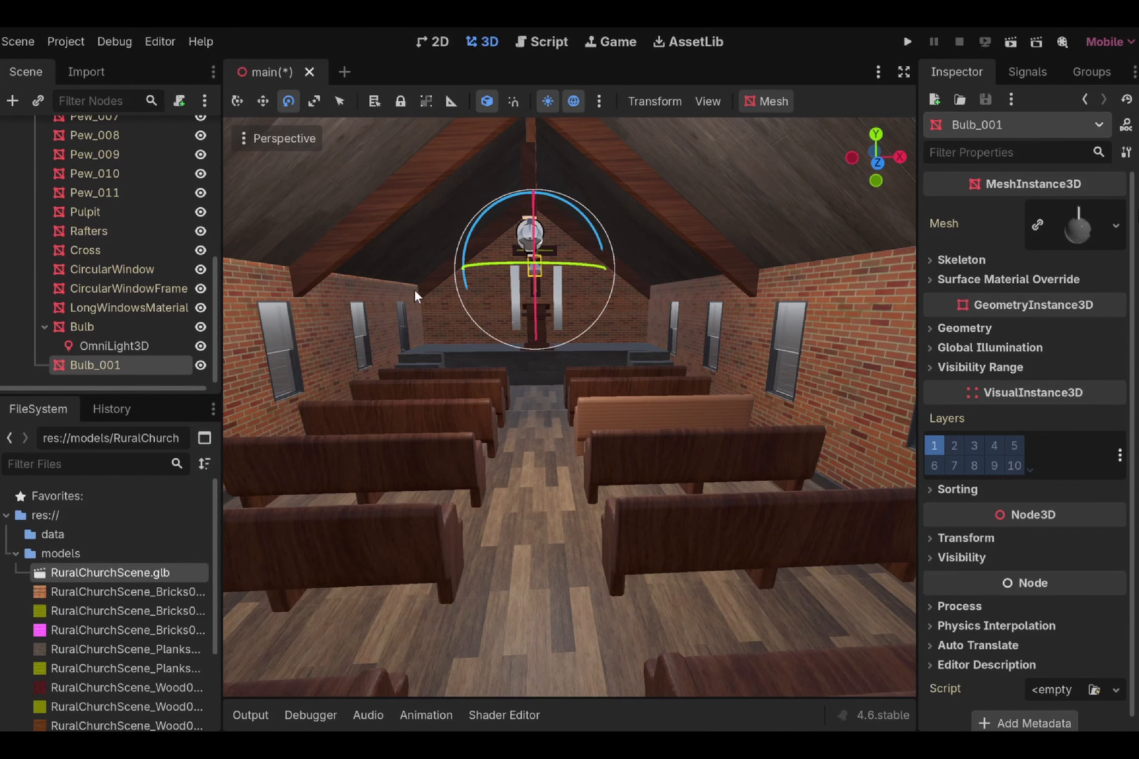
key(ctrl+v)
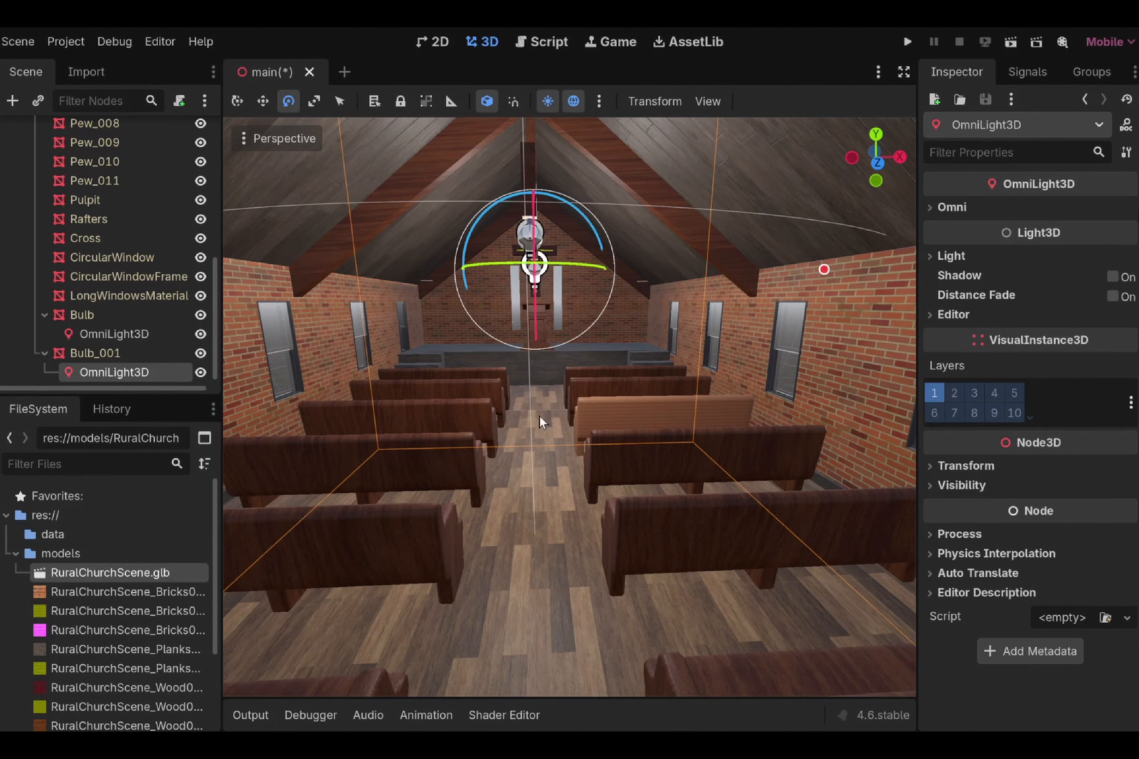
- Enable Shadow on the OmniLight3D under Bulb and on the one under Bulb_001
right_drag(540, 416, 548, 376)
click(153, 335)
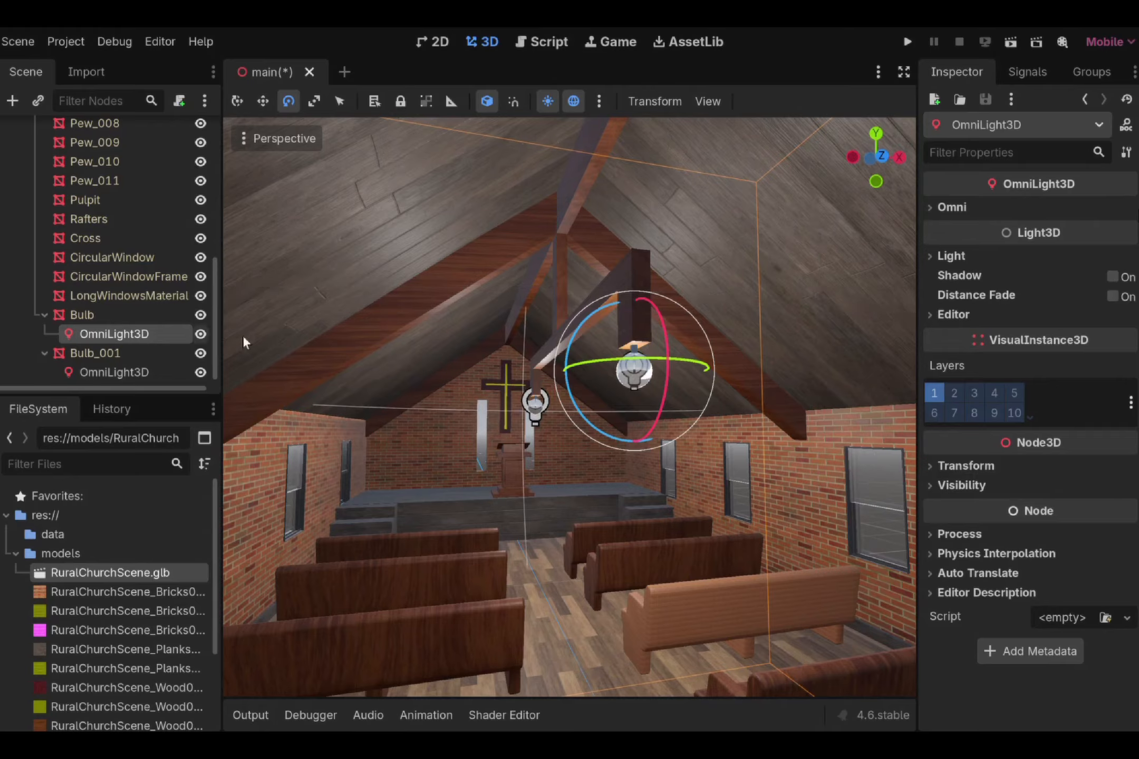
click(1079, 268)
click(122, 372)
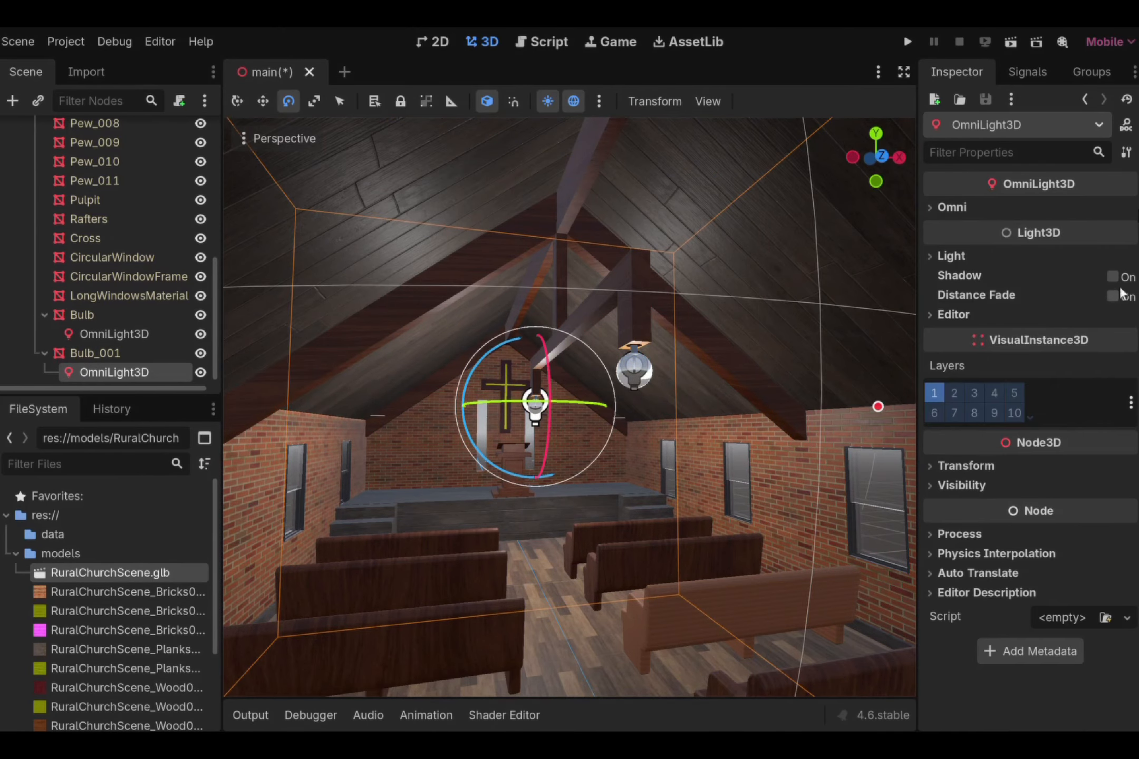
click(1113, 278)
- Hide and show each OmniLight3D in turn and examine how it lights the church interior
right_drag(311, 303, 352, 376)
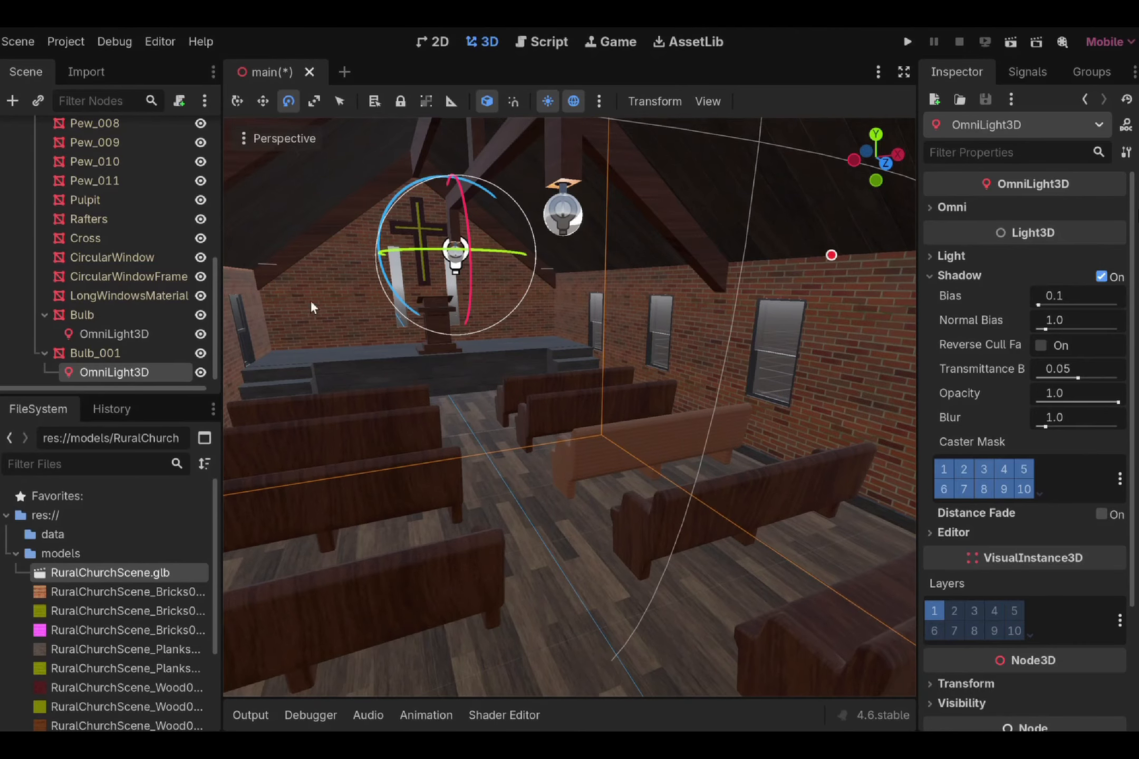
click(195, 372)
click(195, 373)
click(200, 334)
click(200, 334)
right_drag(659, 283, 659, 253)
key(w)
key(s)
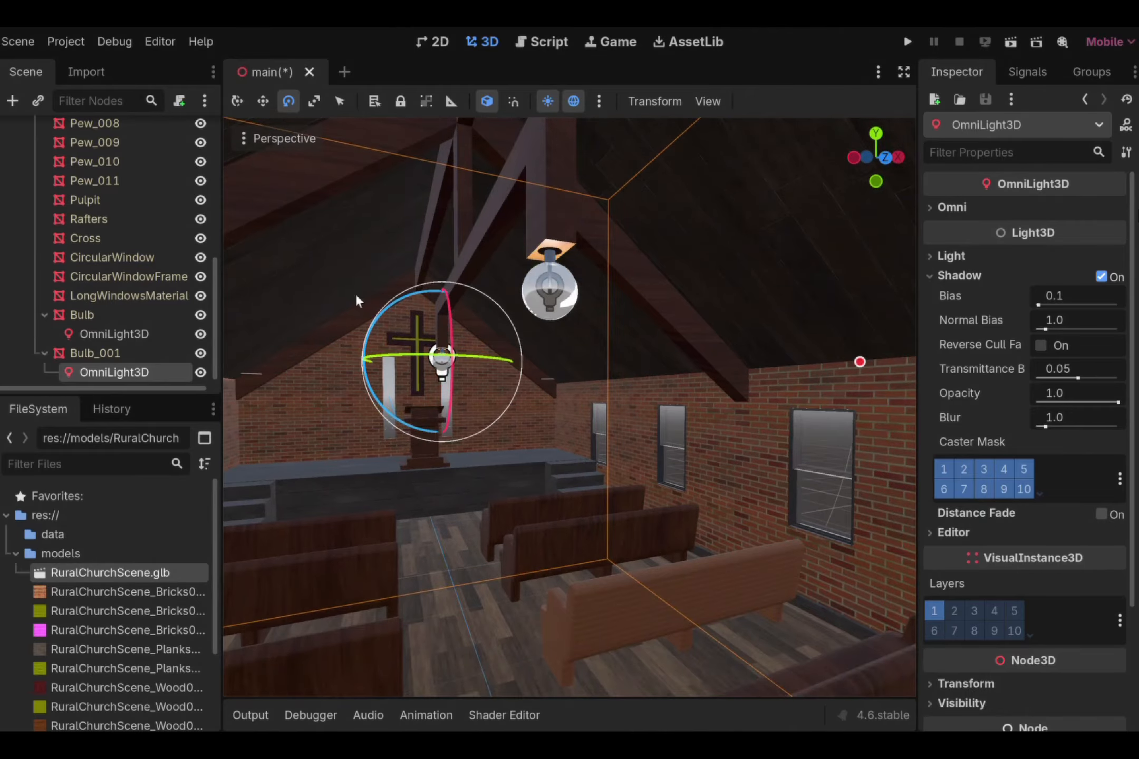
- Move both OmniLight3D nodes together straight down about 1.39 units so they sit below their bulbs
click(159, 335)
ctrl+click(149, 372)
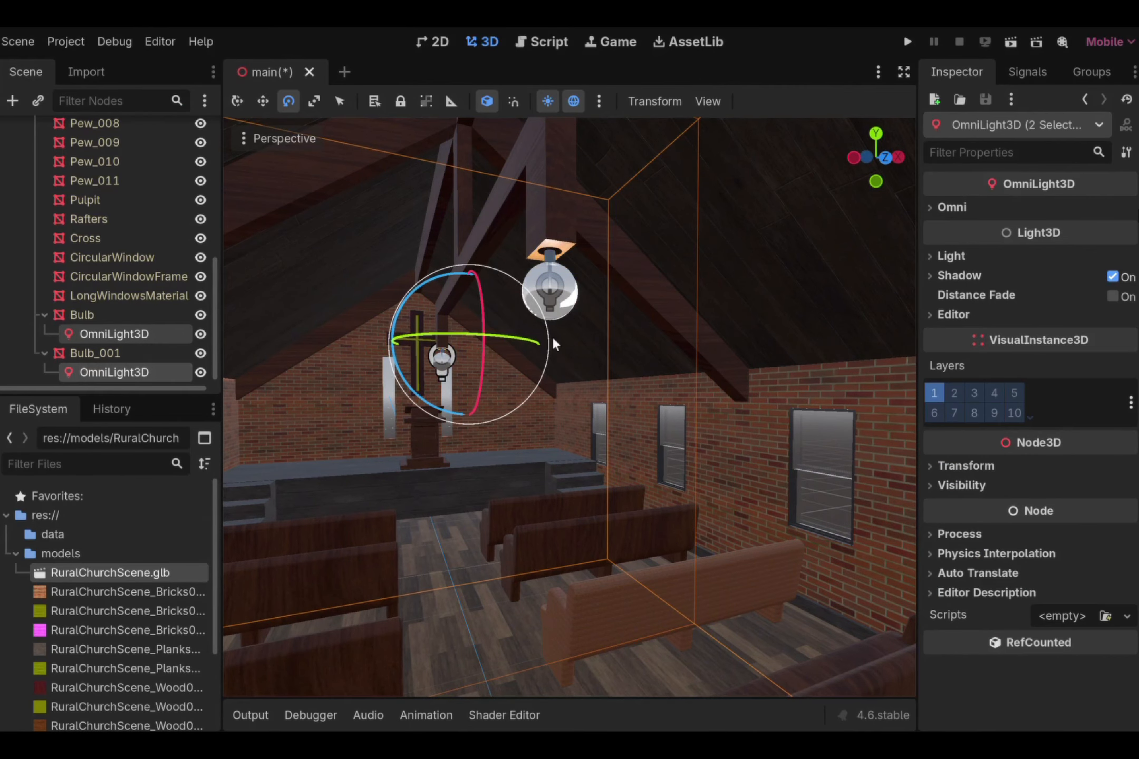
click(237, 101)
drag(469, 258, 434, 426)
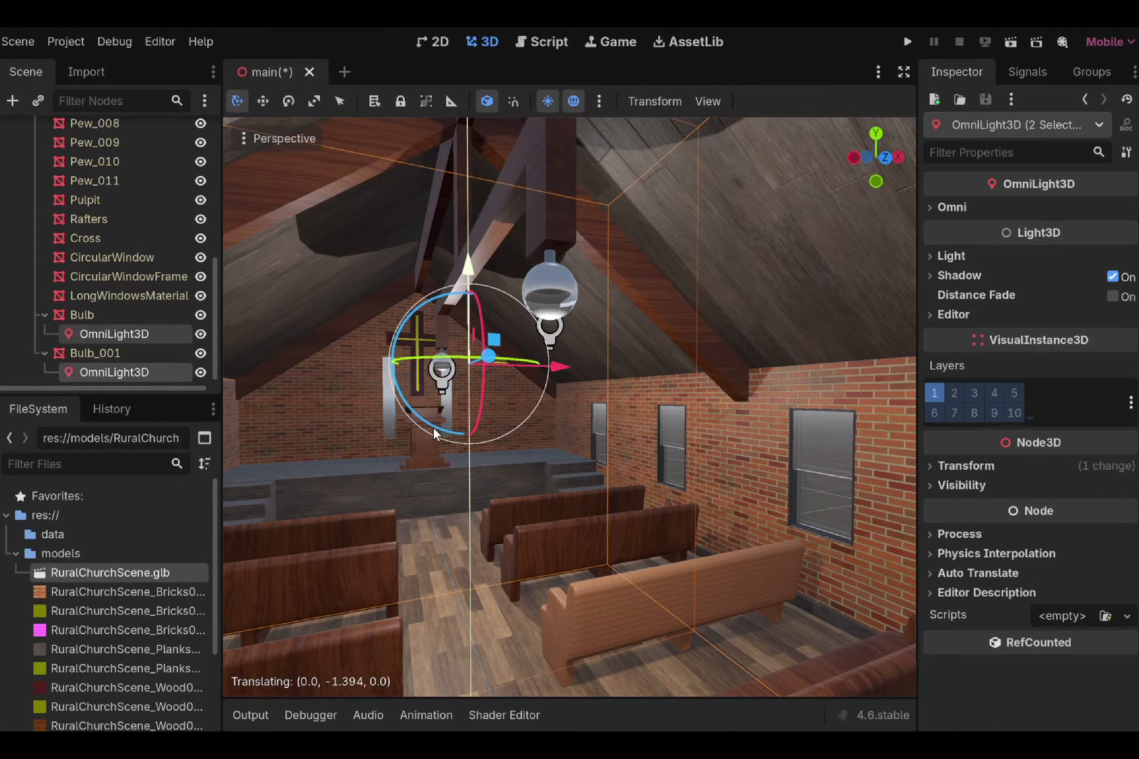
- Turn off Cast Shadow in the Geometry settings of the Bulb mesh
right_drag(701, 355, 698, 303)
click(579, 352)
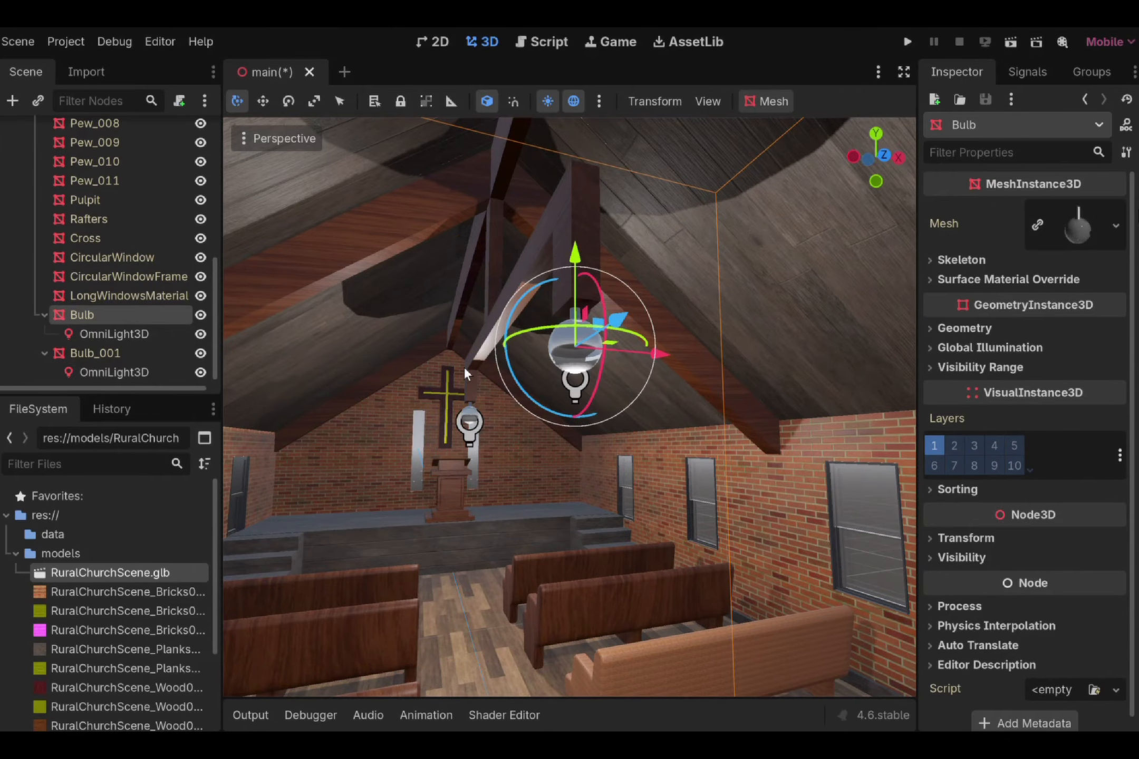
click(466, 412)
click(584, 314)
click(584, 314)
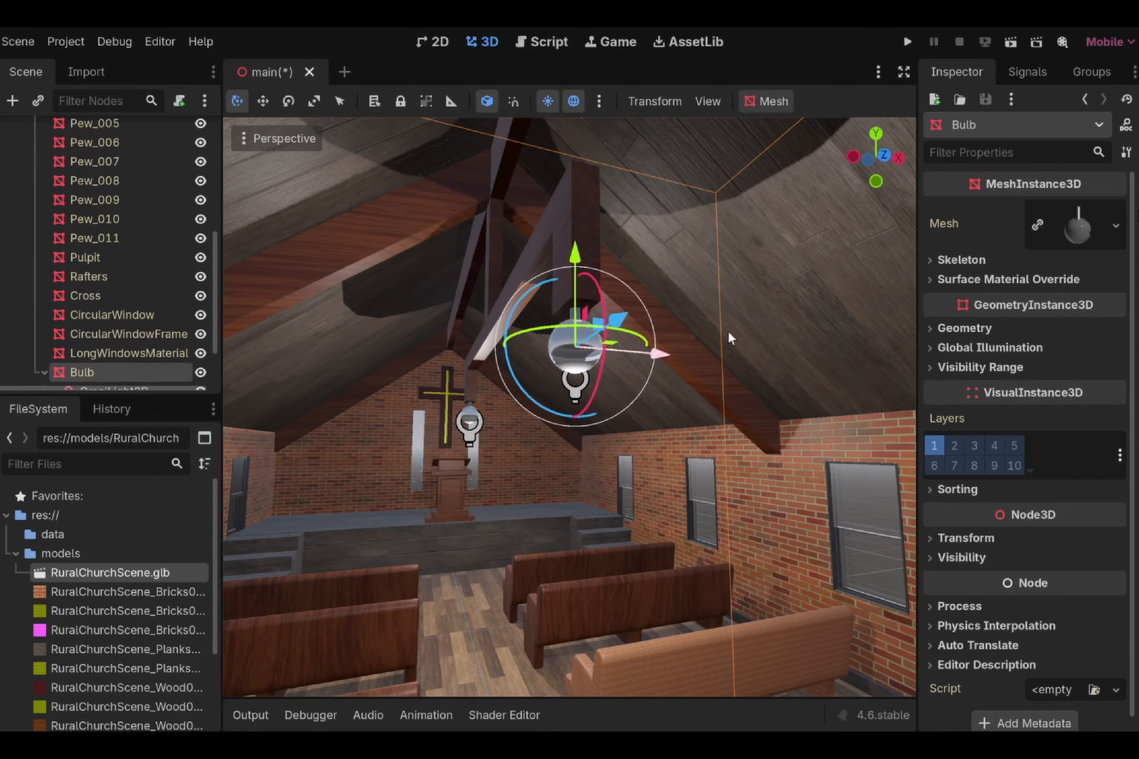
click(956, 329)
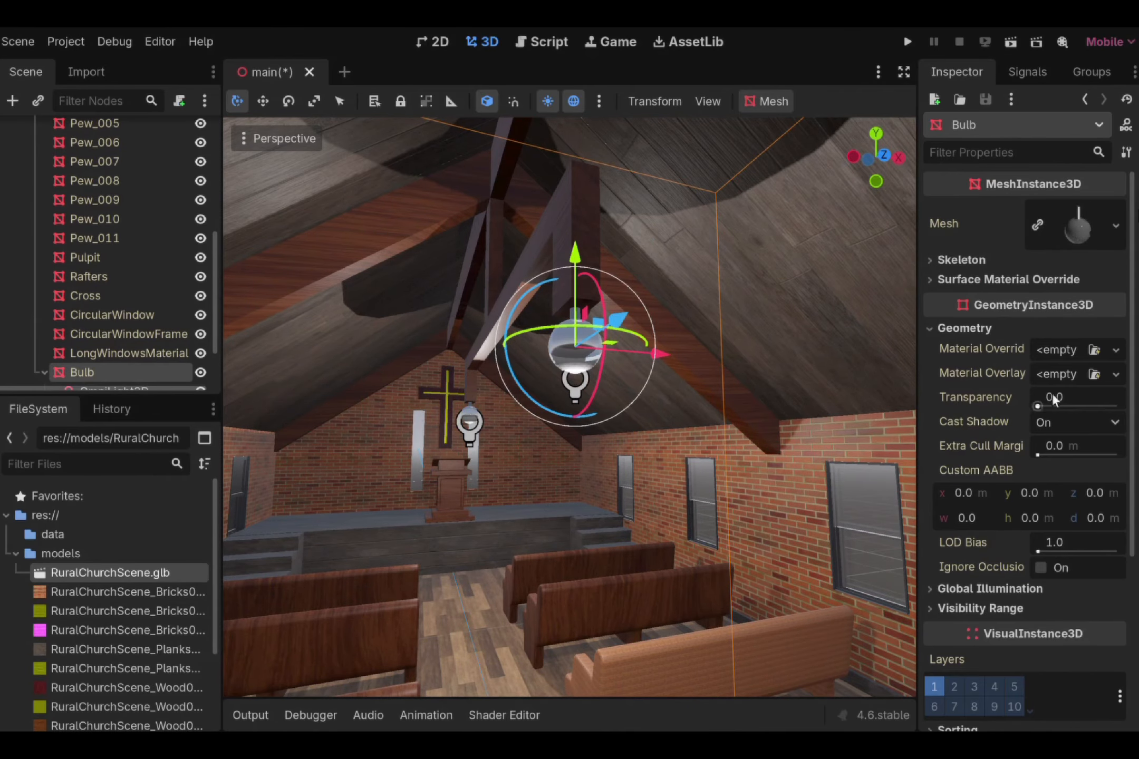
click(1112, 422)
click(1082, 443)
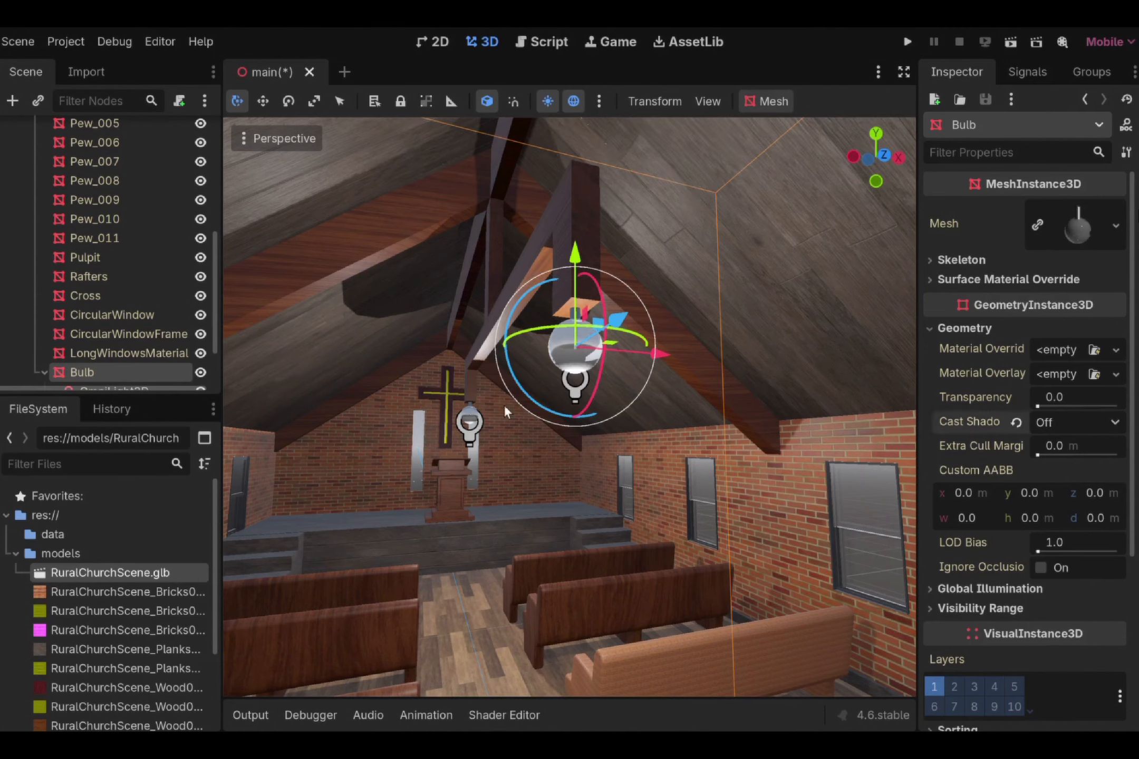
- Set Cast Shadow to Off in the Geometry settings of Bulb_001
click(471, 419)
click(1104, 345)
click(976, 348)
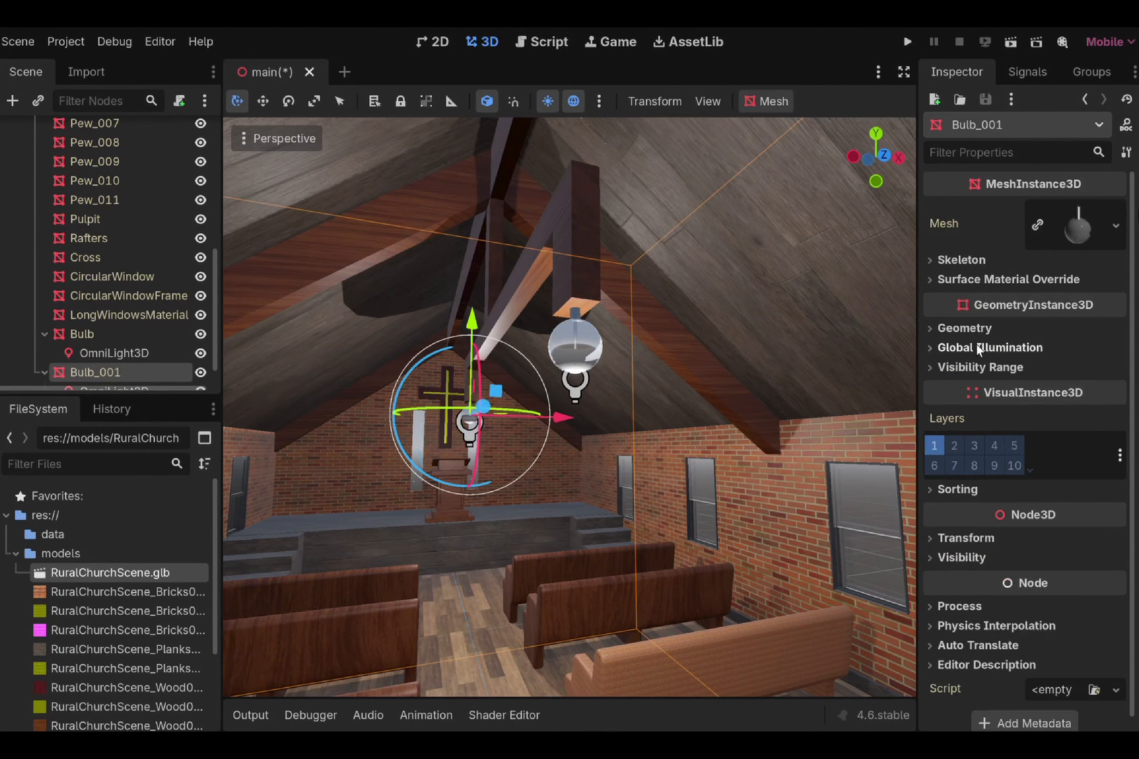
click(975, 328)
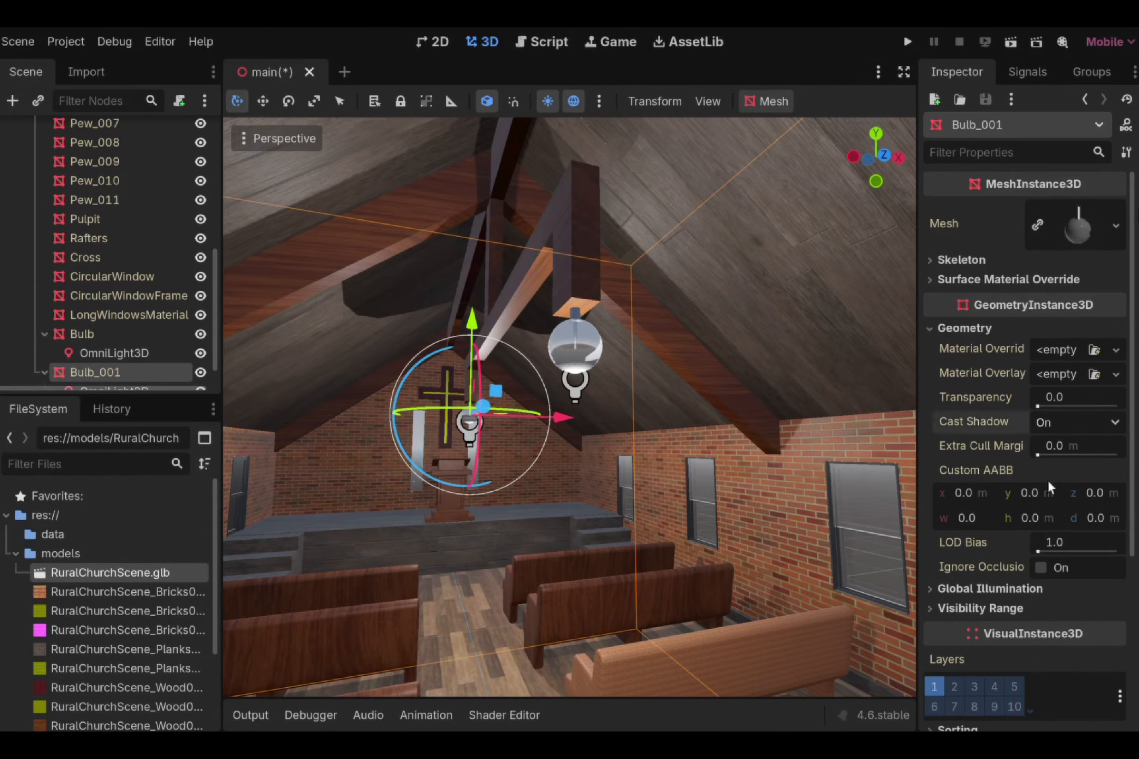
click(1056, 448)
- Look over the lit church interior from the rear aisle and collapse the Bulb and Bulb_001 nodes in the scene tree
right_drag(767, 350, 369, 329)
key(s)
right_drag(686, 328, 644, 377)
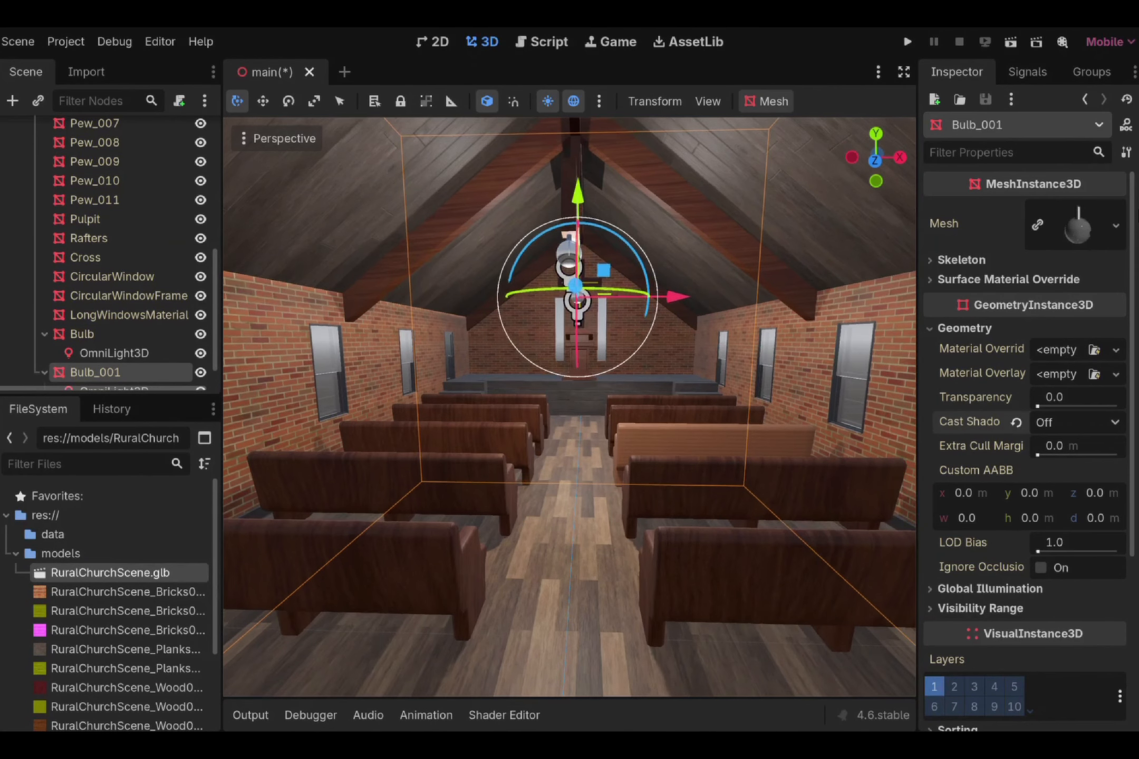
click(44, 333)
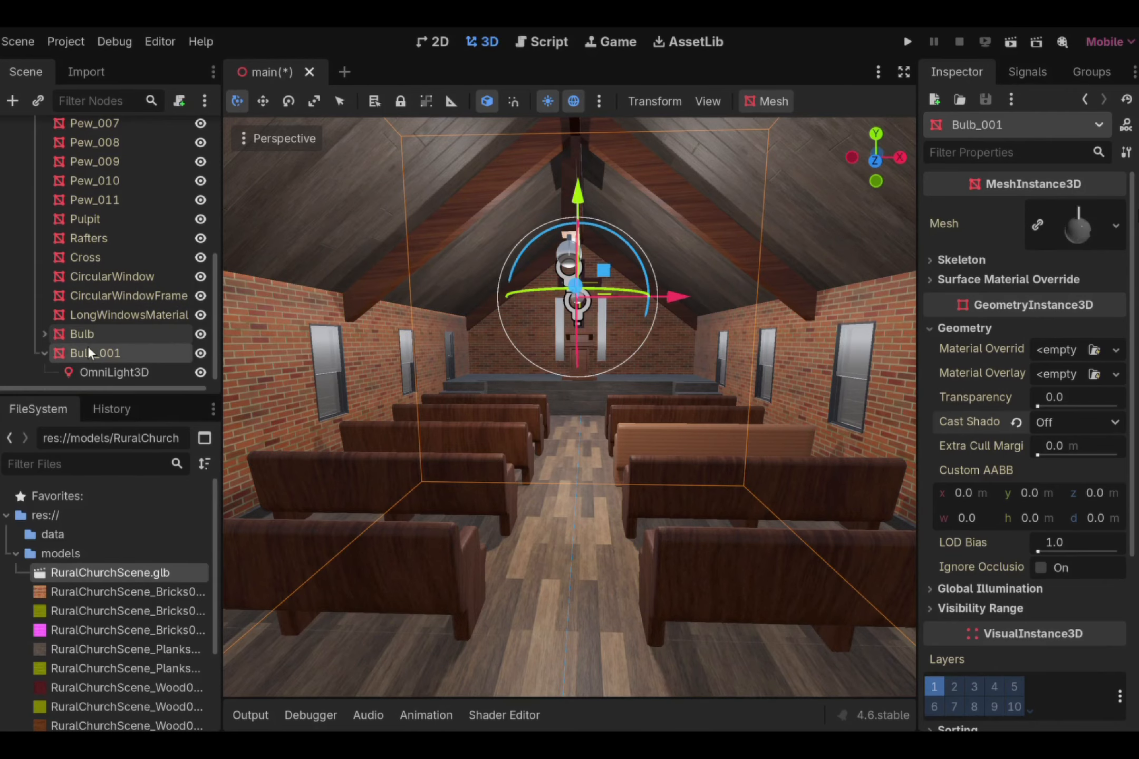
click(44, 352)
right_drag(474, 327, 435, 338)
key(s)
key(w)
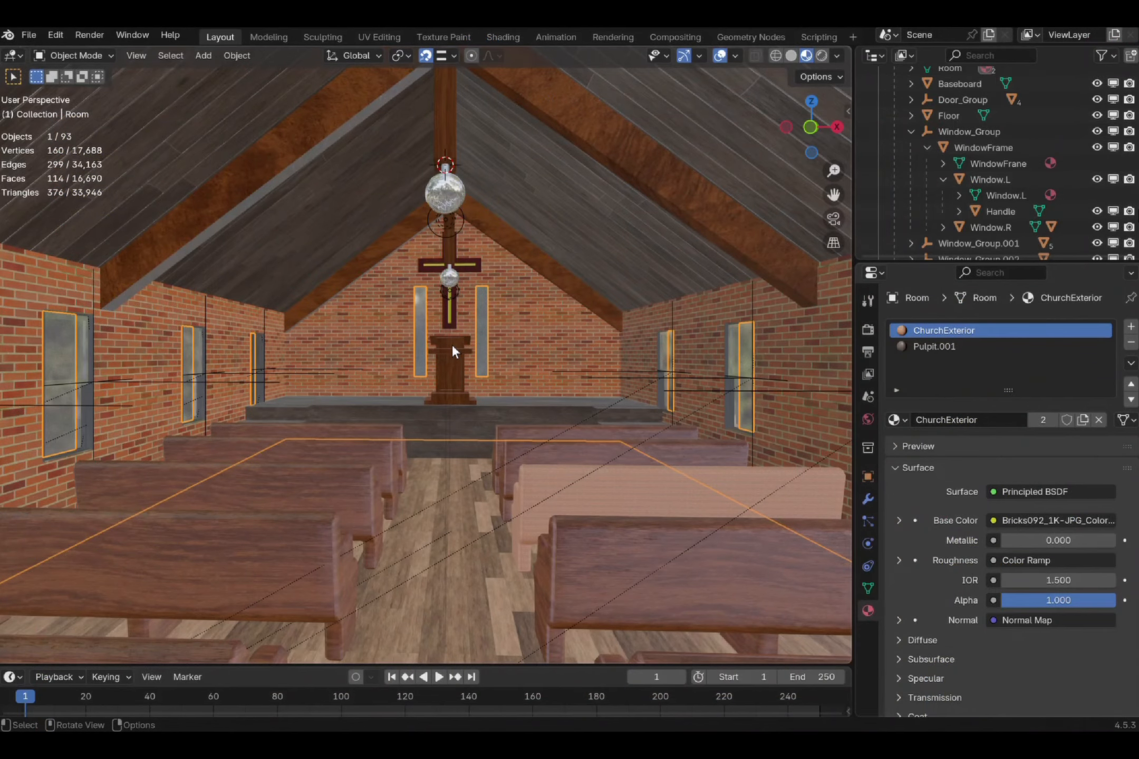
- Switch to Blender and examine the church's interior, front gable, roof edges and rooftop cross
key(shift+grave)
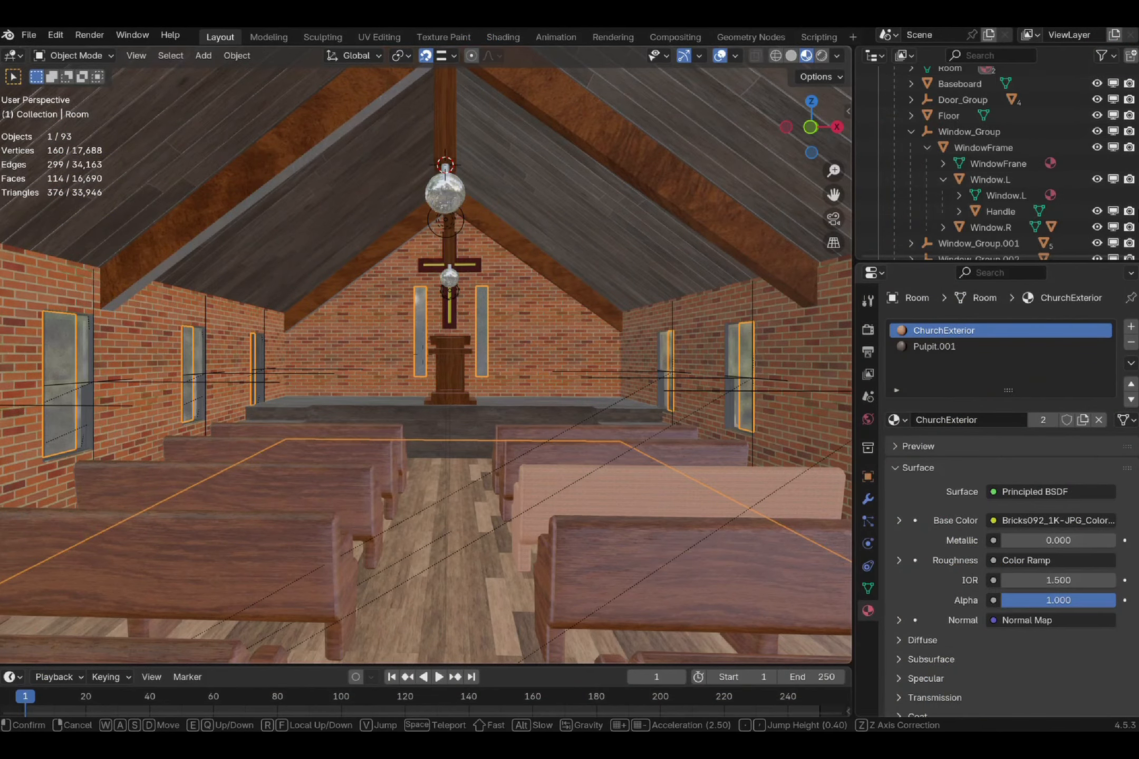
key(w)
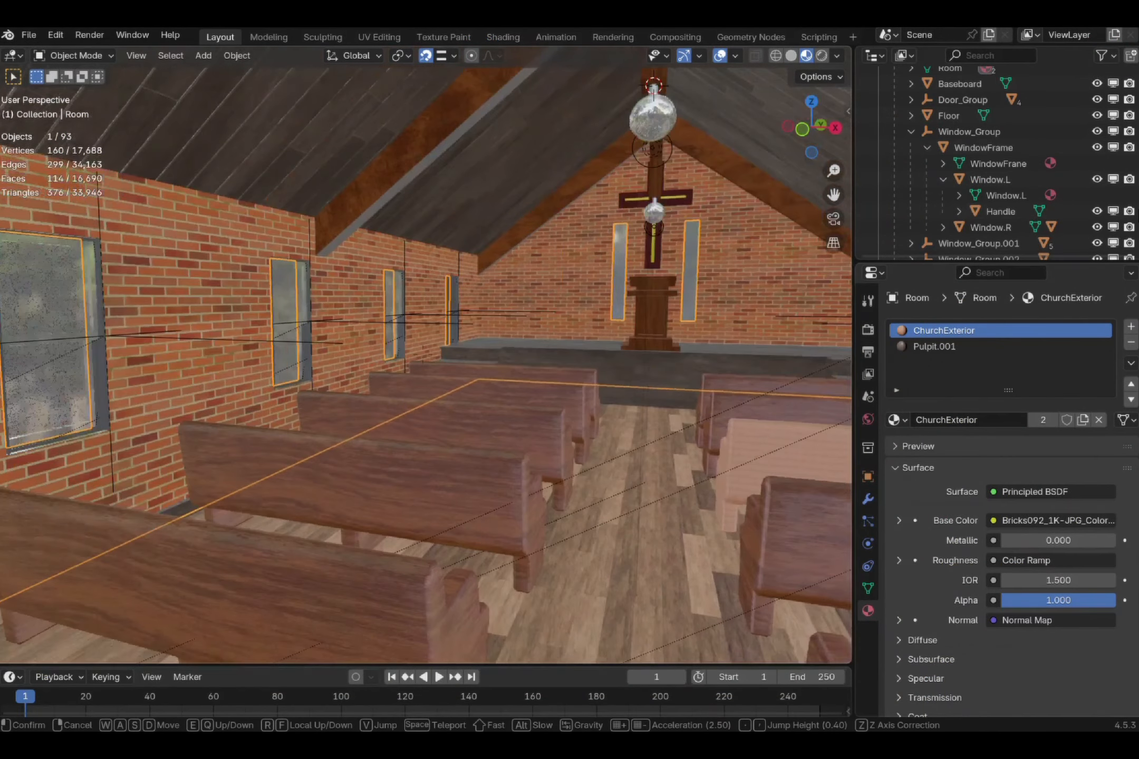
key(s)
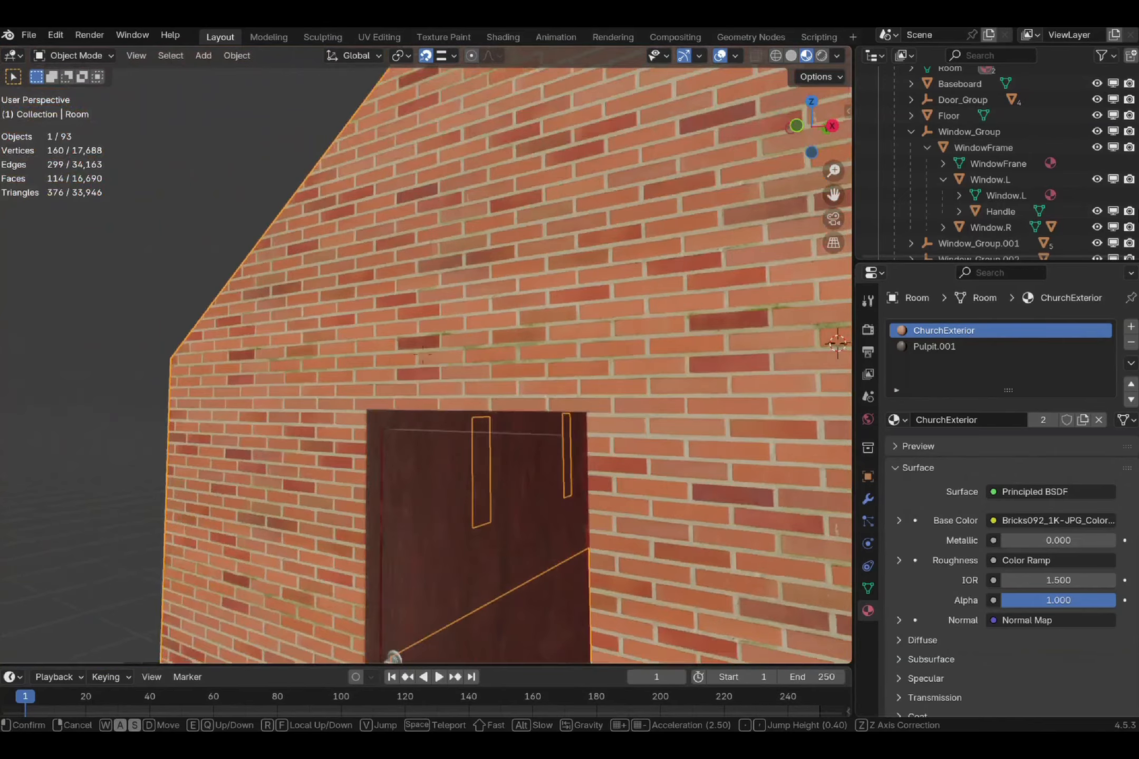
key(w)
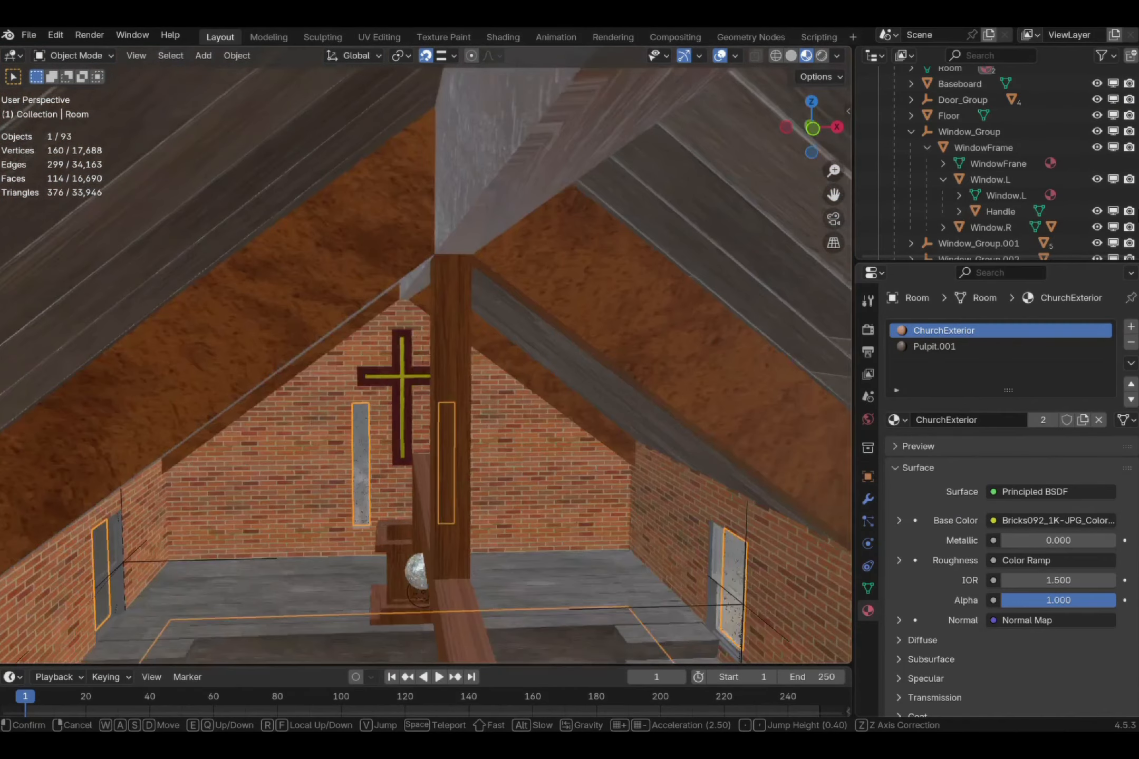
key(s)
key(a)
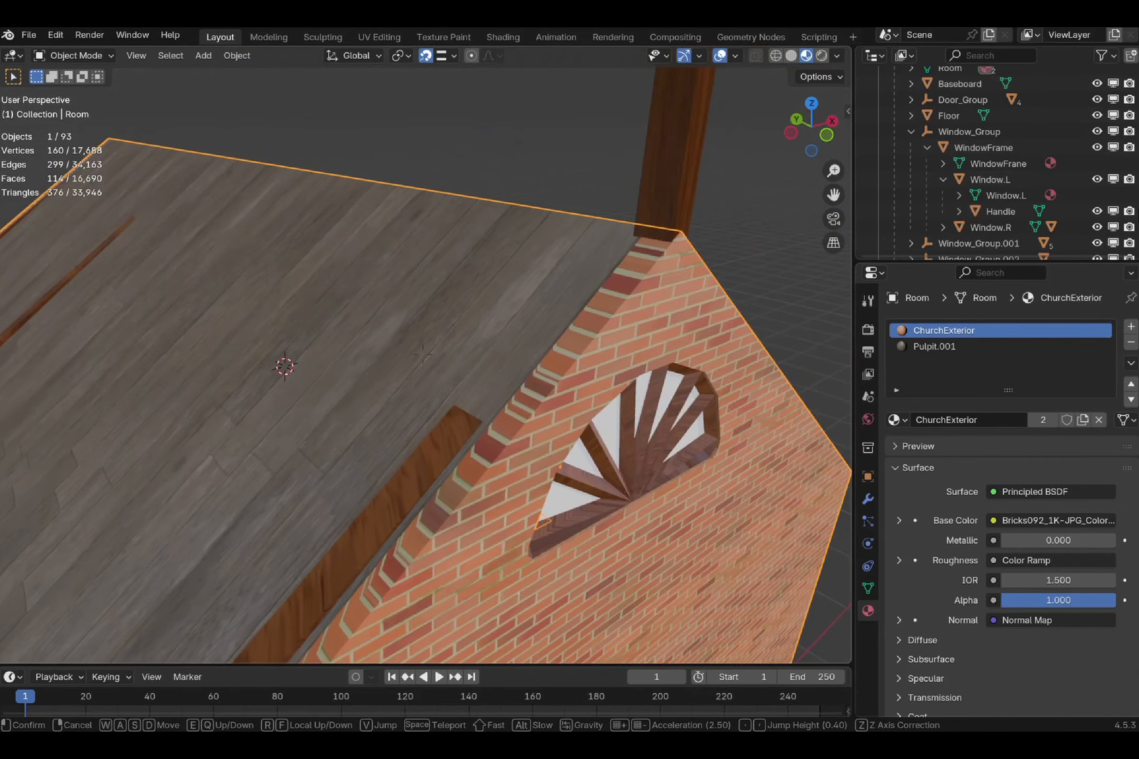
key(d)
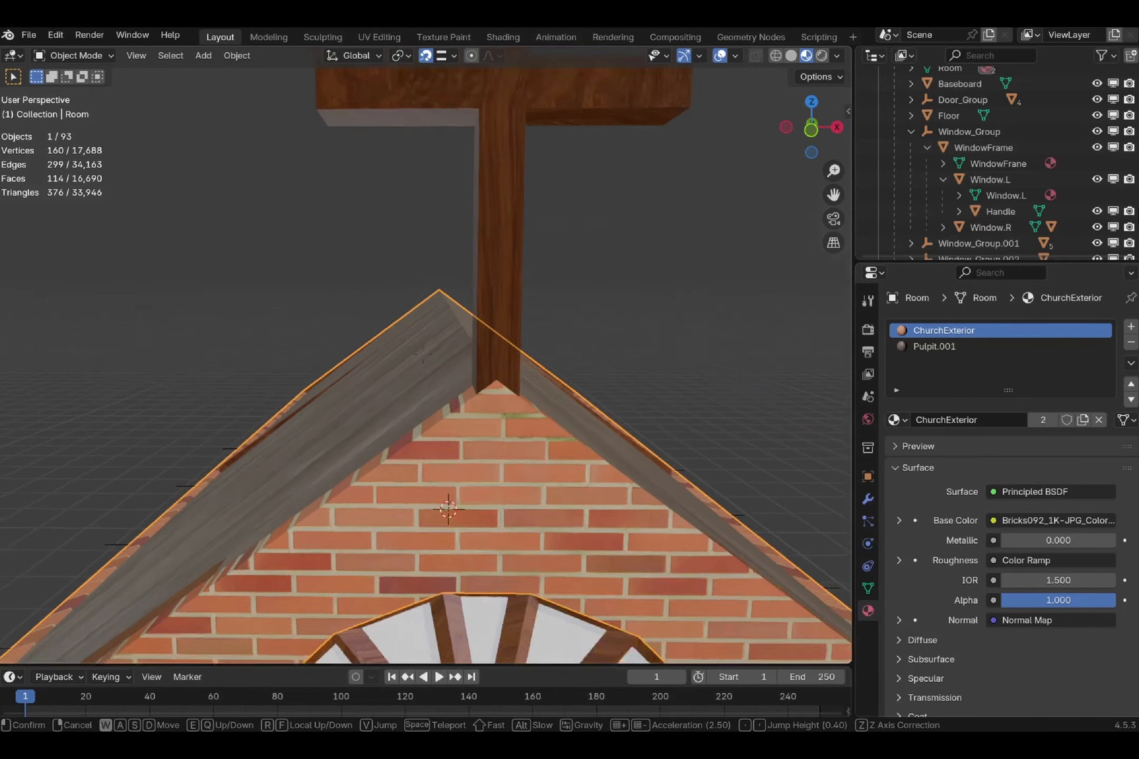
key(w)
key(a)
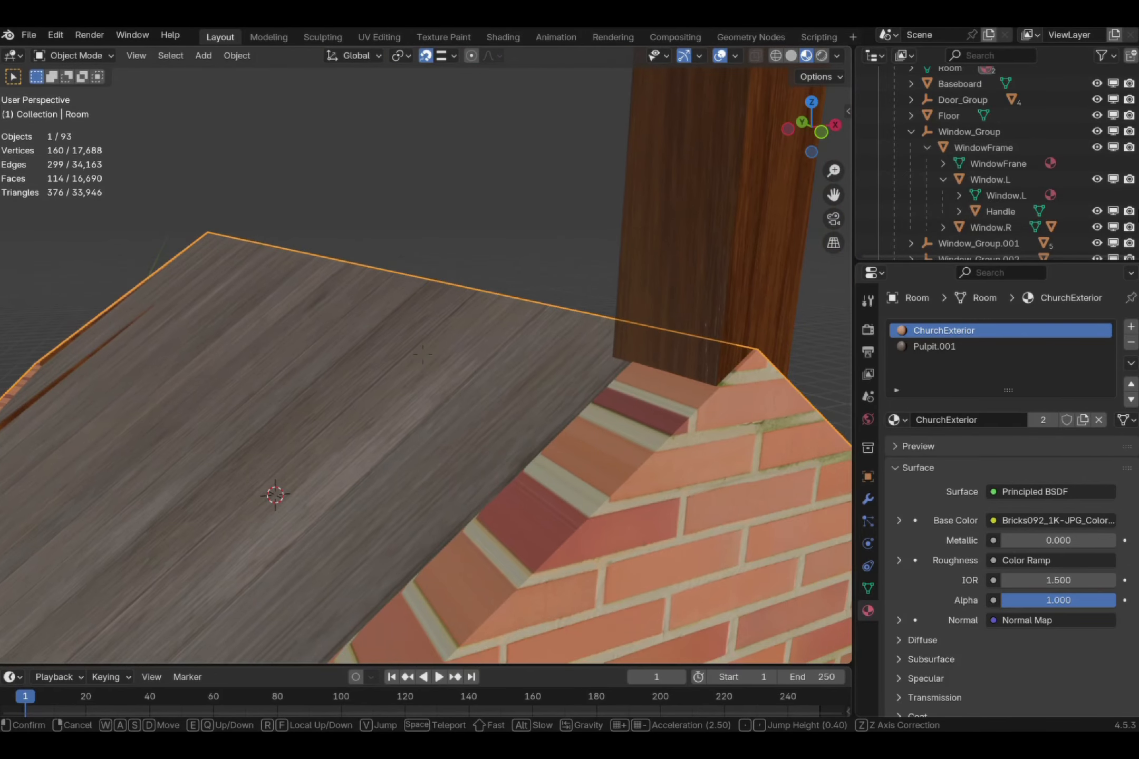
key(s)
key(d)
key(a)
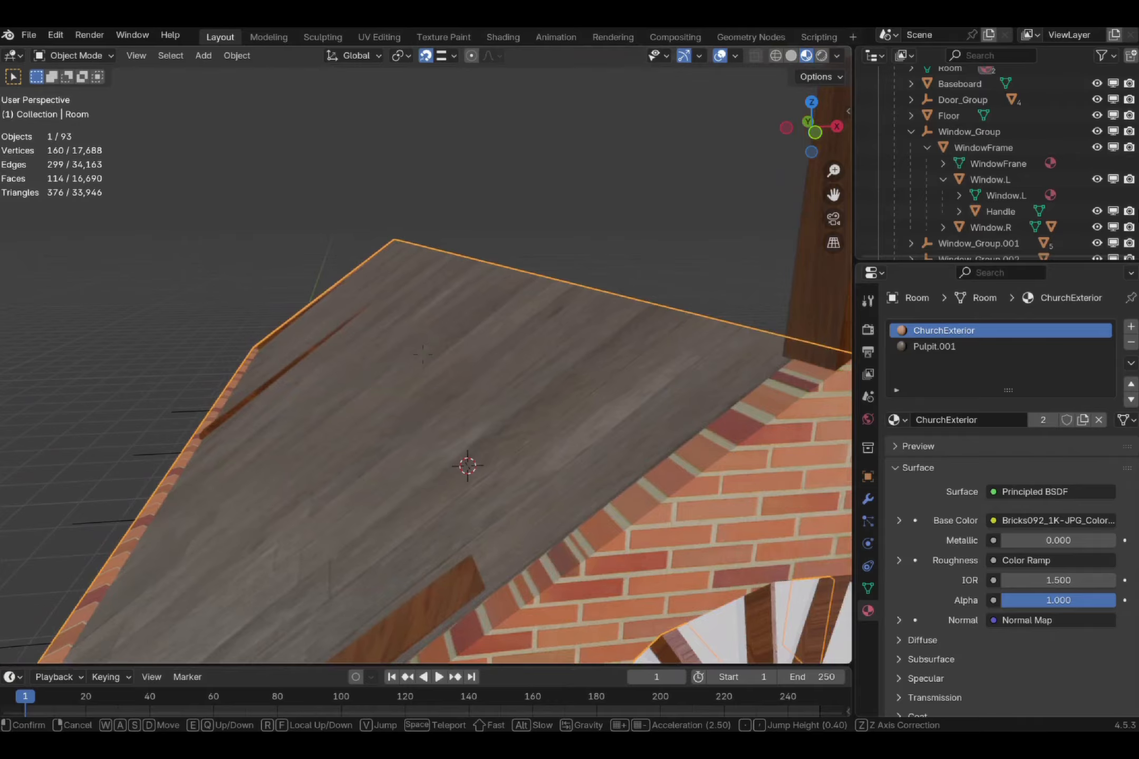
key(s)
key(d)
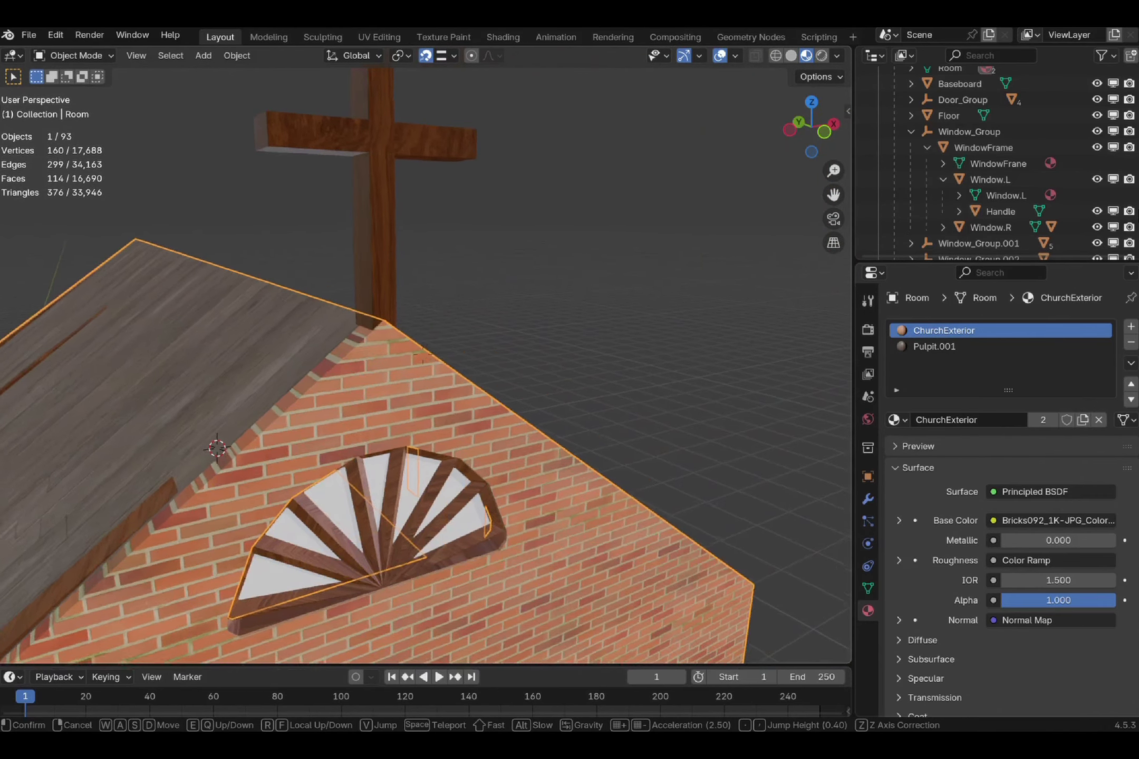
key(w)
- Extrude the six narrow border faces around the roof of the Room mesh upward by about 0.29 m
middle_drag(343, 520, 353, 509)
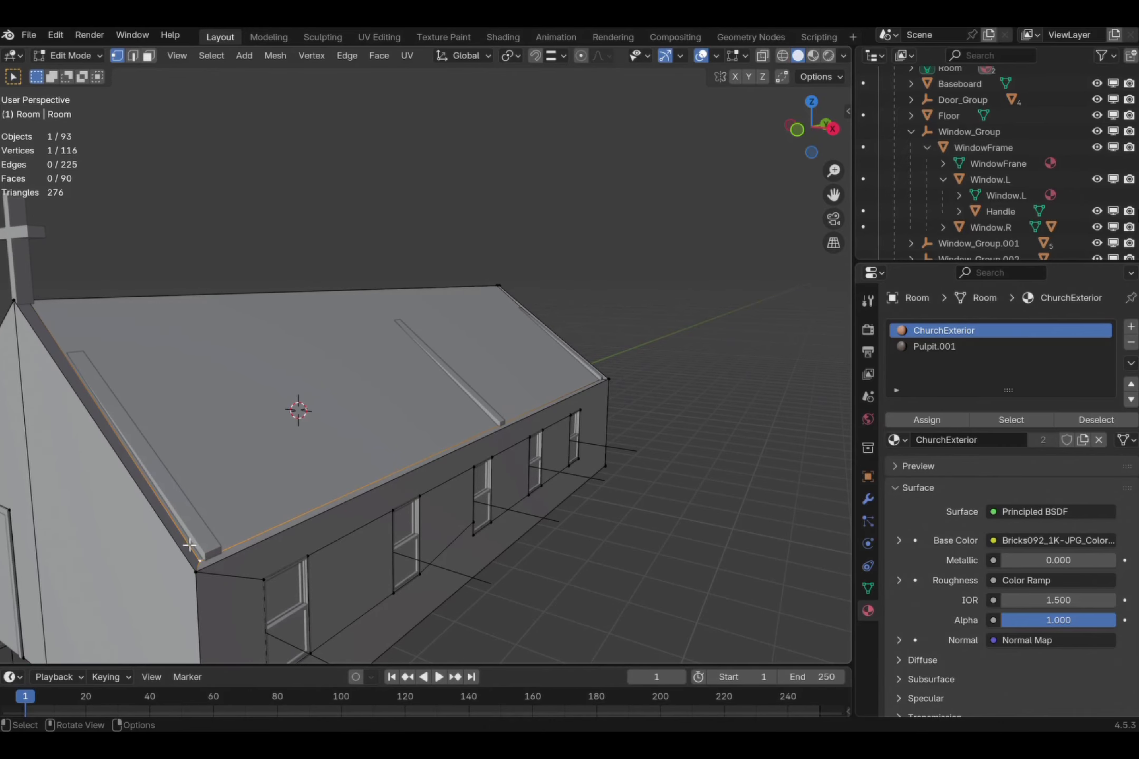
key(2)
click(240, 555)
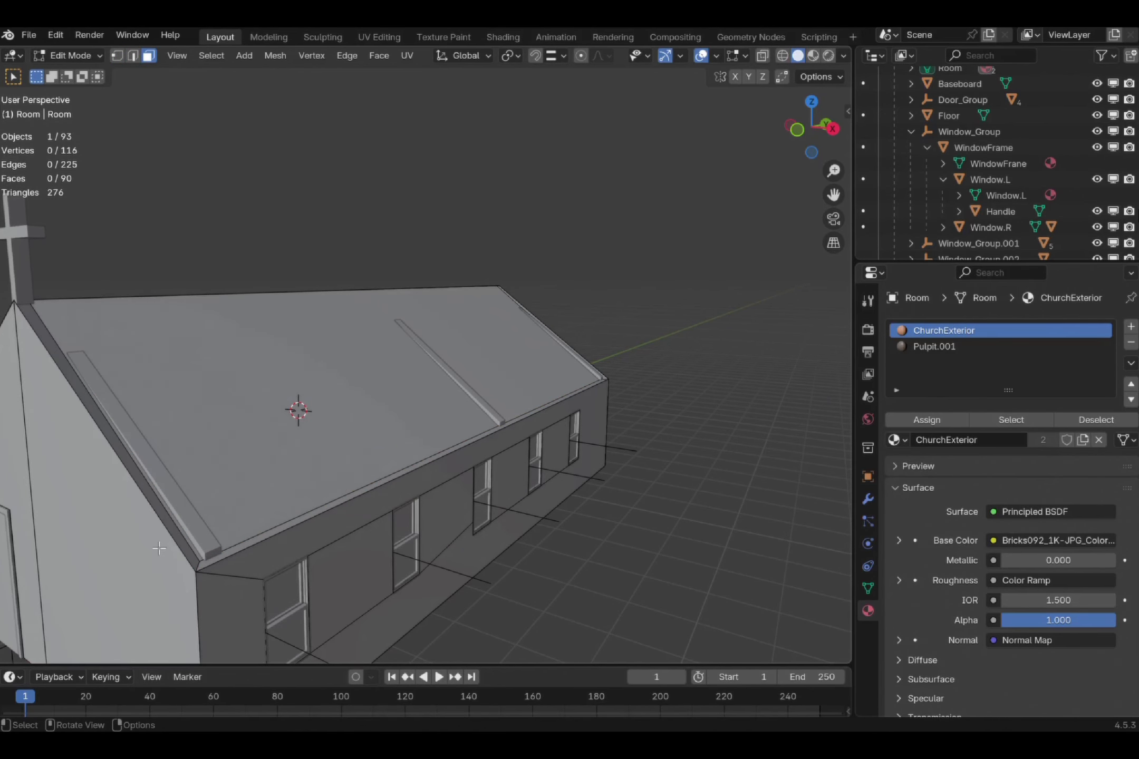
click(177, 535)
shift+click(330, 519)
middle_drag(331, 518, 261, 514)
shift+click(816, 453)
middle_drag(818, 458, 290, 473)
shift+click(158, 429)
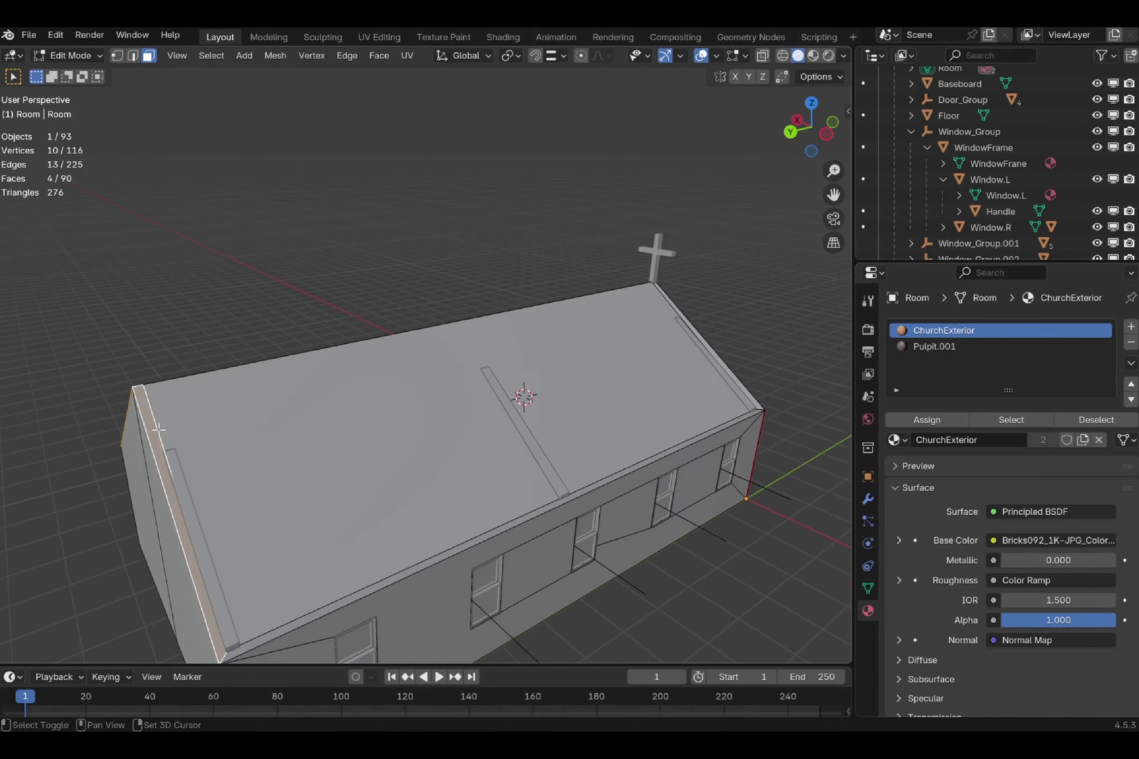
shift+click(285, 638)
middle_drag(752, 399, 679, 399)
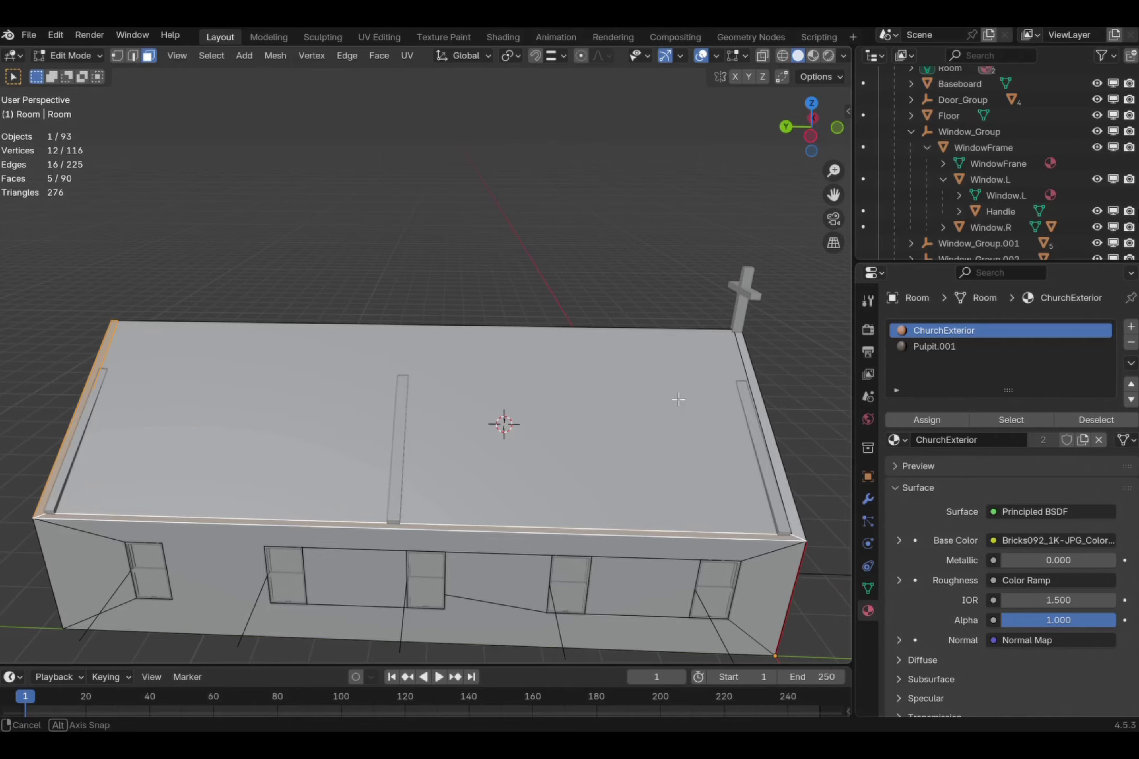
shift+click(758, 374)
middle_drag(762, 374, 651, 383)
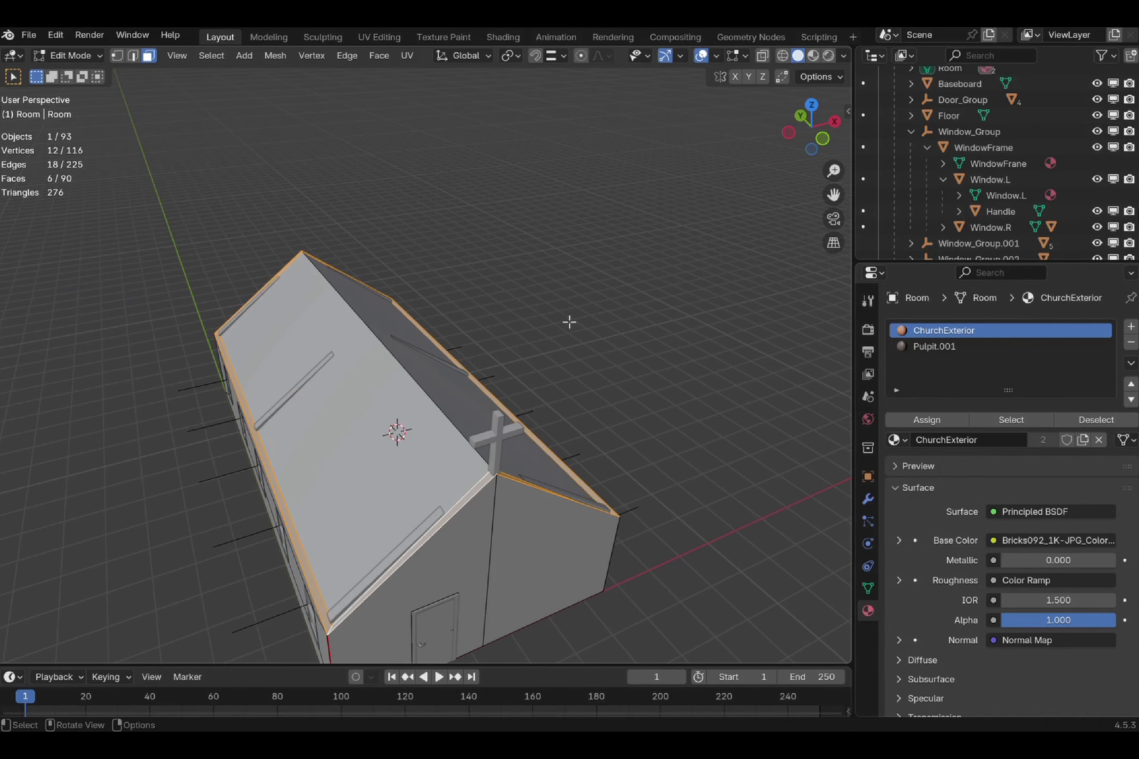
key(e)
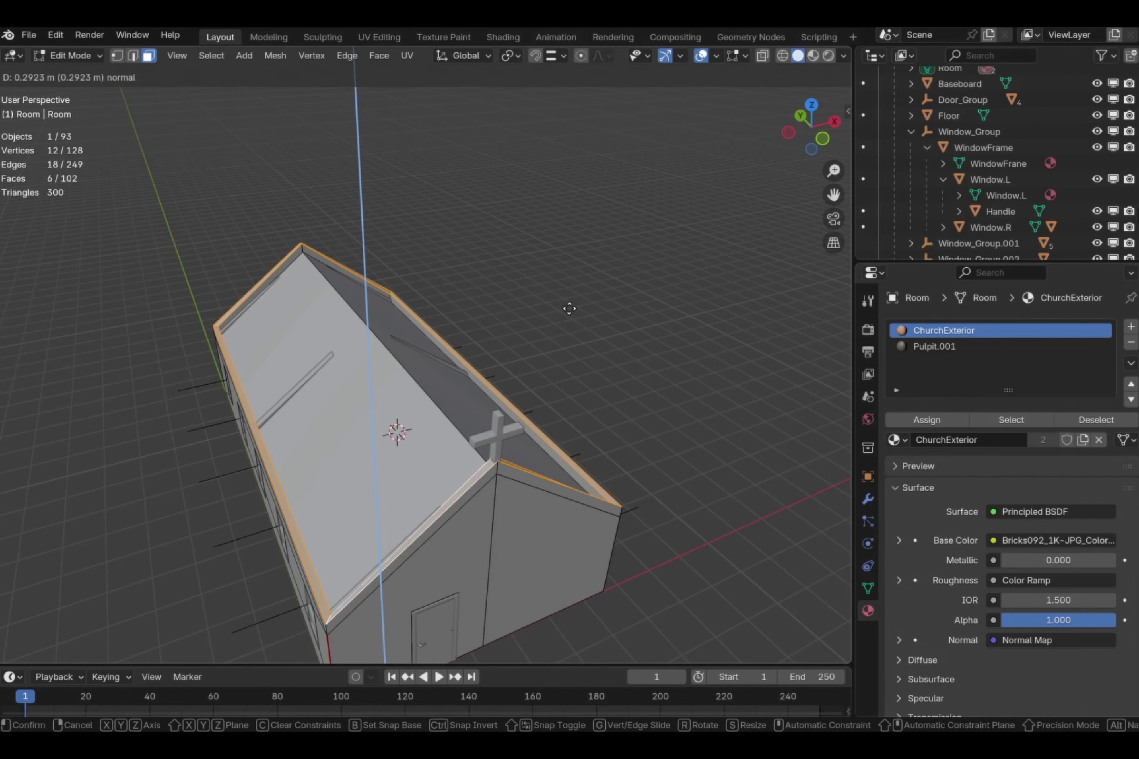
click(570, 308)
- With X-ray on, fill a new face between the four inner upper corners of the raised rim over one roof slope
middle_drag(526, 330, 582, 290)
middle_drag(612, 583, 670, 496)
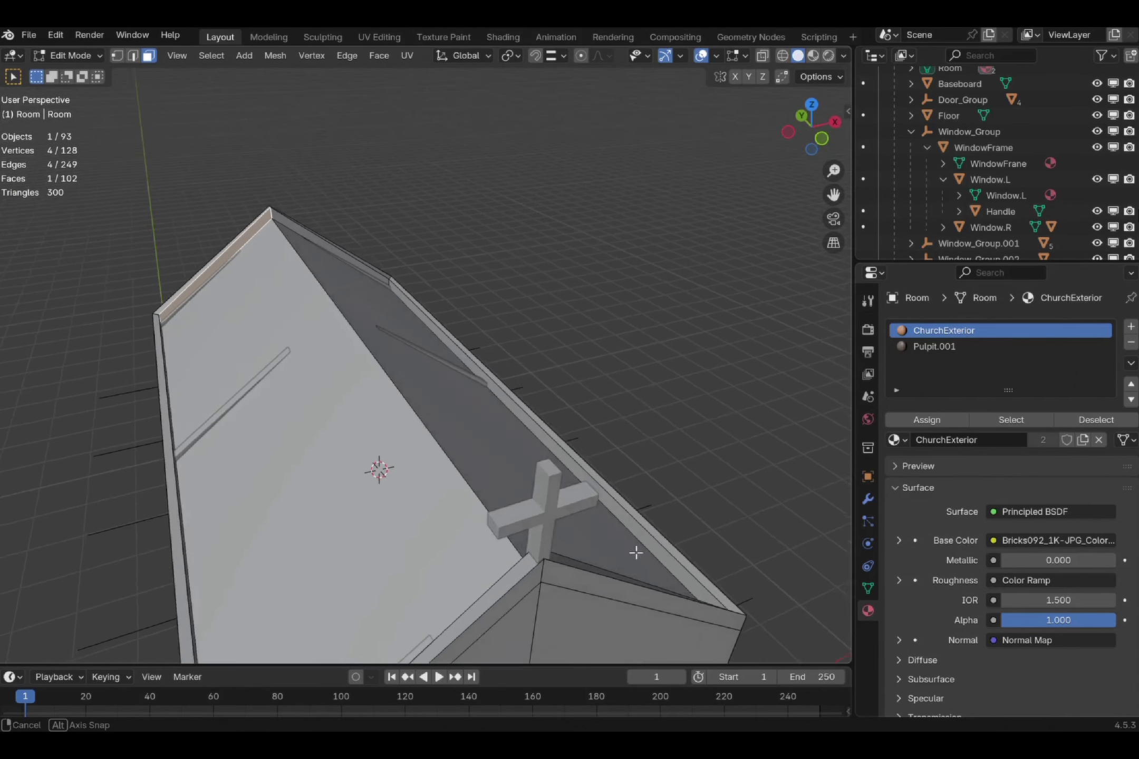
key(1)
click(485, 512)
middle_drag(253, 375, 311, 422)
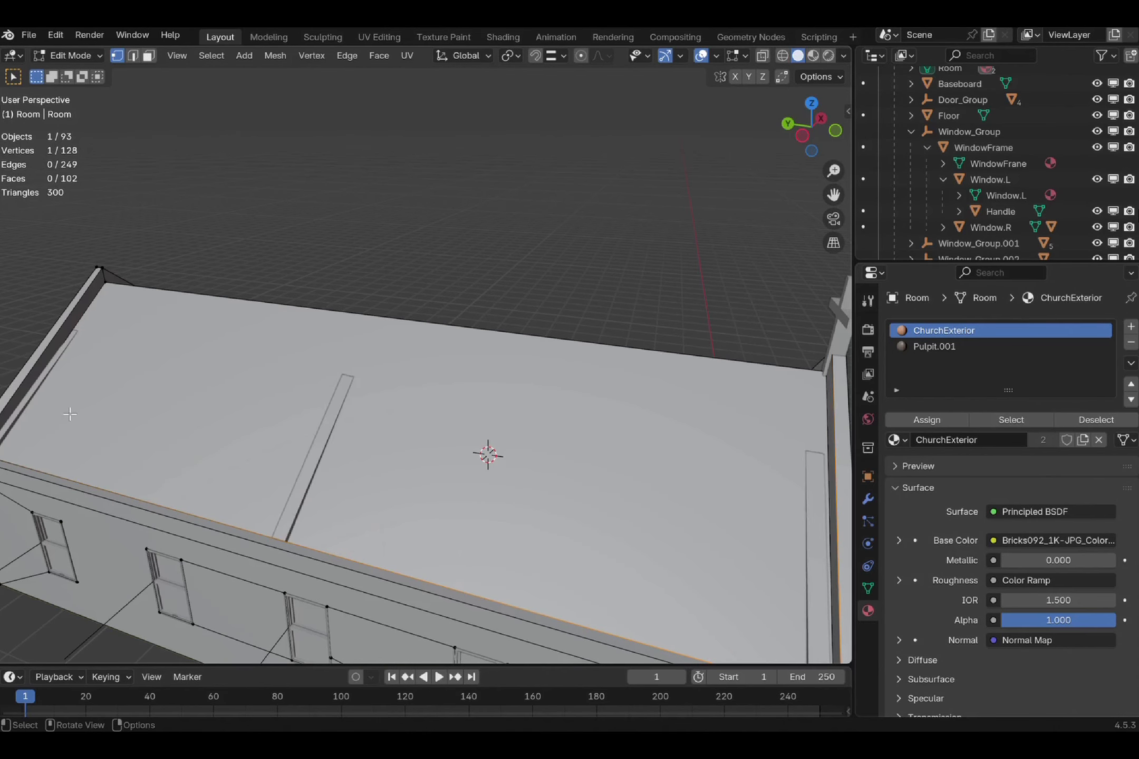
scroll(122, 401, down, 2)
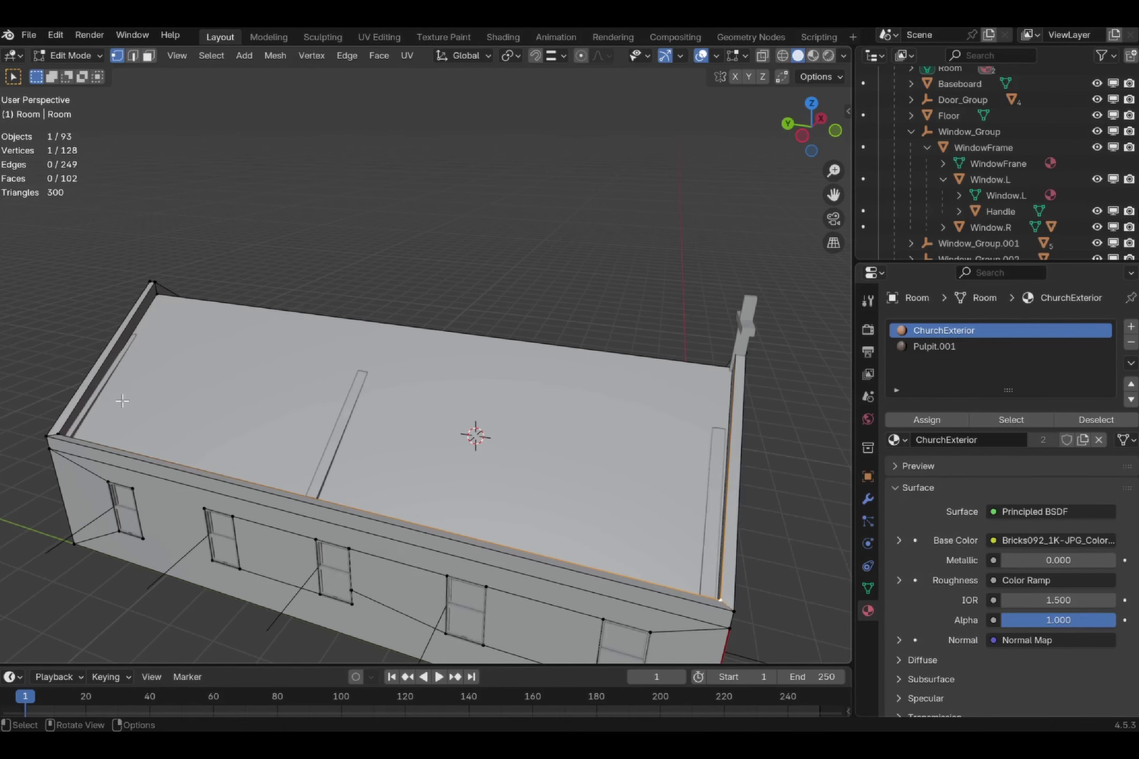
shift+click(160, 287)
middle_drag(160, 287, 511, 363)
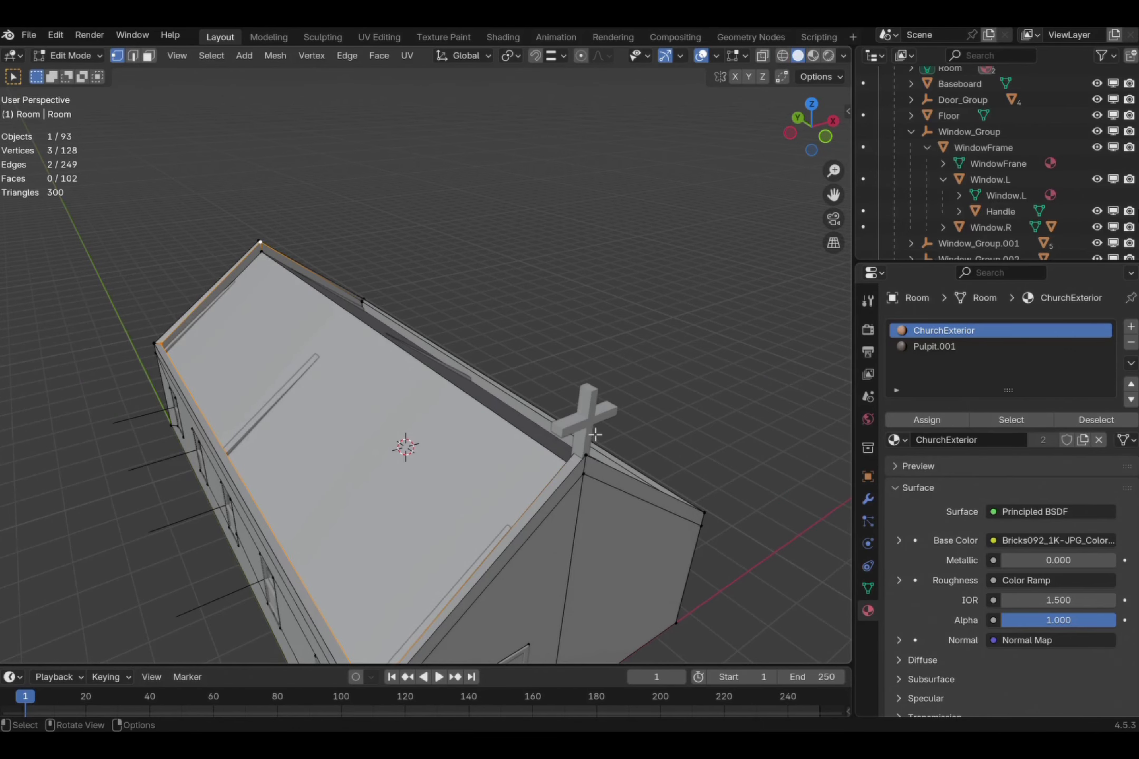
key(alt+z)
middle_drag(595, 434, 636, 434)
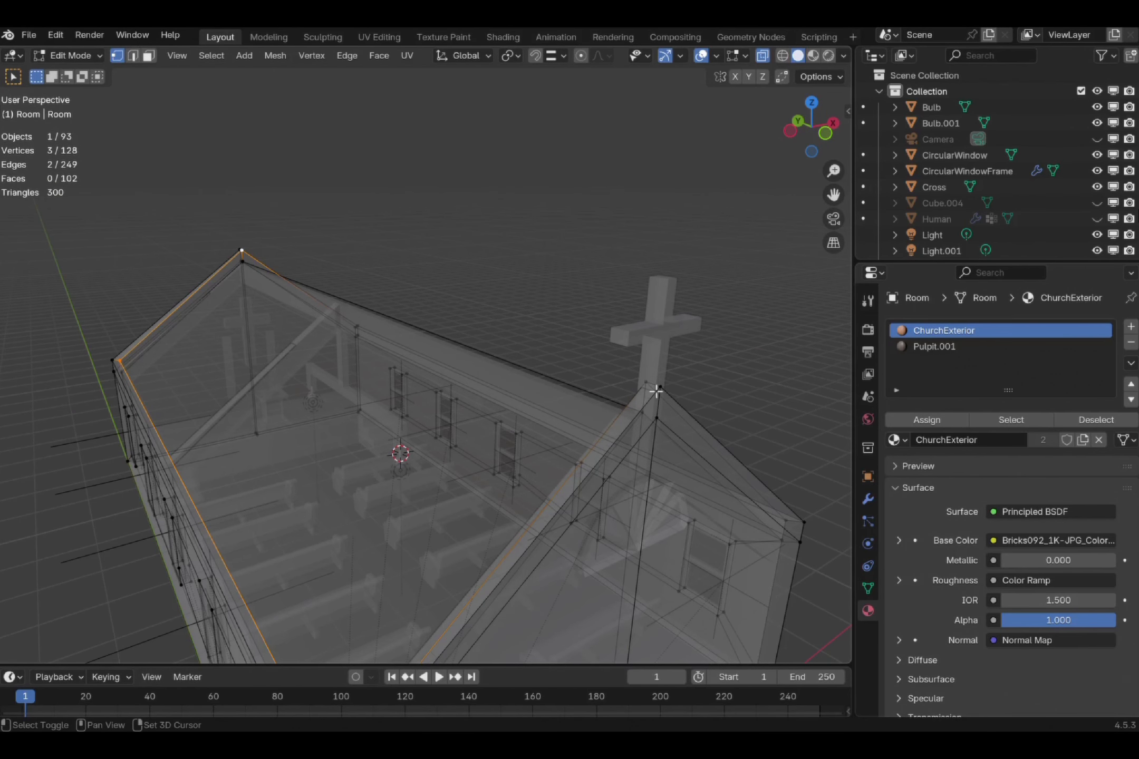
middle_drag(699, 400, 665, 412)
key(f)
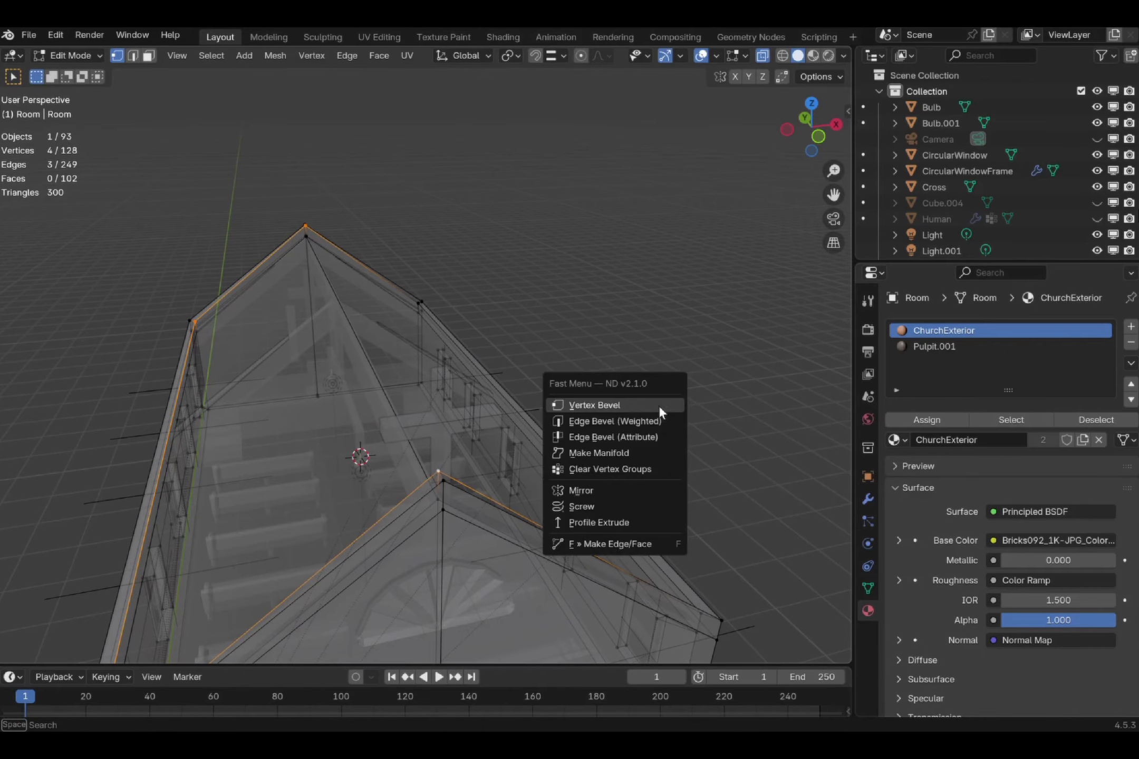
click(590, 541)
- Fill a matching face between the four inner rim corners over the opposite roof slope
middle_drag(728, 272, 460, 608)
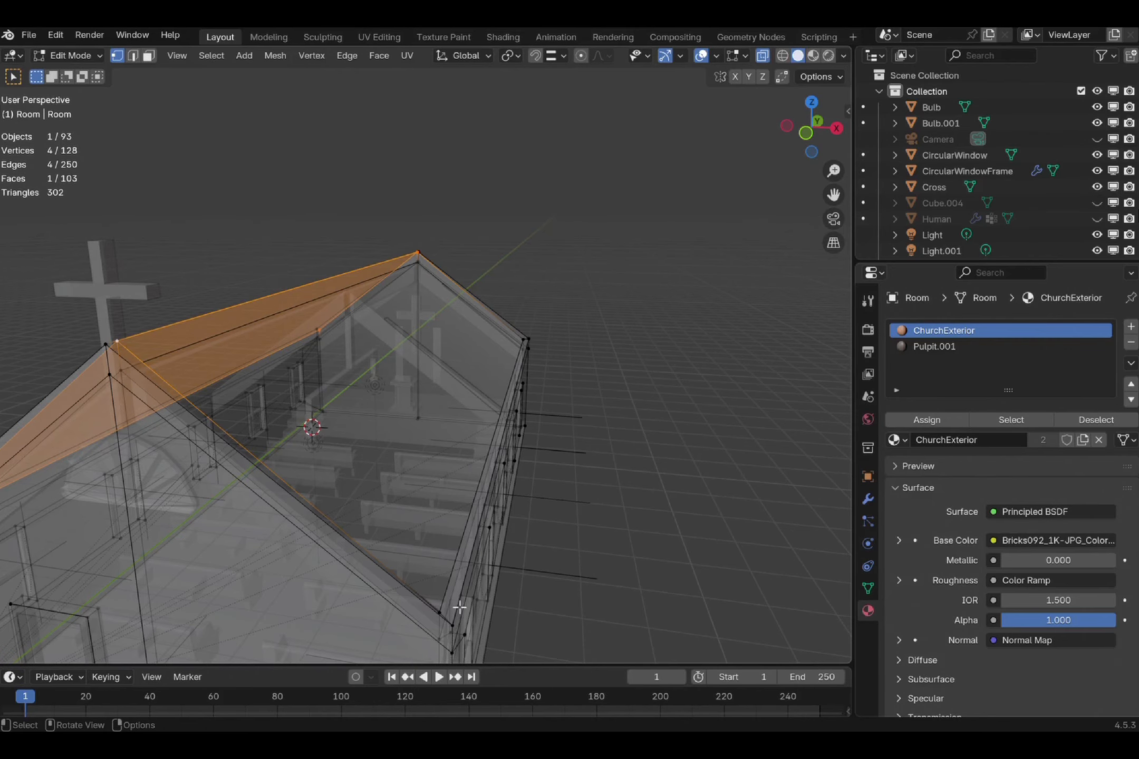
click(127, 351)
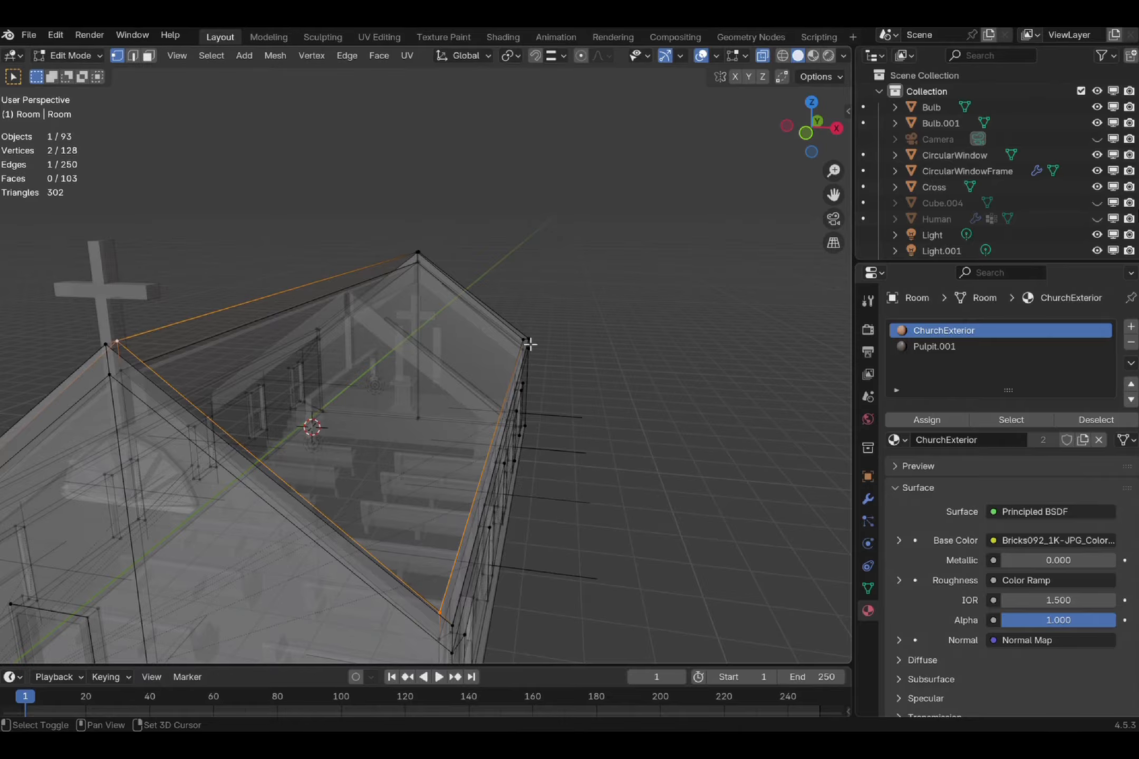
shift+click(577, 342)
middle_drag(577, 341, 490, 353)
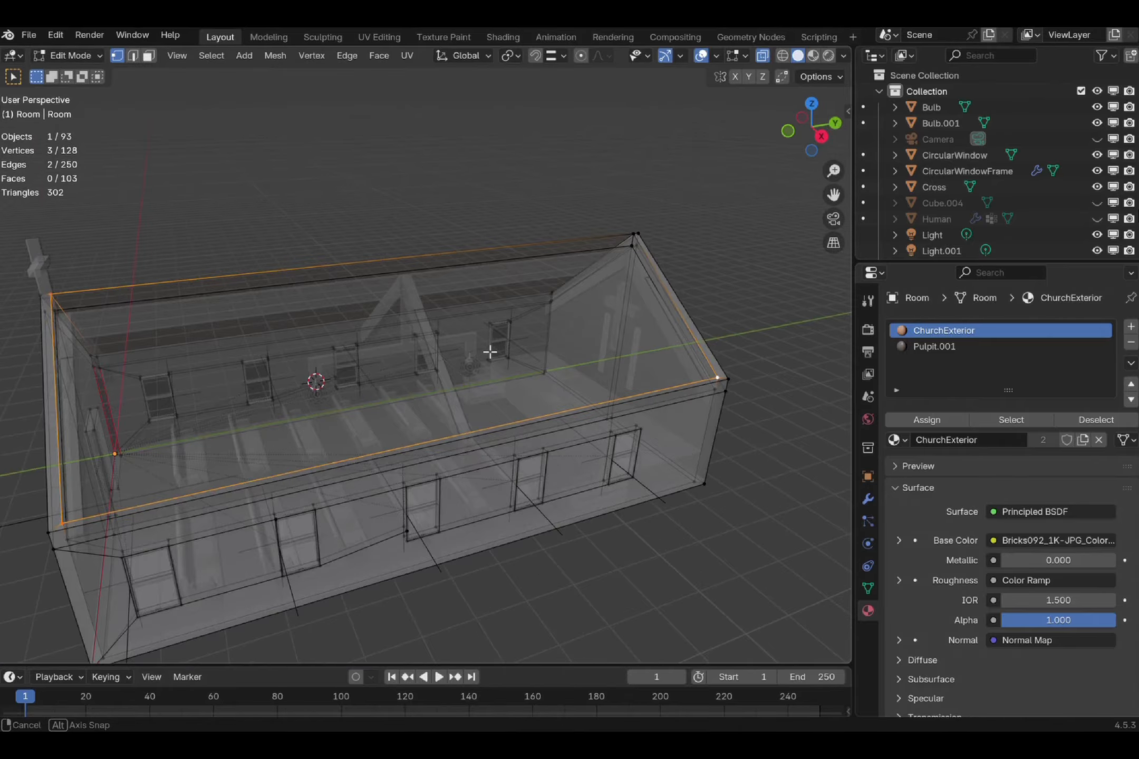
key(ctrl+f)
click(690, 337)
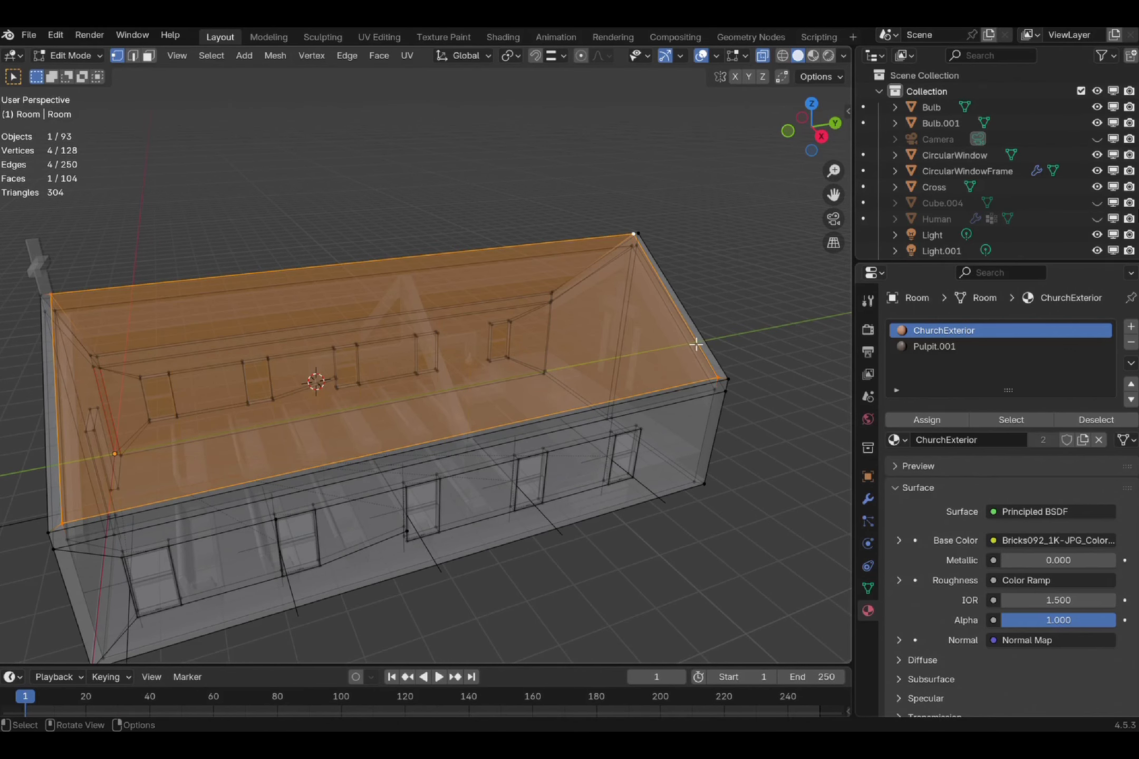
middle_drag(406, 309, 653, 152)
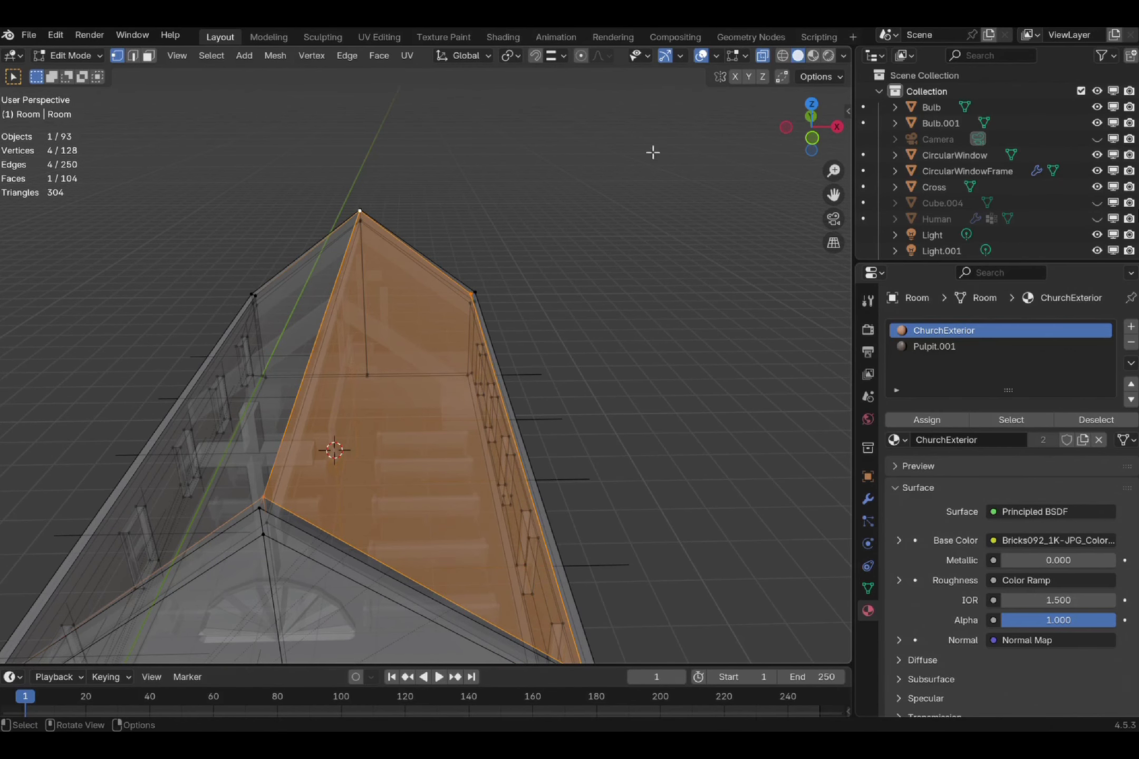
- Turn on the Face Orientation overlay and flip the normals of the two new roof slope faces
click(716, 56)
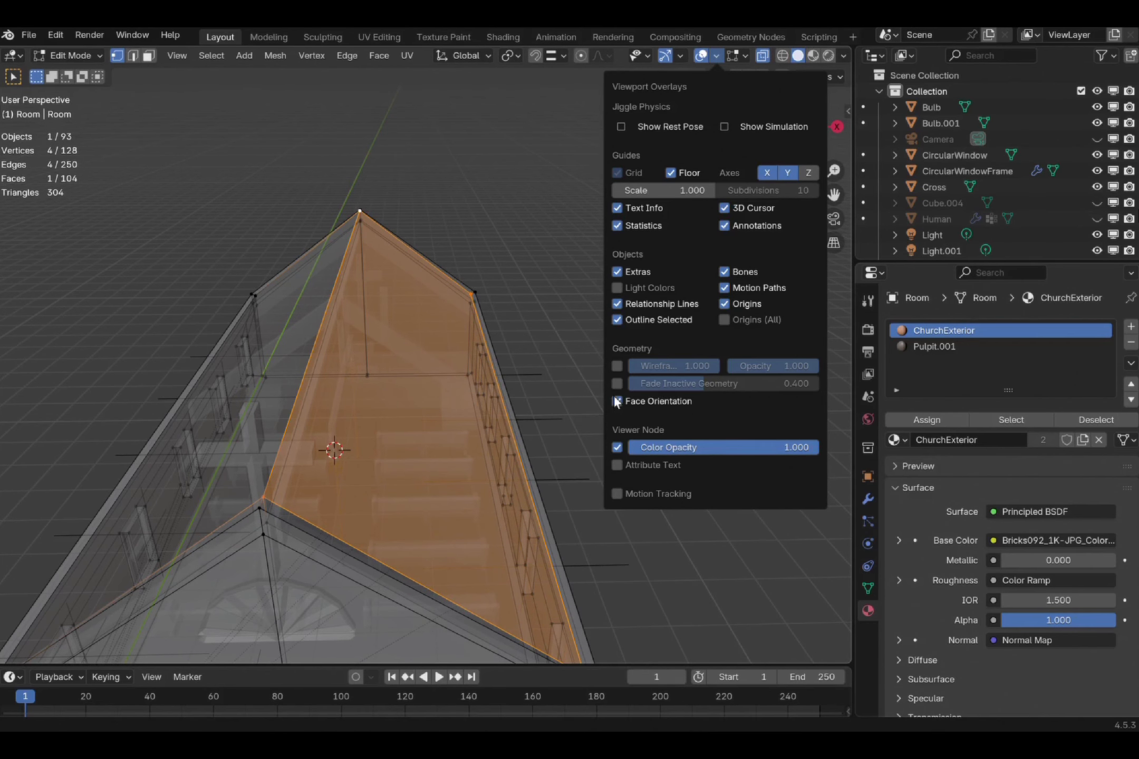
scroll(605, 269, down, 1)
middle_drag(606, 269, 558, 288)
key(alt+z)
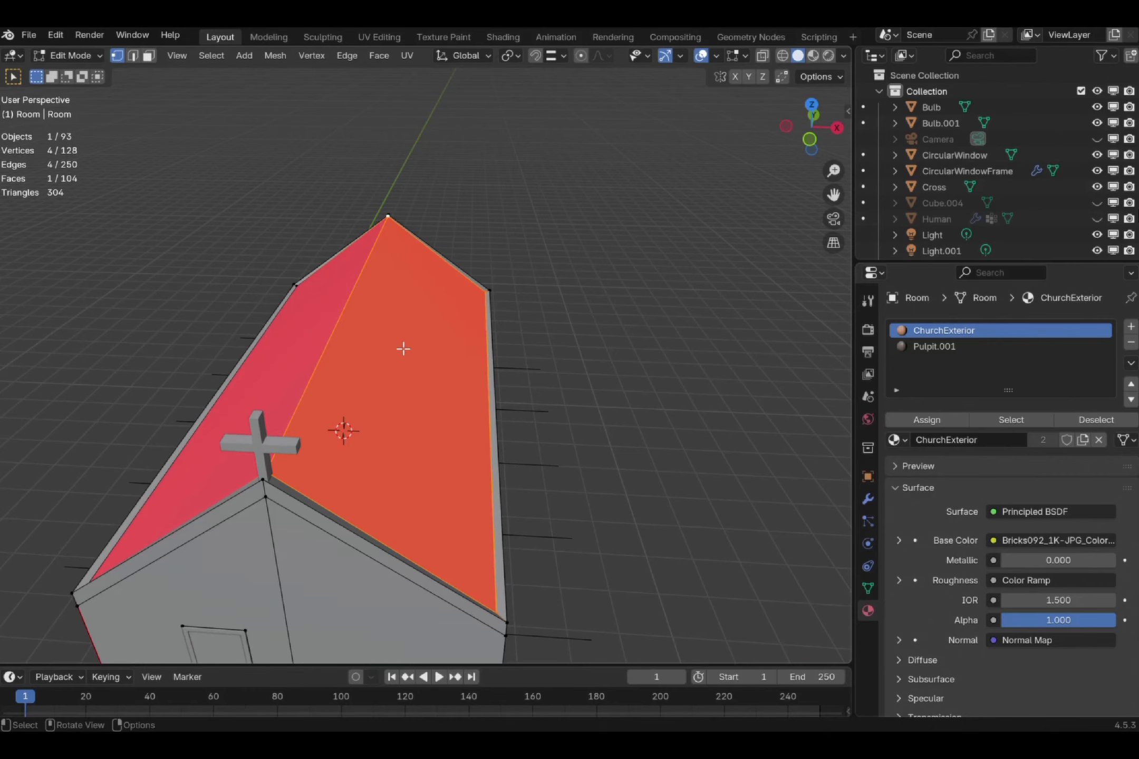
shift+click(333, 324)
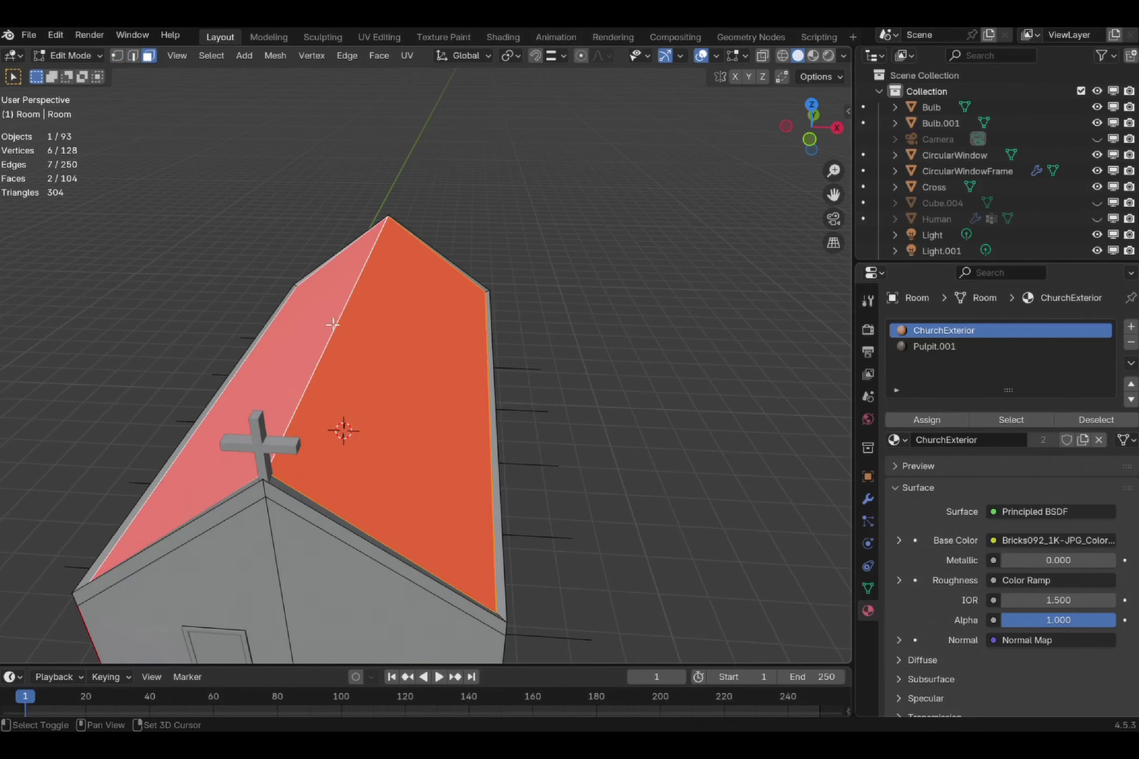
key(alt+n)
click(391, 338)
middle_drag(503, 304, 481, 262)
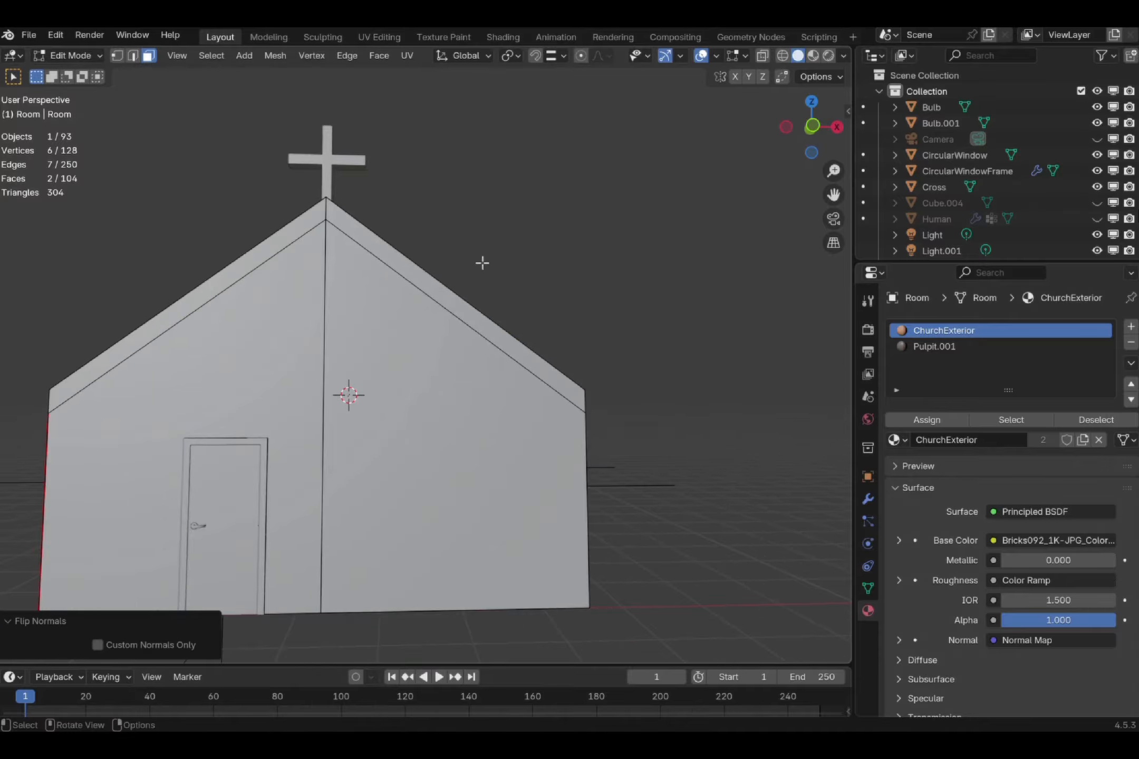
- Examine the face orientation inside the church and the window glass along the brick side wall
scroll(332, 360, up, 3)
scroll(333, 359, up, 4)
middle_drag(332, 383, 564, 253)
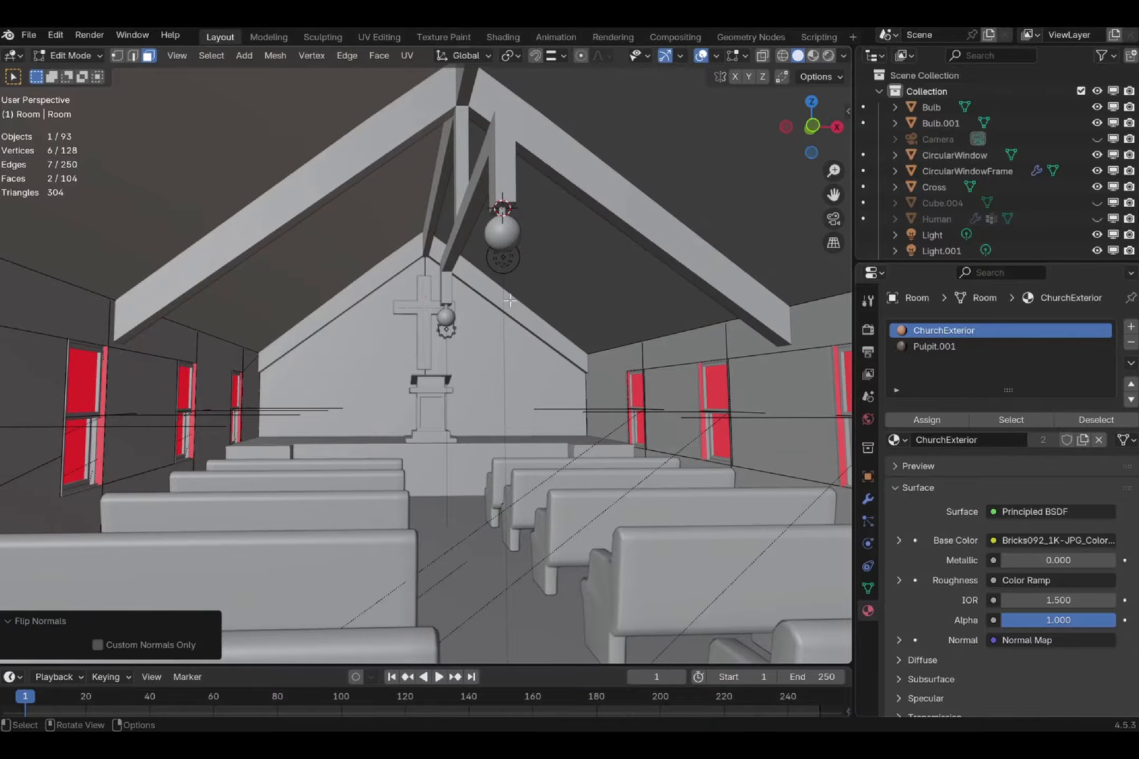
middle_drag(630, 333, 606, 338)
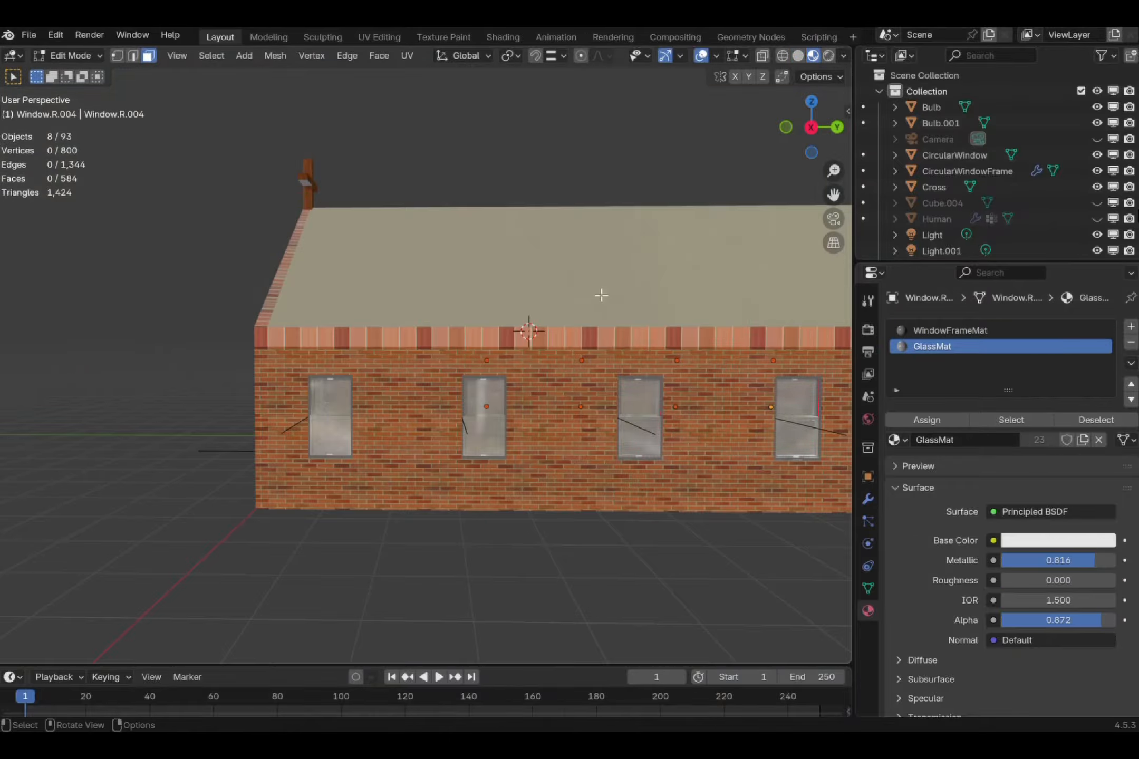
middle_drag(585, 272, 596, 315)
shift+middle_drag(461, 454, 475, 414)
scroll(475, 414, up, 6)
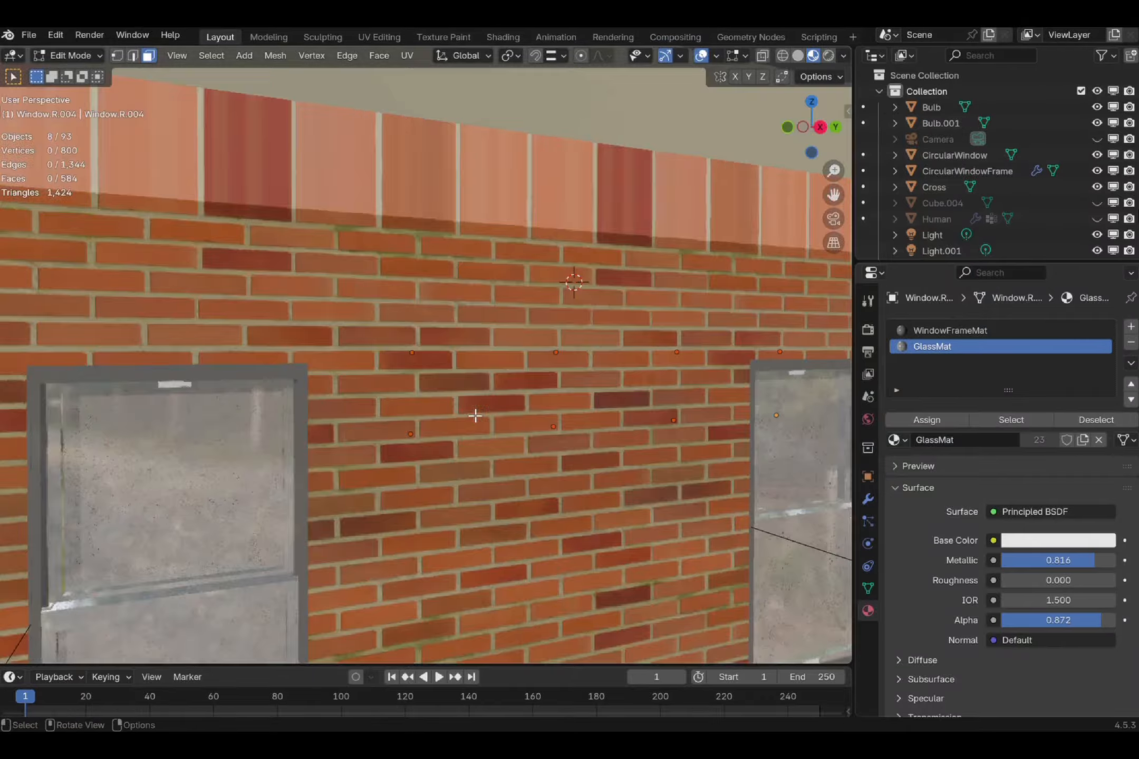
scroll(475, 415, down, 3)
scroll(525, 369, down, 5)
scroll(594, 355, up, 5)
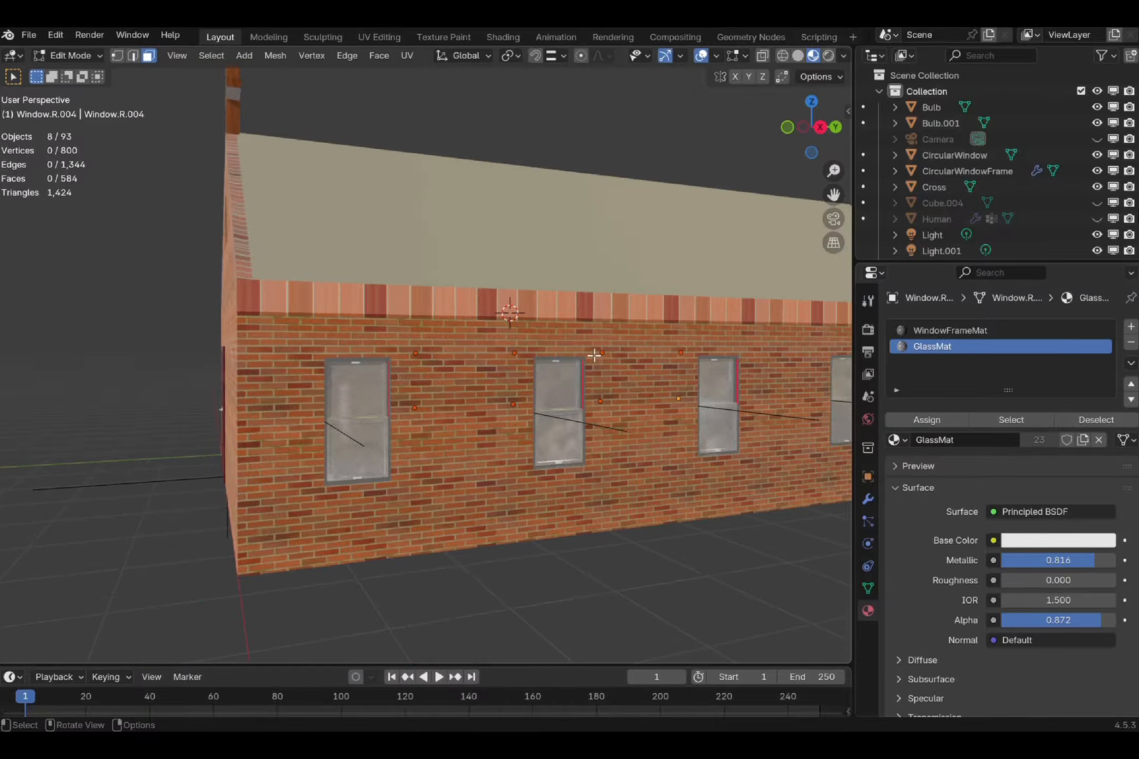
- Assign the GlassMat material to the pane faces of the ten window sashes along the side wall
key(Tab)
click(361, 378)
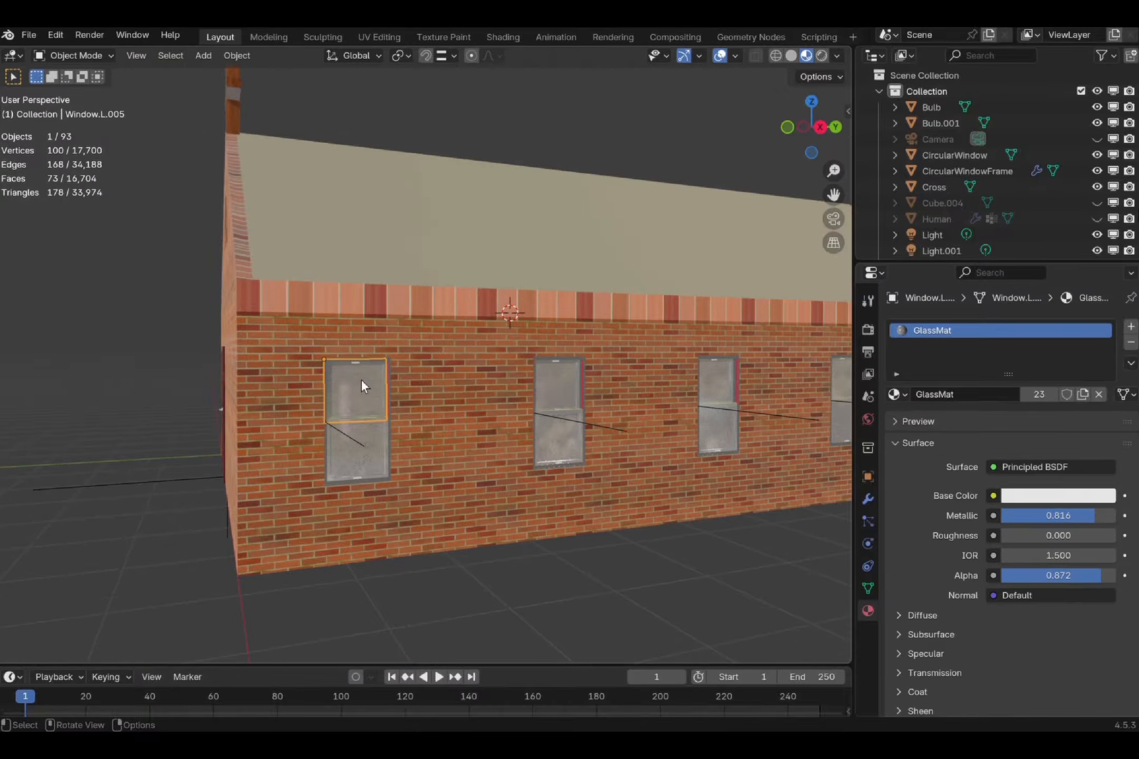
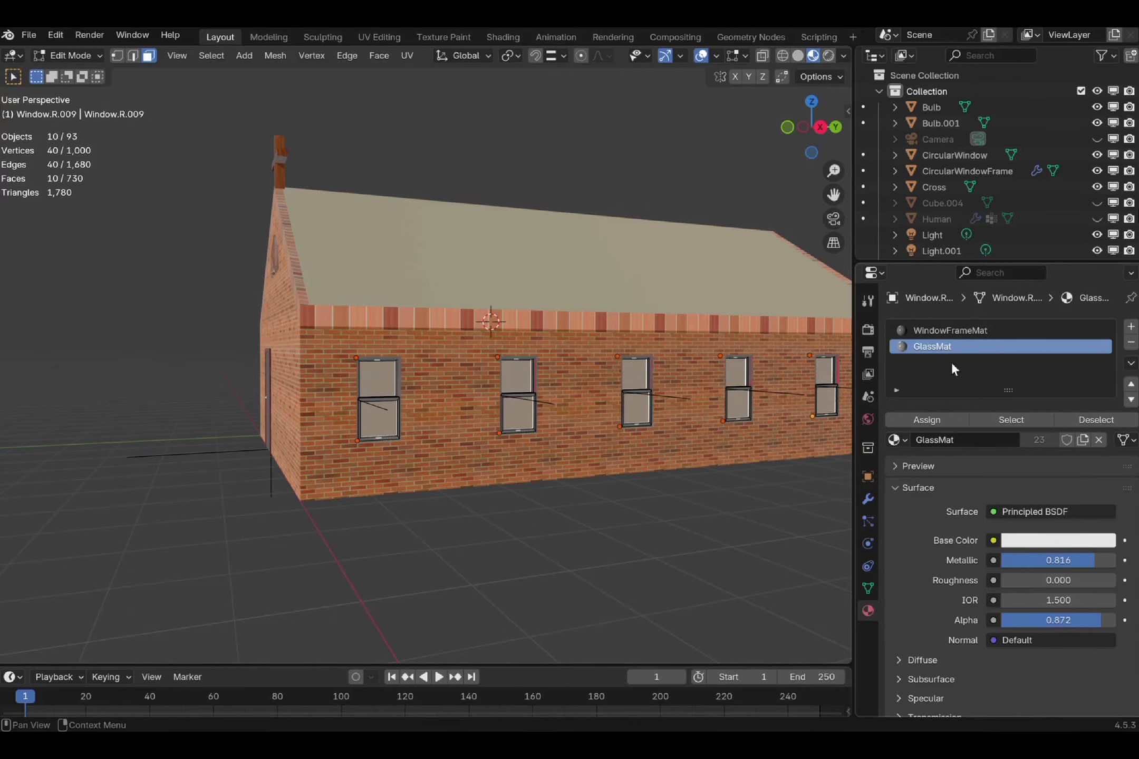
click(932, 419)
click(481, 449)
scroll(482, 449, up, 10)
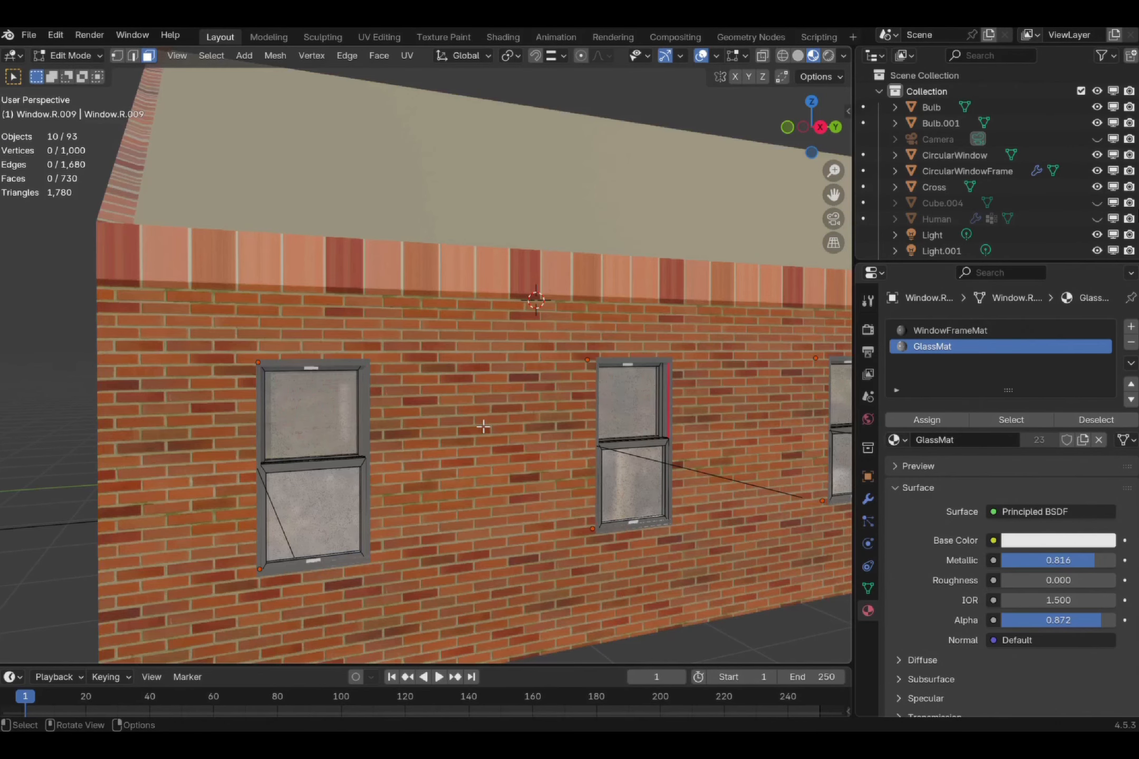
scroll(483, 425, down, 6)
scroll(483, 425, up, 5)
scroll(483, 426, down, 8)
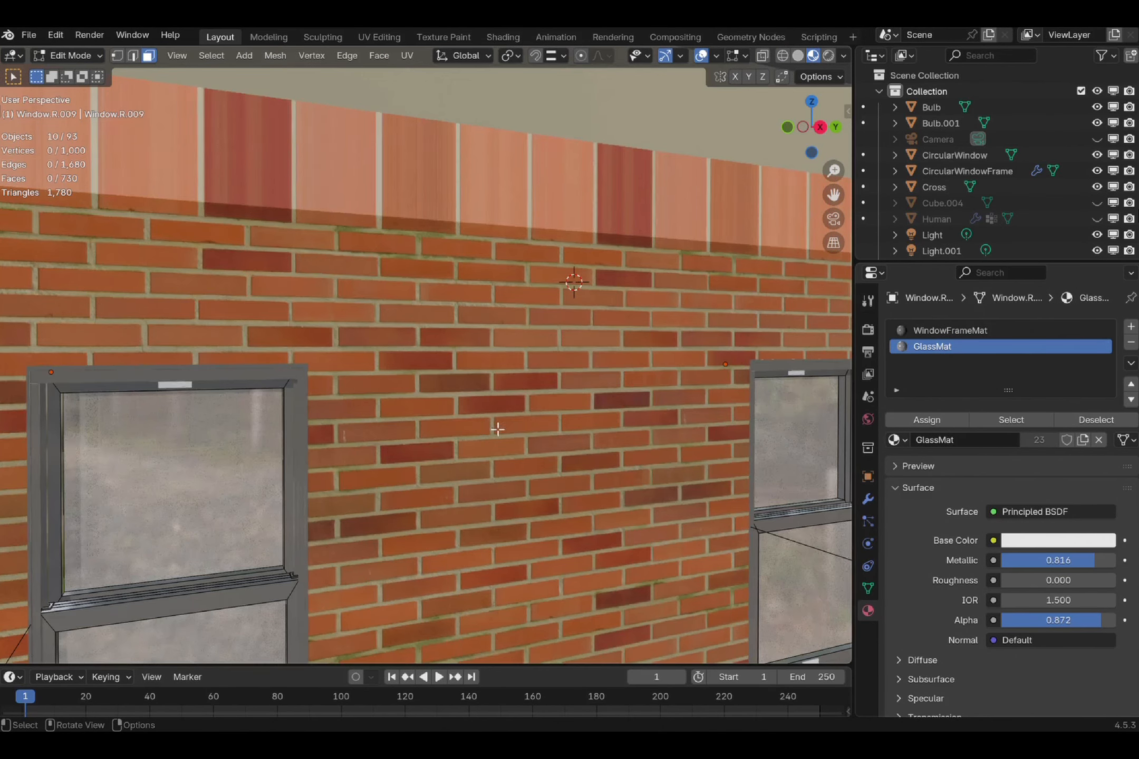
- Assign the Pulpit.001 plank material to the two outer roof slope faces of the Room mesh
middle_drag(591, 425, 504, 436)
scroll(616, 484, down, 2)
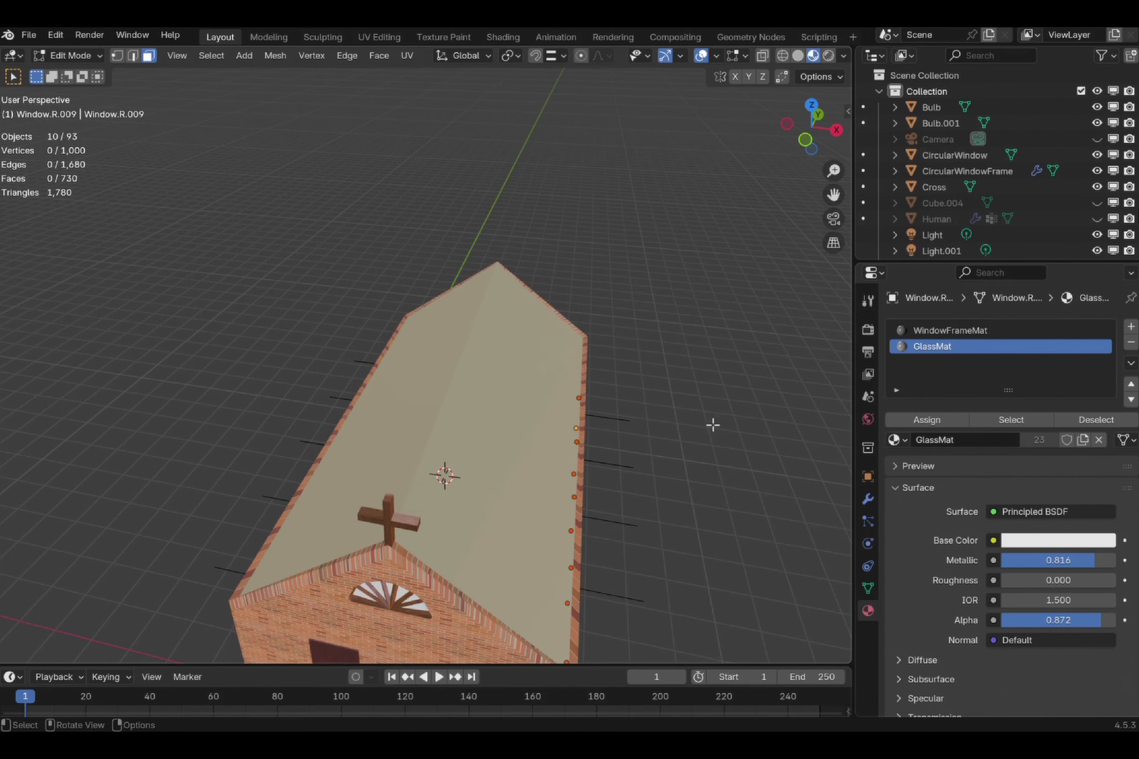
key(Tab)
click(424, 384)
key(Tab)
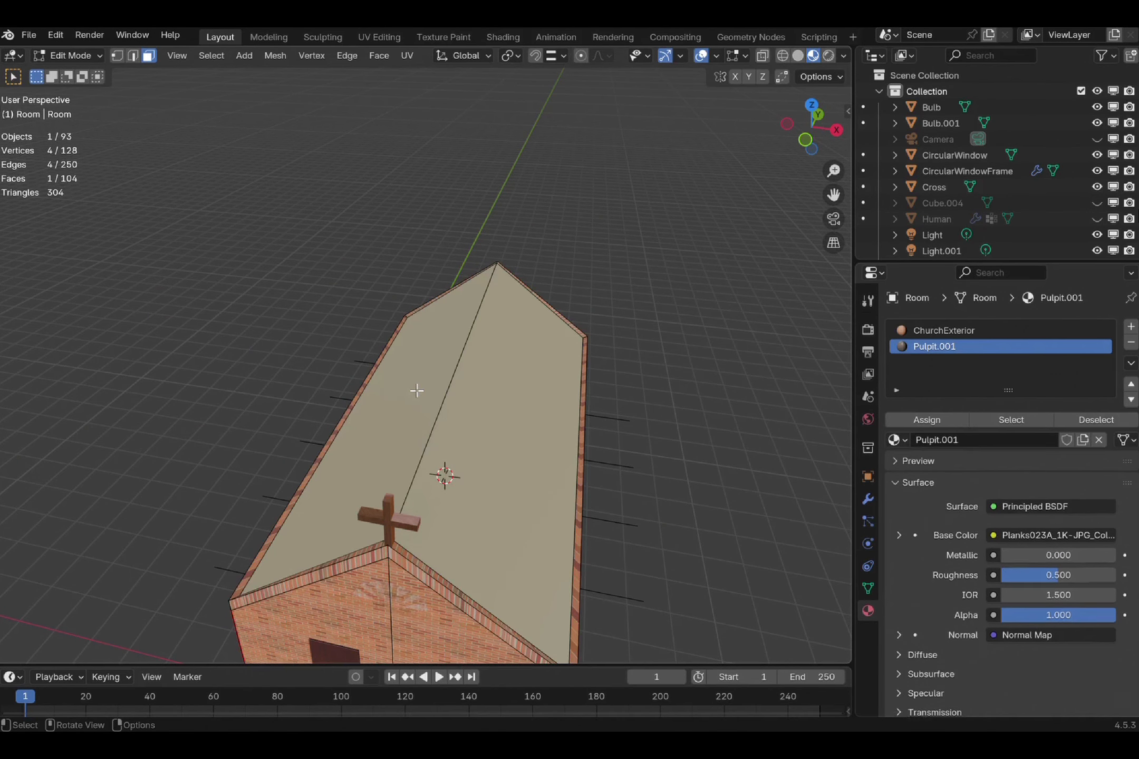
click(417, 391)
shift+click(525, 419)
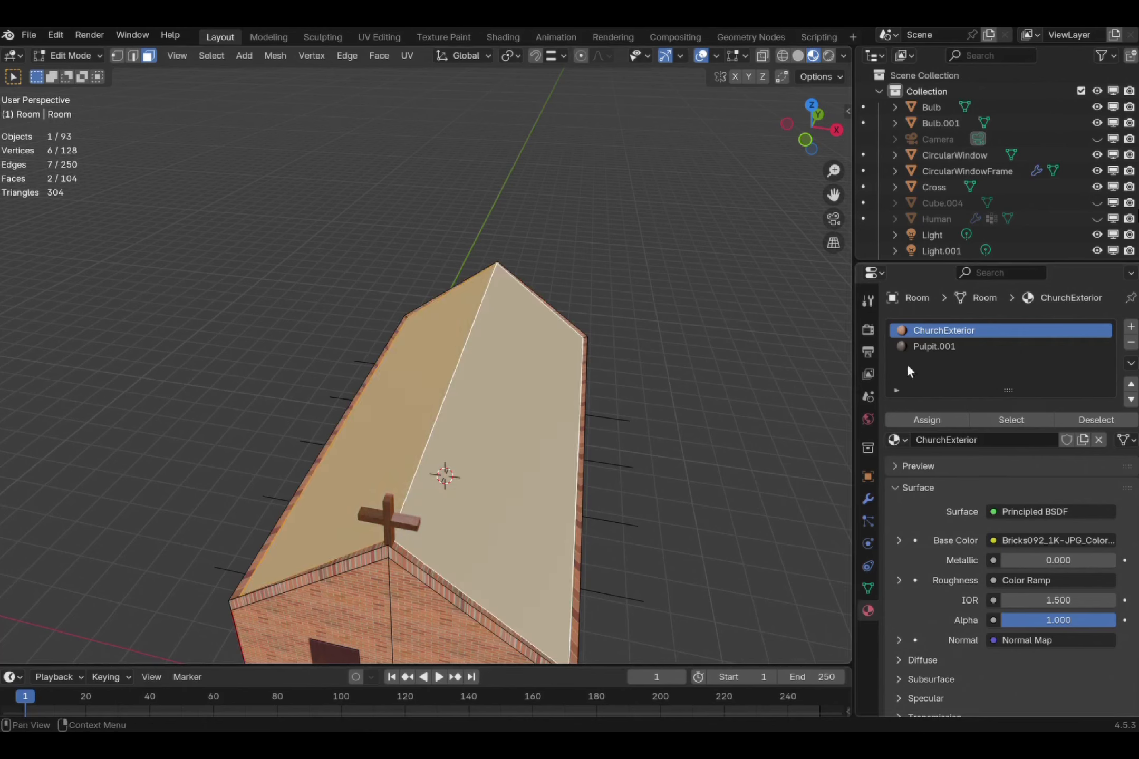
click(928, 346)
click(942, 419)
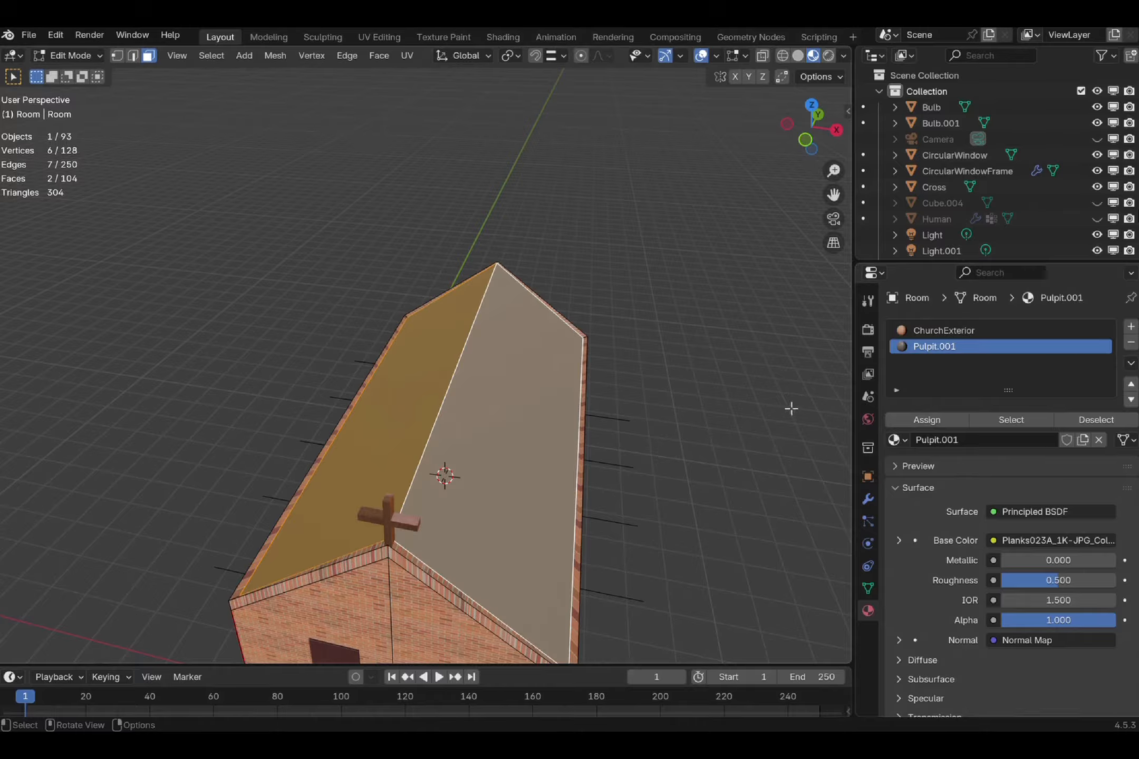
- Try a Cube Projection unwrap on the two roof slopes and undo it
key(u)
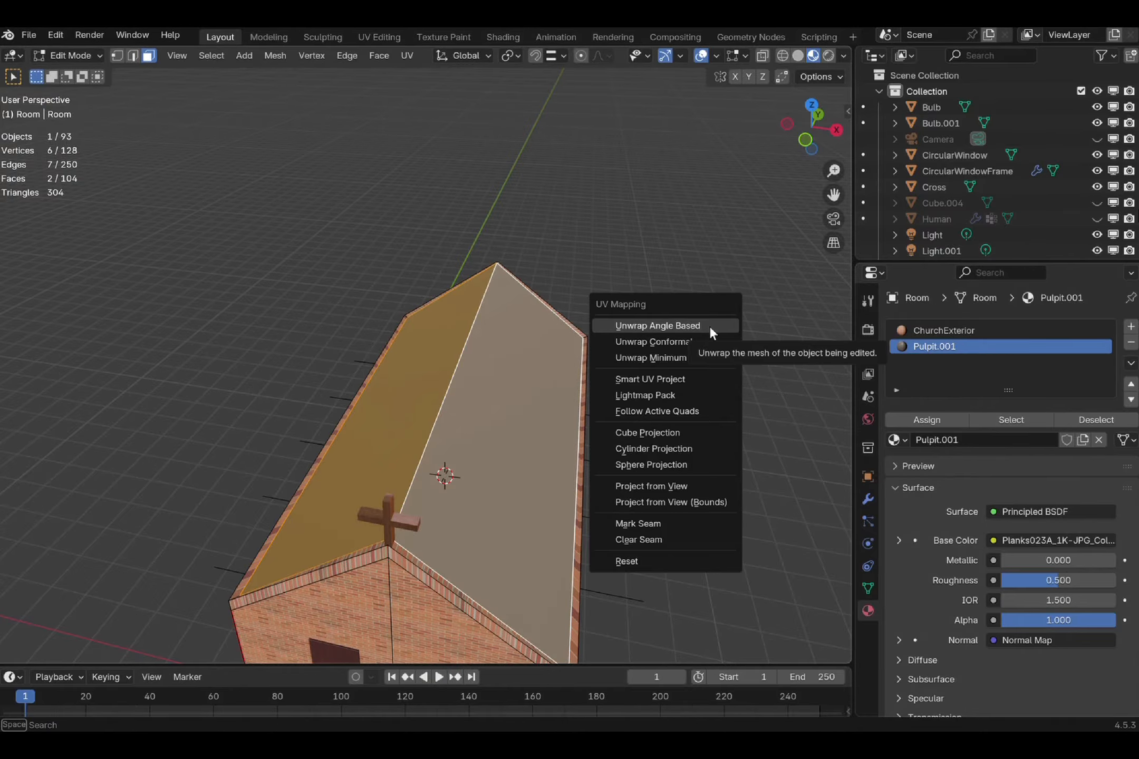
click(670, 425)
click(649, 346)
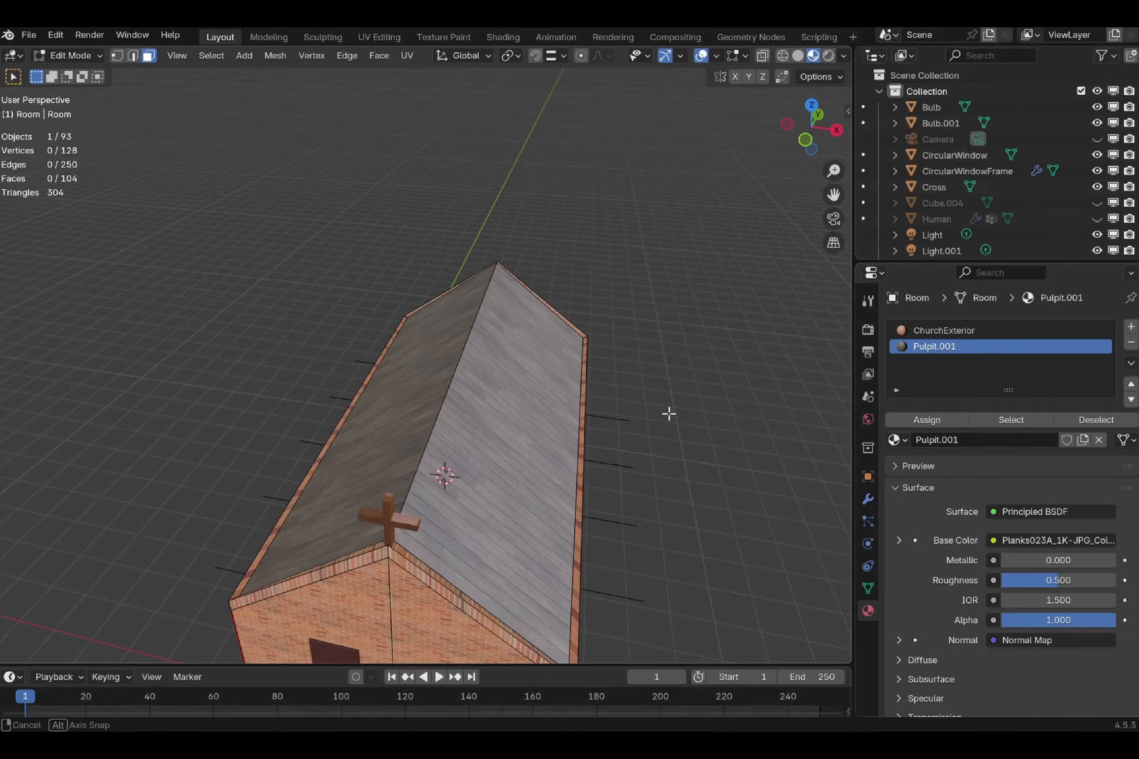
middle_drag(668, 414, 623, 361)
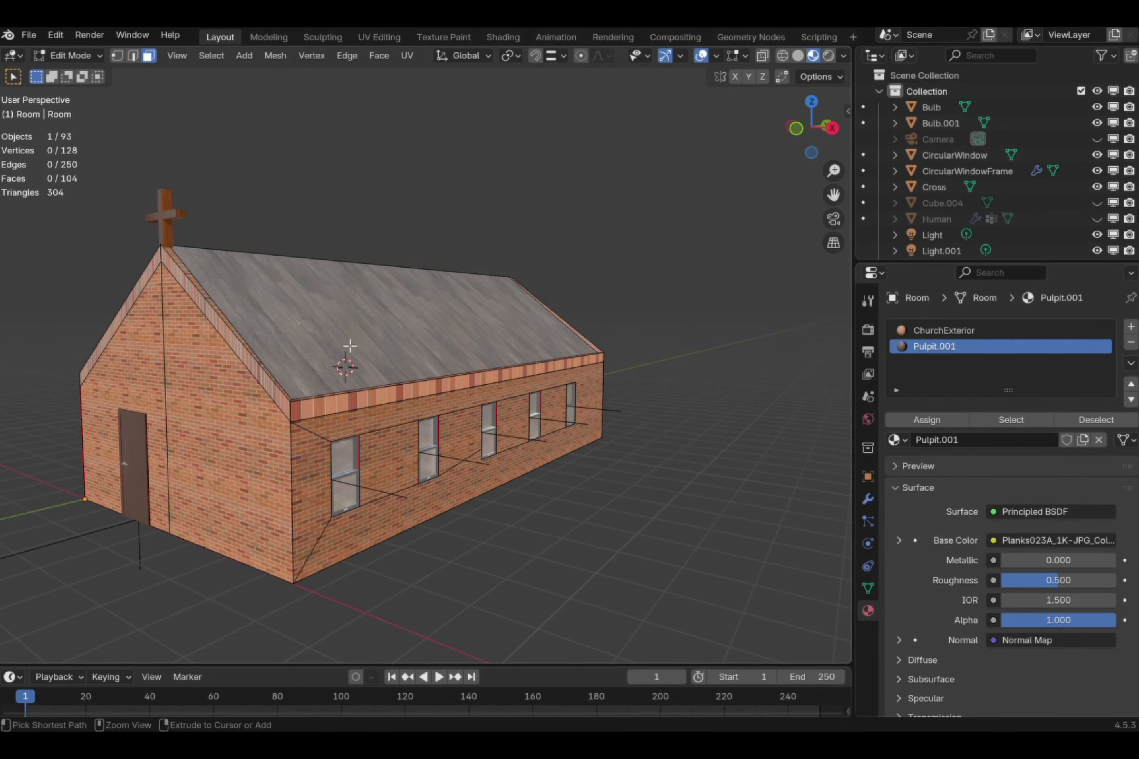
key(ctrl+z)
key(ctrl+z)
- Add one side eave's rim faces and the adjoining front gable rim faces to the roof slope selection
mouse_move(350, 346)
middle_down()
mouse_move(440, 383)
mouse_move(348, 355)
middle_up()
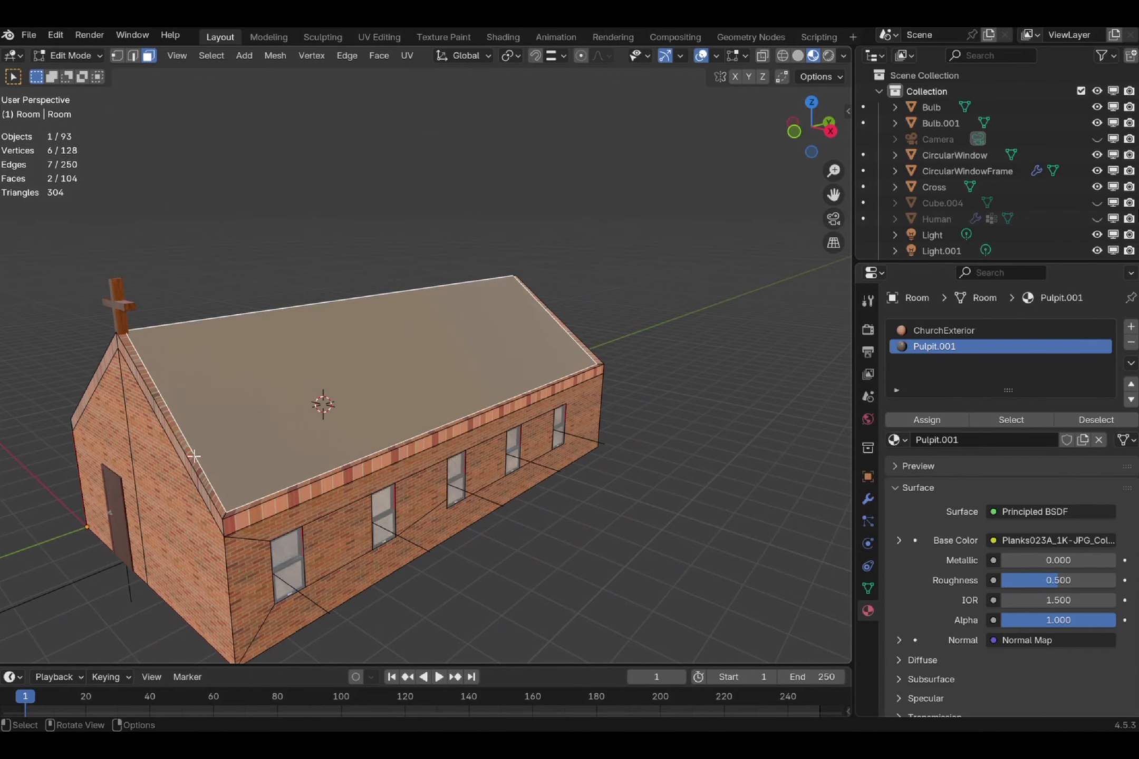
middle_drag(216, 416, 227, 410)
scroll(341, 485, up, 2)
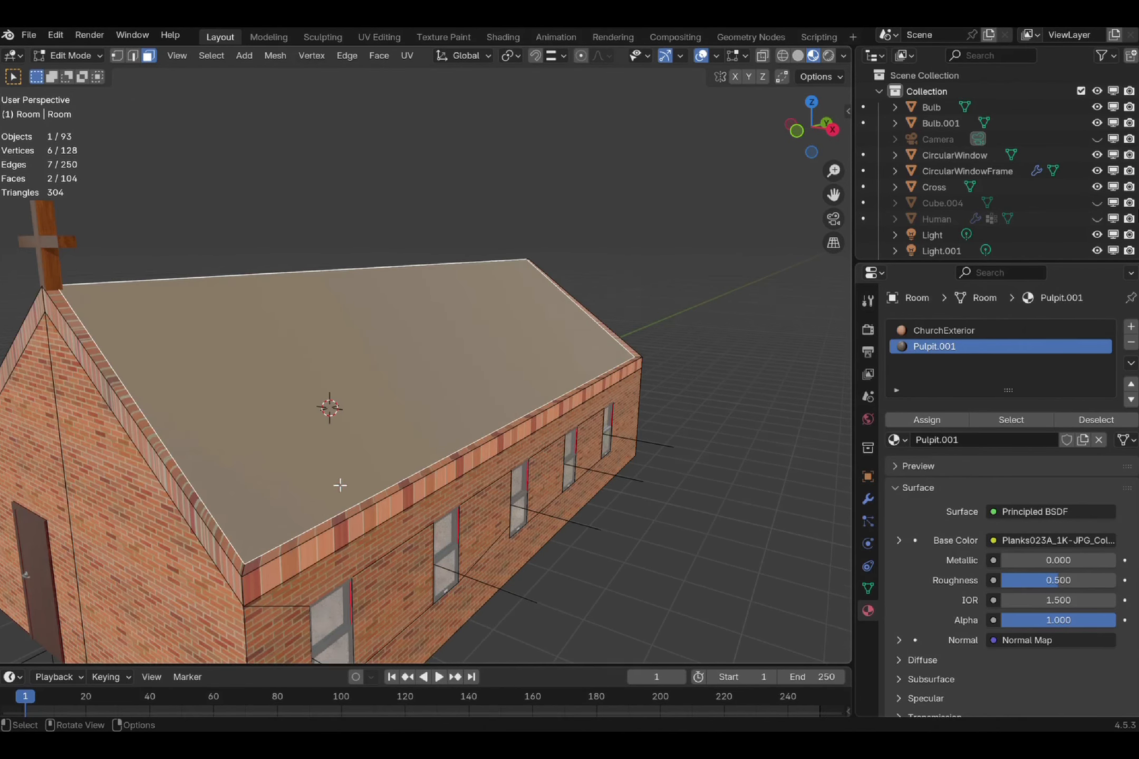
shift+click(228, 542)
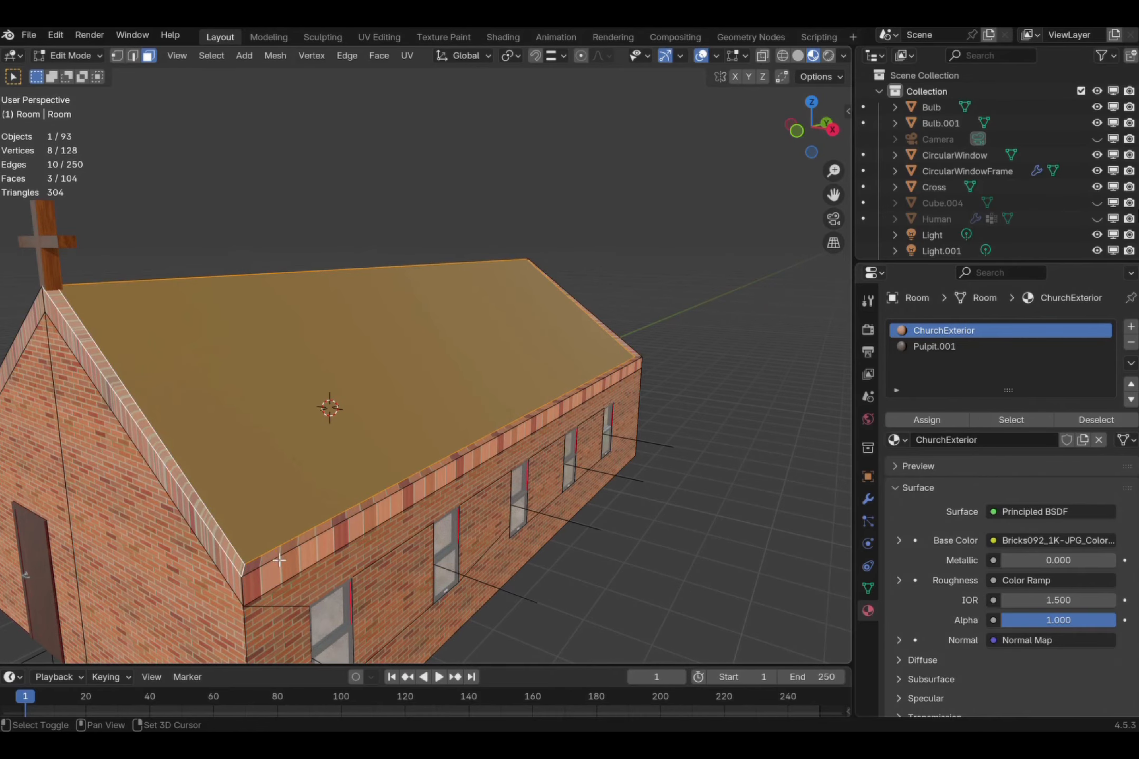
shift+click(290, 565)
shift+click(242, 574)
shift+click(225, 570)
middle_drag(226, 569, 355, 451)
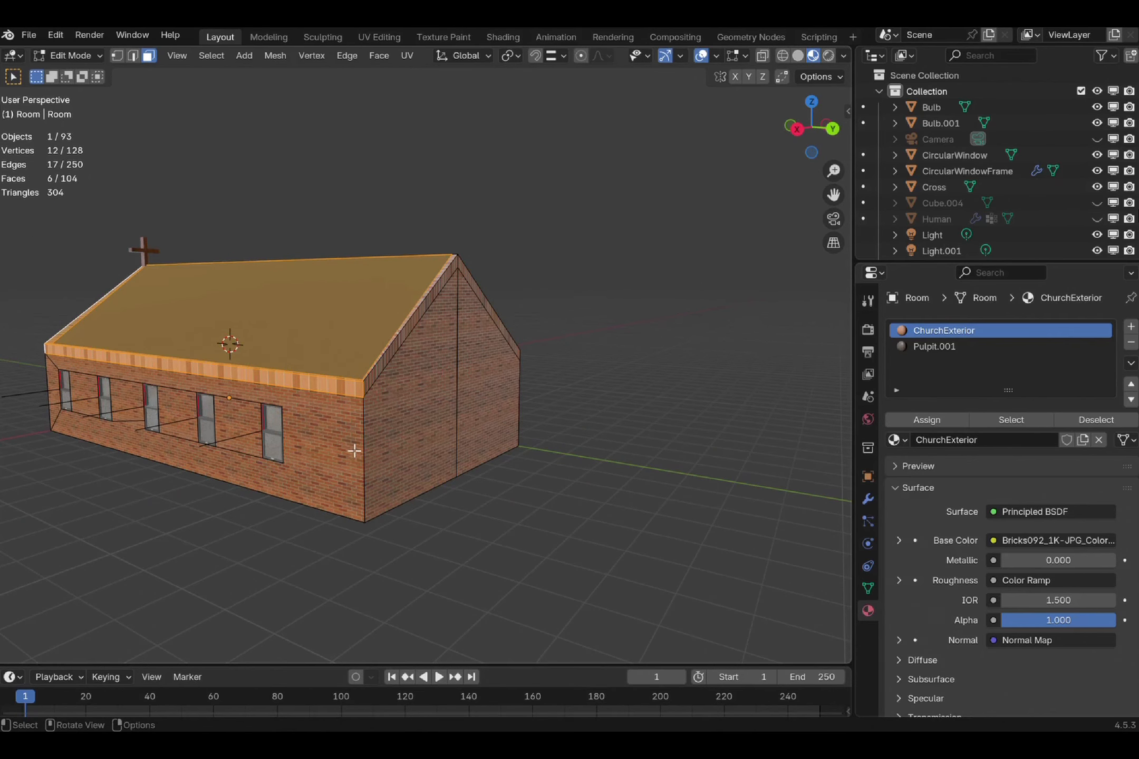
- Extend the selection with the rear gable's rim faces and the rim faces along the opposite eave
middle_drag(386, 363, 407, 345)
shift+click(407, 344)
middle_drag(493, 336, 323, 364)
shift+click(299, 377)
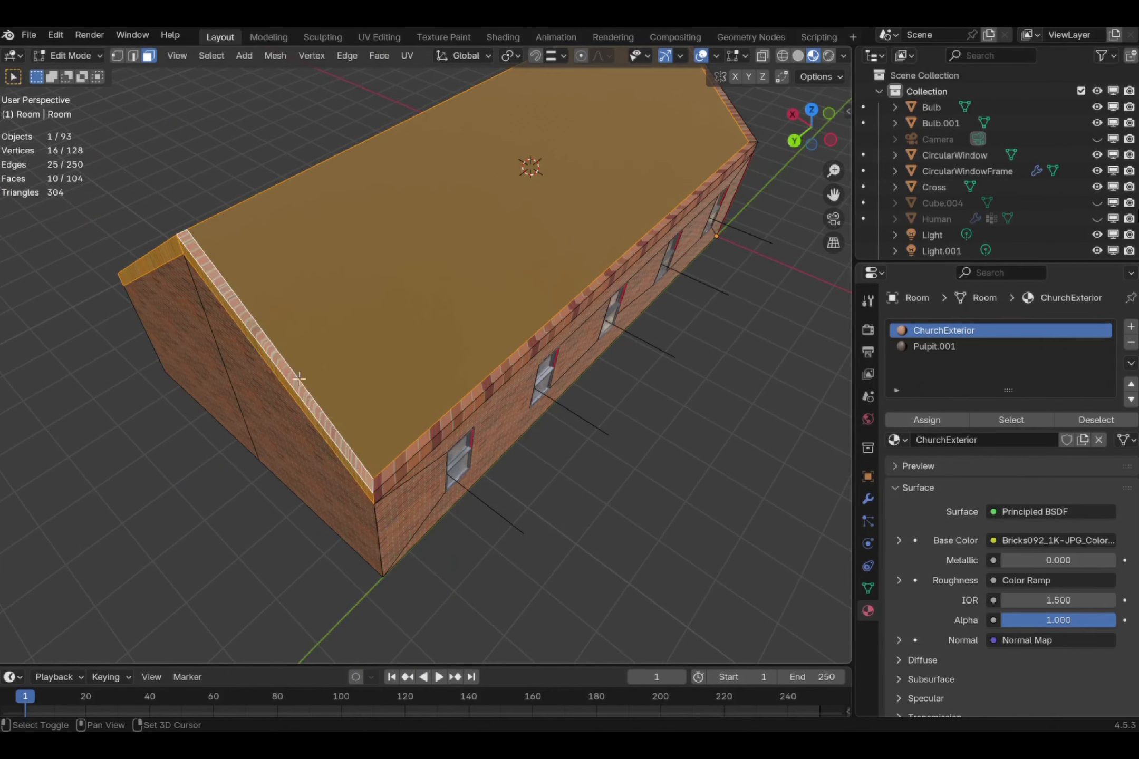
shift+click(442, 439)
shift+click(456, 439)
- Add the two remaining rim faces on the other half of the front gable to the selection
middle_drag(602, 355, 359, 315)
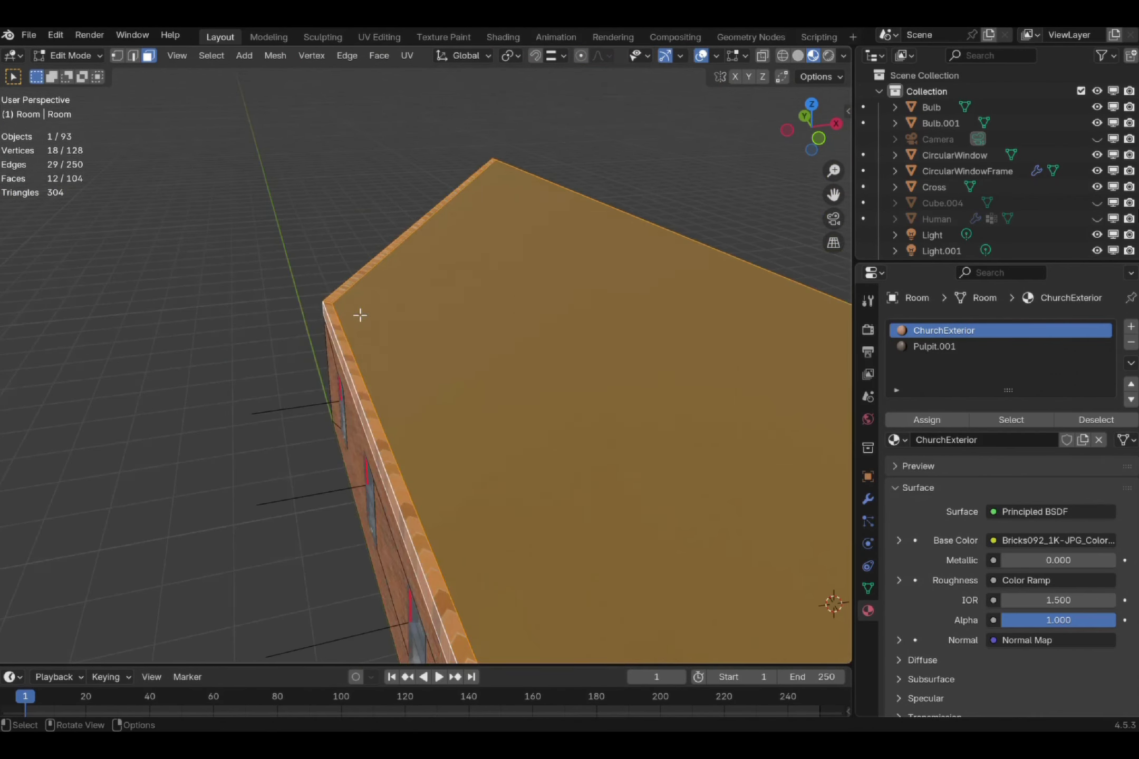
scroll(363, 316, down, 5)
middle_drag(618, 381, 601, 424)
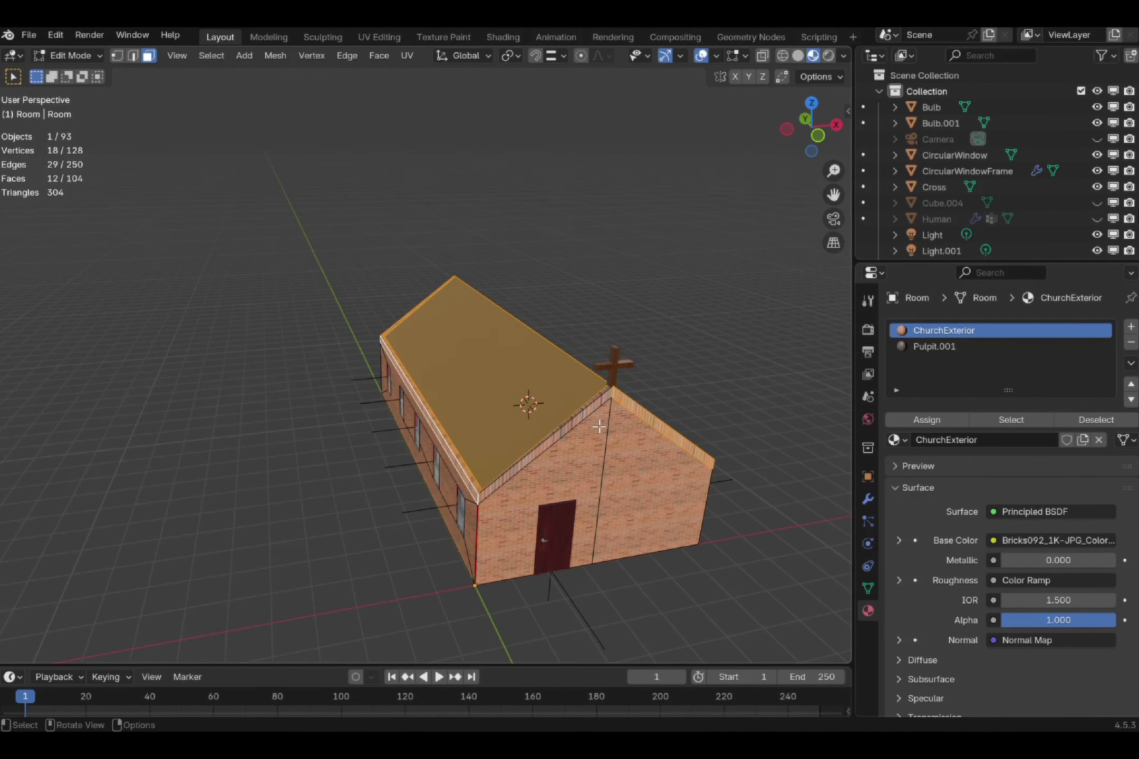
scroll(601, 425, up, 5)
shift+click(762, 486)
shift+click(759, 493)
middle_drag(759, 493, 684, 455)
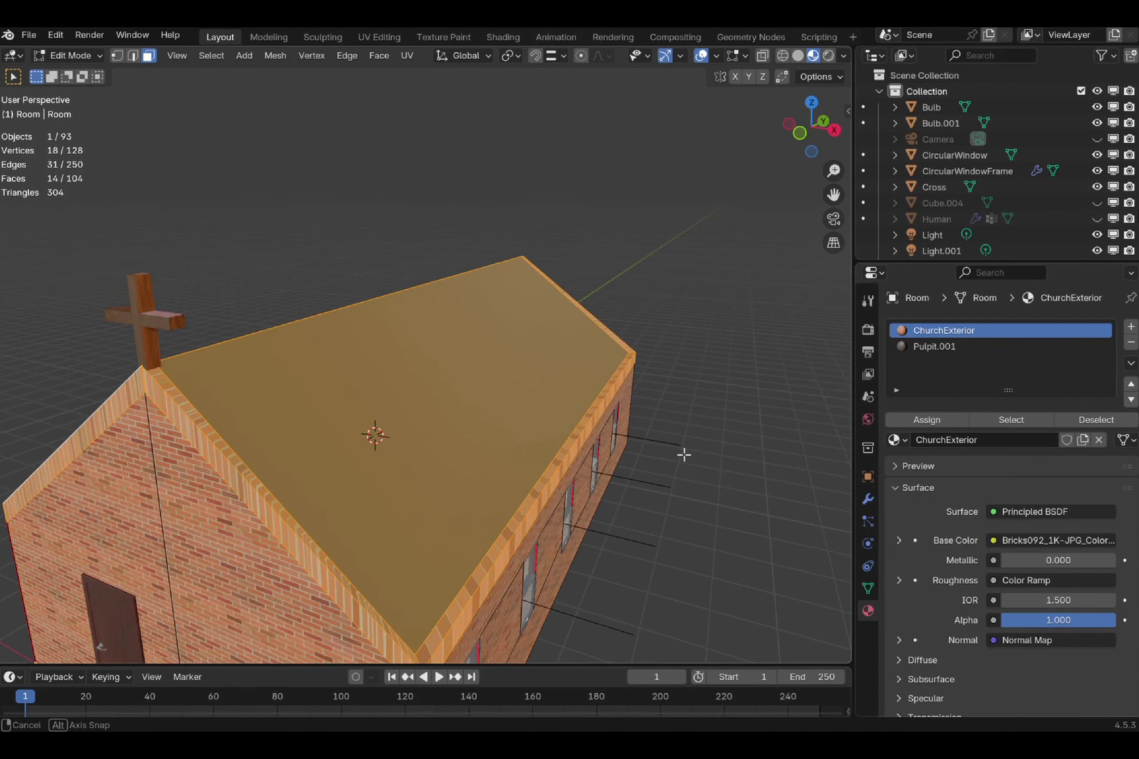
- Assign Pulpit.001 to the selected roof and rim faces and unwrap them with Cube Projection
scroll(489, 399, down, 2)
click(922, 347)
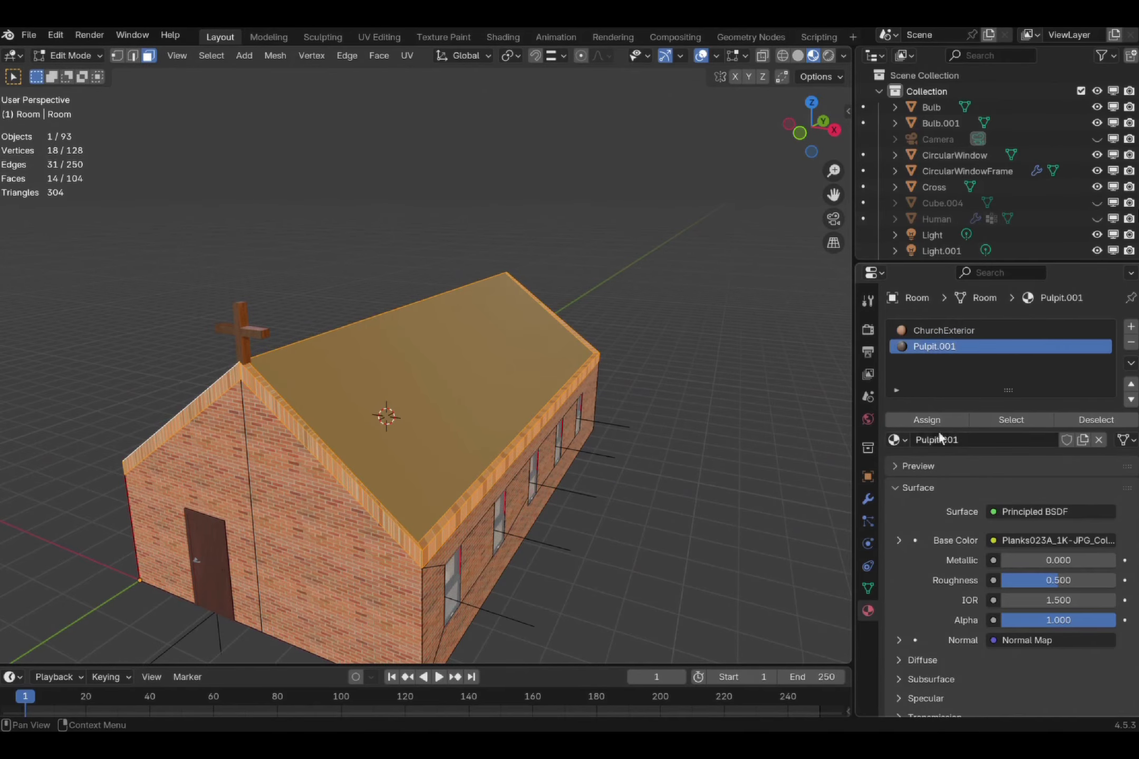
click(938, 420)
key(u)
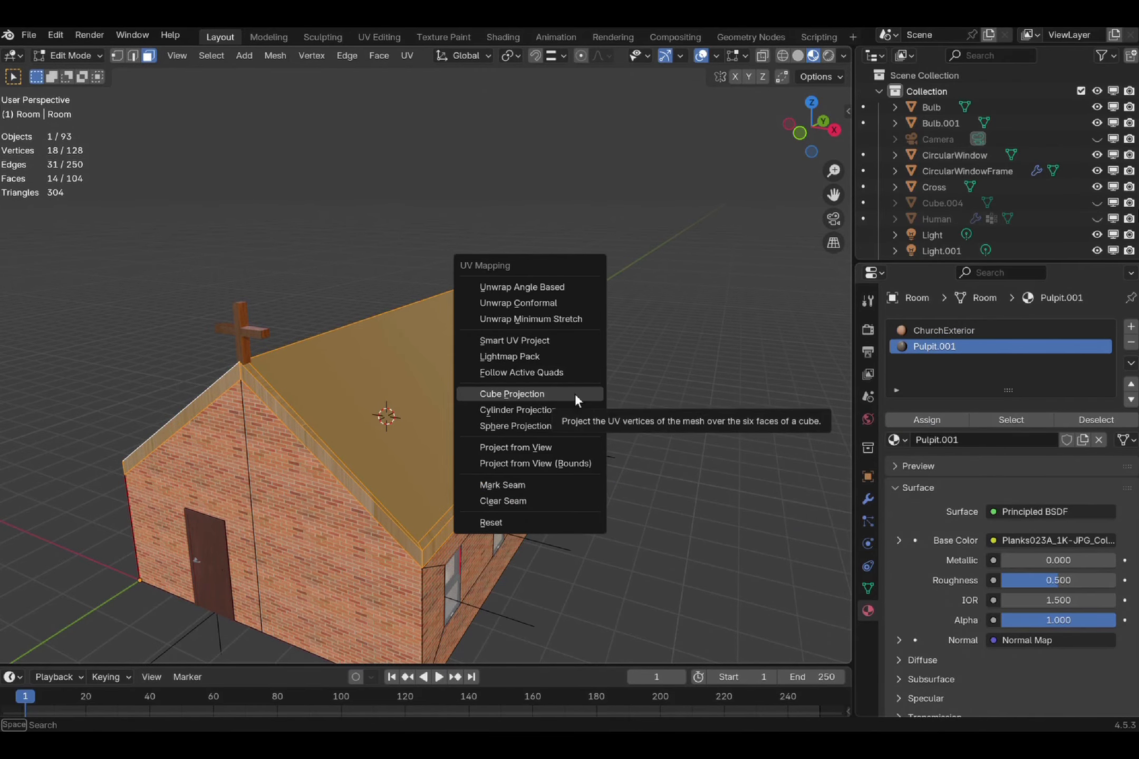
click(566, 465)
middle_drag(515, 378, 707, 214)
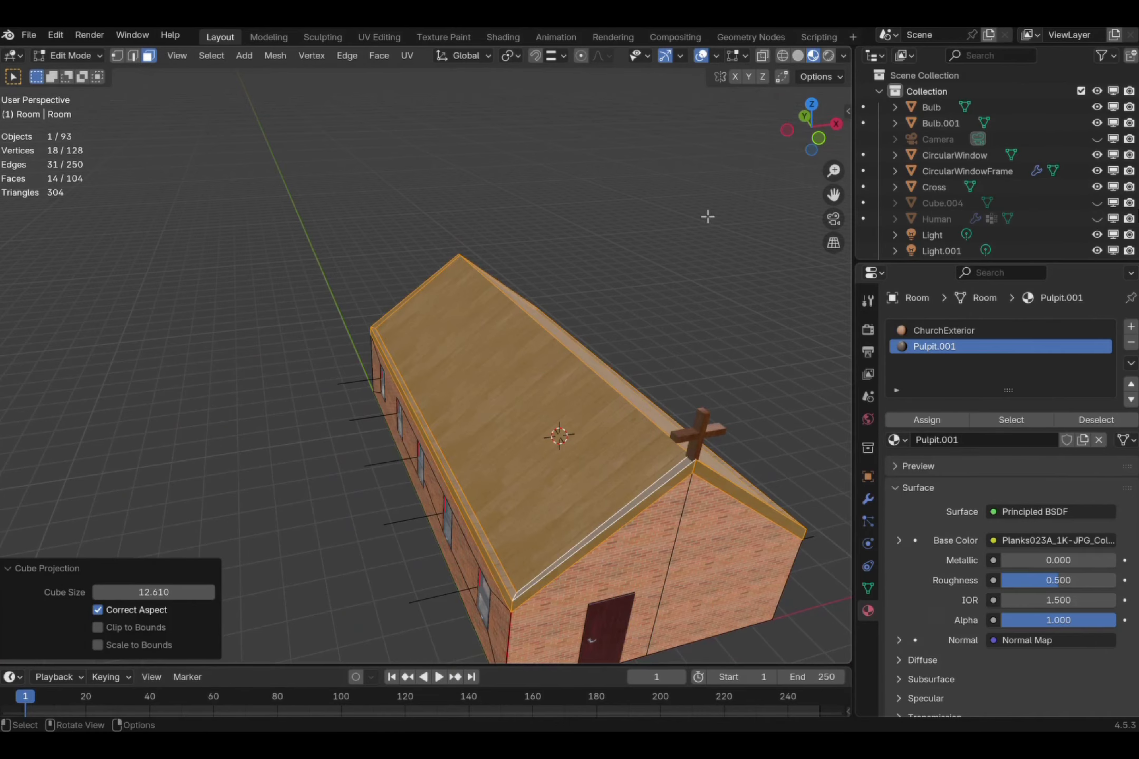
- Deselect everything, hide the overlays and examine the planked roof and rim around the front gable
click(691, 338)
middle_drag(691, 338, 590, 337)
key(shift+alt+z)
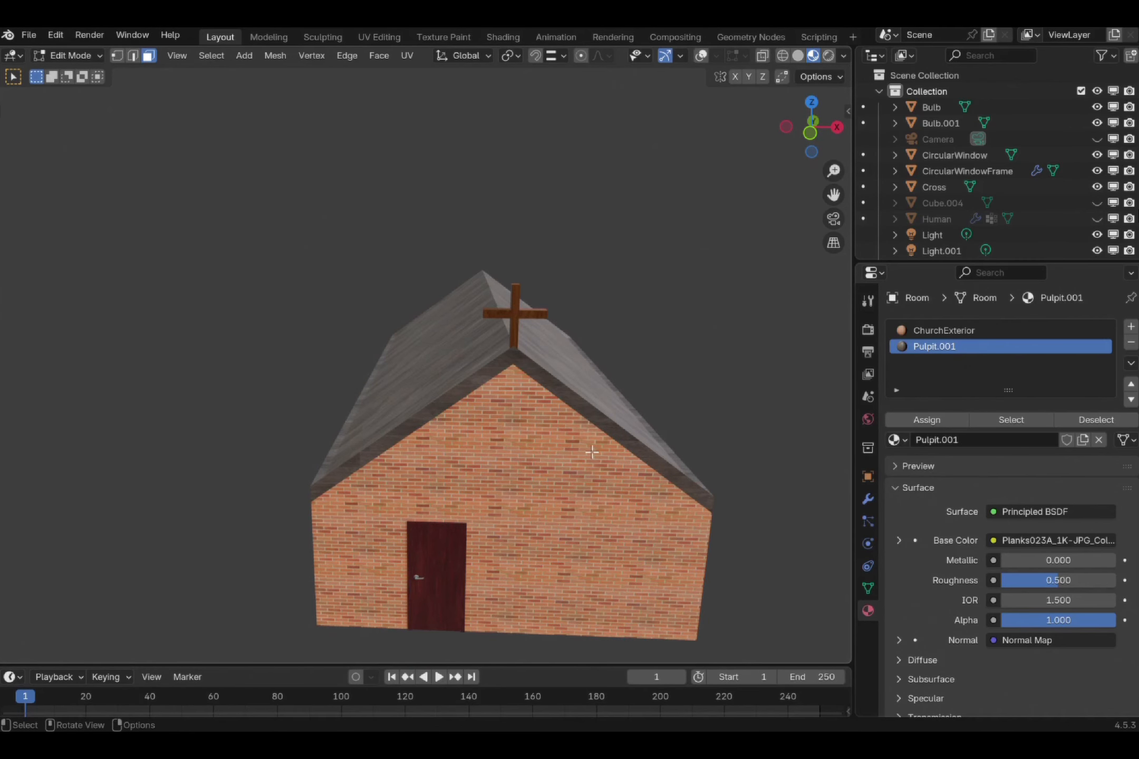
mouse_move(592, 452)
middle_down()
mouse_move(595, 422)
mouse_move(565, 465)
mouse_move(580, 458)
middle_up()
scroll(586, 434, up, 3)
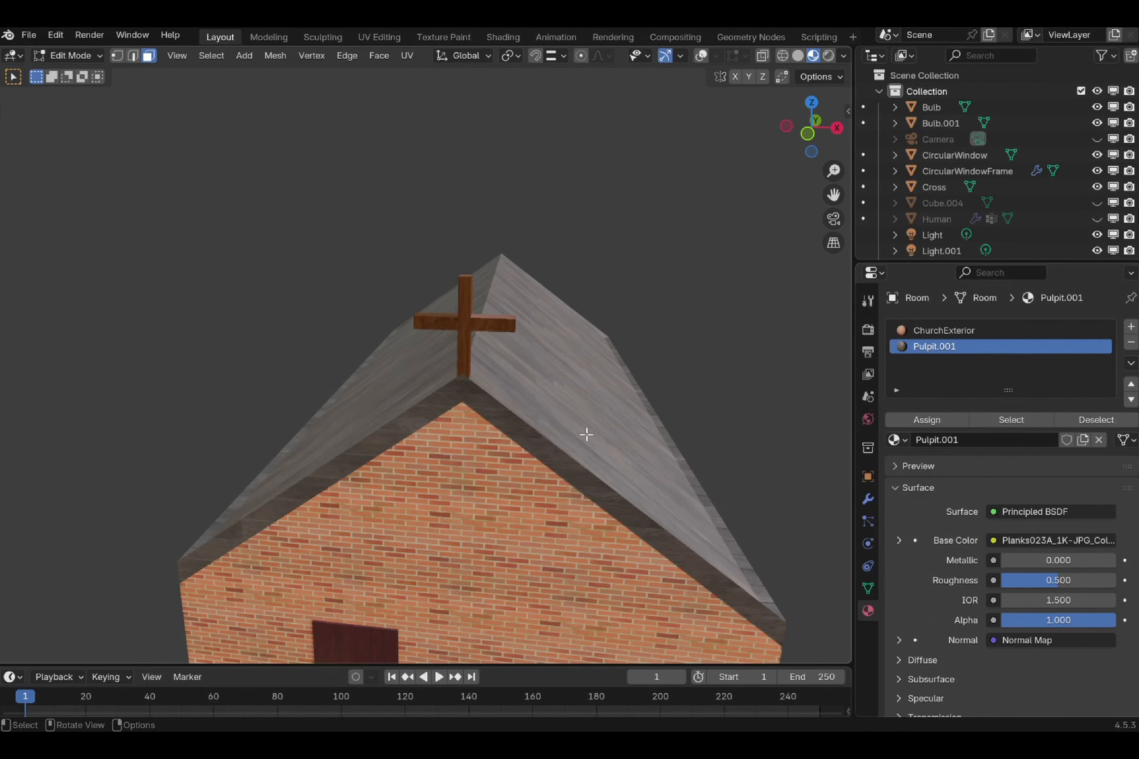
scroll(559, 445, up, 2)
middle_drag(513, 446, 538, 399)
scroll(538, 398, down, 5)
key(Tab)
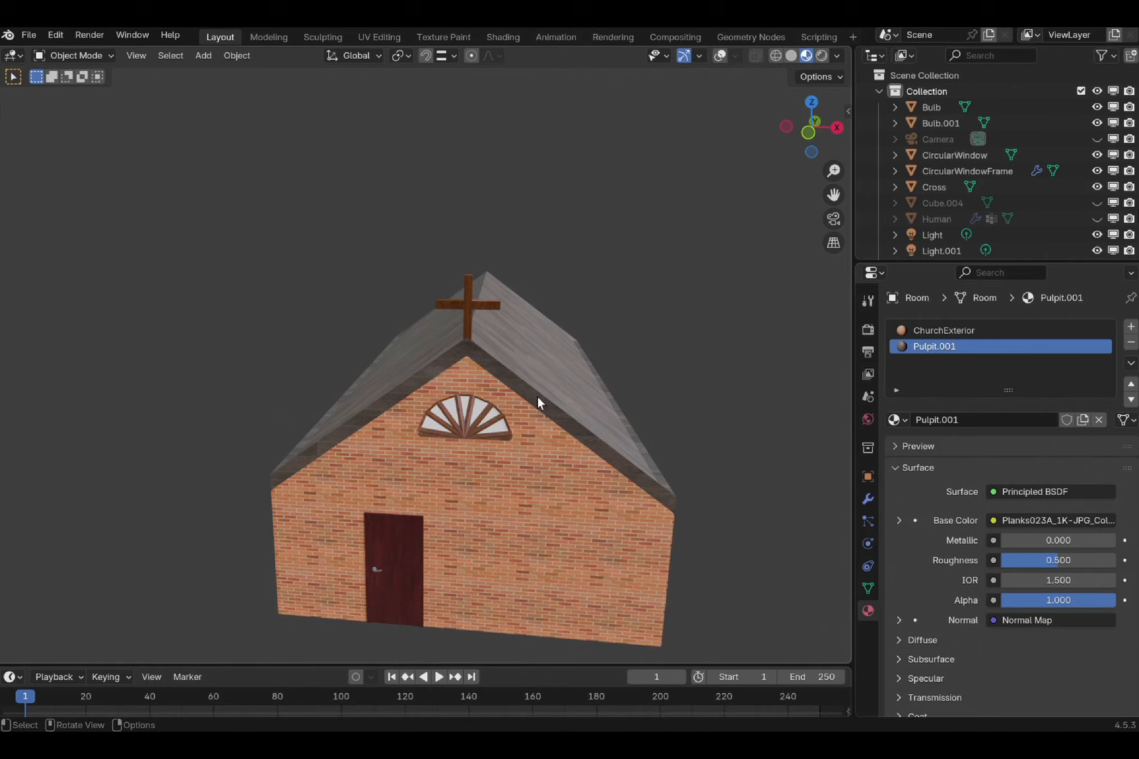
- Show the overlays, open the Rafters mesh for editing and enable X-ray to reach the whole rooftop cross
click(471, 304)
key(shift+alt+z)
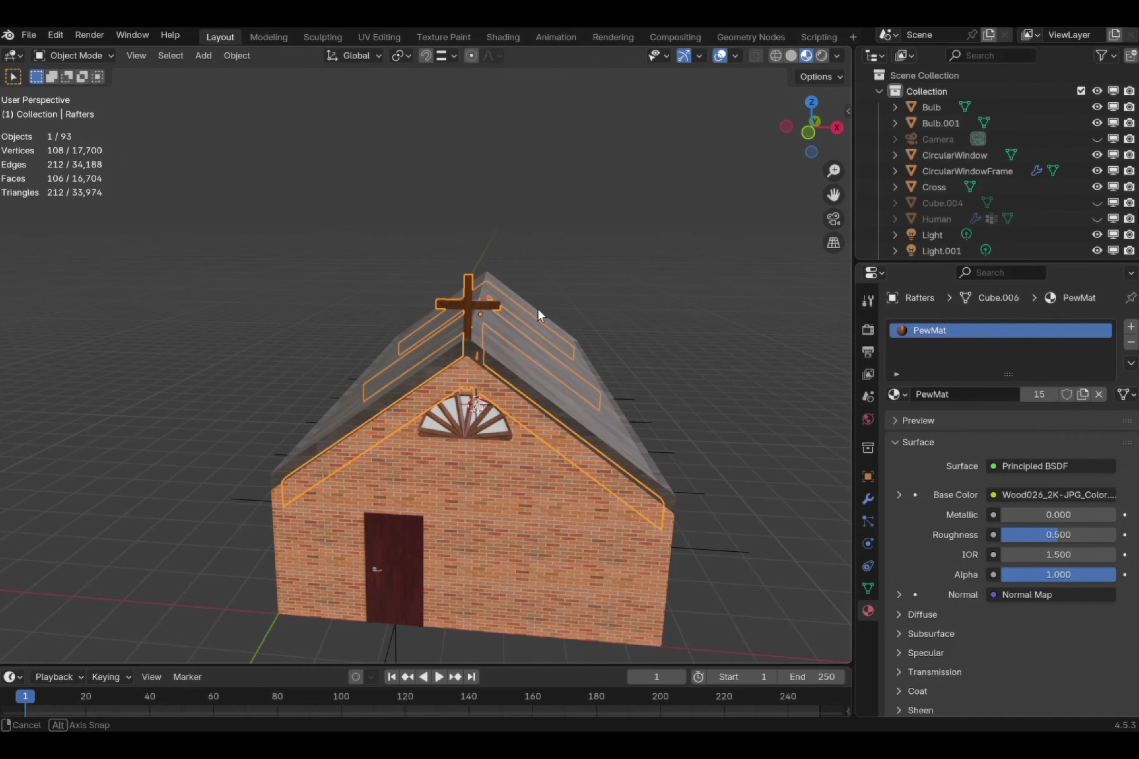
mouse_move(538, 308)
middle_down()
mouse_move(511, 332)
mouse_move(541, 311)
mouse_move(530, 313)
middle_up()
key(Tab)
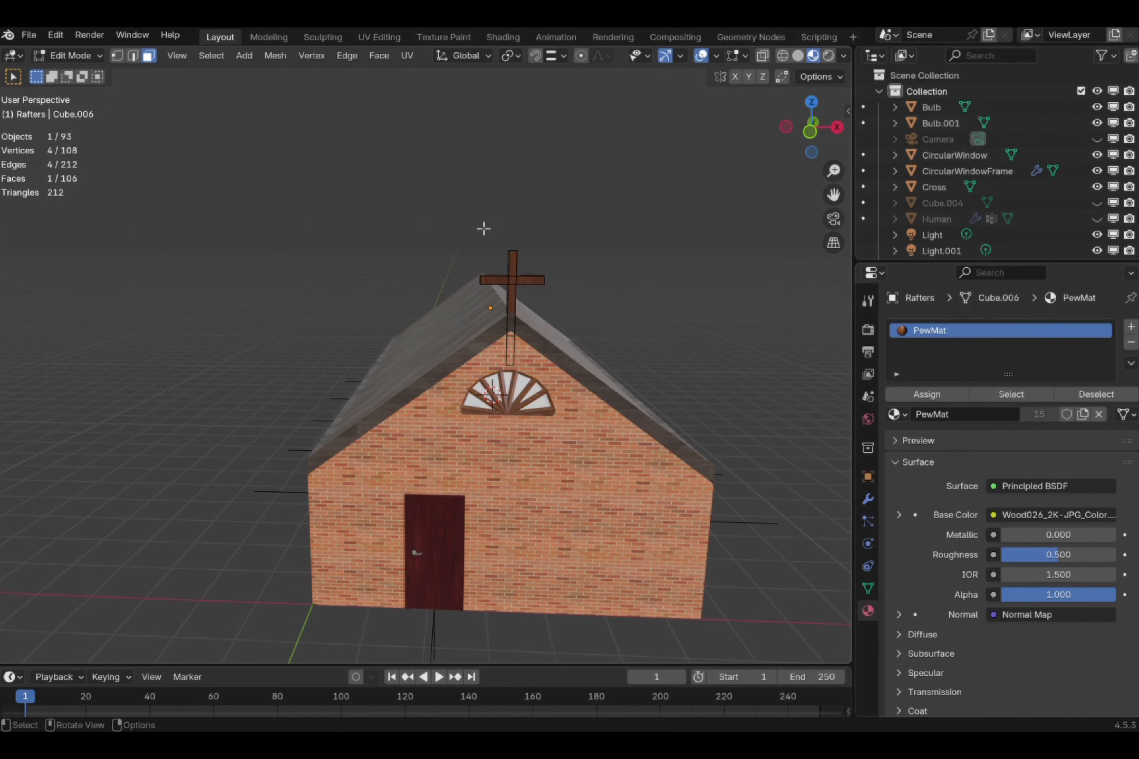
middle_drag(453, 248, 498, 241)
drag(480, 149, 603, 217)
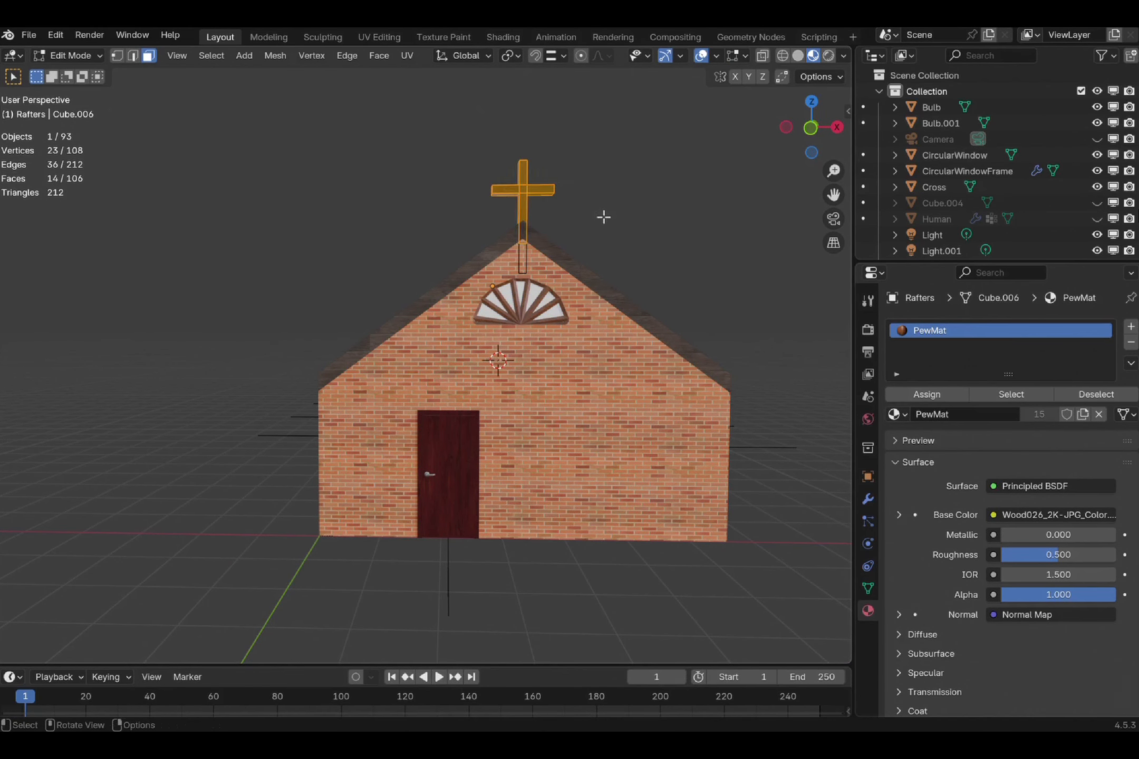
key(alt+z)
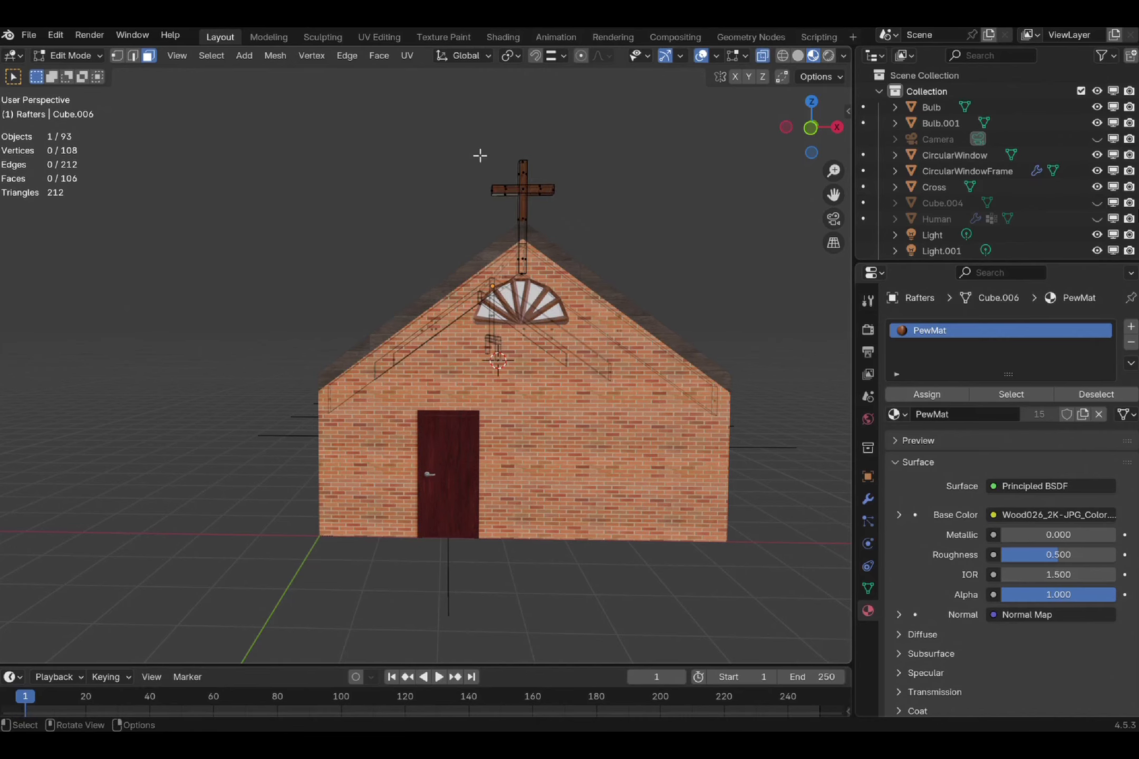
- Raise the rooftop cross's crossbar and upper post along Z, leaving its base in place, and return to Object Mode
drag(480, 155, 581, 213)
key(g)
key(z)
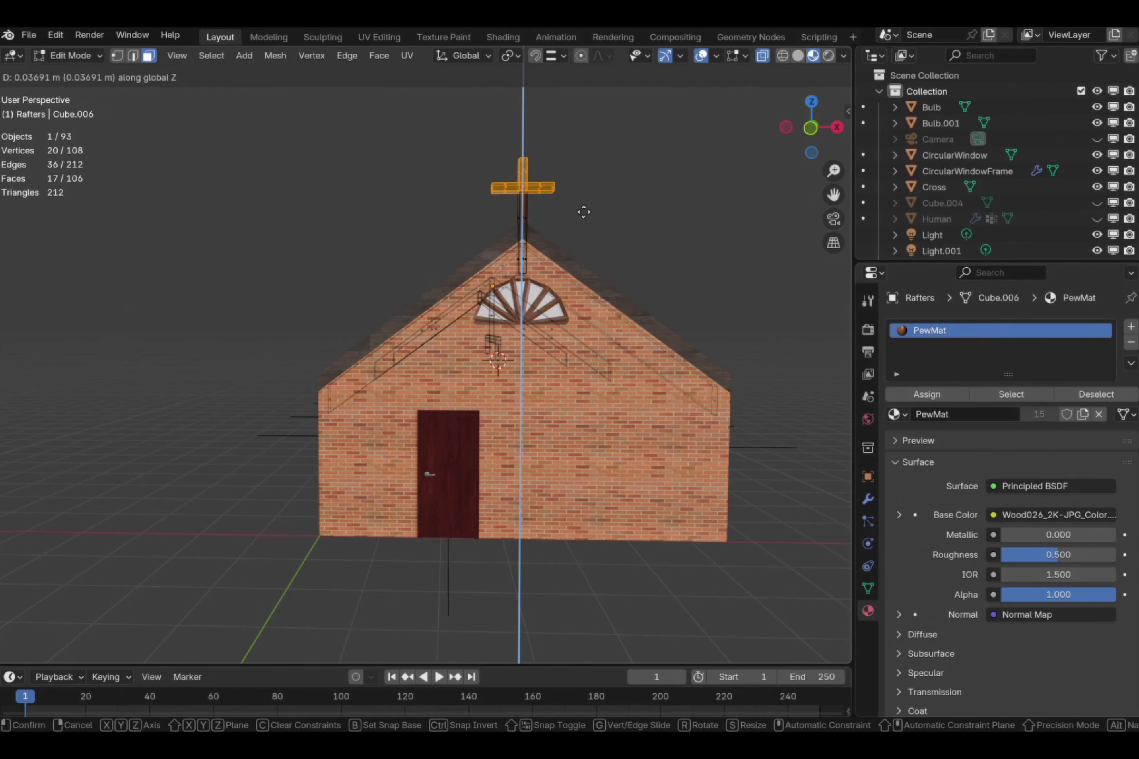
click(585, 202)
key(Tab)
middle_drag(585, 200, 620, 181)
click(573, 184)
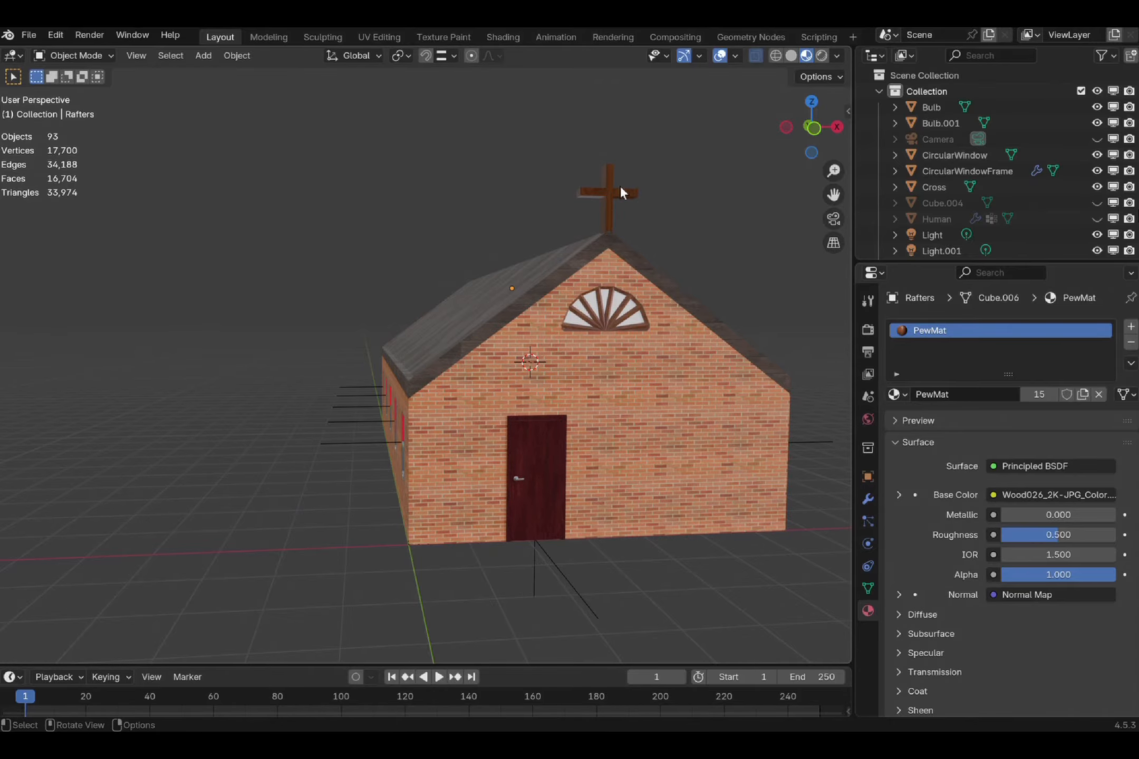
- Raise the upper part of the rooftop cross by about 0.08 m more along Z and deselect it
click(619, 185)
key(Tab)
key(g)
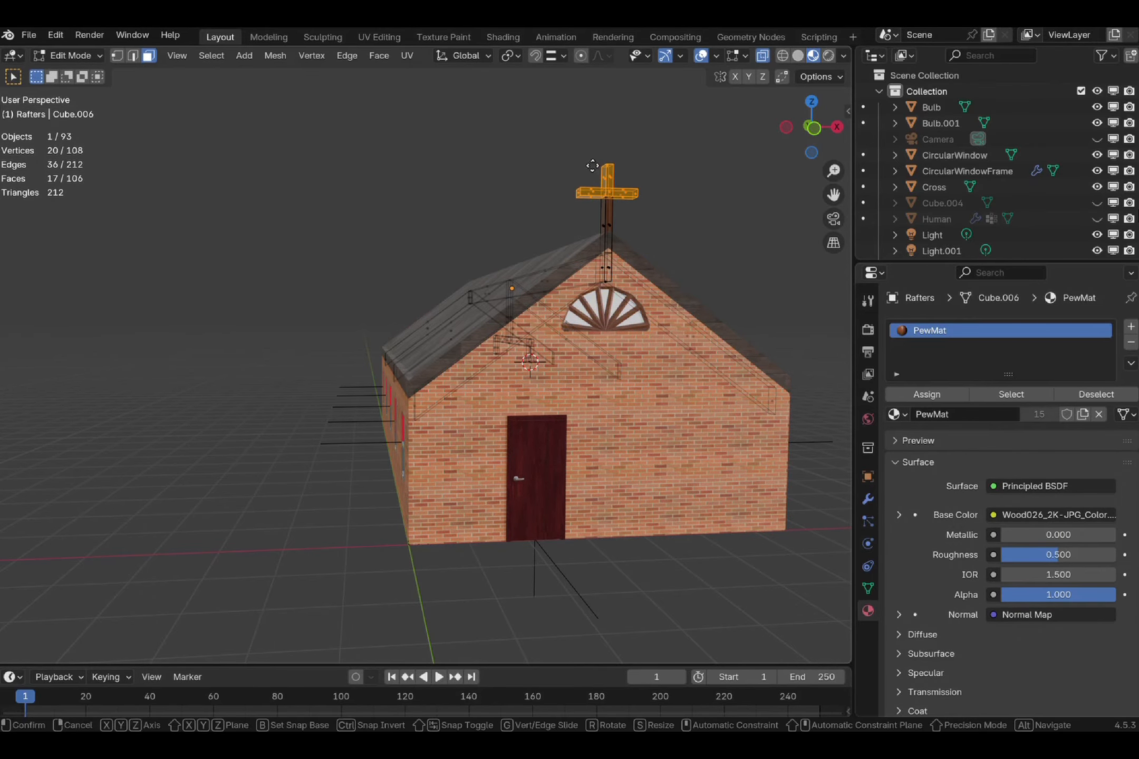
key(z)
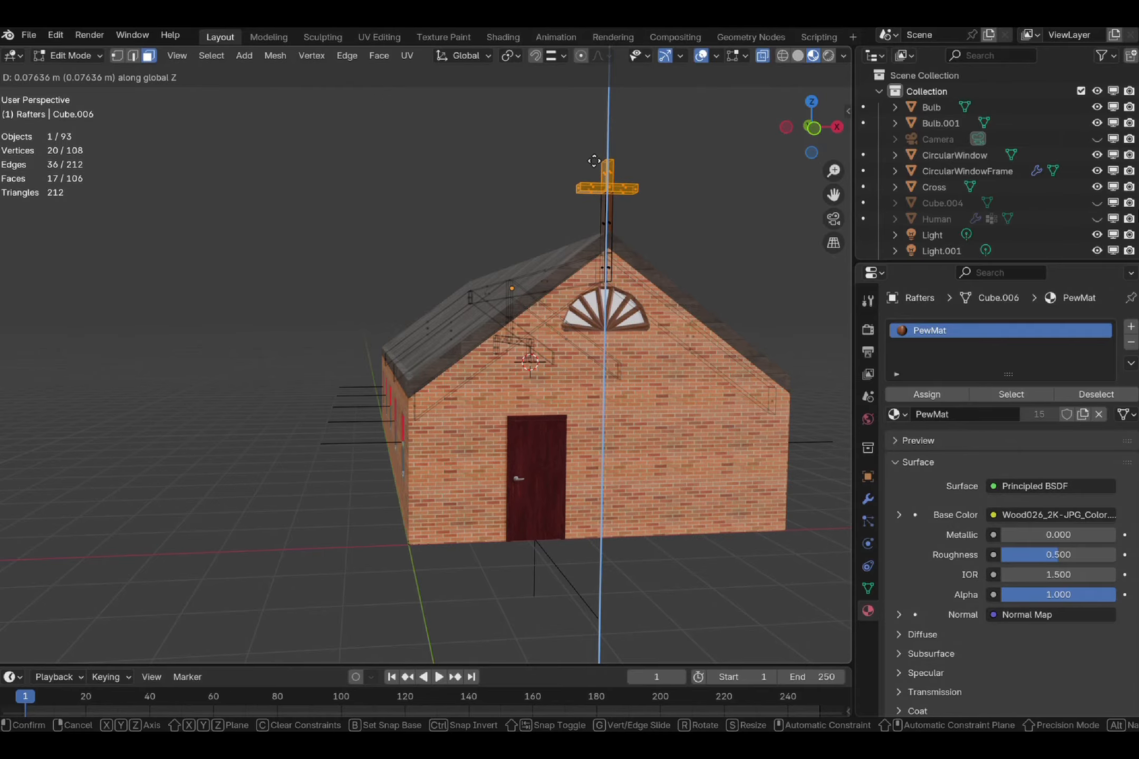
click(594, 160)
key(Tab)
click(428, 193)
- Examine the planked roof up close, then the interior rafters, pews, stage and windows
middle_drag(608, 236, 628, 259)
scroll(658, 391, up, 5)
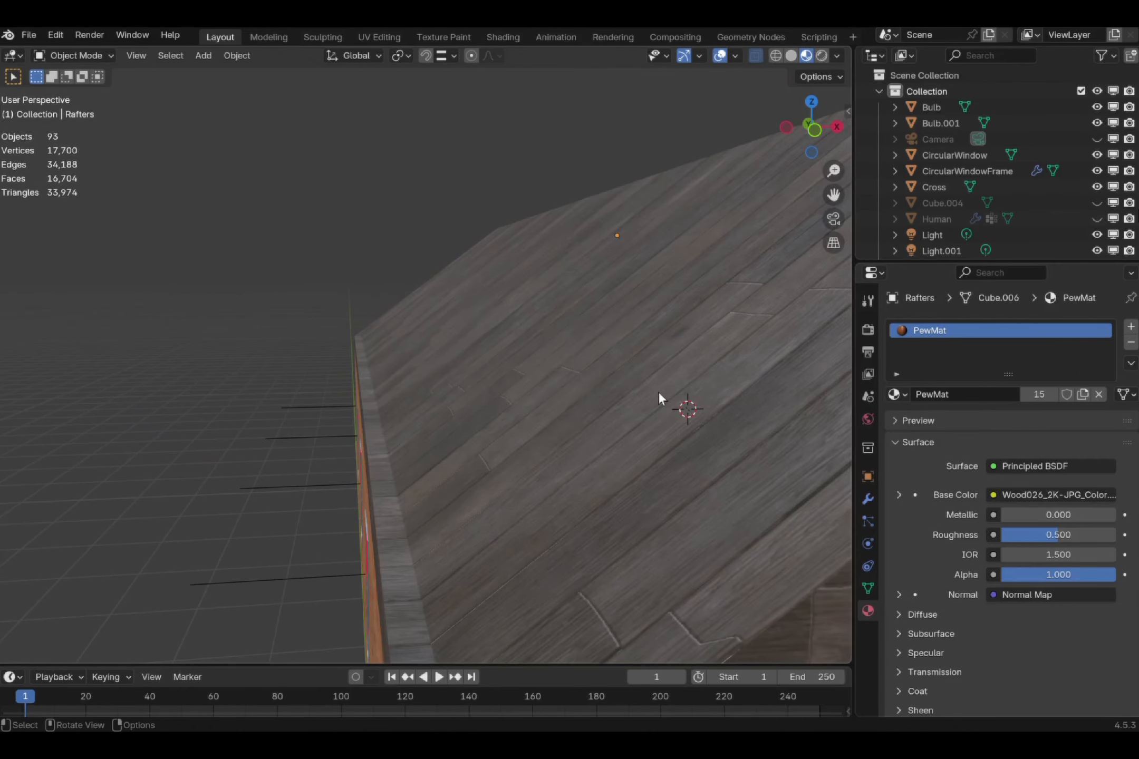
middle_drag(659, 391, 639, 389)
scroll(682, 397, up, 6)
shift+middle_drag(664, 435, 497, 334)
scroll(502, 277, down, 5)
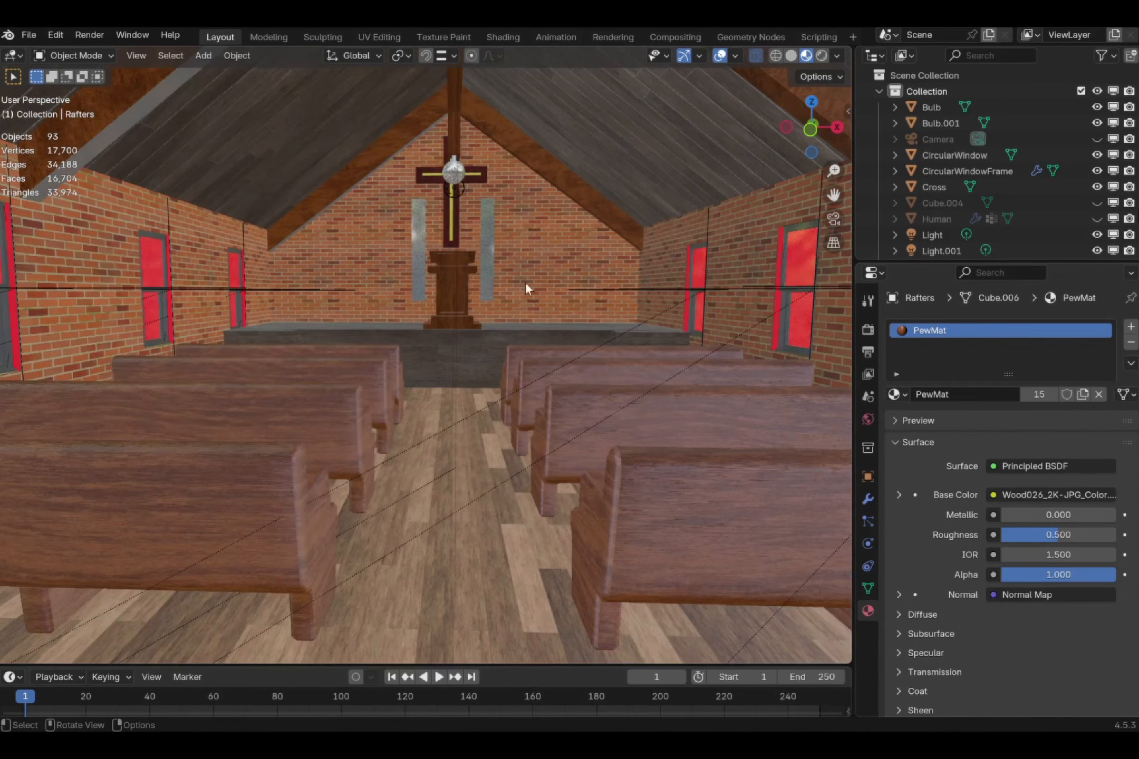
scroll(531, 412, down, 8)
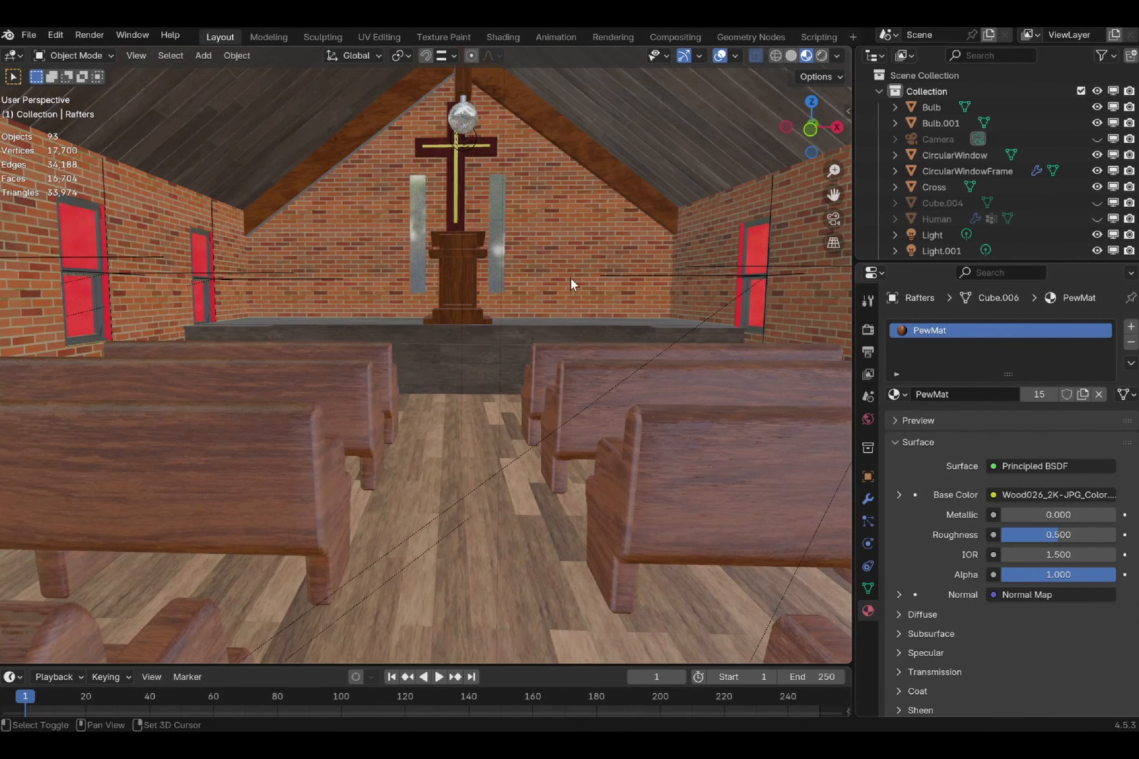
scroll(562, 352, up, 8)
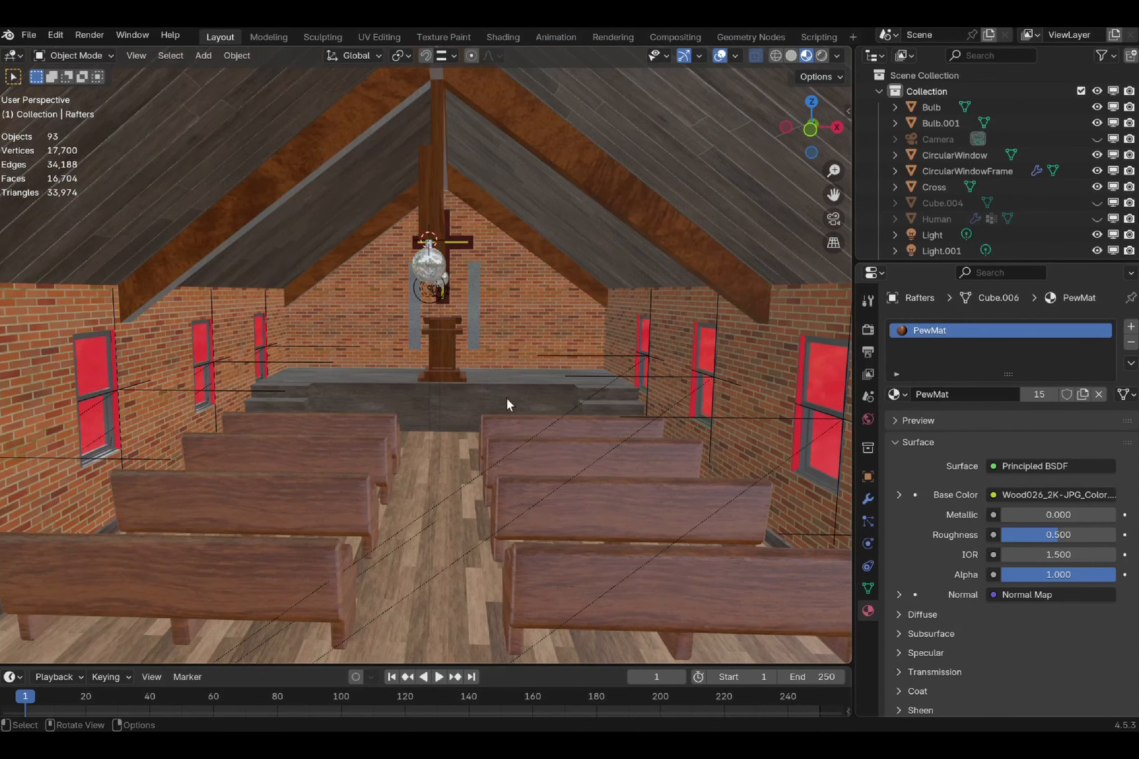
scroll(517, 417, down, 2)
scroll(525, 308, down, 8)
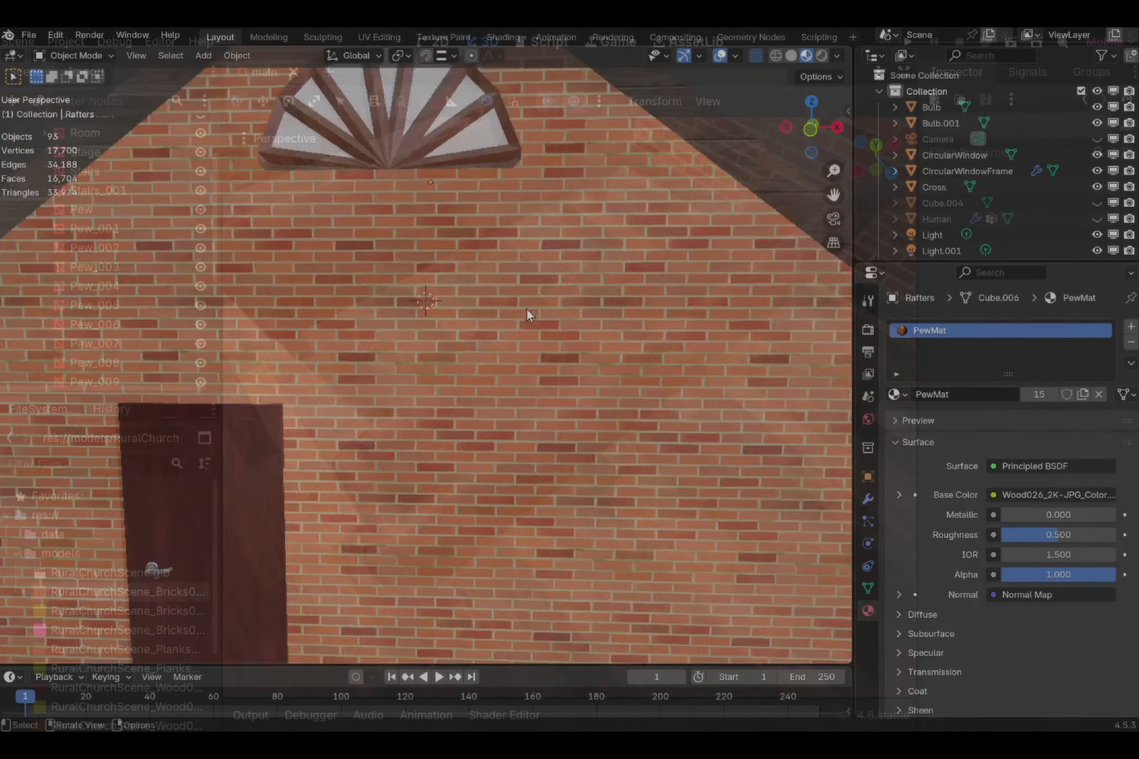
- Switch to Godot and compare the church interior's lighting with Bulb and Bulb_001 hidden and shown again
mouse_move(468, 328)
right_down()
mouse_move(506, 332)
mouse_move(485, 295)
mouse_move(485, 306)
mouse_move(348, 332)
mouse_move(464, 316)
right_up()
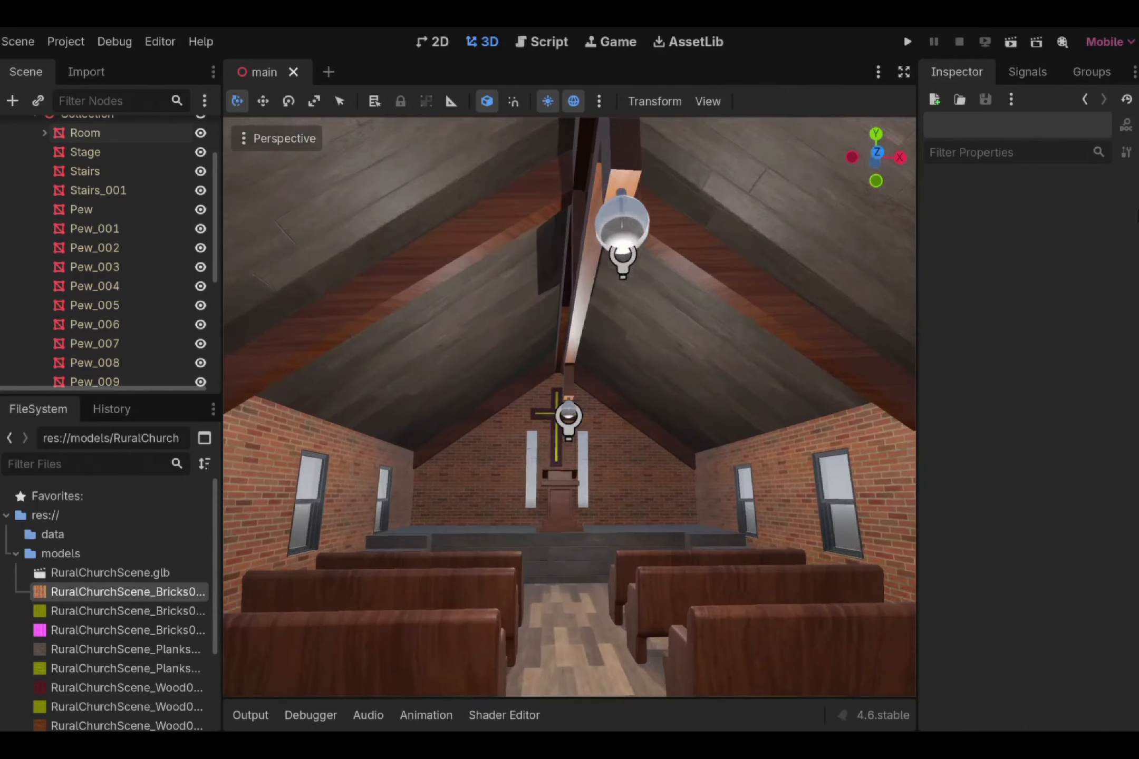
key(w)
scroll(147, 291, down, 5)
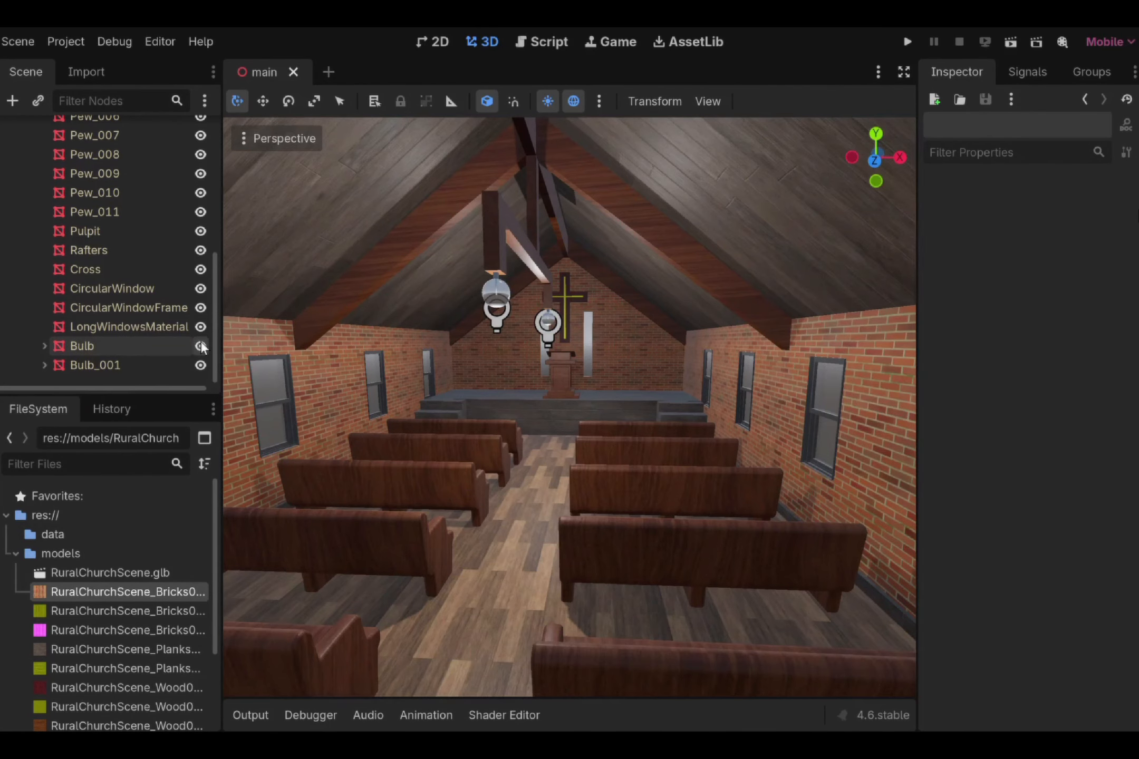
click(200, 346)
click(200, 365)
click(201, 365)
click(201, 346)
right_drag(337, 343, 752, 316)
key(w)
right_drag(559, 385, 553, 353)
key(s)
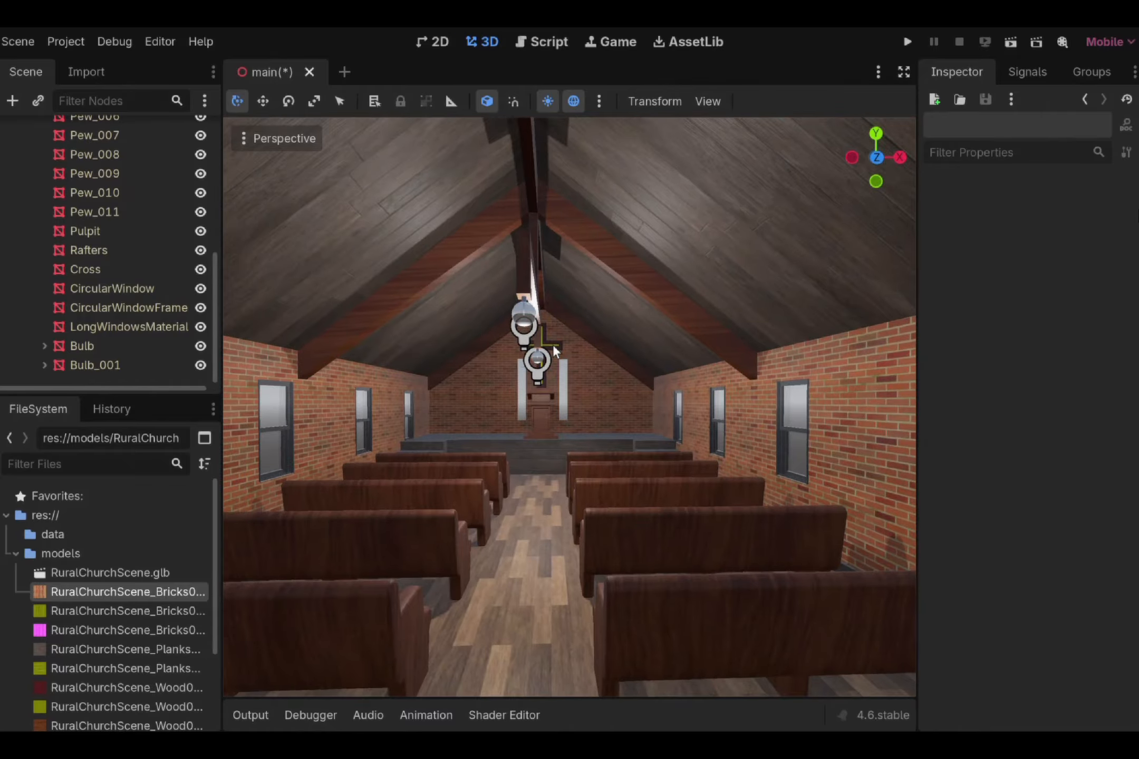
- Collapse the church's node tree and add the preview sun and preview environment to the main scene
drag(216, 292, 232, 147)
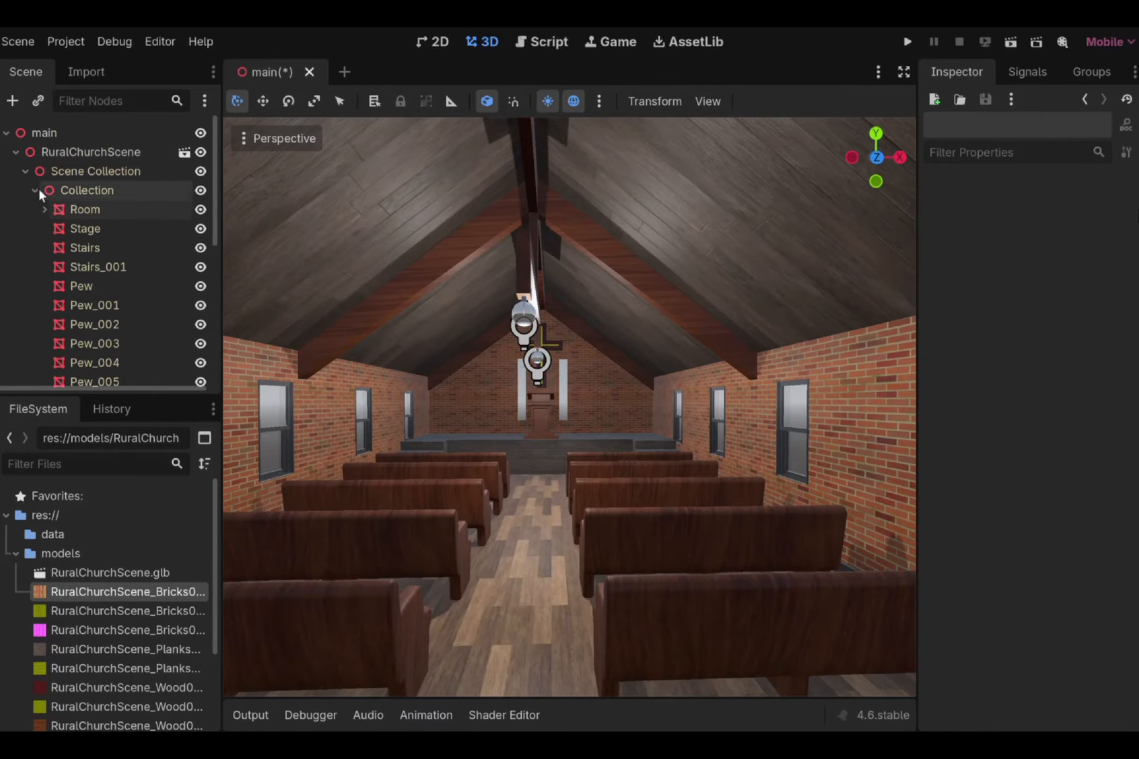
click(35, 191)
click(25, 171)
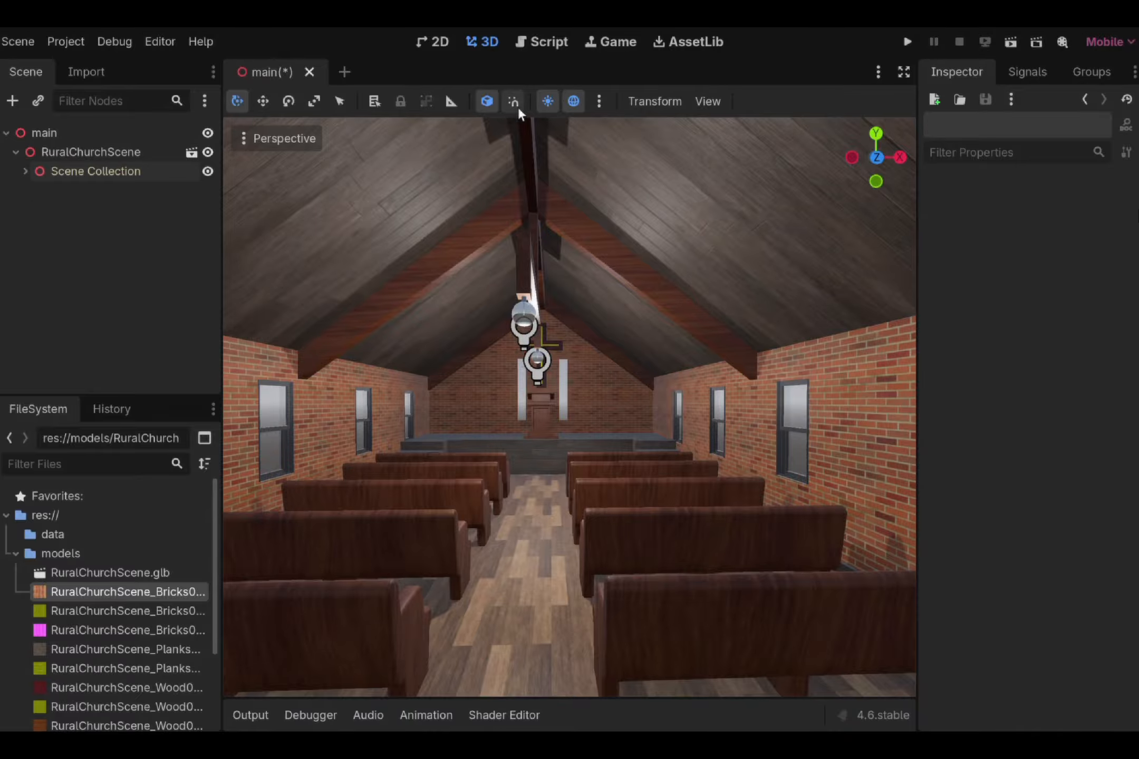
click(599, 101)
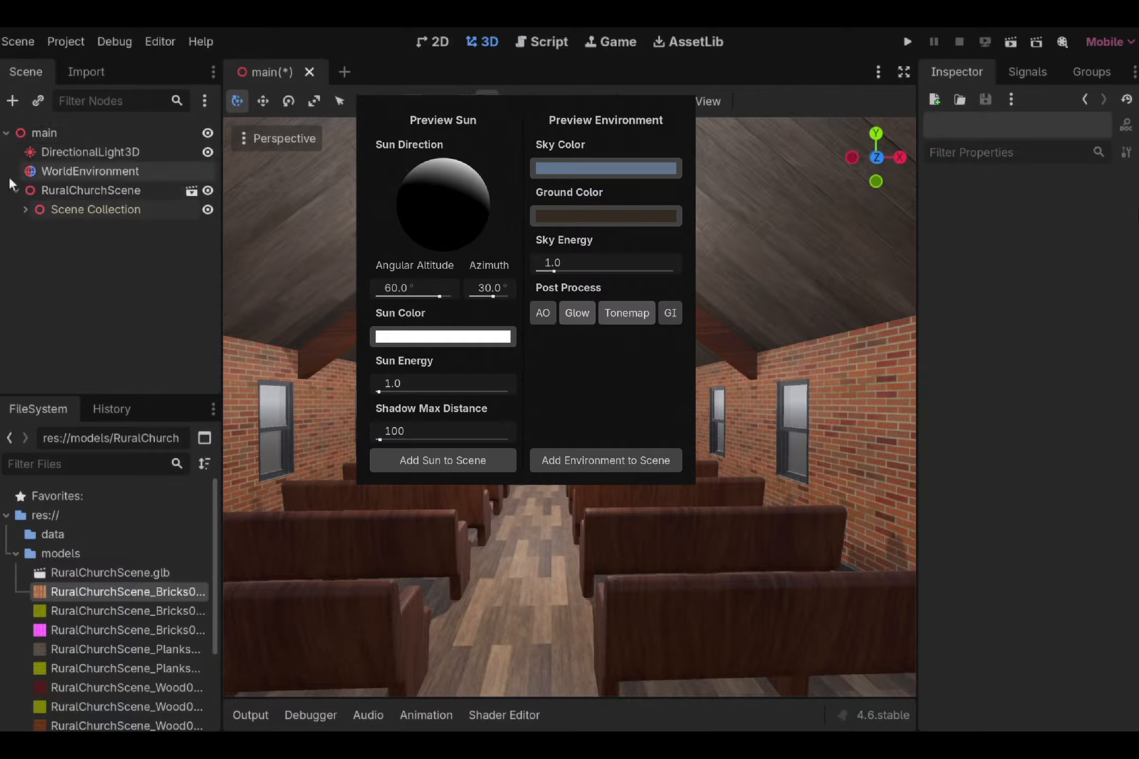
click(135, 187)
- Examine the church interior under the added DirectionalLight3D and WorldEnvironment, with both bulbs on
key(w)
right_drag(551, 337, 408, 376)
key(s)
key(w)
key(s)
key(w)
key(s)
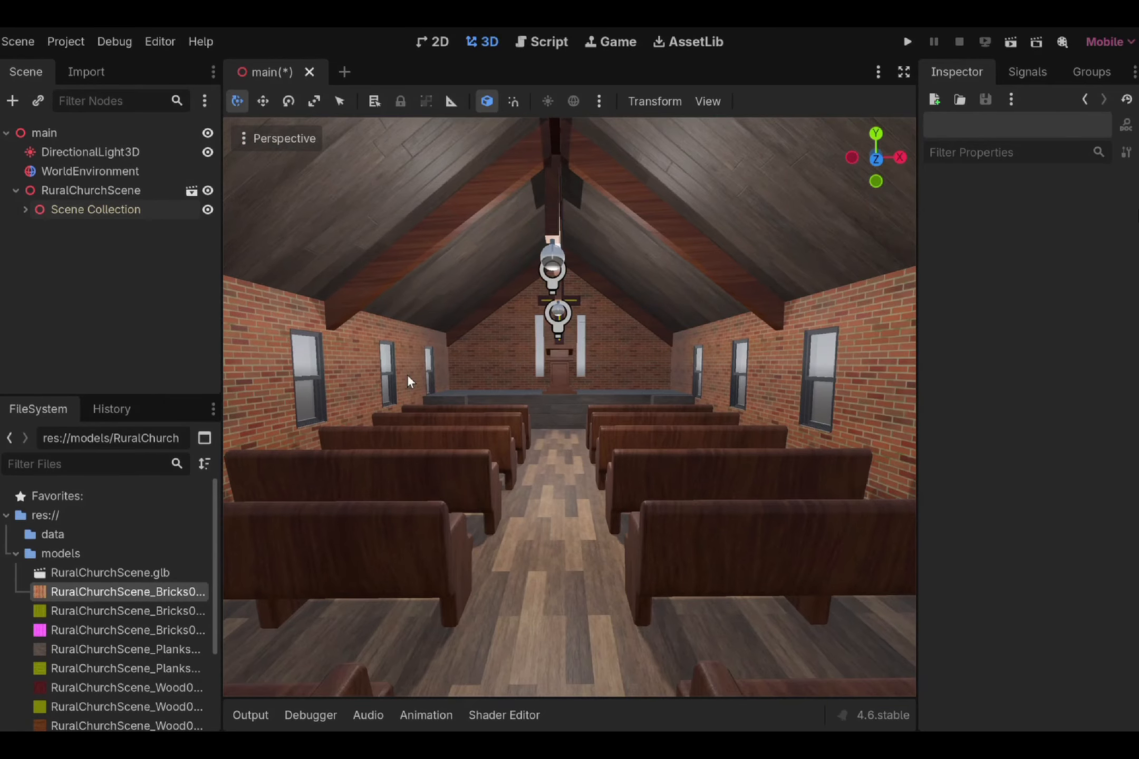
- Expand the church's Collection node and hide Bulb and Bulb_001
click(25, 209)
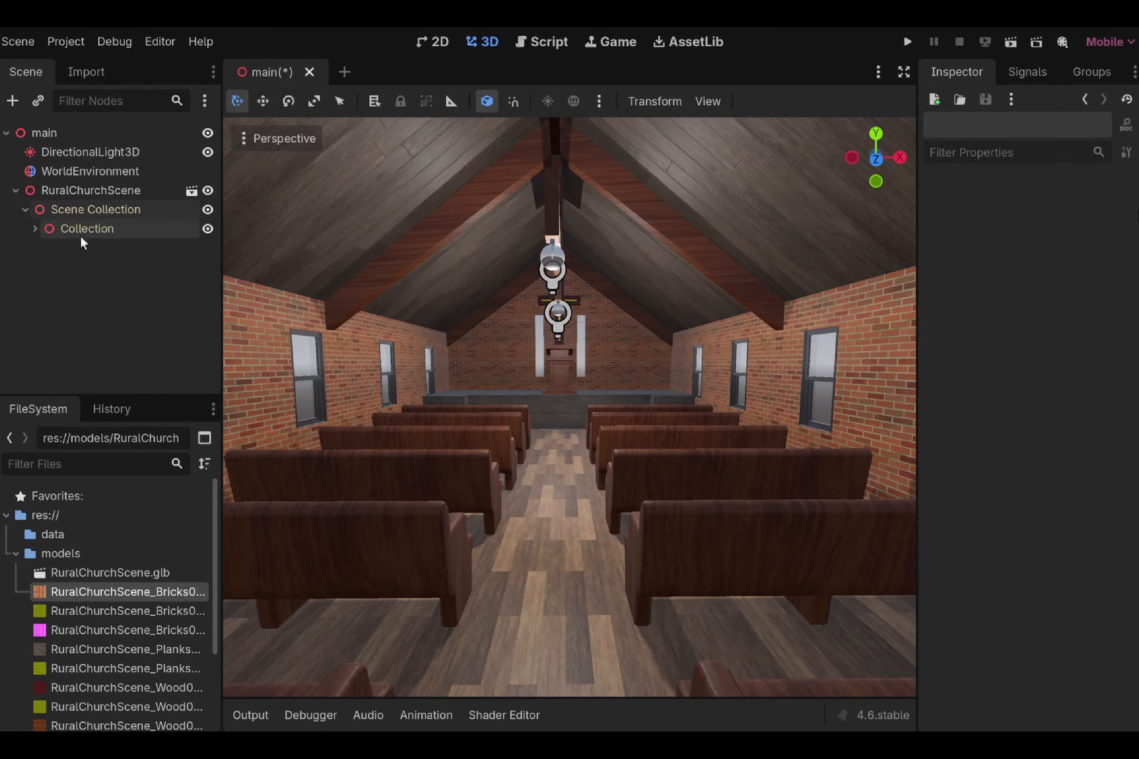
click(35, 229)
scroll(57, 257, down, 15)
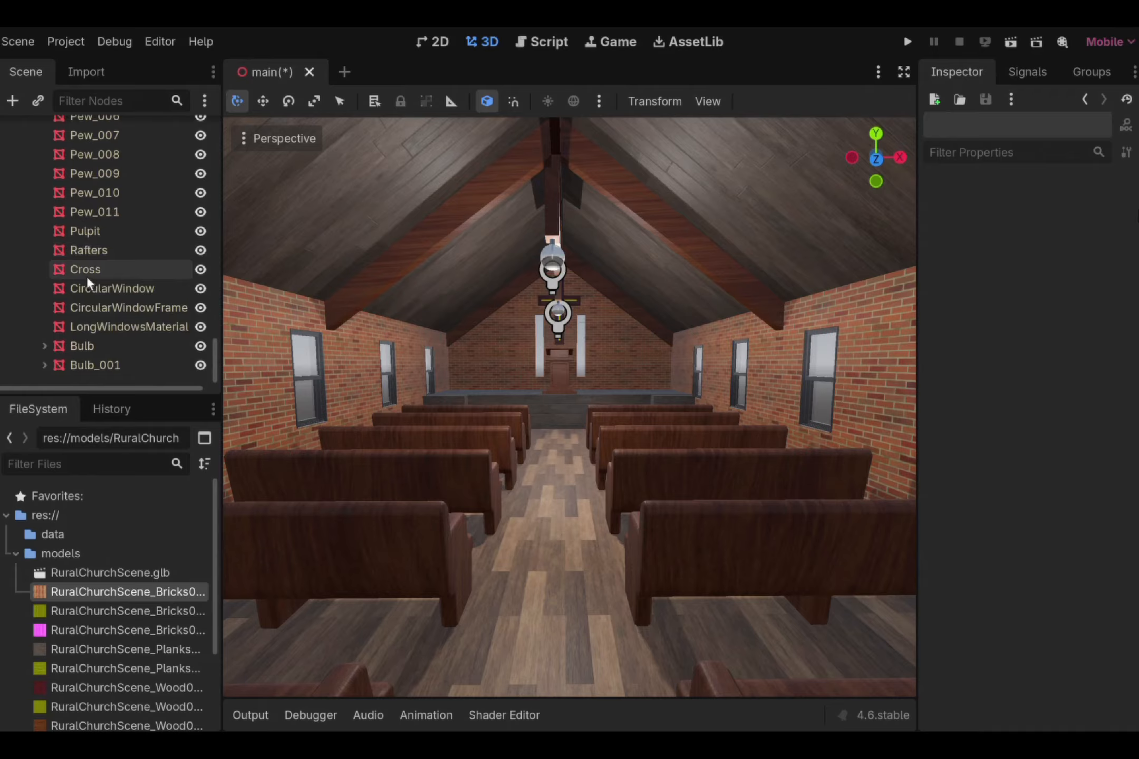
click(200, 346)
click(200, 365)
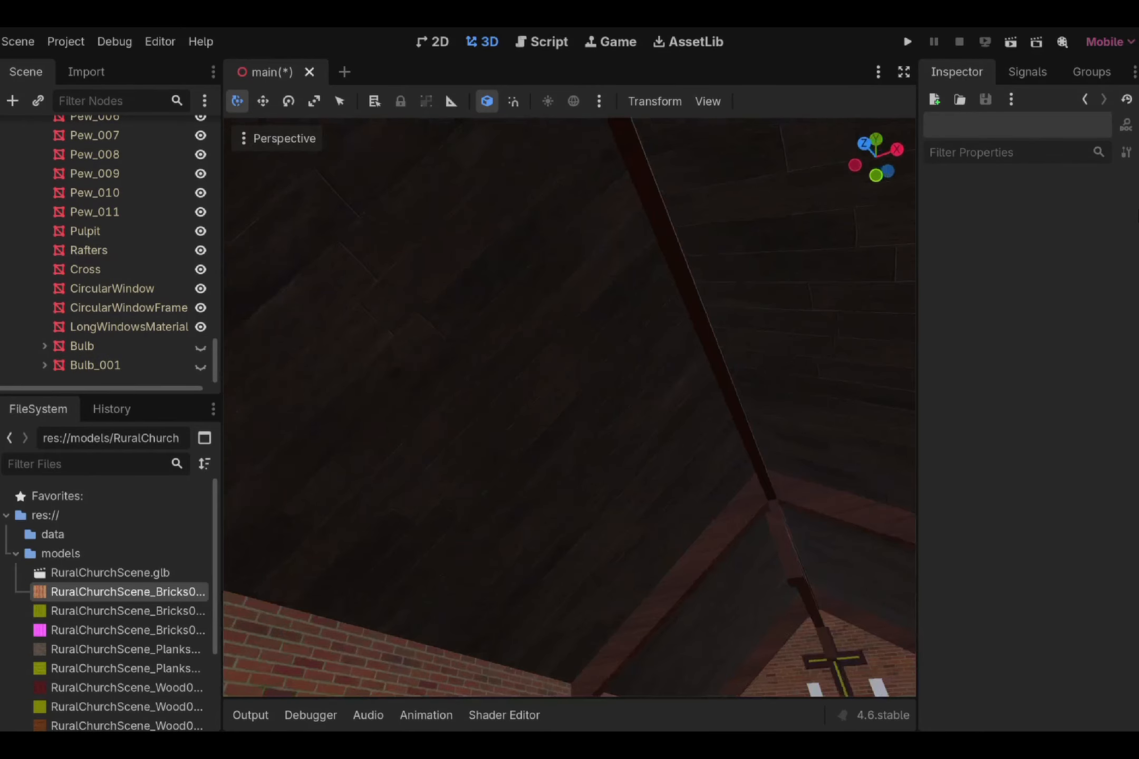
- Examine the ceiling, cross, windows and pews with both bulbs hidden
right_drag(569, 407, 735, 427)
key(w)
key(w)
key(a)
key(s)
key(w)
key(s)
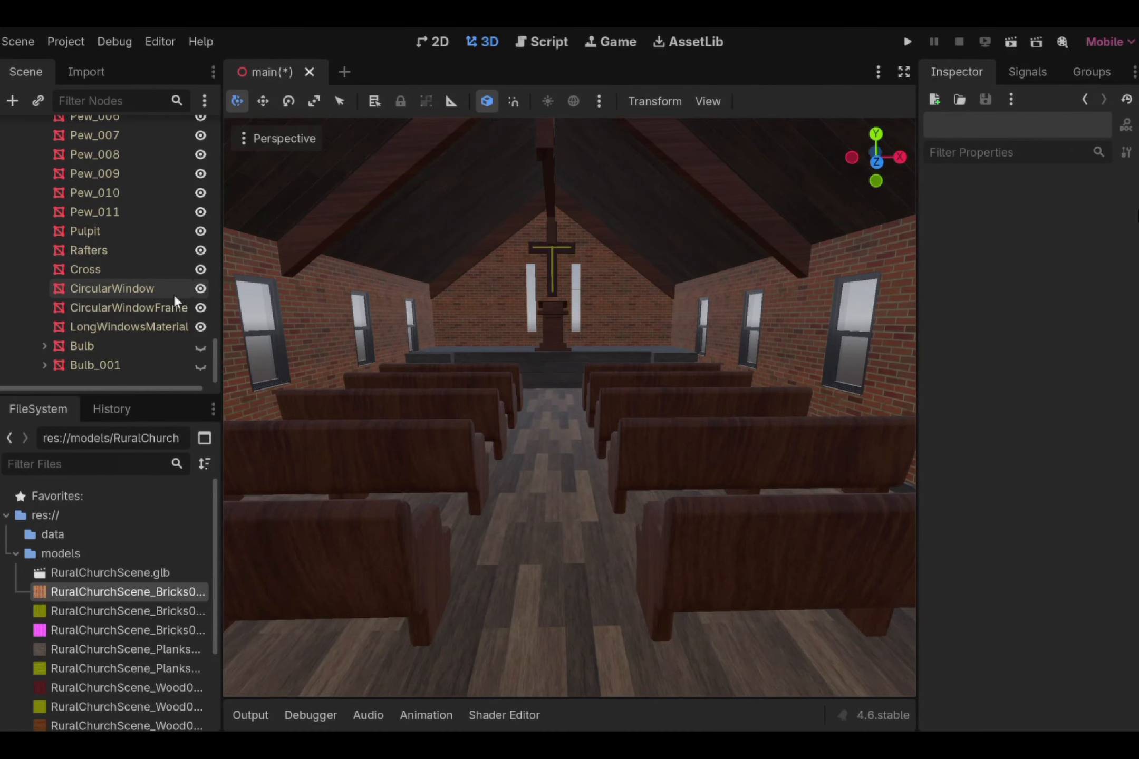
- Collapse the Room node and add a LightmapGI node as a child of Collection
scroll(116, 299, up, 15)
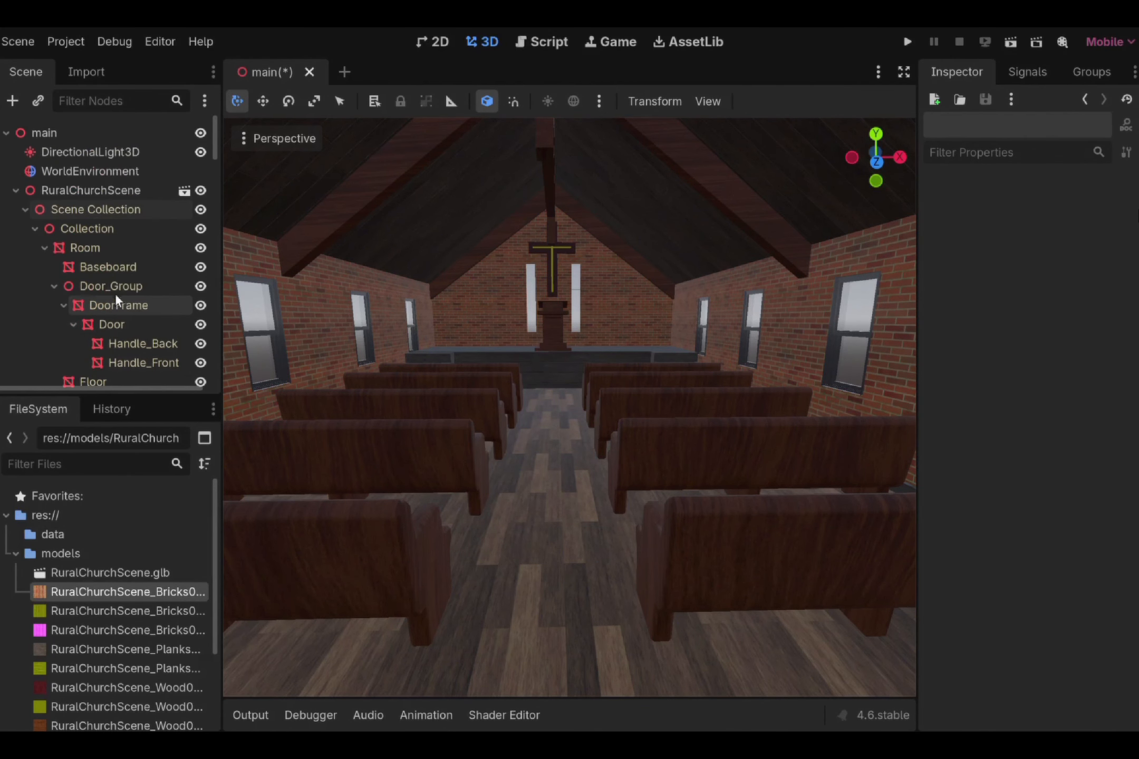
click(45, 248)
click(117, 228)
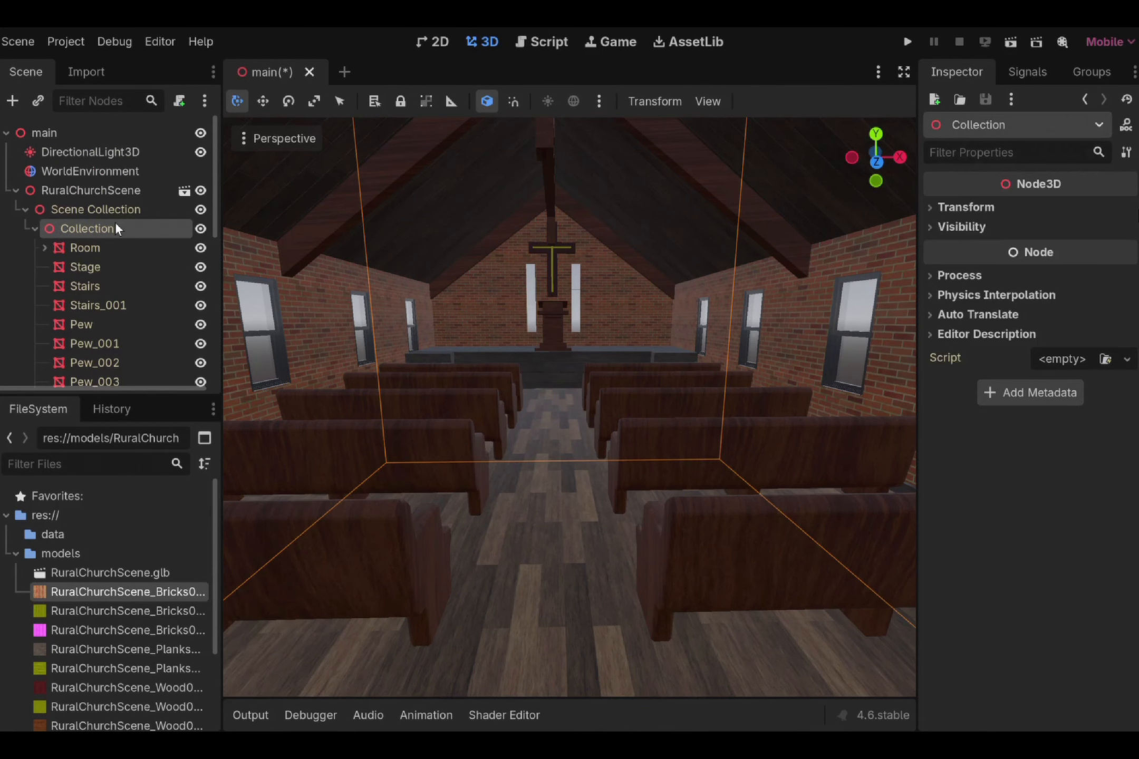
scroll(107, 230, down, 5)
scroll(107, 230, up, 5)
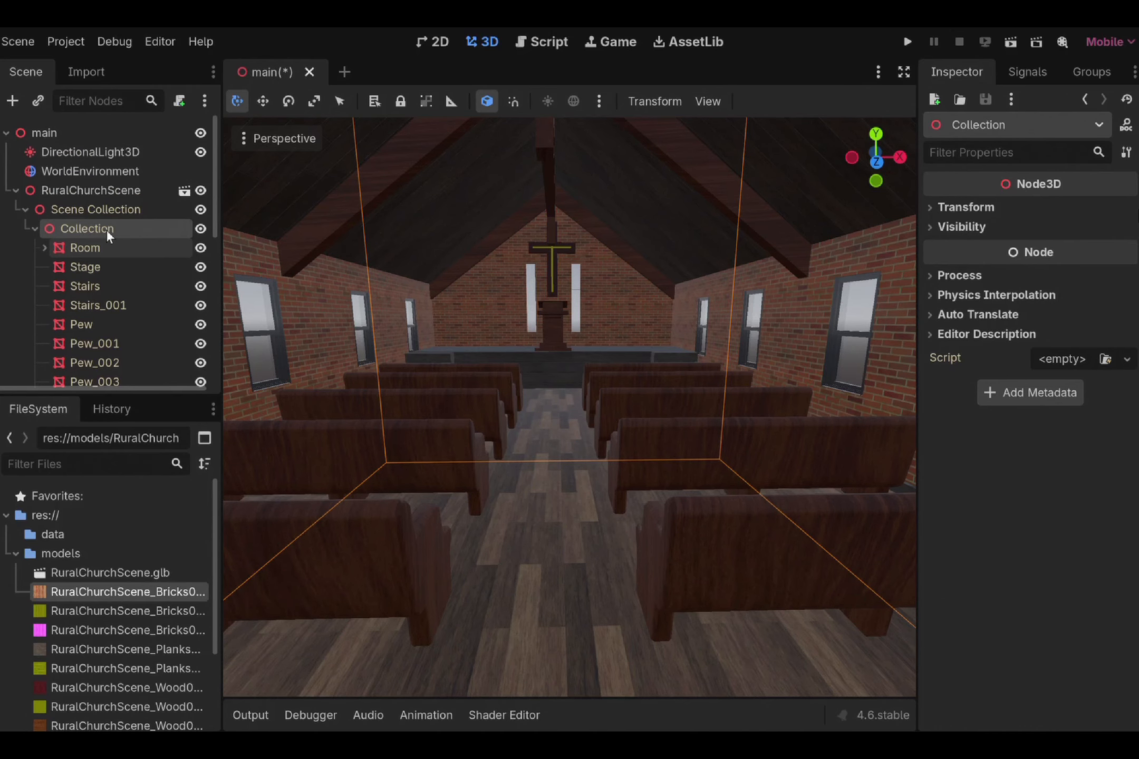
double_click(101, 228)
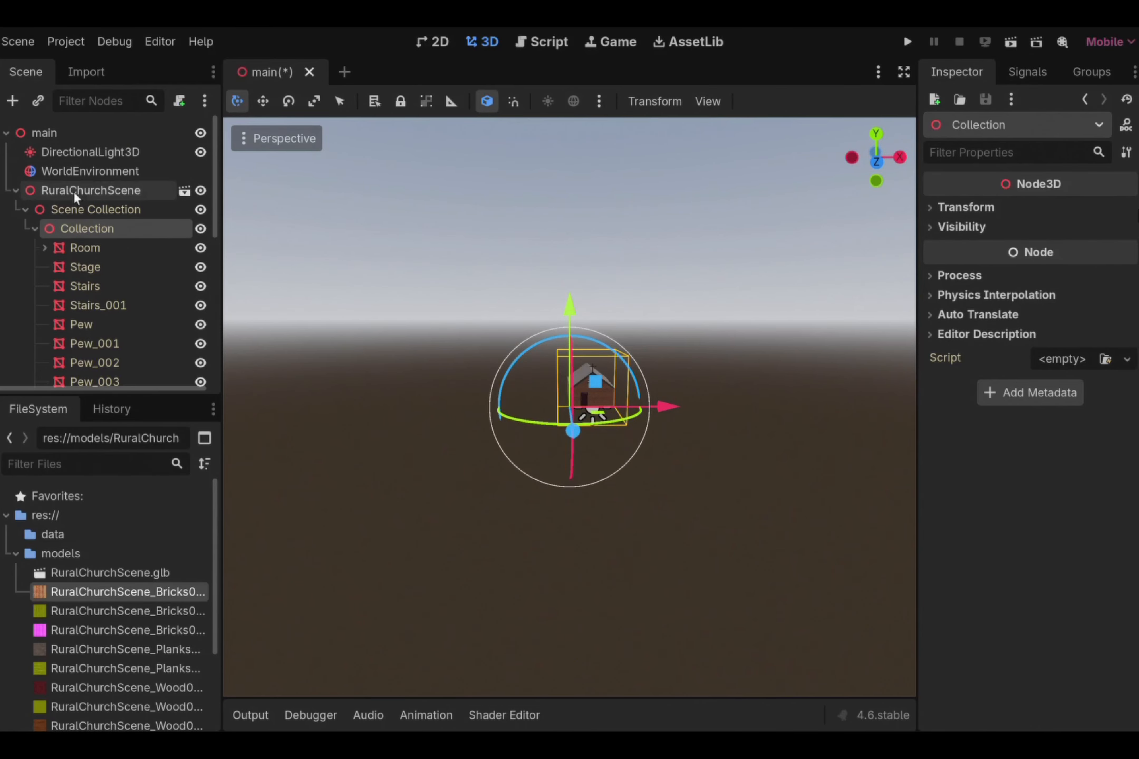
key(ctrl+a)
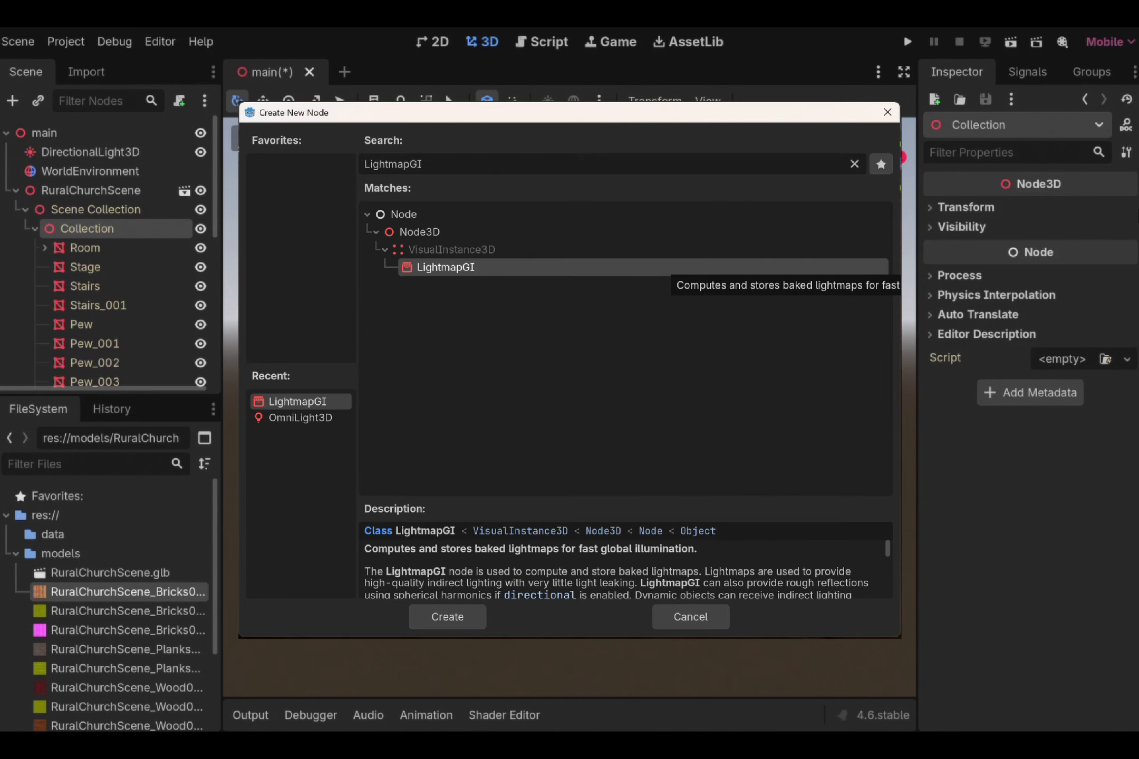
key(Return)
- Move the LightmapGI node from the origin along Z and X into the middle of the church, working from above
scroll(746, 358, up, 8)
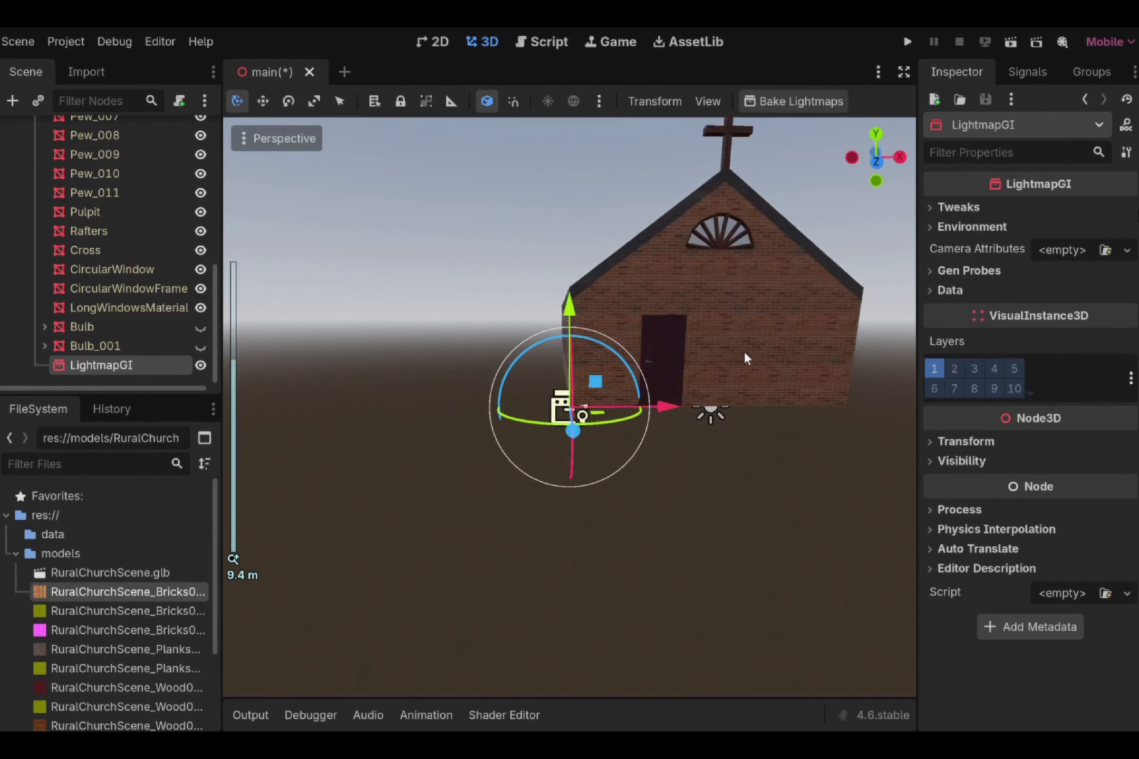
middle_drag(746, 359, 727, 450)
scroll(727, 450, down, 18)
click(877, 150)
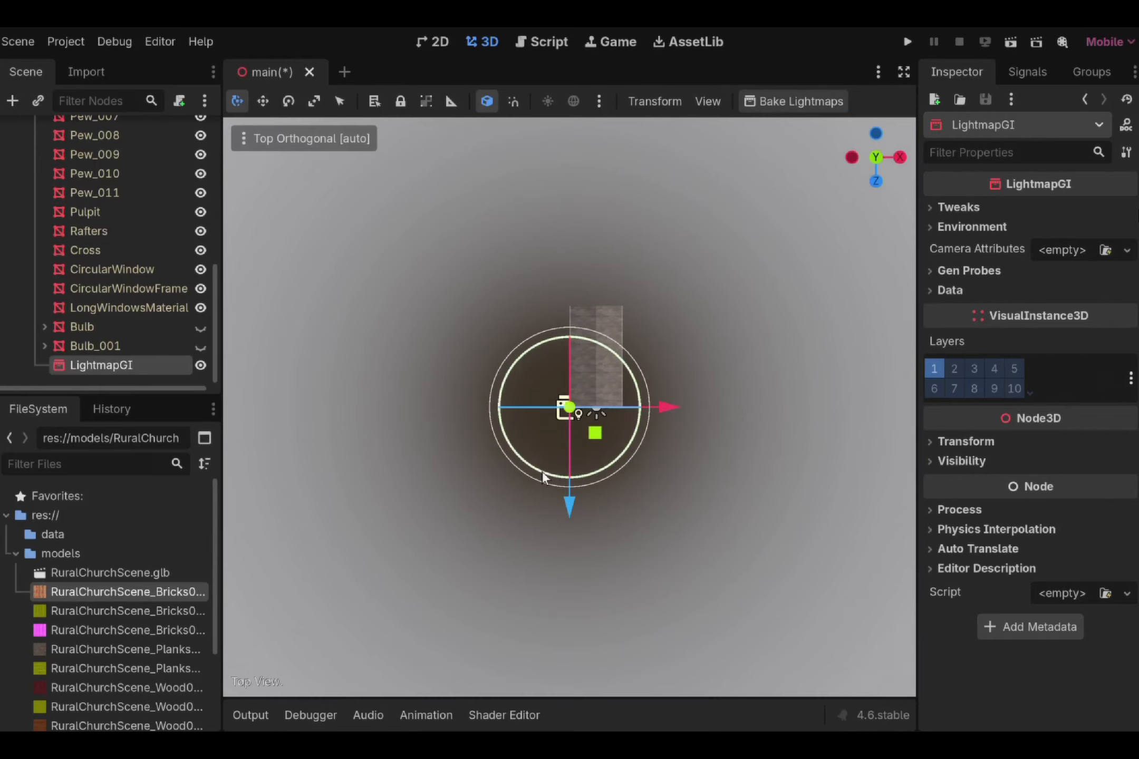
drag(569, 503, 570, 454)
drag(668, 356, 693, 356)
- Frame the LightmapGI node to check its placement between the pews and review its lightmap settings and node tree
scroll(759, 366, up, 5)
middle_drag(762, 368, 684, 377)
scroll(684, 378, up, 20)
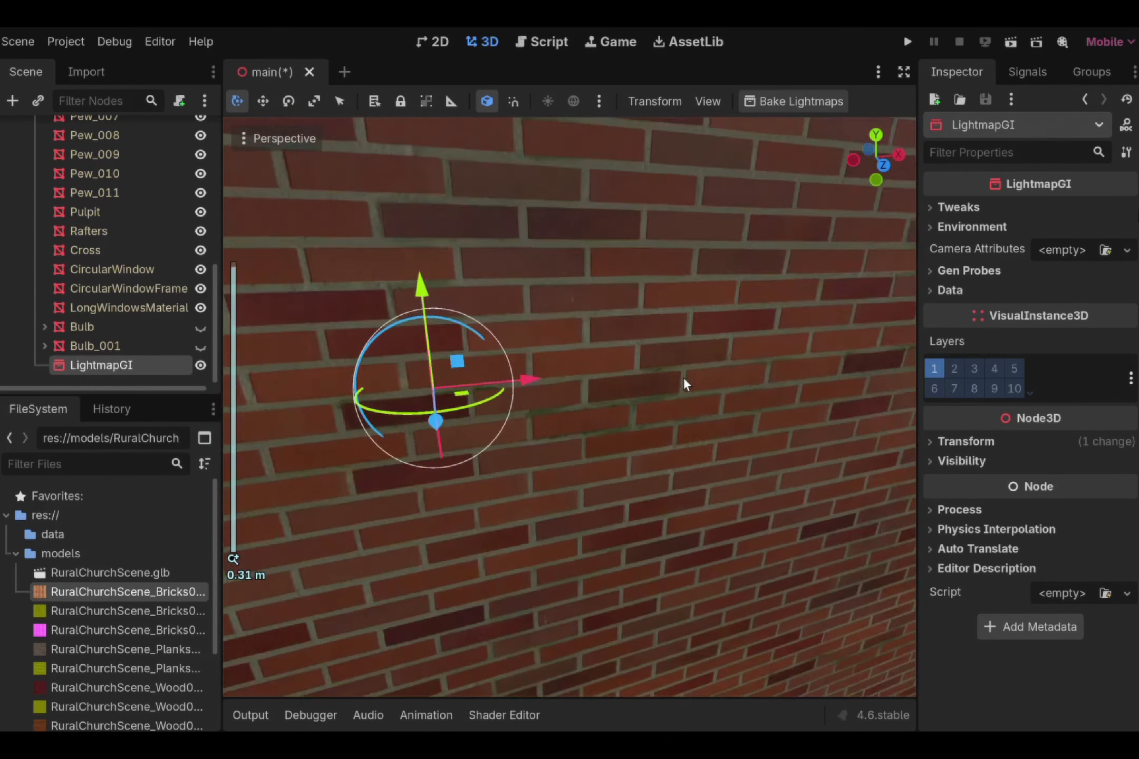
key(f)
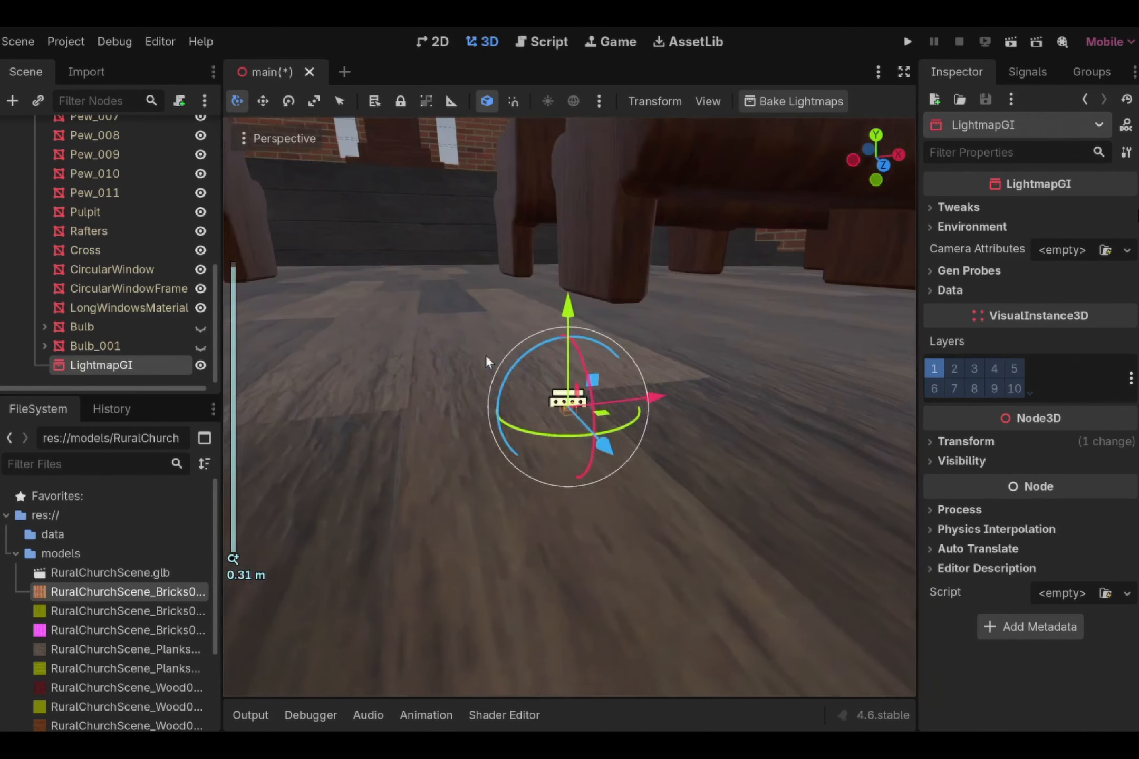
scroll(486, 355, down, 20)
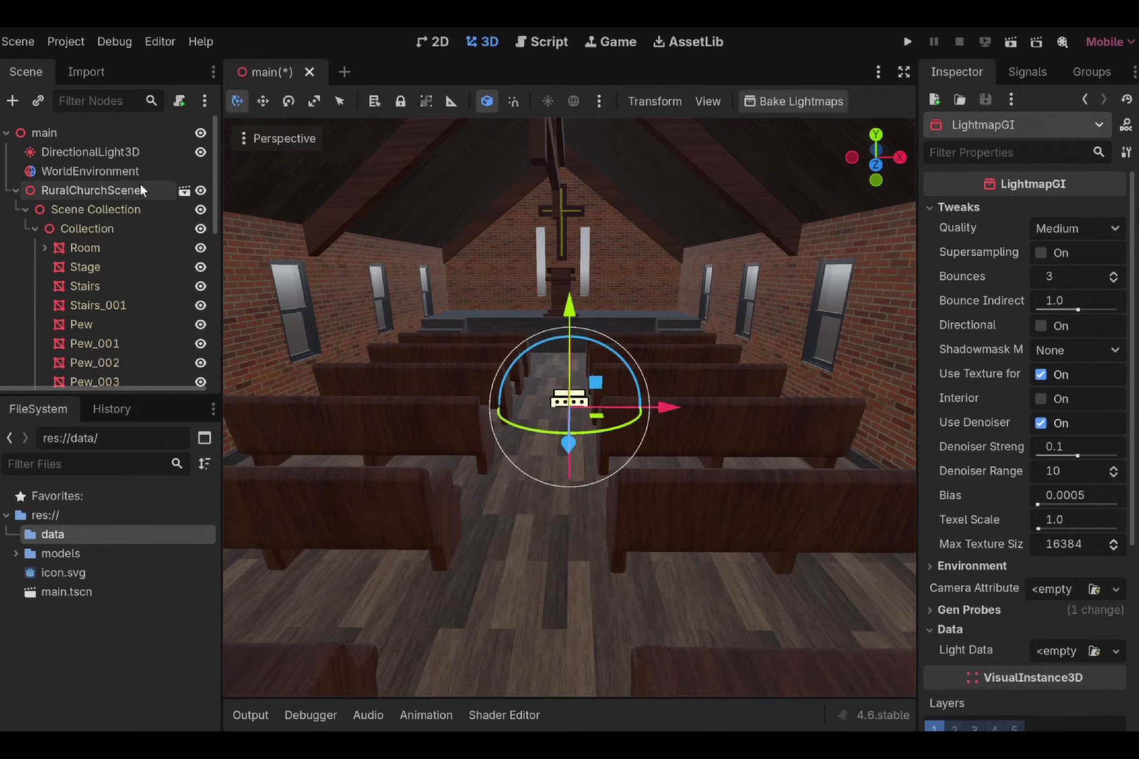
scroll(140, 185, down, 10)
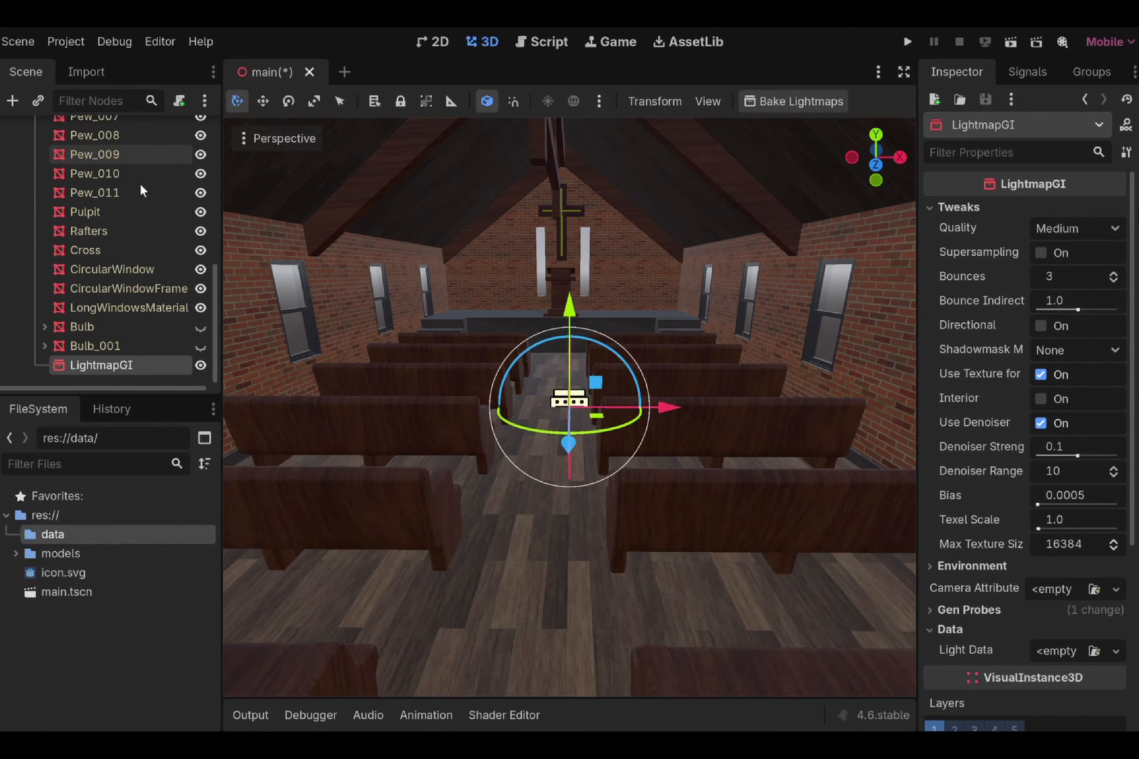
- Select the Room mesh and review its options for unwrapping UV2 for lightmaps and the meshes nested beneath it
scroll(140, 183, up, 10)
click(41, 188)
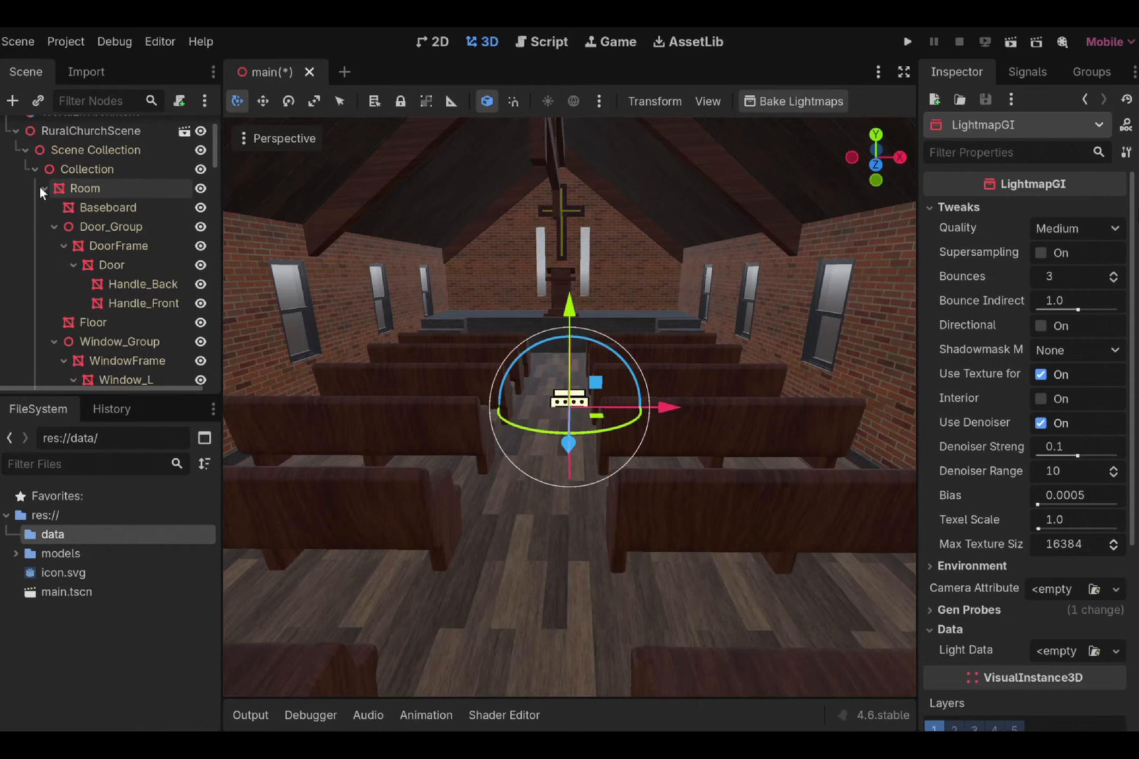
click(96, 188)
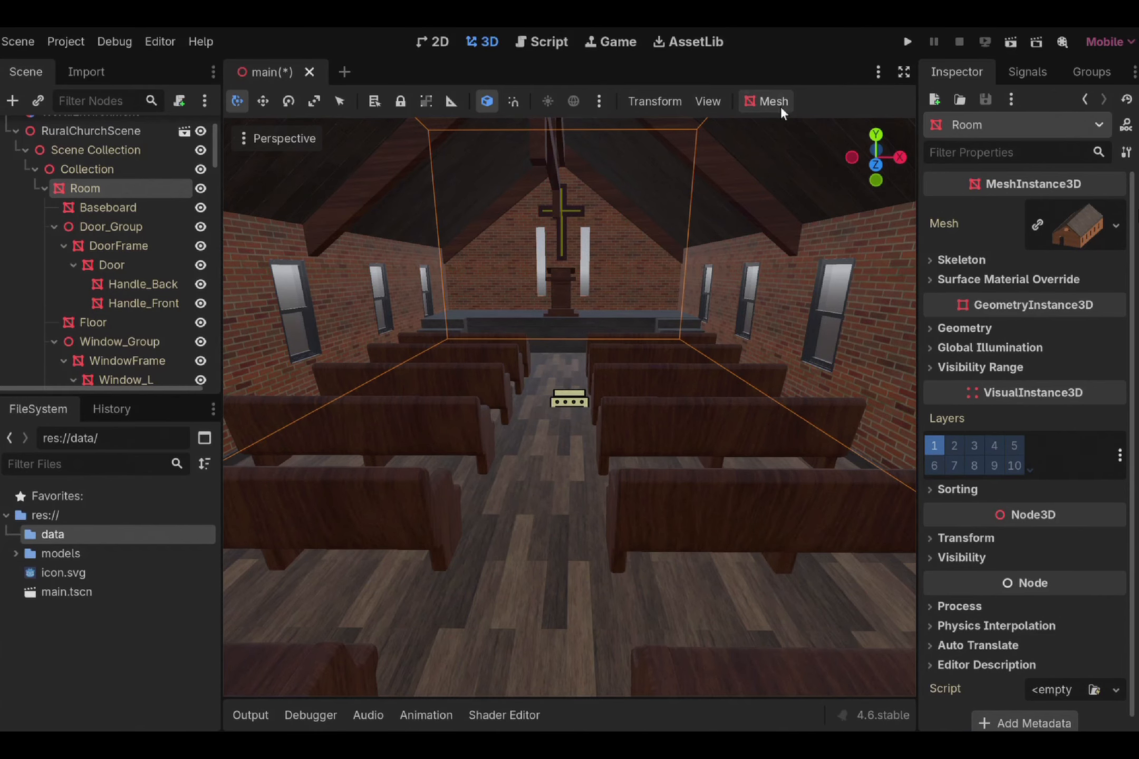
click(778, 105)
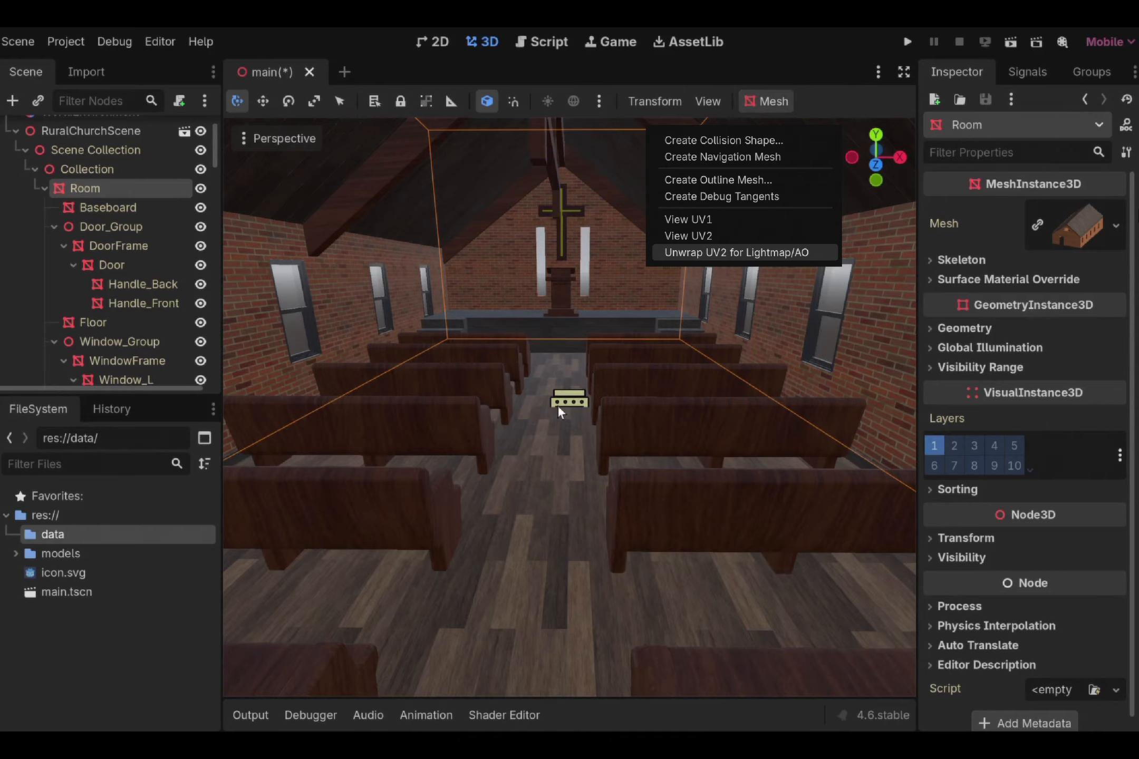
scroll(133, 199, down, 5)
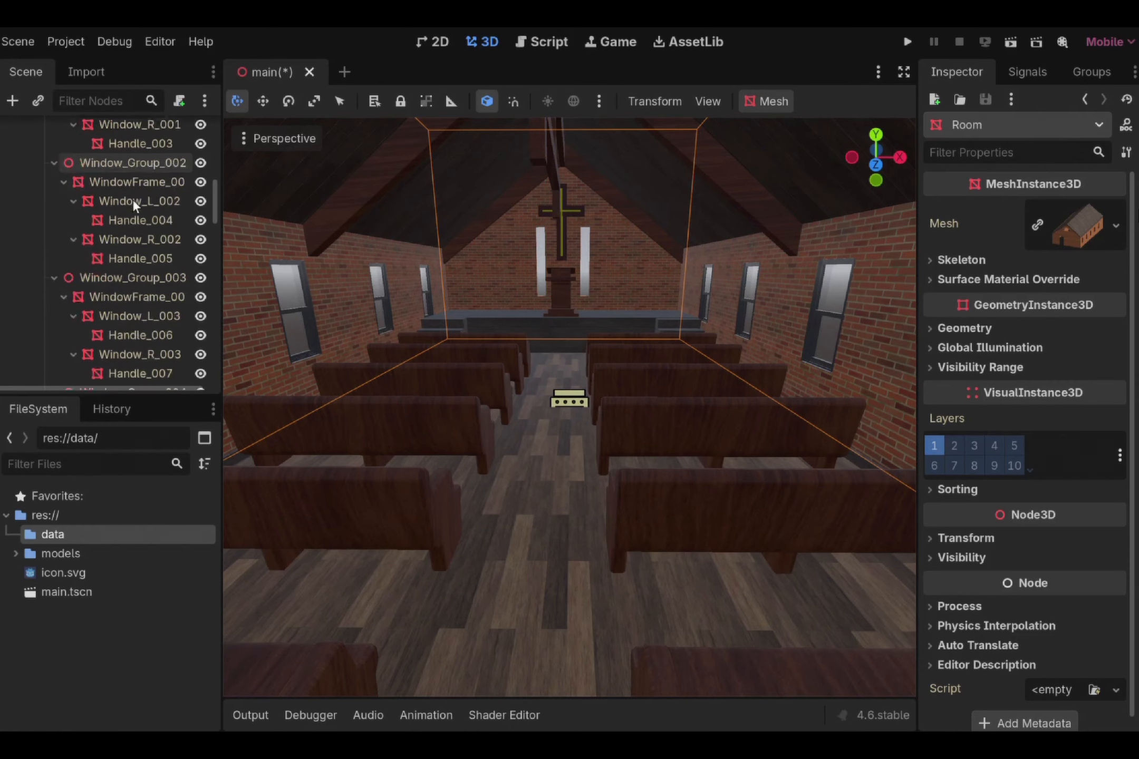
scroll(132, 198, up, 5)
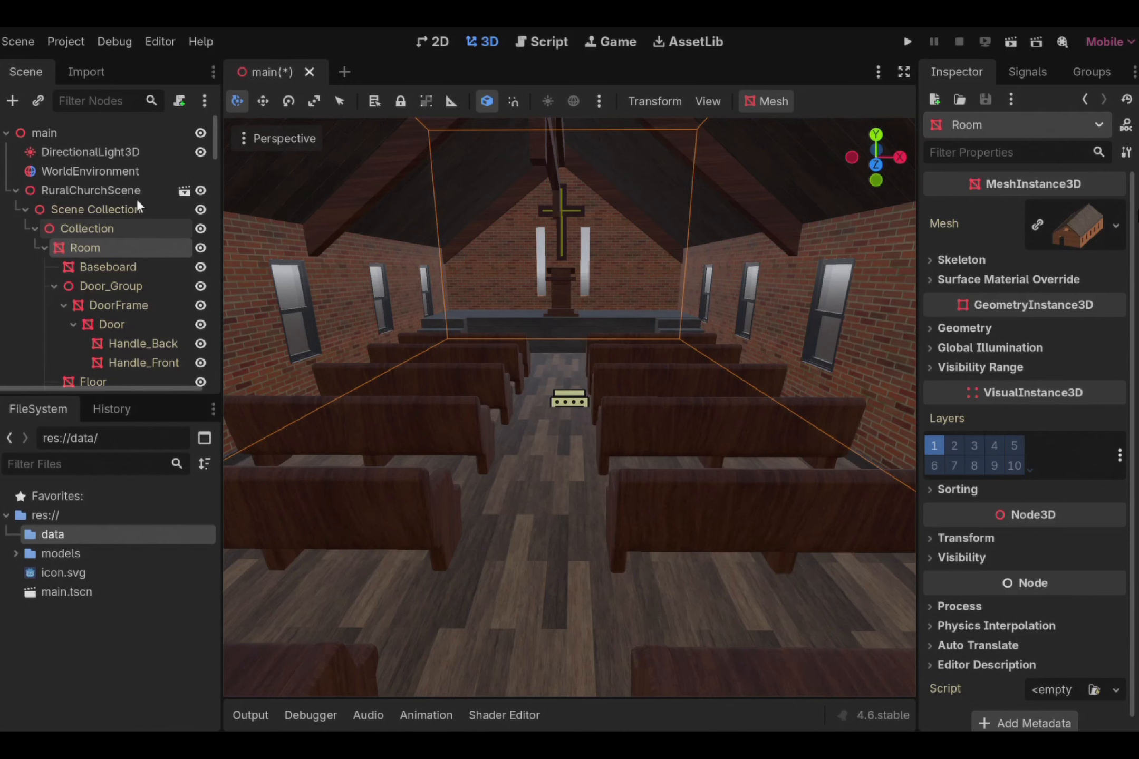
- Review the import settings of RuralChurchScene.glb in the models folder and open its advanced import settings
click(20, 555)
click(87, 570)
click(84, 72)
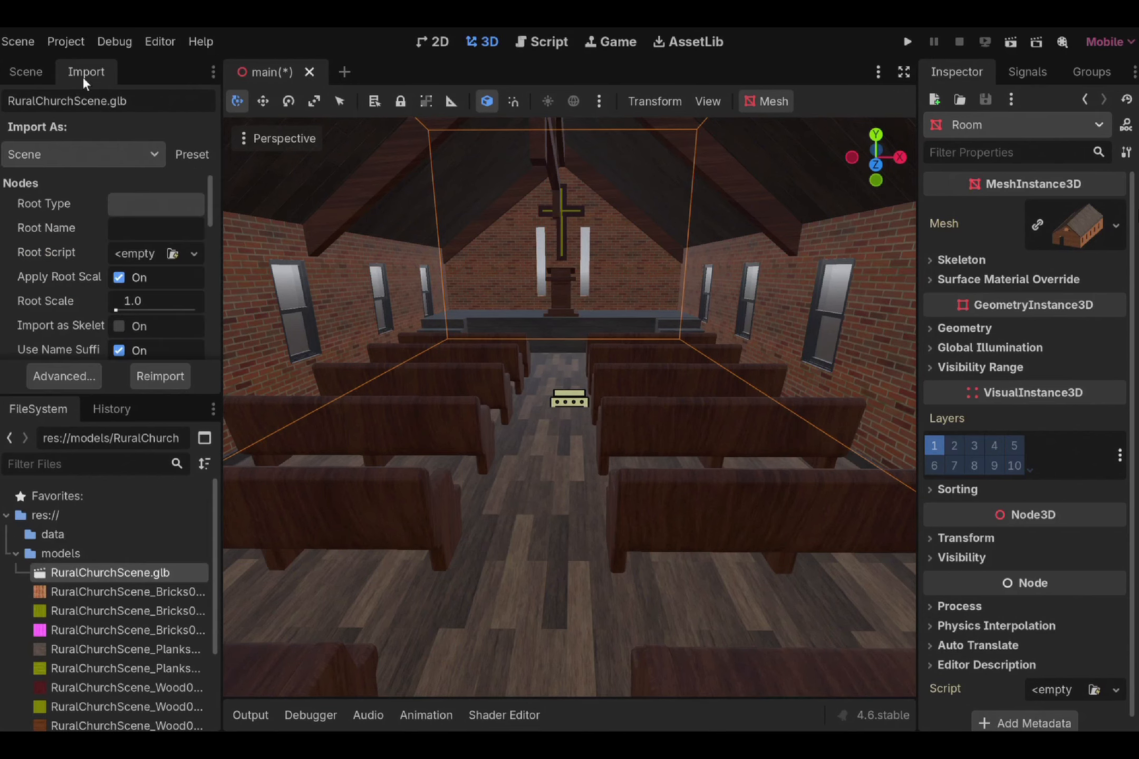
scroll(110, 249, down, 10)
scroll(111, 248, up, 7)
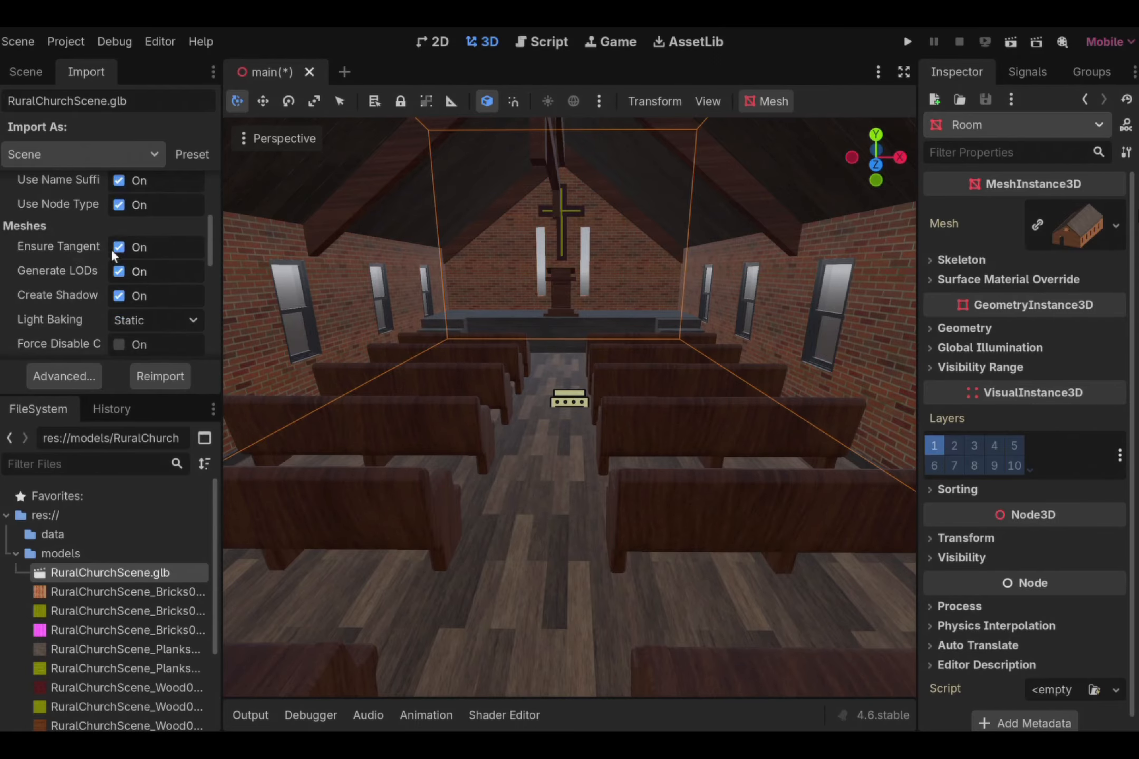
scroll(110, 249, up, 3)
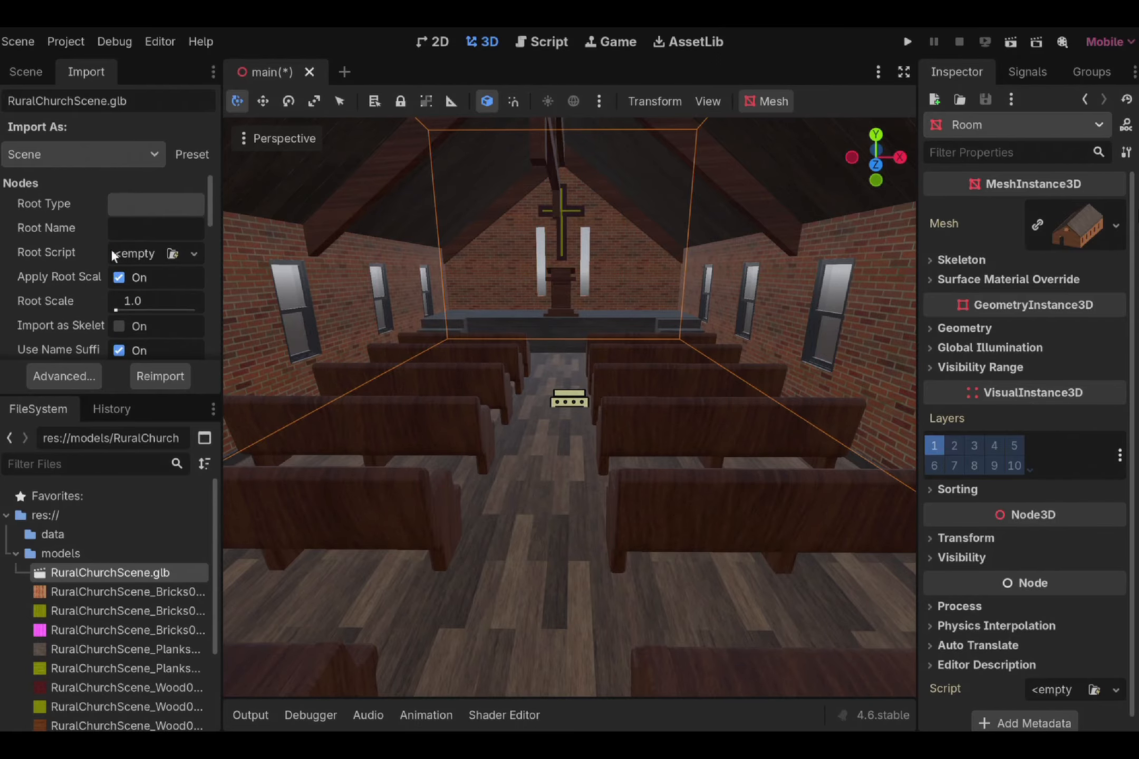
click(106, 591)
click(108, 575)
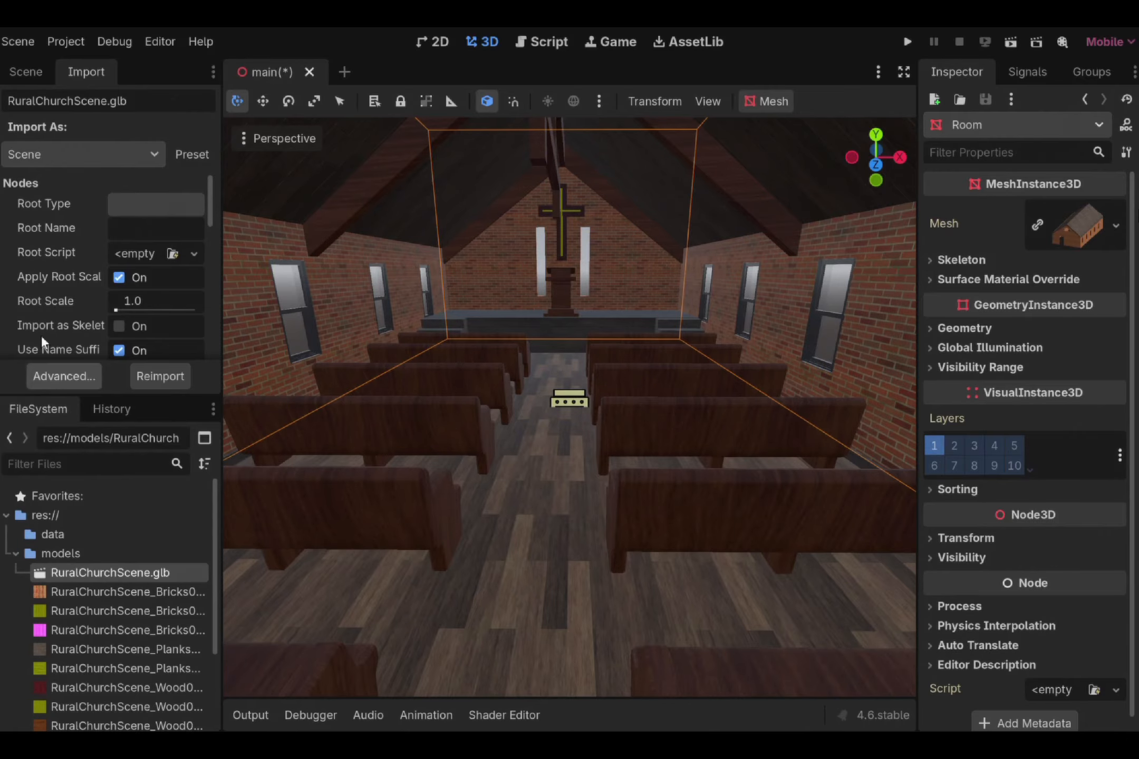
click(62, 375)
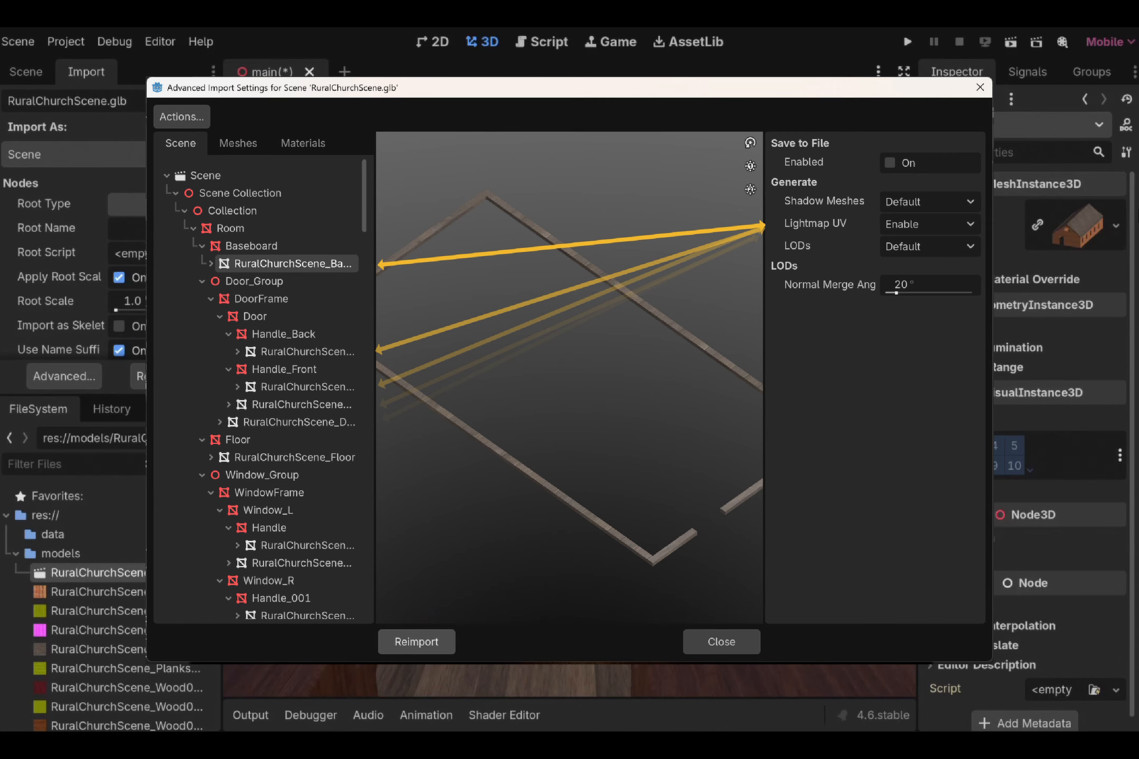
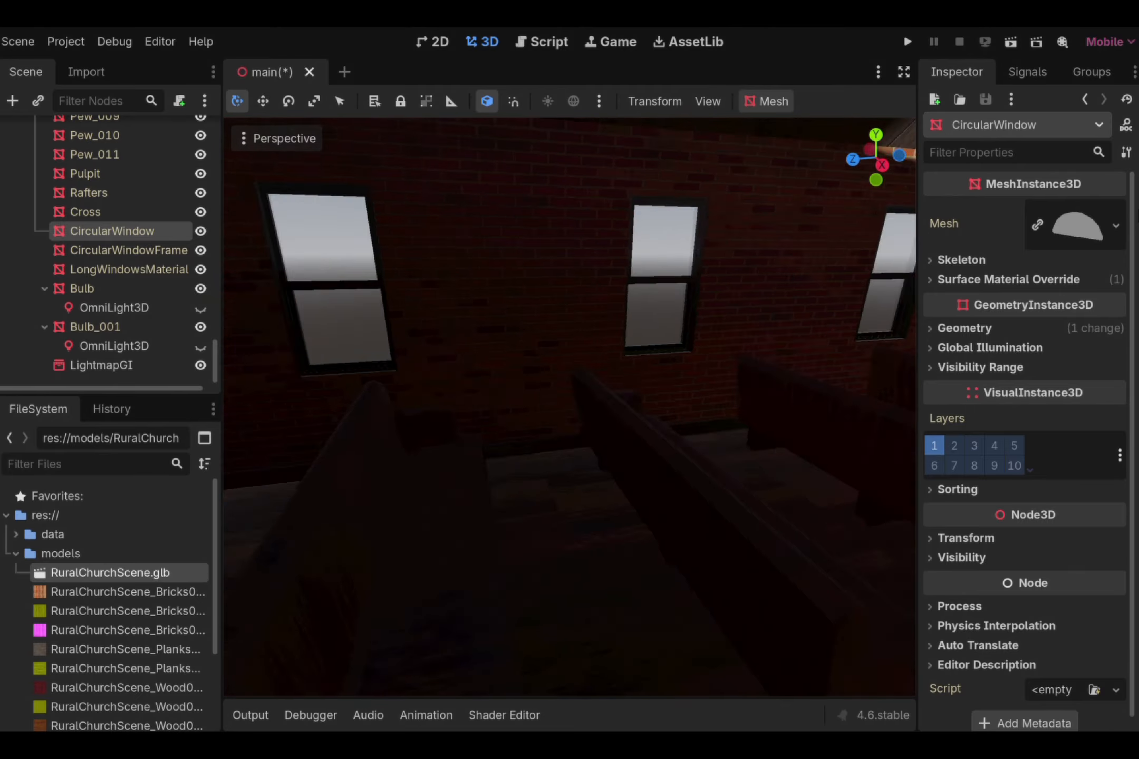
- Inspect the baked light around the platform and stairs, and reopen the advanced import settings of RuralChurchScene.glb
key(w)
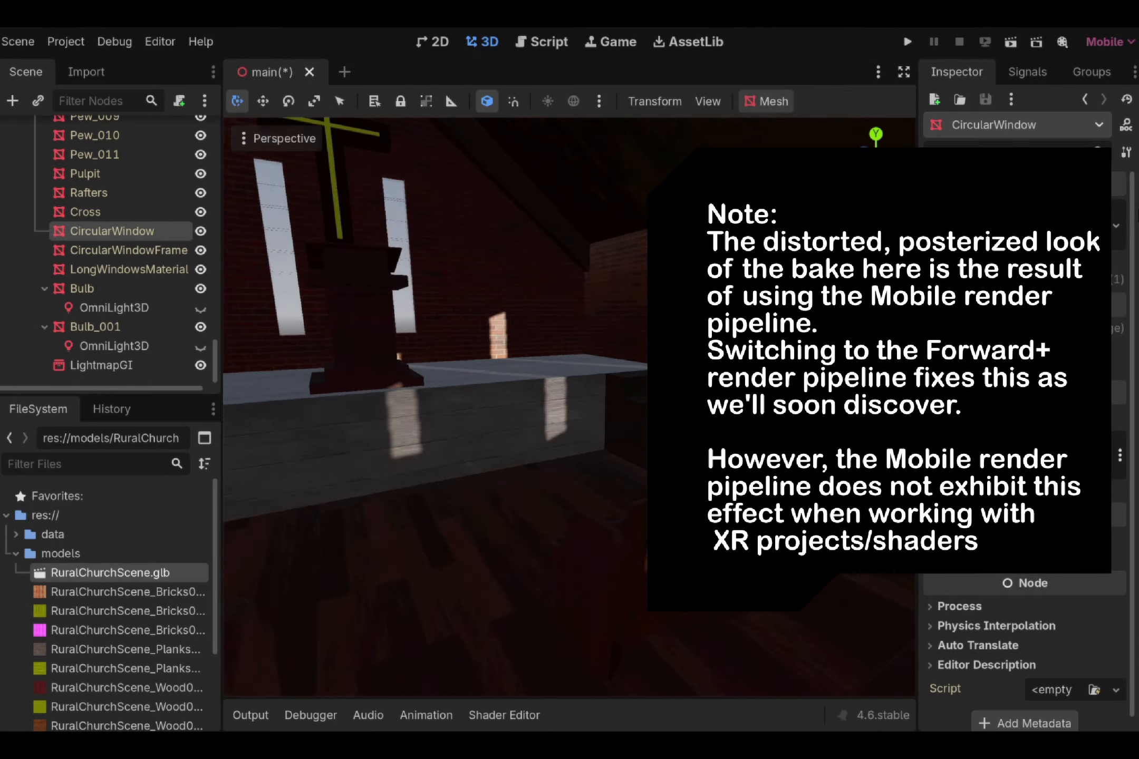
key(s)
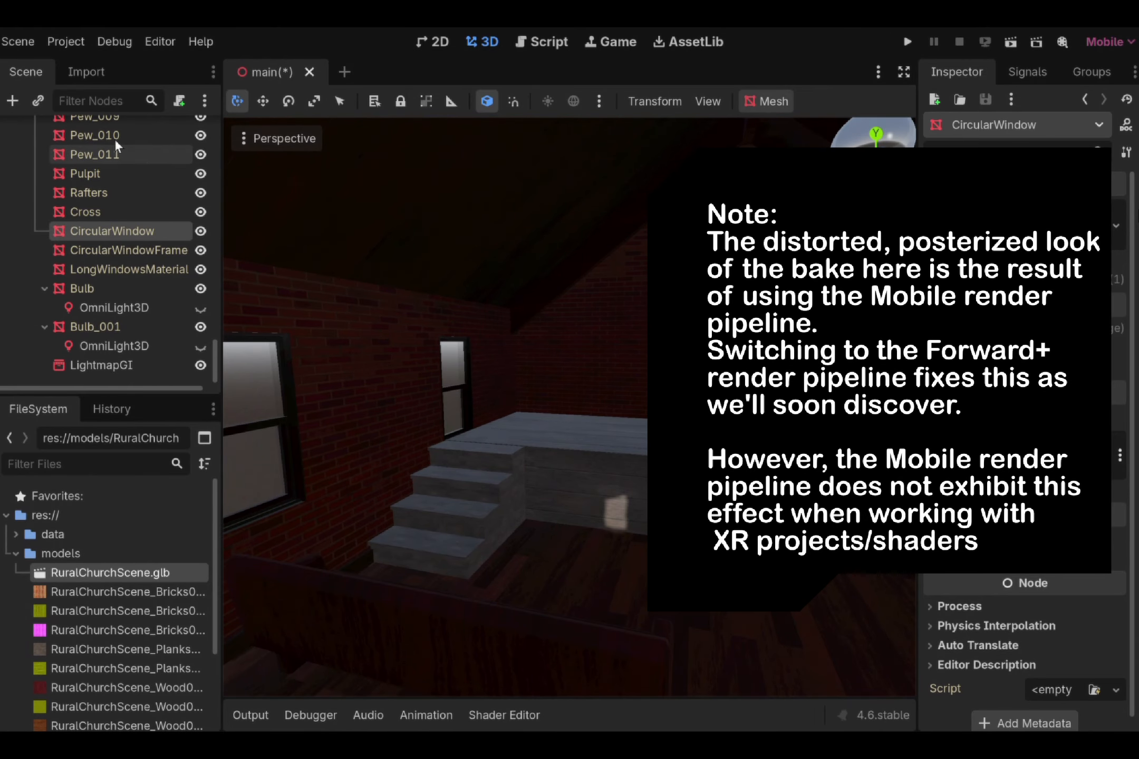
click(84, 72)
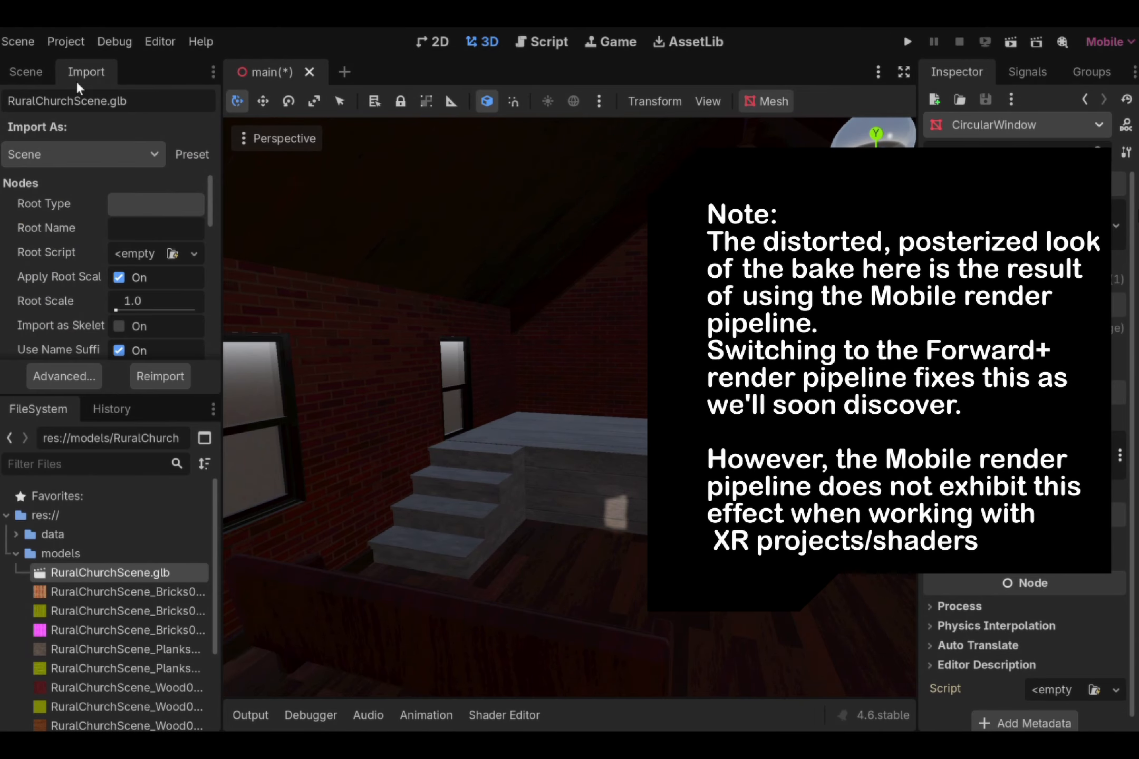
click(71, 375)
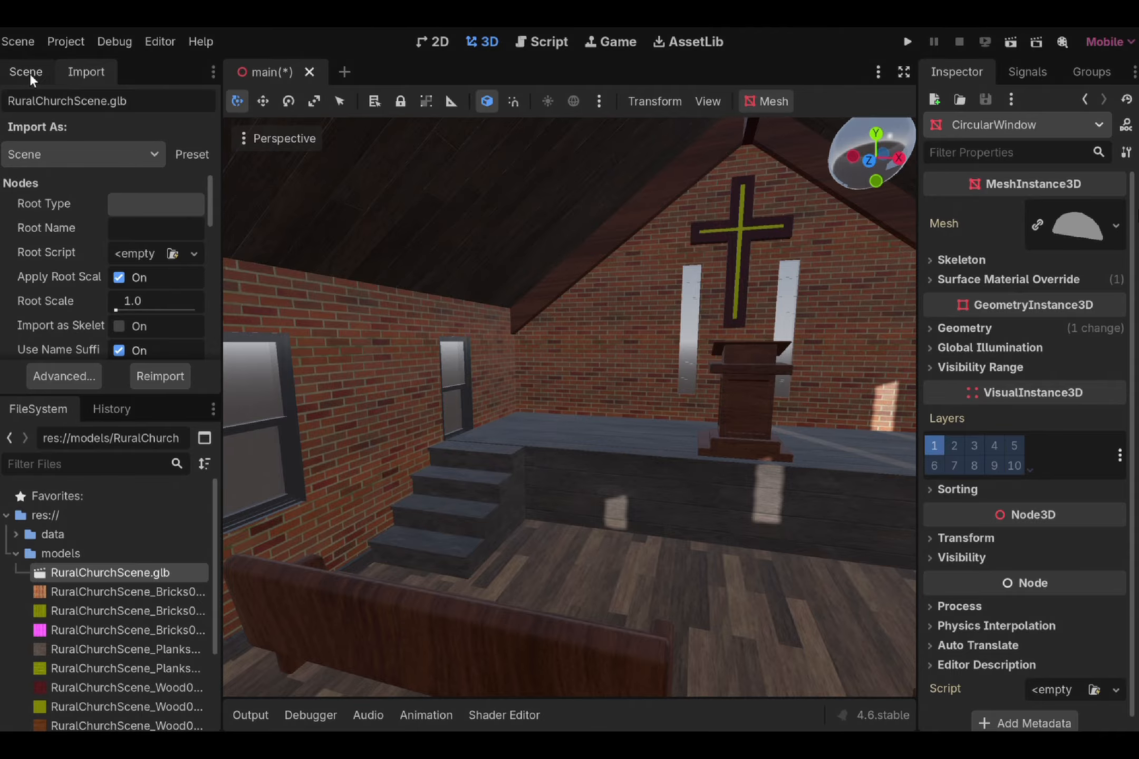
- Return to the scene tree and select the LightmapGI node, with the church aisle in view
click(32, 79)
scroll(69, 233, down, 1)
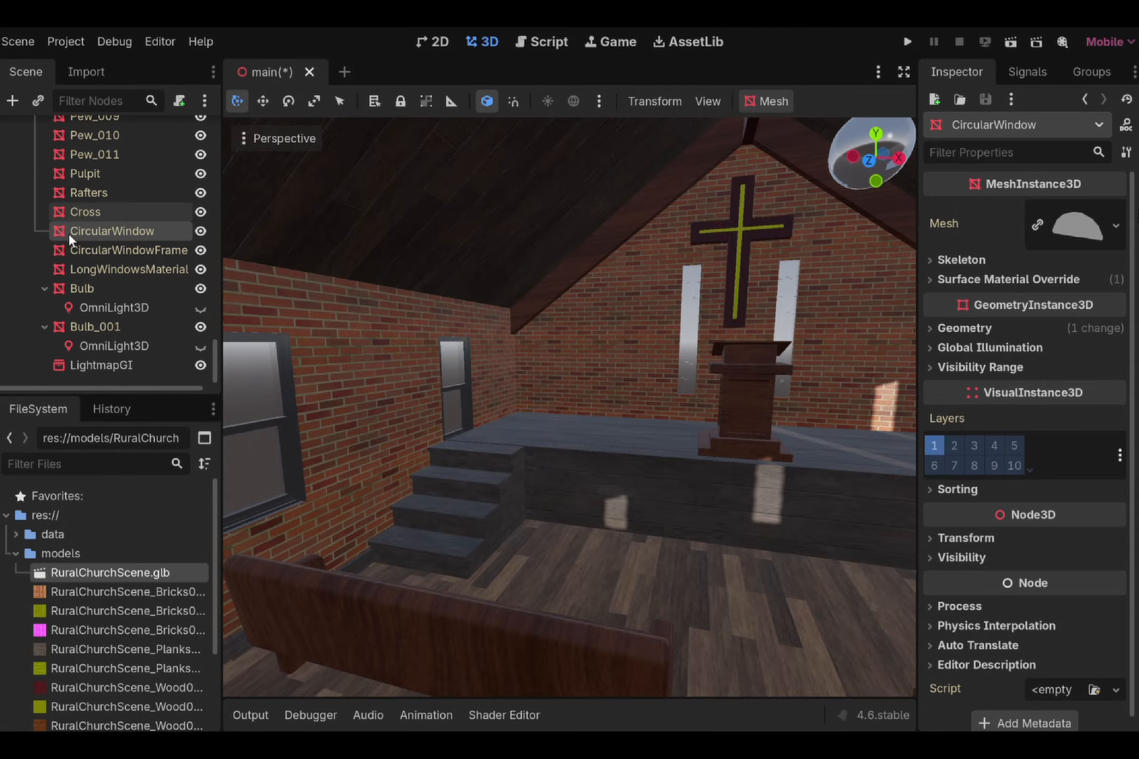
right_drag(464, 381, 515, 374)
key(w)
key(s)
click(143, 366)
key(d)
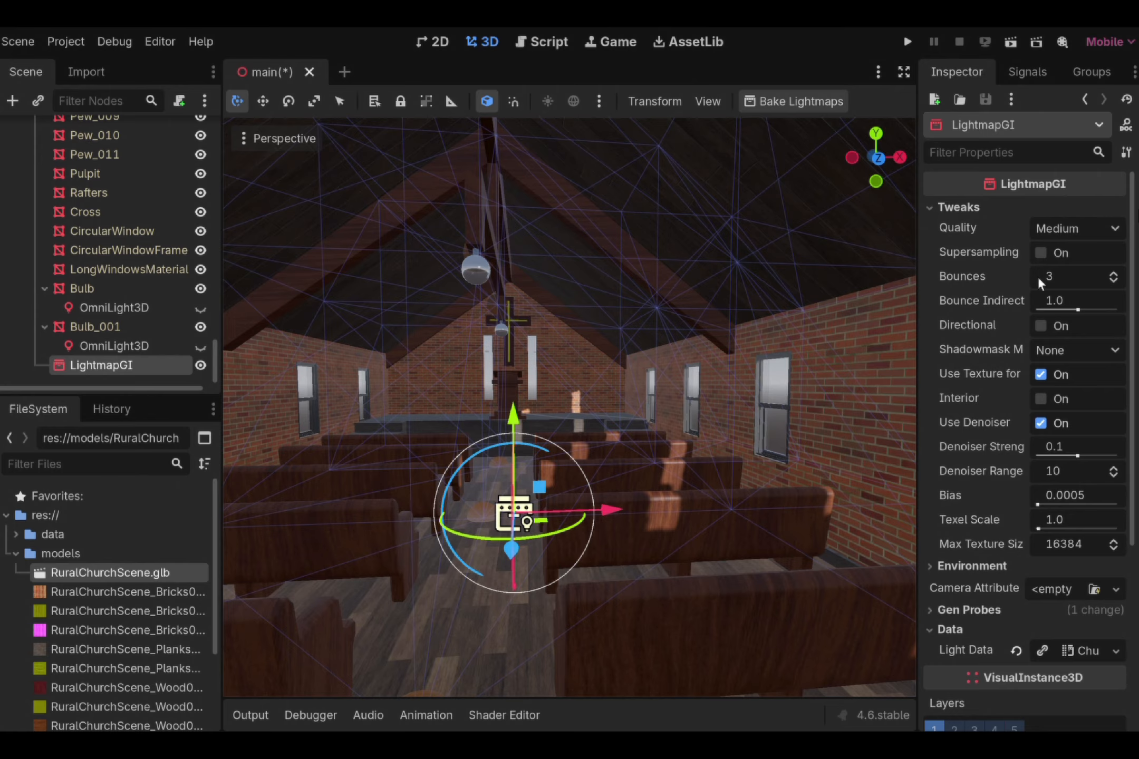
- Set the LightmapGI bounces to 8
click(1113, 274)
click(1113, 274)
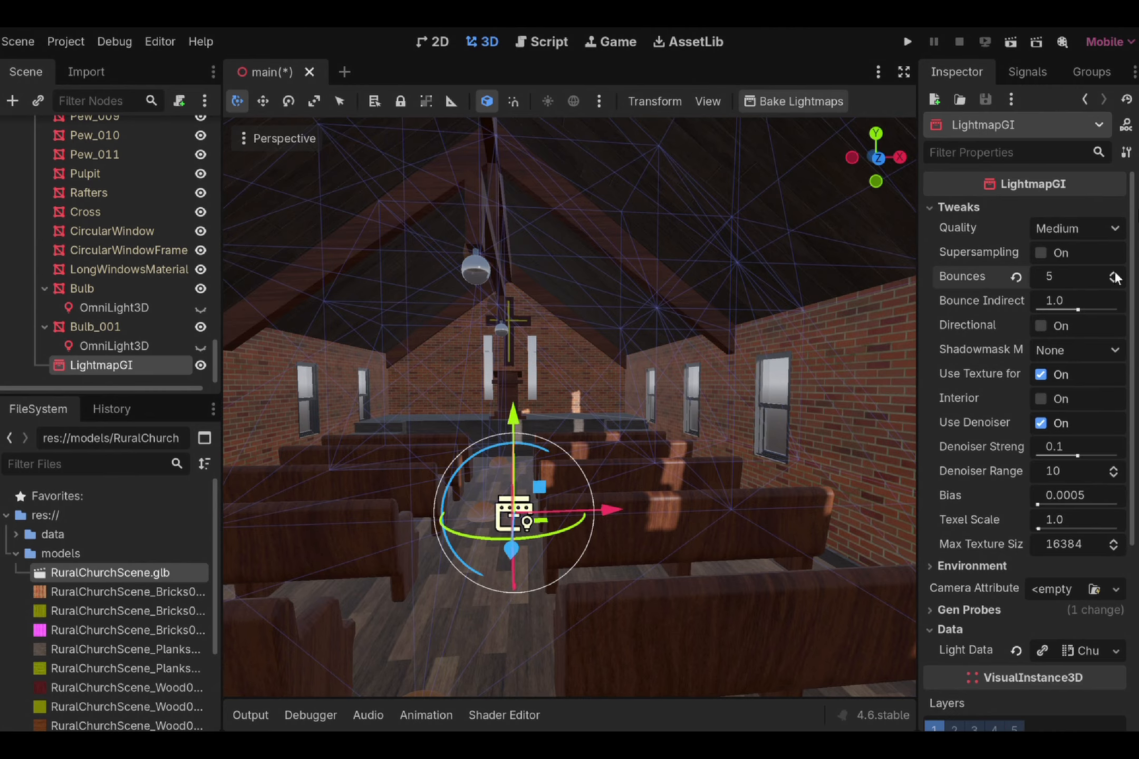
click(1114, 274)
click(1114, 275)
click(1115, 283)
click(1114, 274)
click(1115, 274)
click(1114, 273)
click(1115, 273)
click(1114, 281)
click(1114, 281)
- Enable directional lightmaps on the LightmapGI node and set its texel scale to 6.6
click(1040, 326)
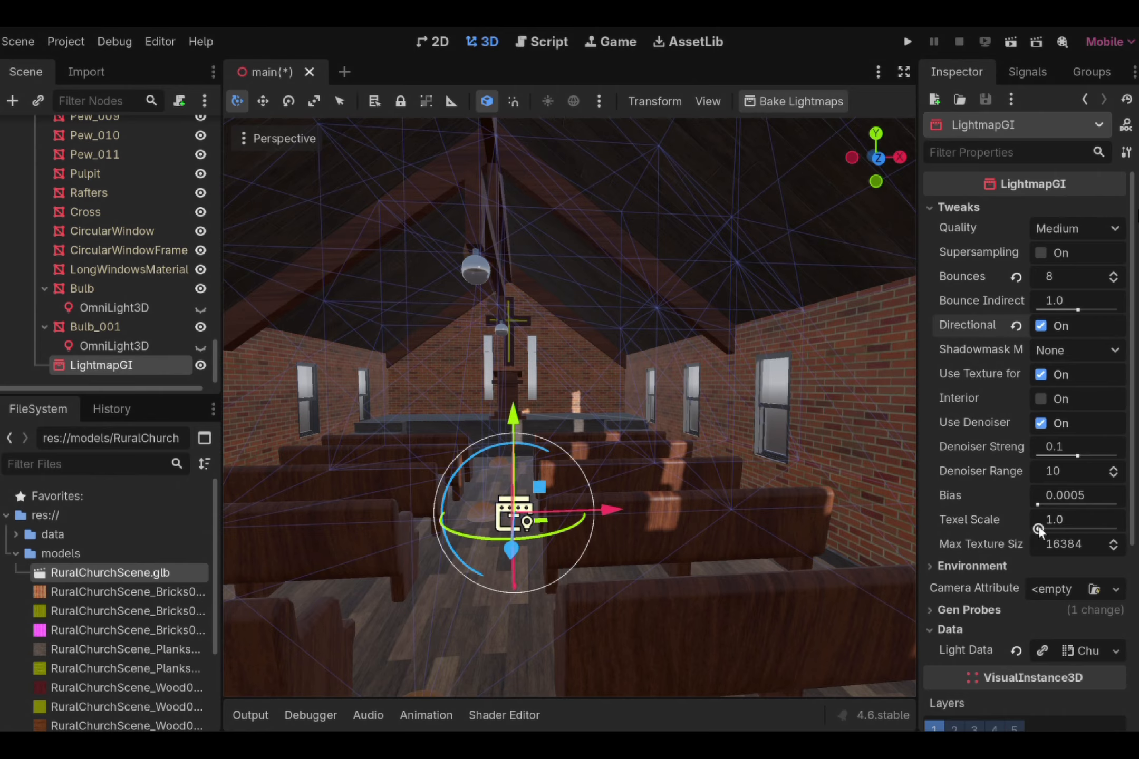
drag(1038, 527, 1040, 525)
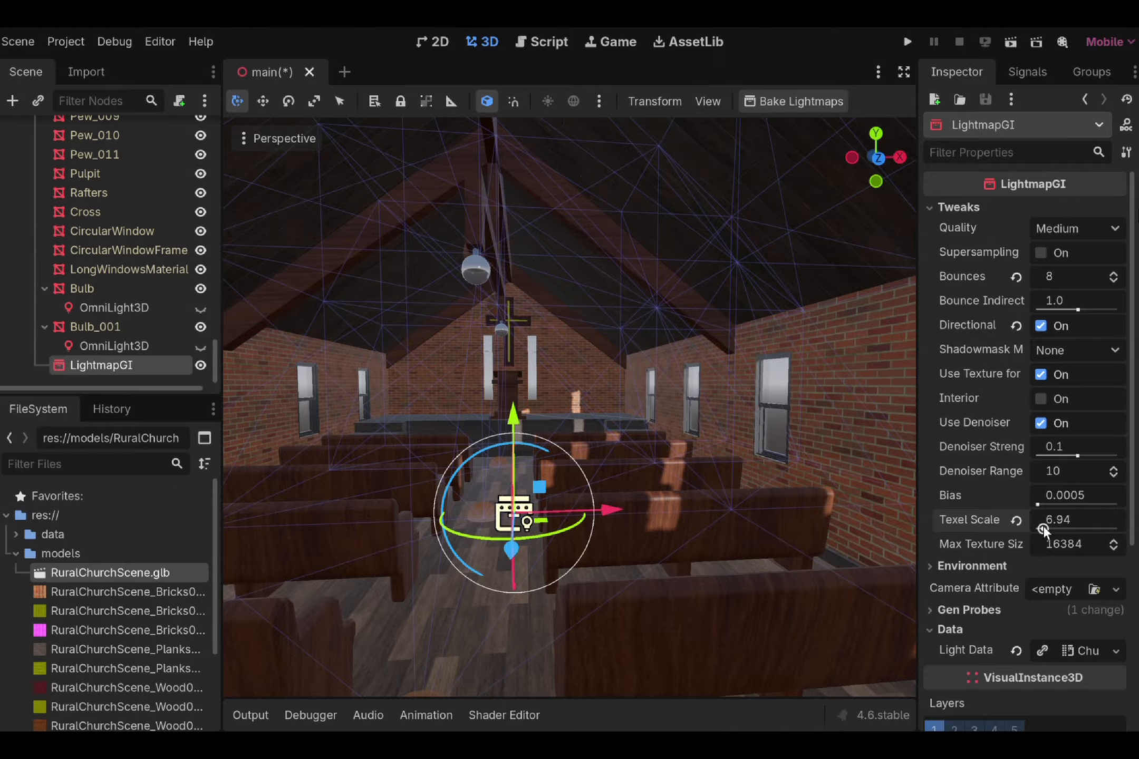
click(1044, 526)
text(6.6)
key(Return)
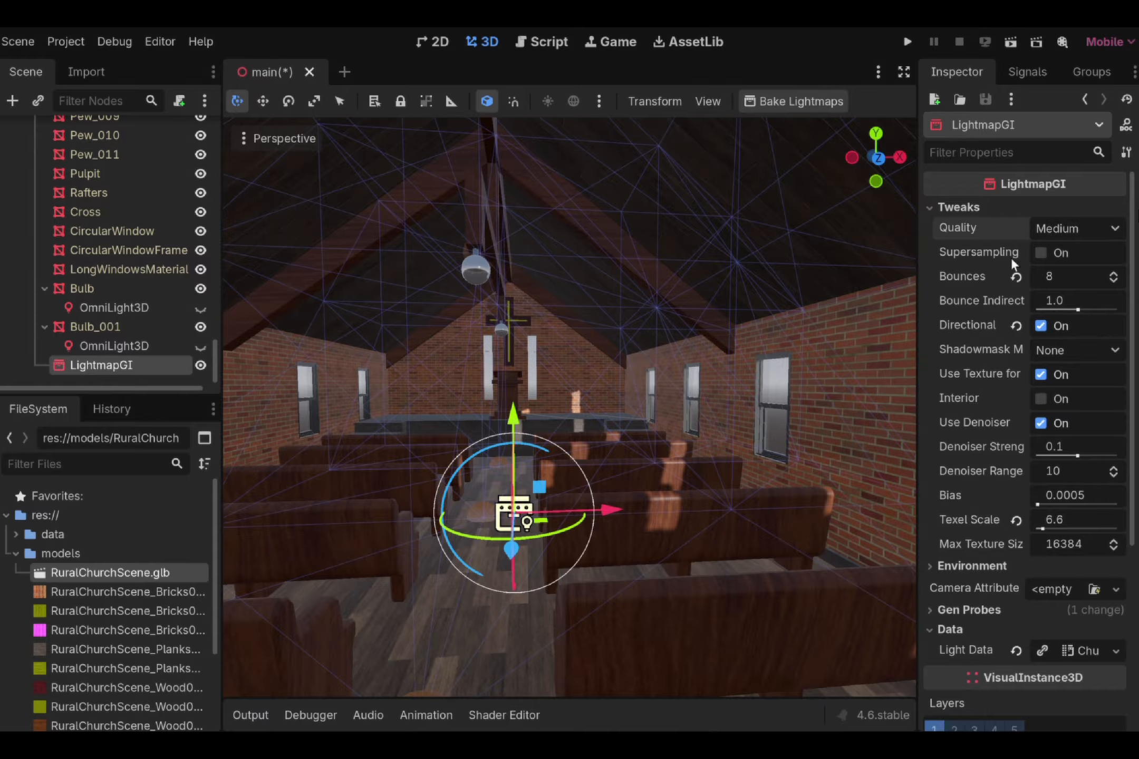
- Examine the unbaked church interior around the LightmapGI node and check its Gen Probes settings
scroll(568, 420, down, 3)
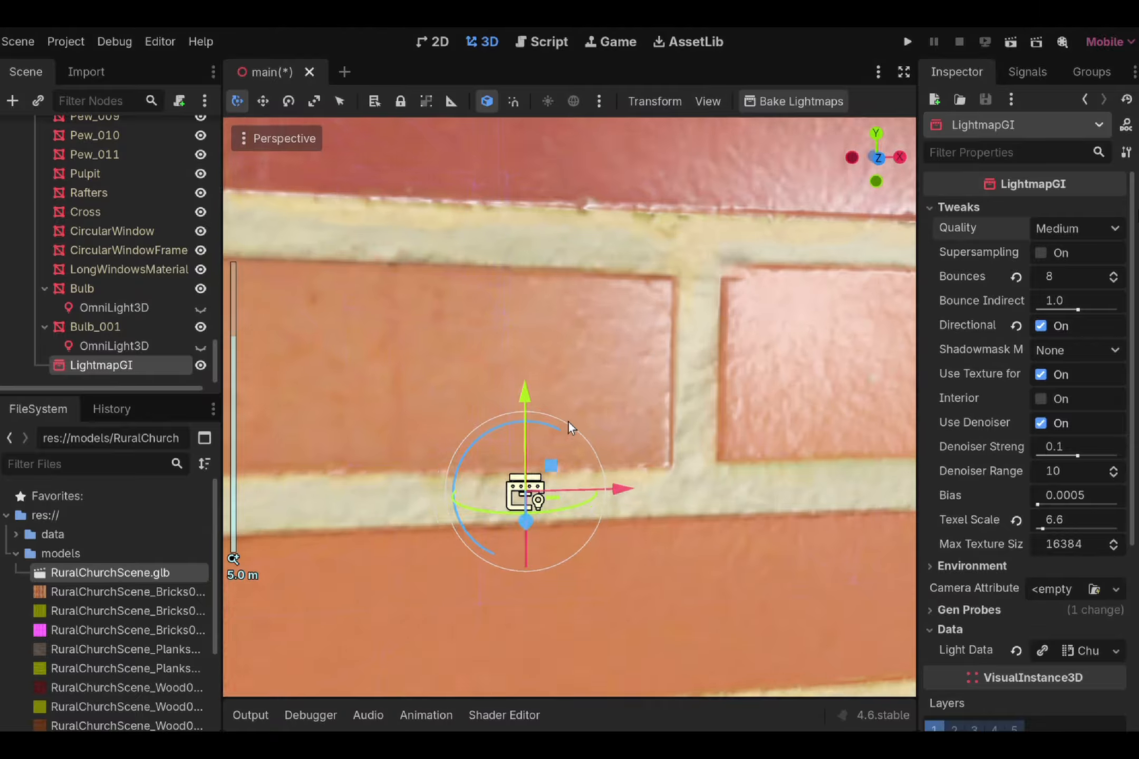
scroll(568, 420, up, 4)
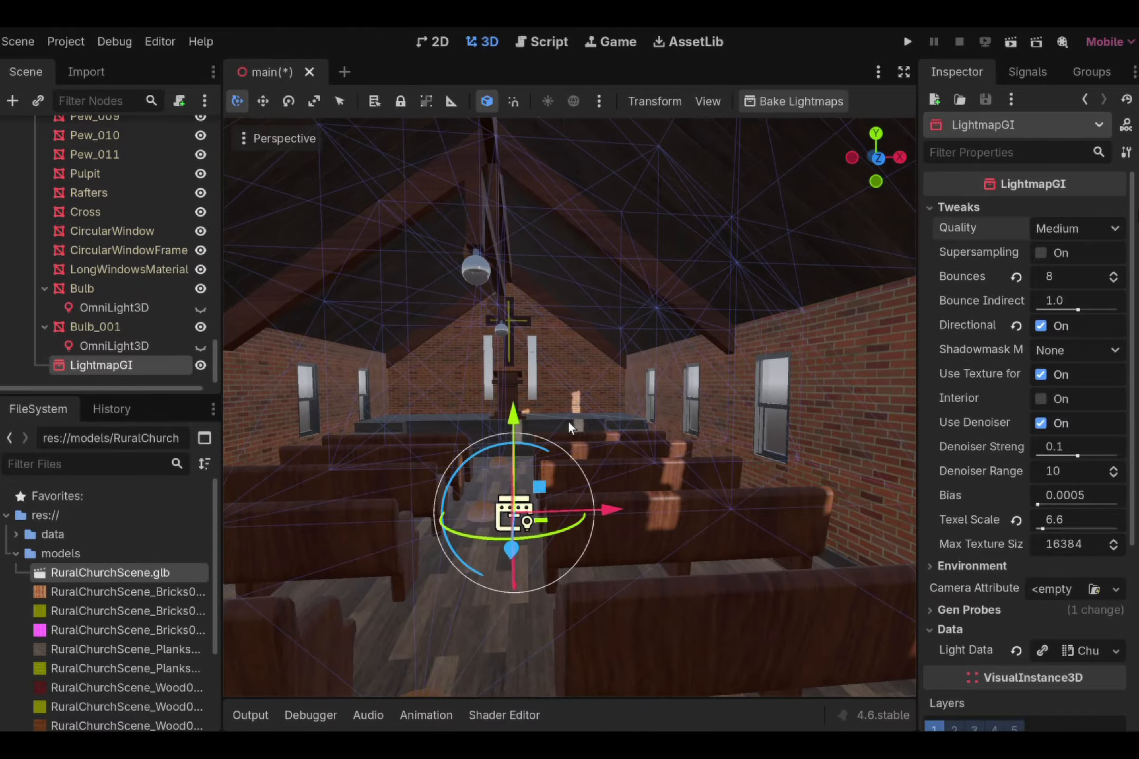
right_drag(567, 423, 558, 388)
key(a)
mouse_move(659, 360)
right_down()
mouse_move(654, 343)
mouse_move(658, 360)
right_up()
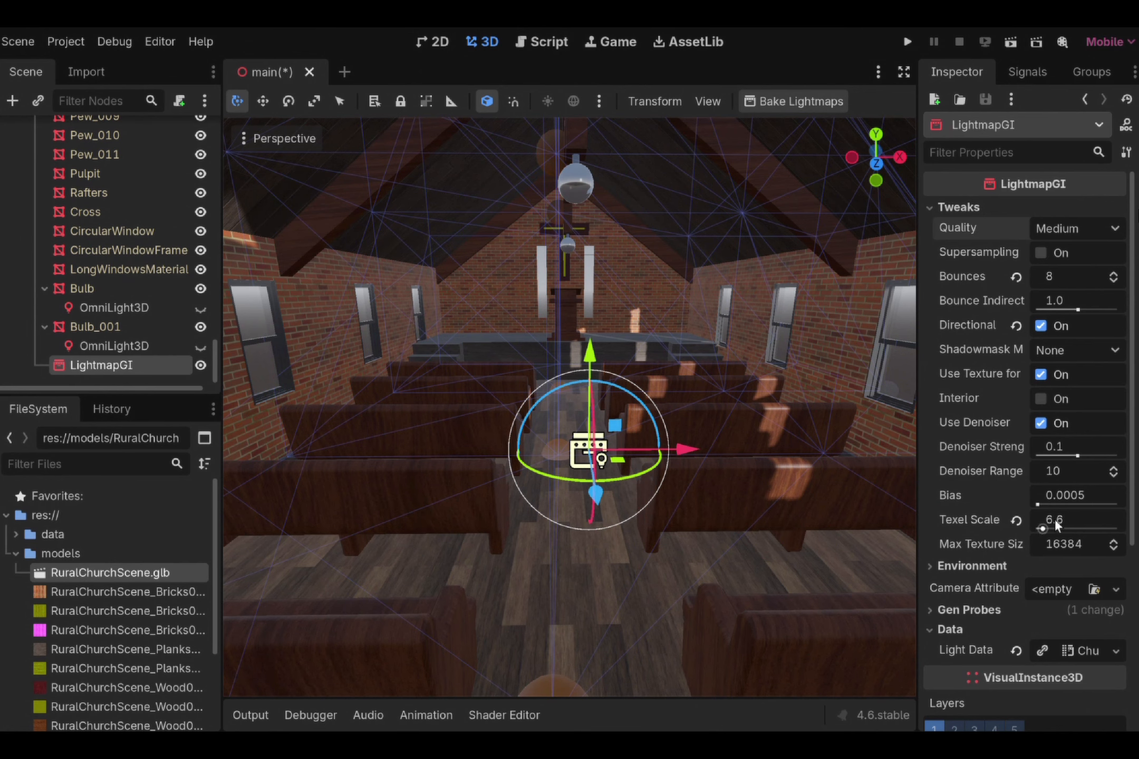
mouse_move(560, 415)
right_down()
mouse_move(667, 401)
mouse_move(554, 384)
mouse_move(733, 384)
mouse_move(560, 414)
right_up()
key(d)
key(a)
key(w)
key(s)
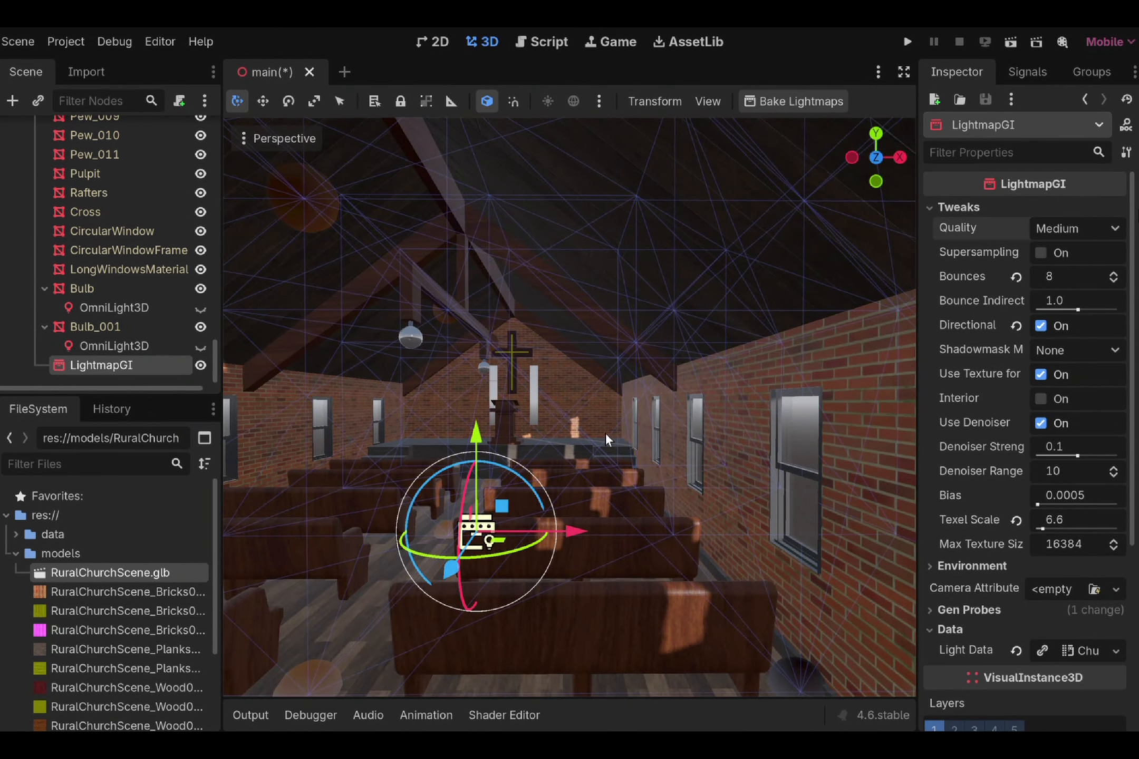
click(944, 608)
click(944, 608)
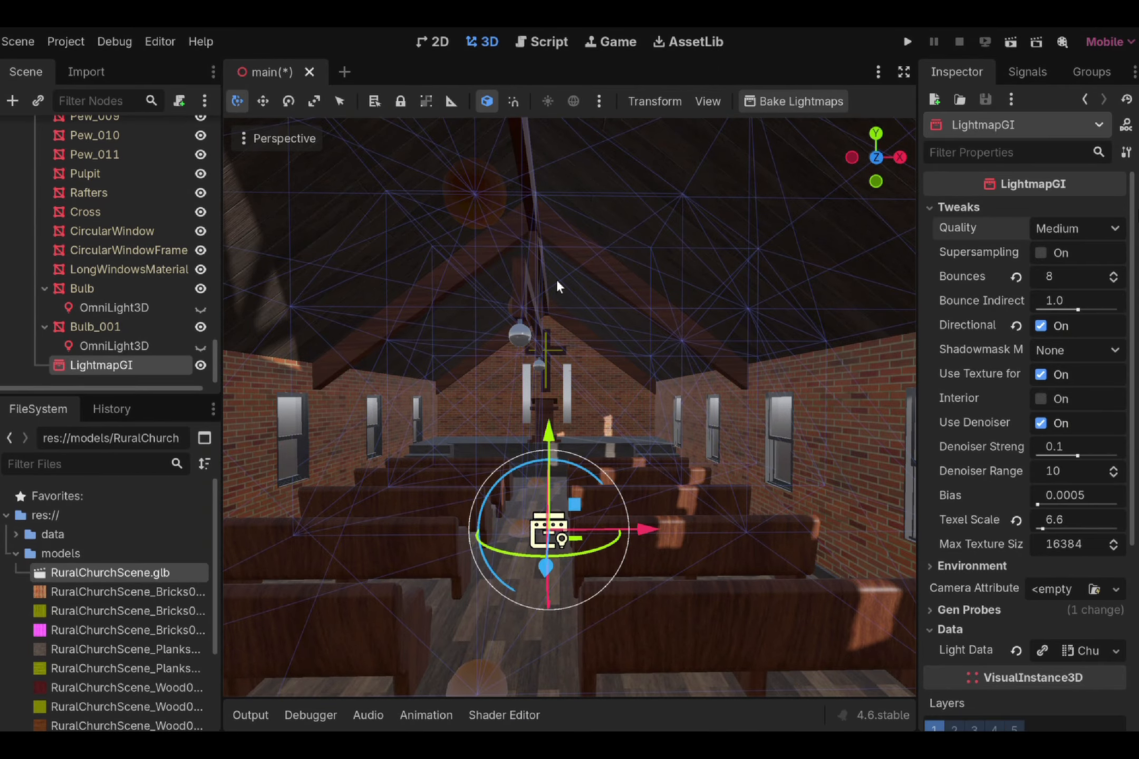
- Bake the lightmaps with the updated LightmapGI settings
key(s)
right_drag(556, 278, 556, 293)
key(w)
key(a)
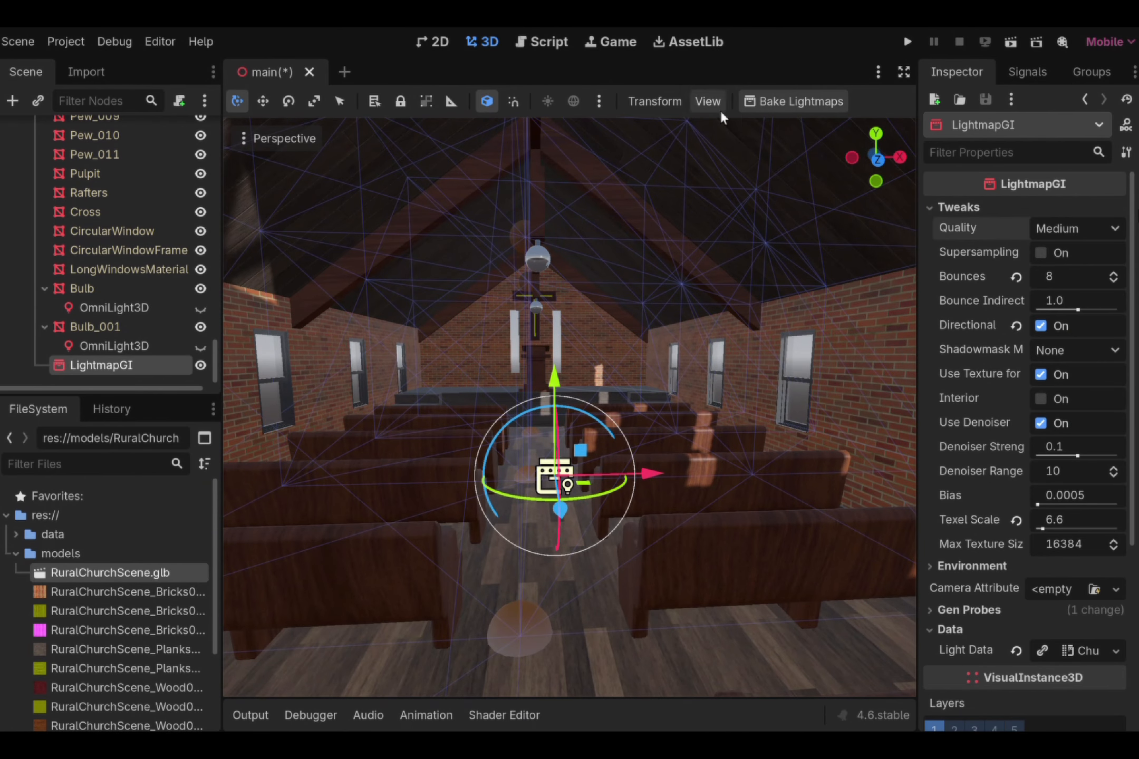
click(788, 106)
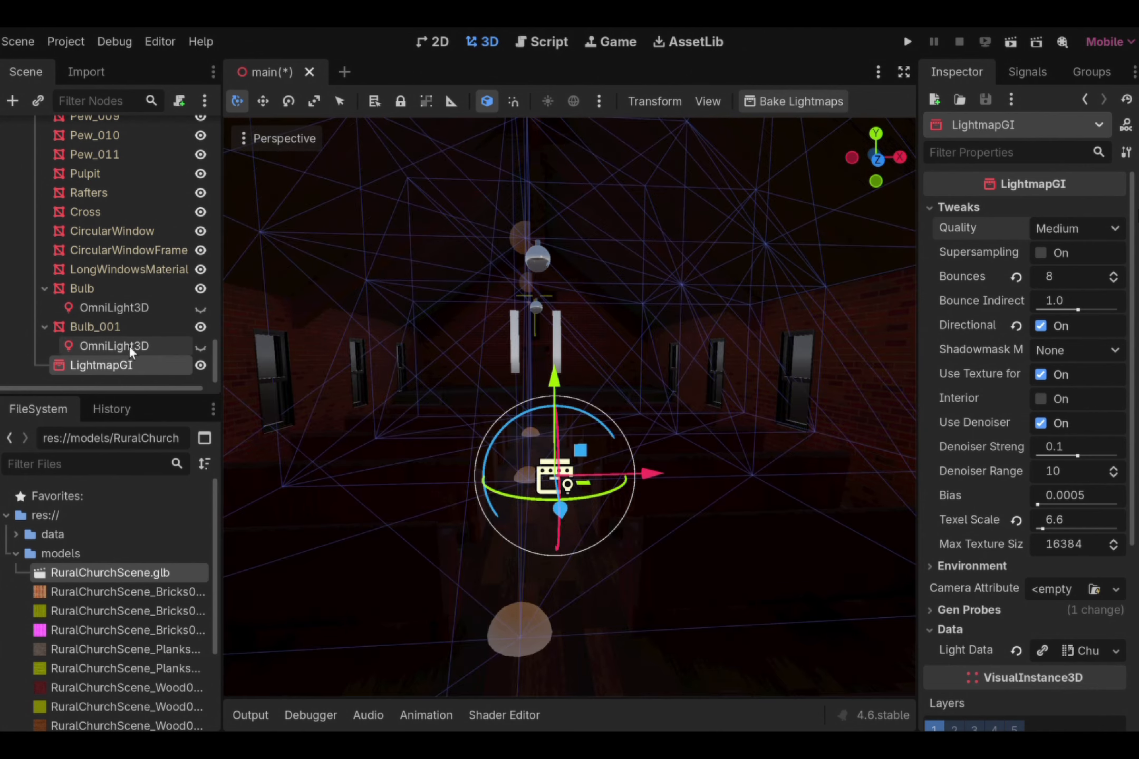
- Select CircularWindow to clear the probe overlay and examine the baked side walls, windows and aisle
click(135, 233)
right_drag(424, 342, 617, 342)
key(w)
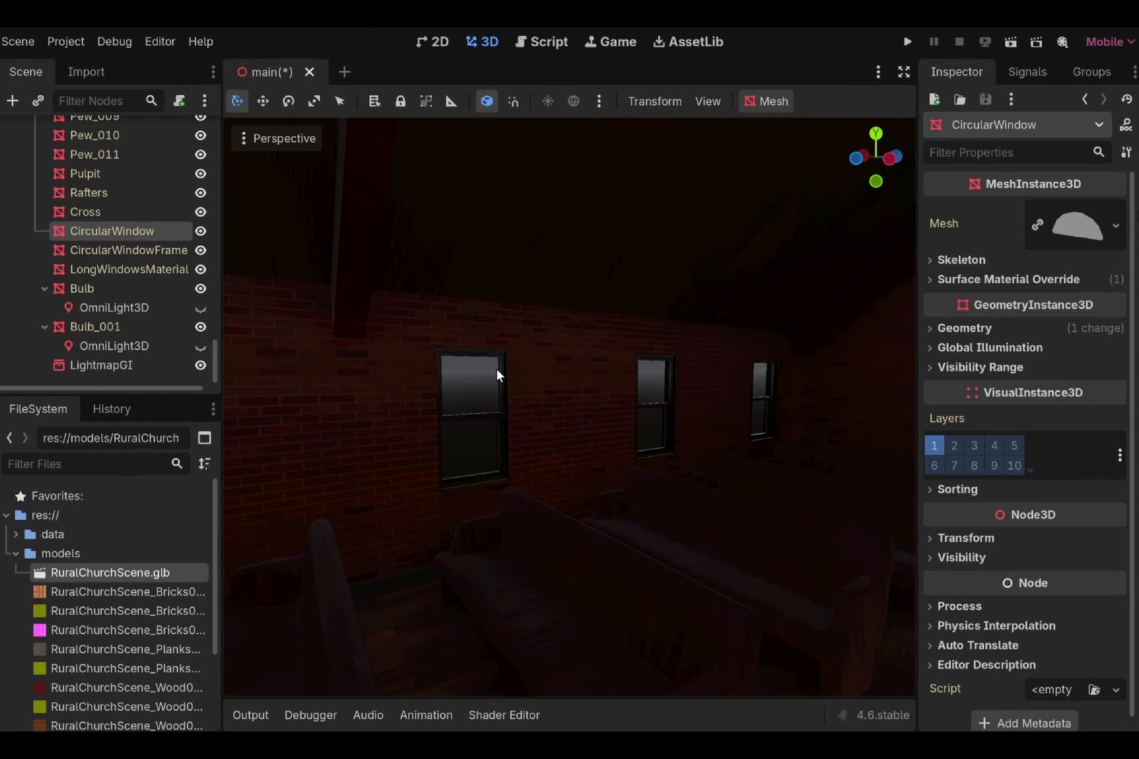
right_drag(497, 369, 308, 372)
key(w)
key(s)
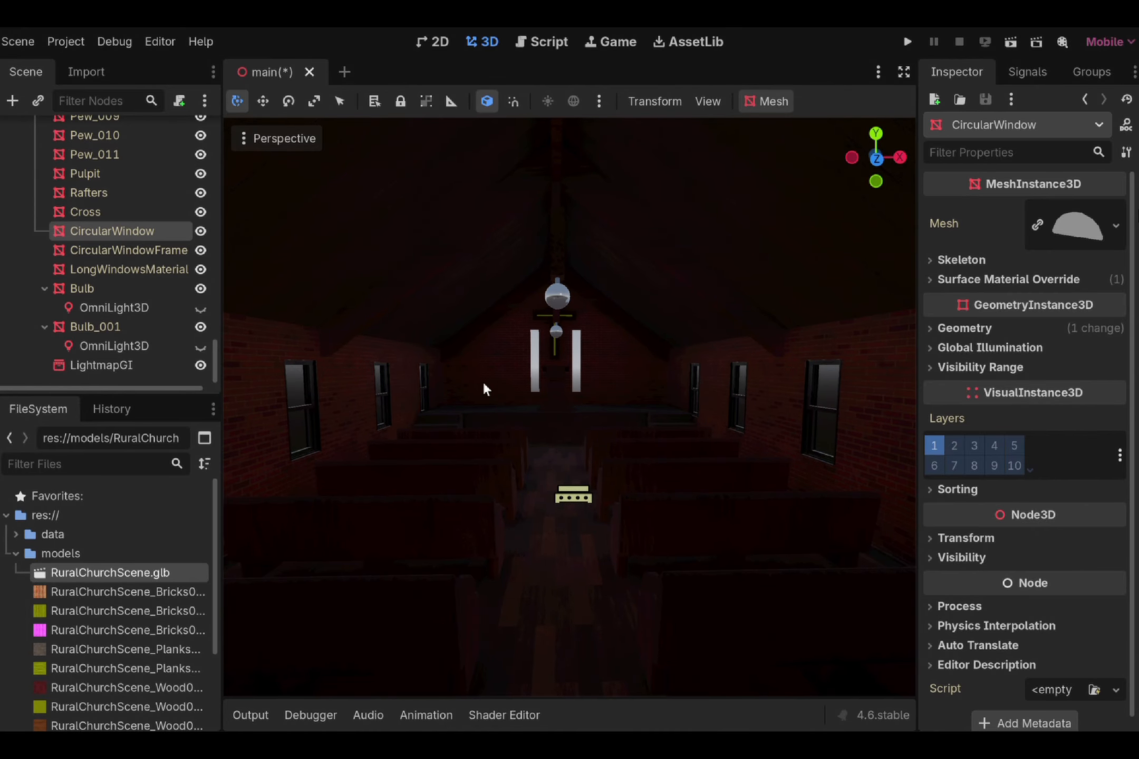
- Make the OmniLight3D nodes under Bulb and Bulb_001 visible
click(140, 346)
click(201, 346)
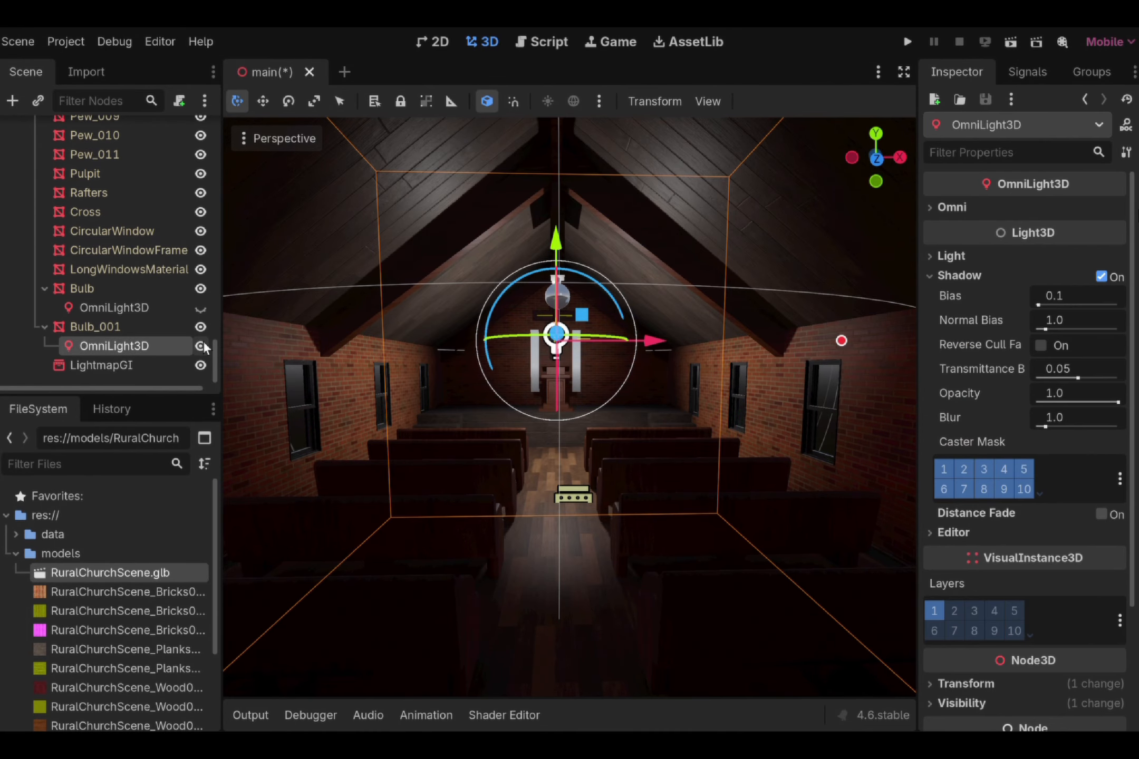
click(201, 309)
right_drag(316, 332, 393, 338)
key(w)
key(w)
key(w)
click(195, 344)
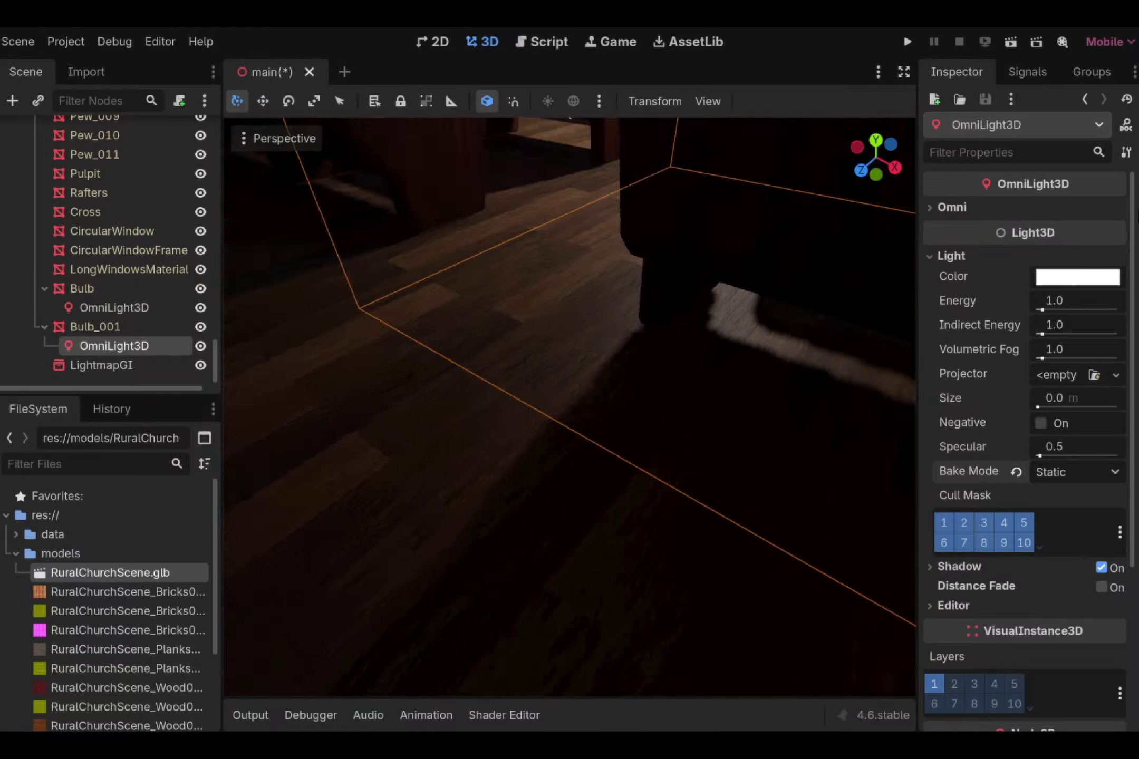
- Examine the floor, door wall, pews and aisle with both bulb lights visible
right_drag(570, 406, 253, 264)
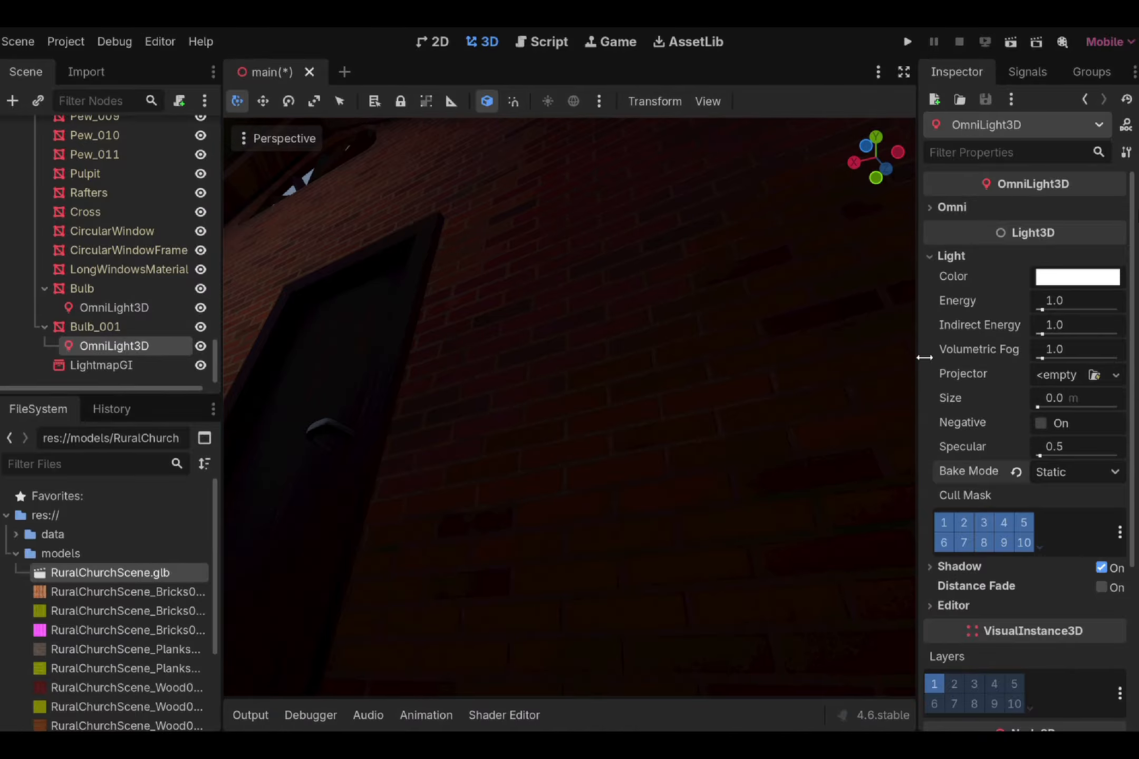
right_drag(861, 320, 632, 348)
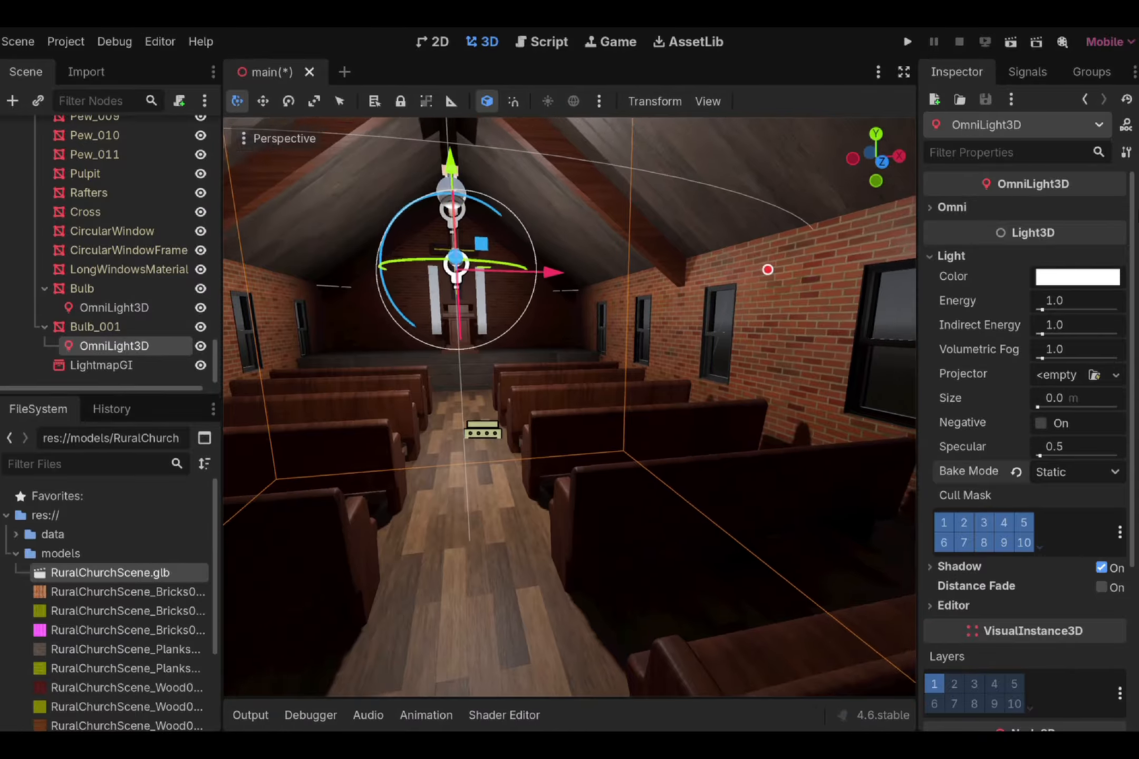
right_drag(768, 269, 527, 337)
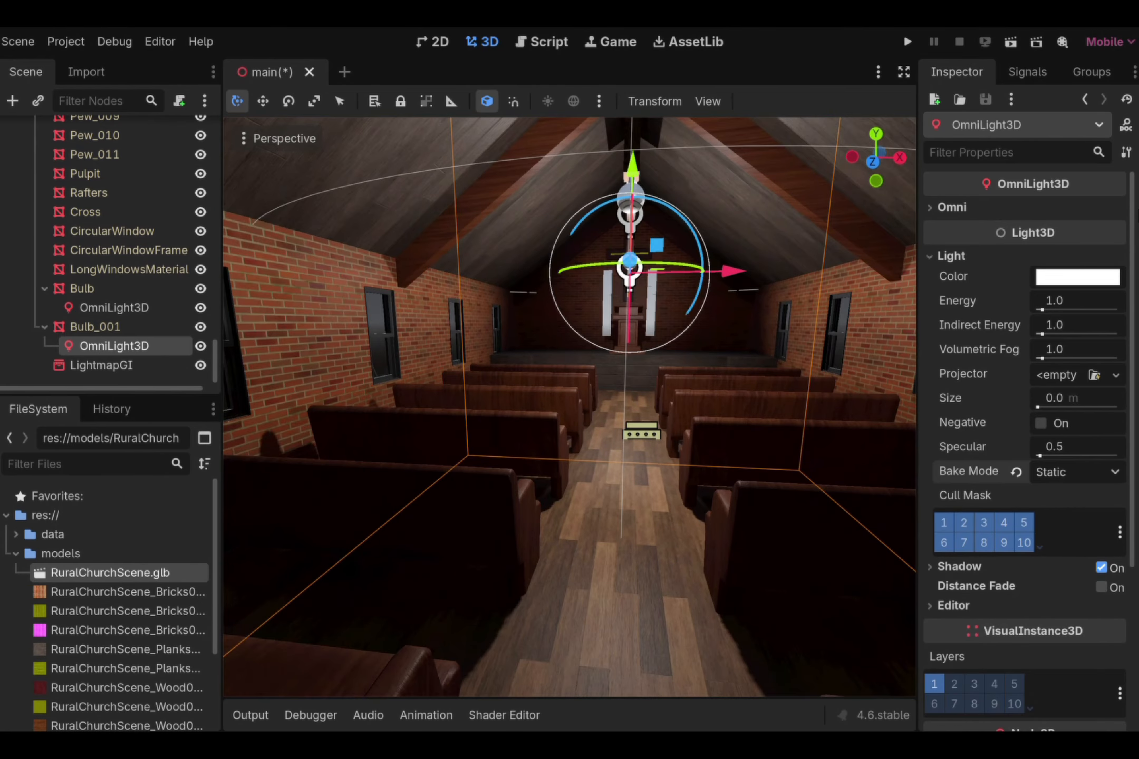
- Examine the pews, floor, aisle and side walls of the church with both bulb lights visible
right_drag(569, 407, 482, 382)
key(s)
key(w)
right_drag(570, 406, 749, 496)
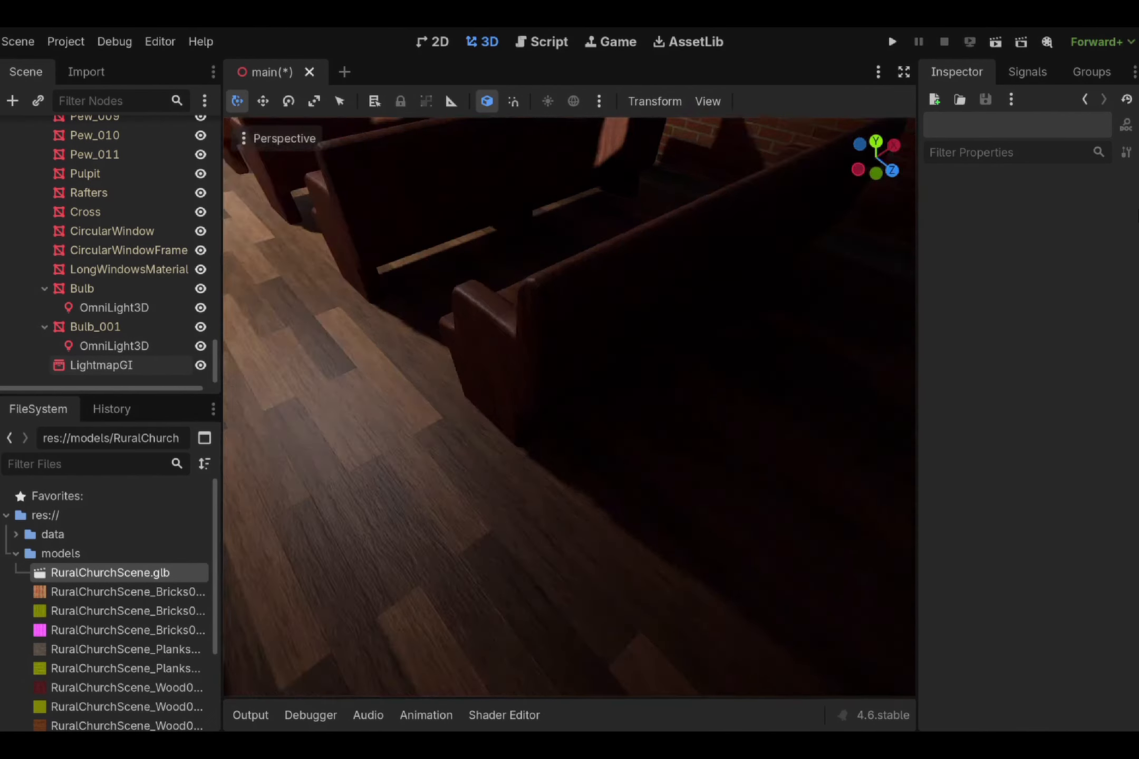
right_drag(724, 253, 575, 253)
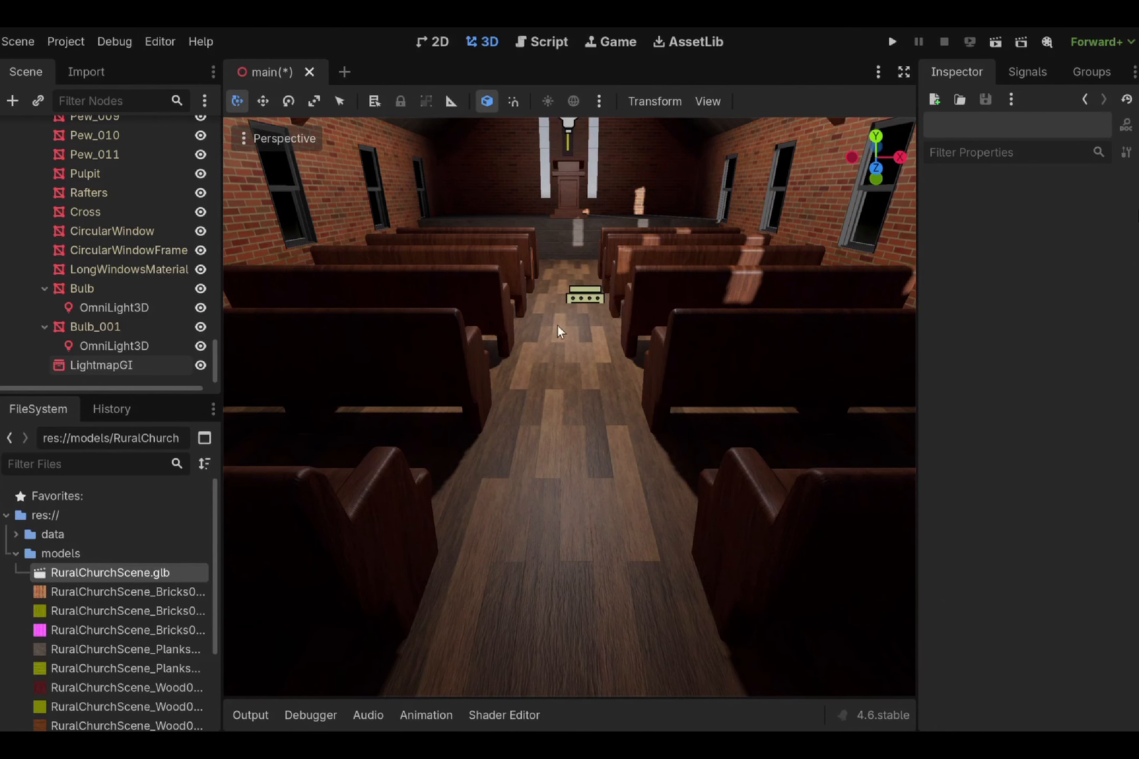
right_drag(557, 324, 583, 349)
key(d)
key(a)
key(d)
key(a)
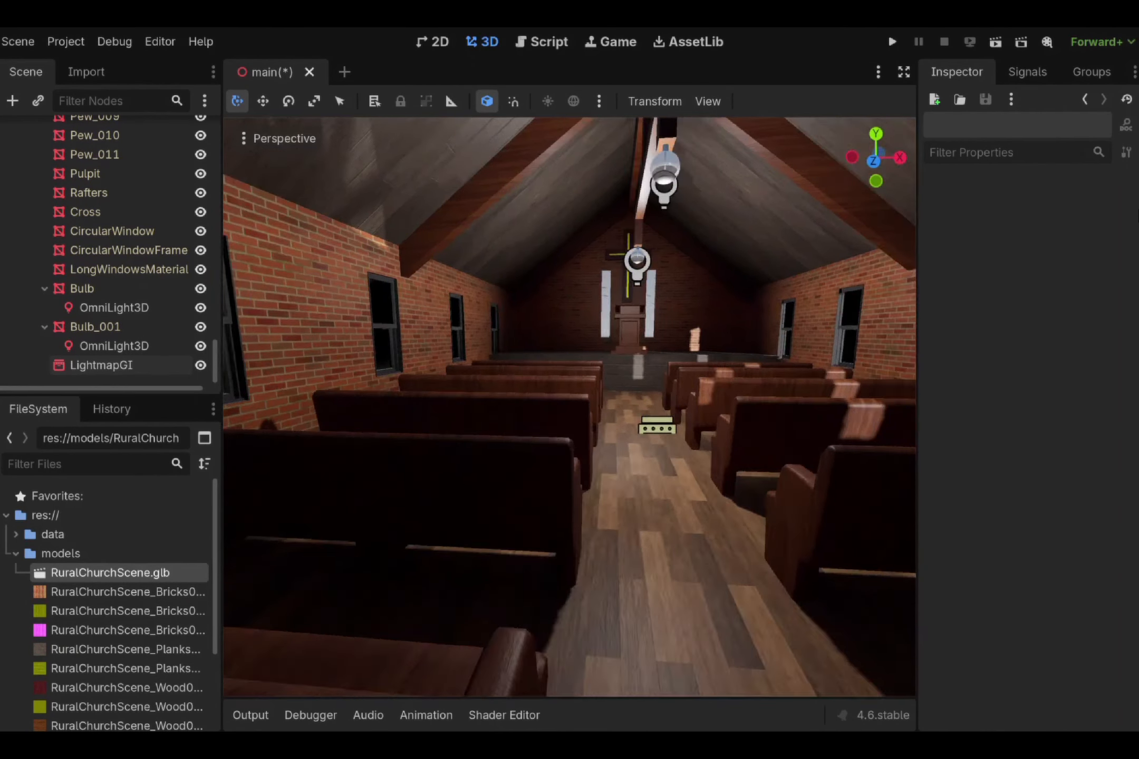
- Hide the upper window pane Window_L_005 on the side brick wall
right_drag(570, 407, 865, 388)
key(w)
key(w)
key(w)
key(a)
key(w)
key(w)
key(w)
key(s)
key(w)
click(633, 305)
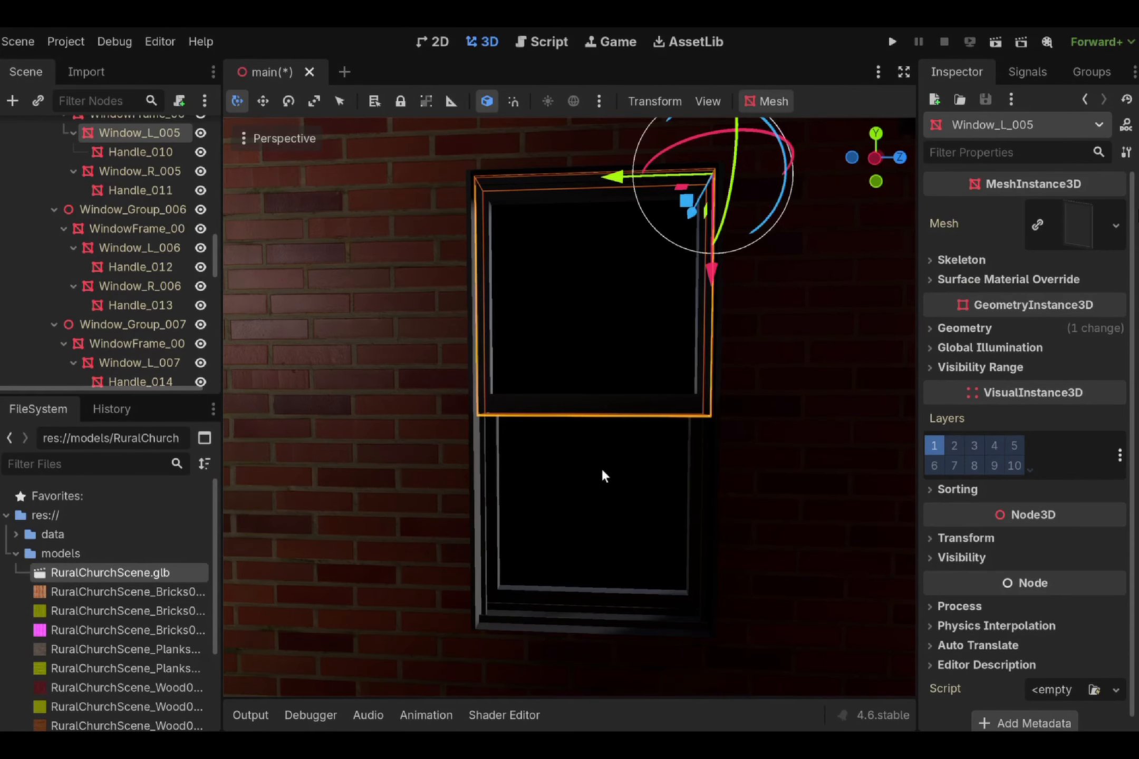
click(205, 129)
- Hide the lower pane Window_R_005 of the same side window
key(d)
right_drag(528, 337, 369, 337)
key(w)
right_drag(679, 341, 765, 364)
click(666, 387)
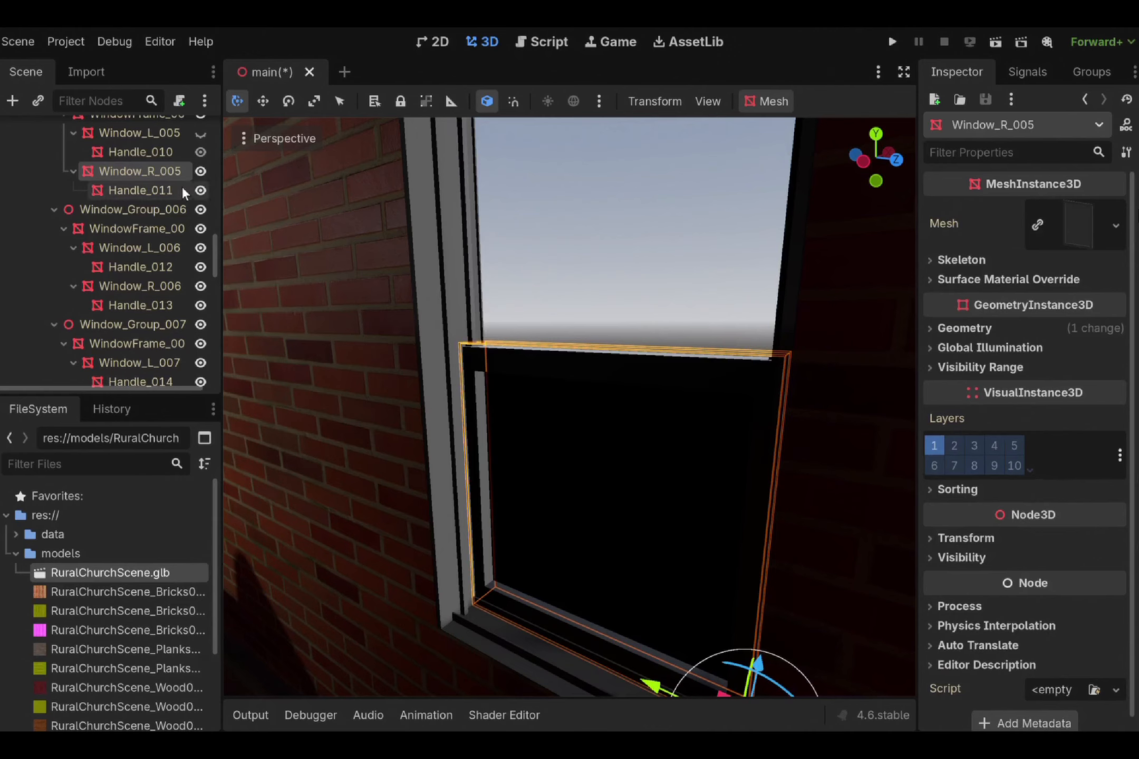
click(198, 172)
- Hide both panes of the neighbouring window, Window_L_006 and Window_R_006
key(s)
right_drag(453, 295, 398, 315)
key(s)
key(w)
key(w)
key(s)
key(w)
right_drag(557, 282, 557, 279)
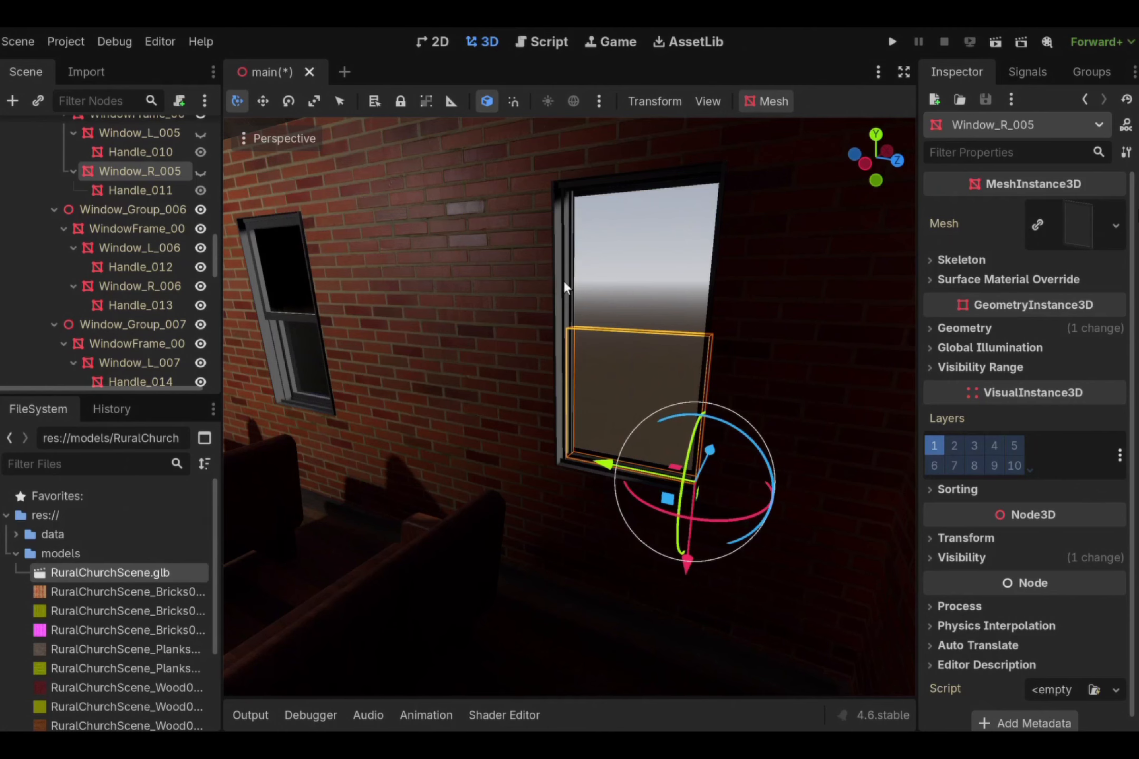
click(273, 287)
click(200, 248)
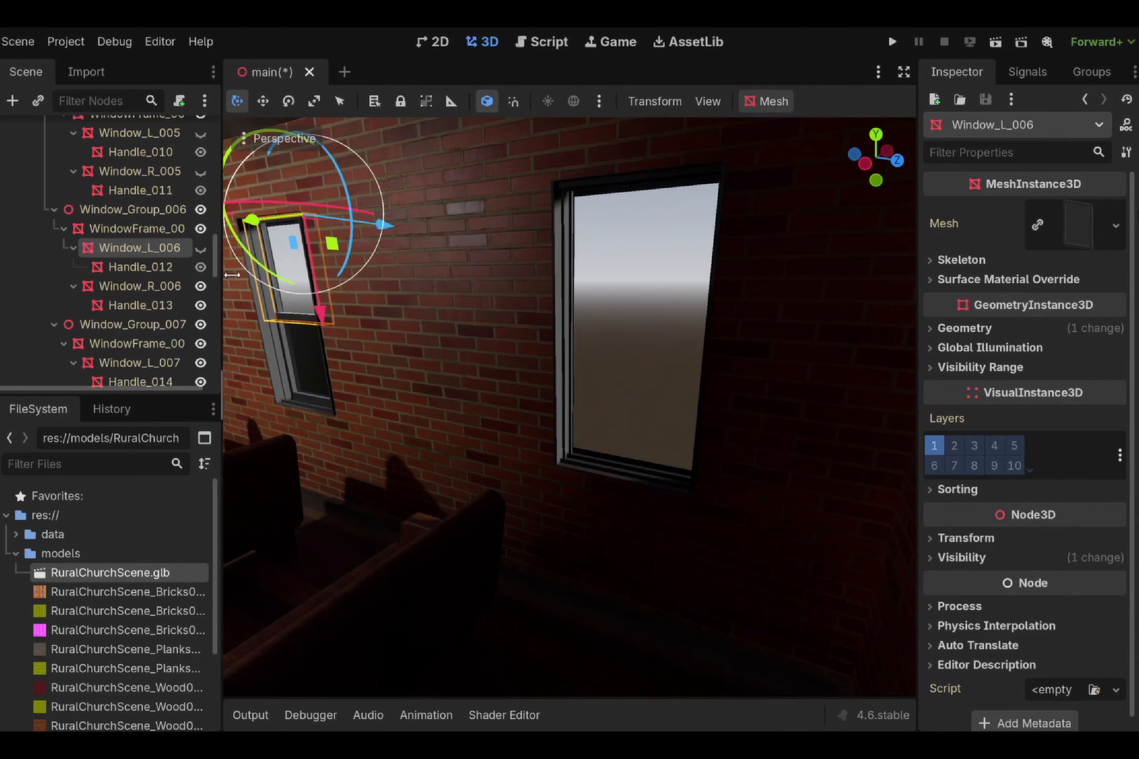
click(158, 286)
click(201, 288)
- Hide the upper pane Window_L_007 and select the lower pane of the same window
right_drag(507, 343, 227, 332)
click(536, 358)
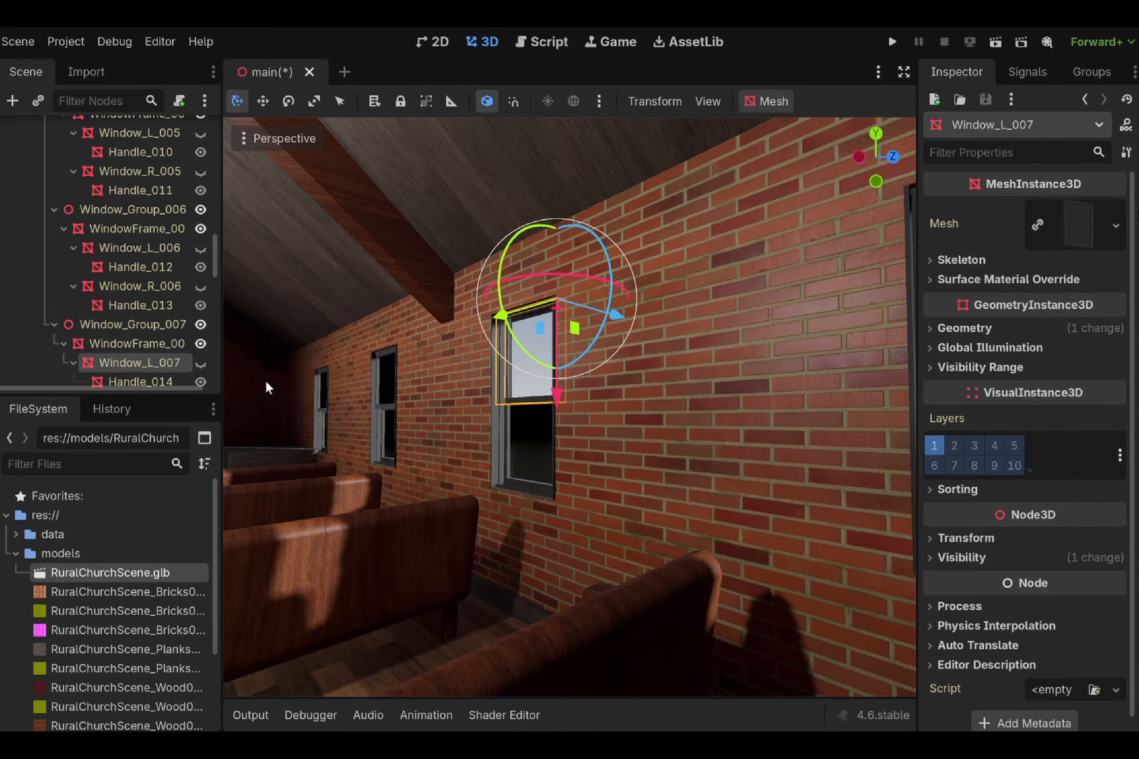
click(525, 453)
scroll(189, 298, down, 3)
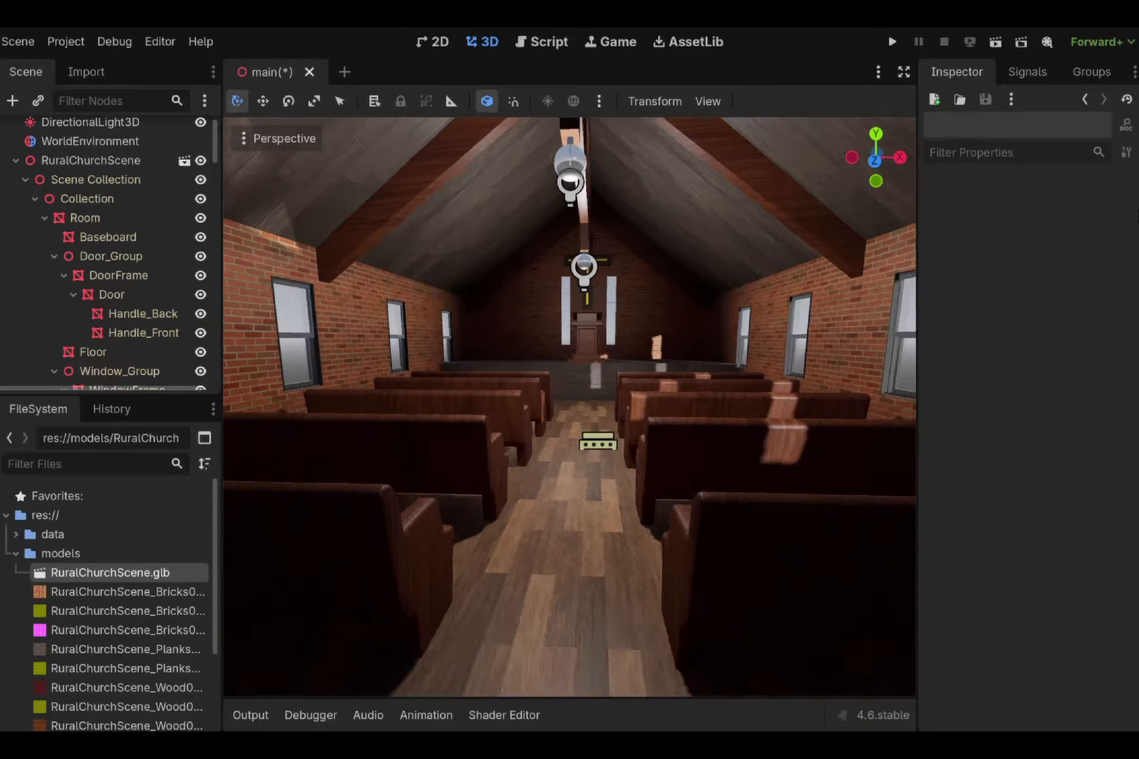
- Assign the Cross mesh's GoldAccent material to surface material override slot 1 of the Cross
right_drag(570, 407, 586, 410)
key(s)
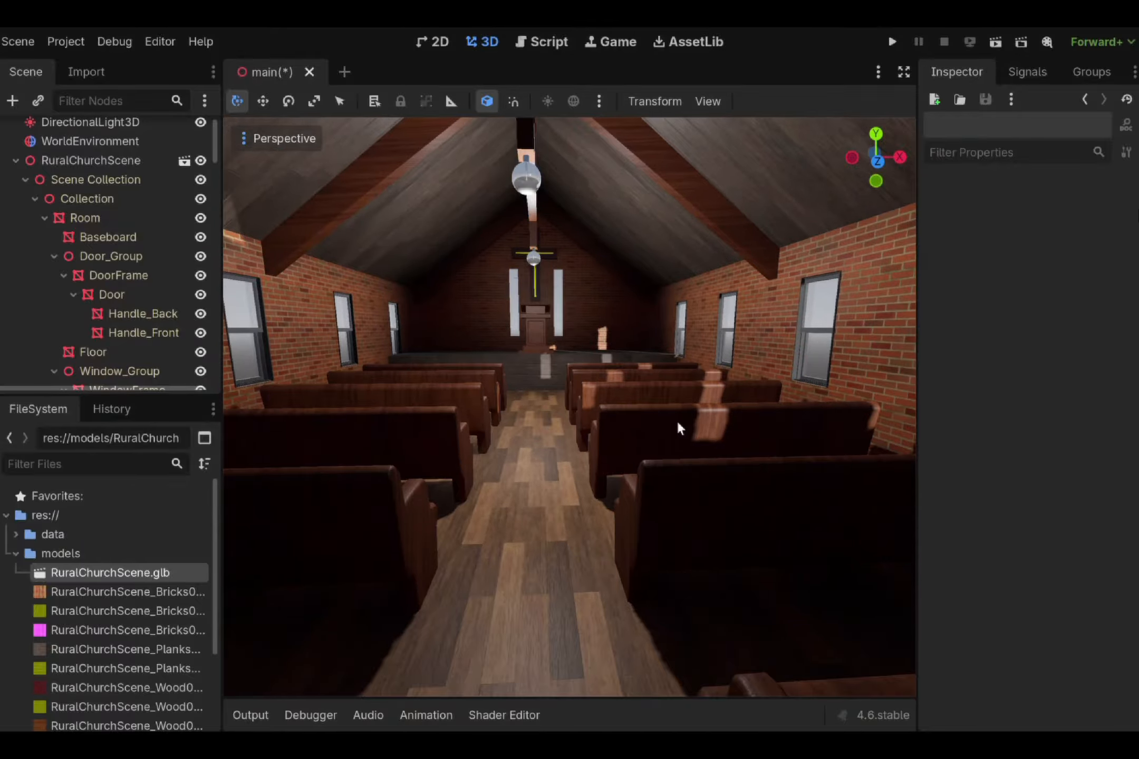
right_drag(643, 432, 665, 406)
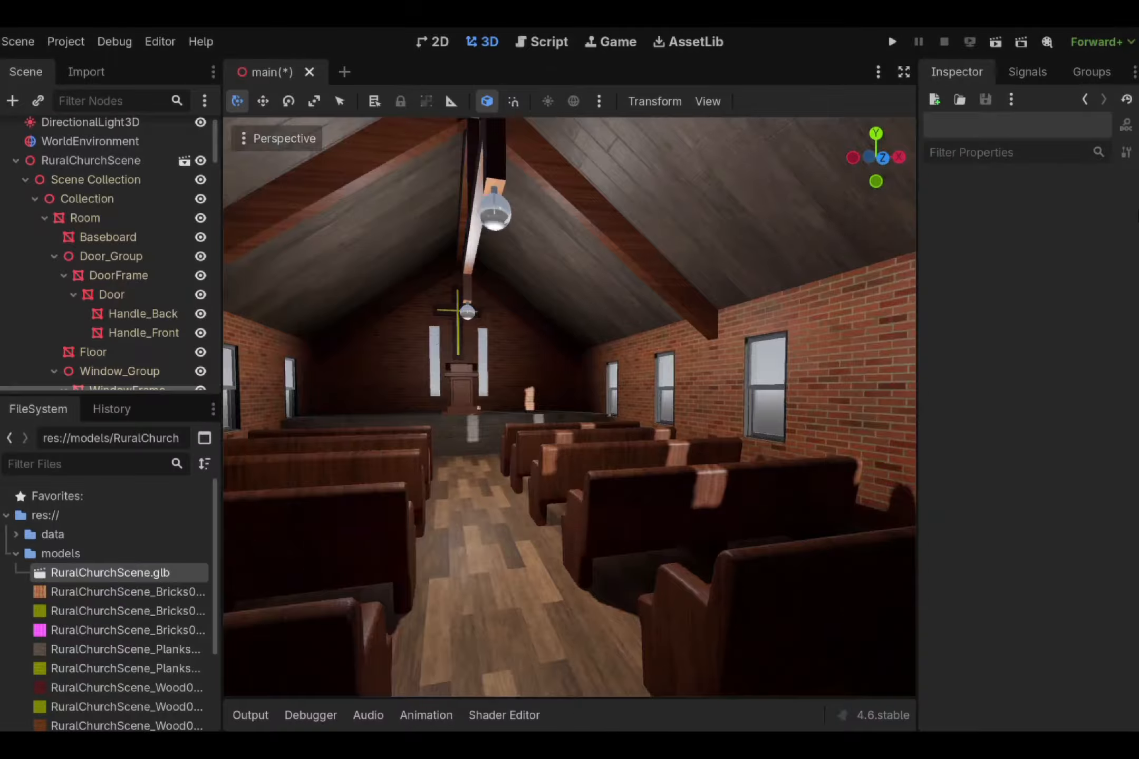
key(w)
mouse_move(506, 312)
right_down()
mouse_move(480, 303)
mouse_move(506, 311)
right_up()
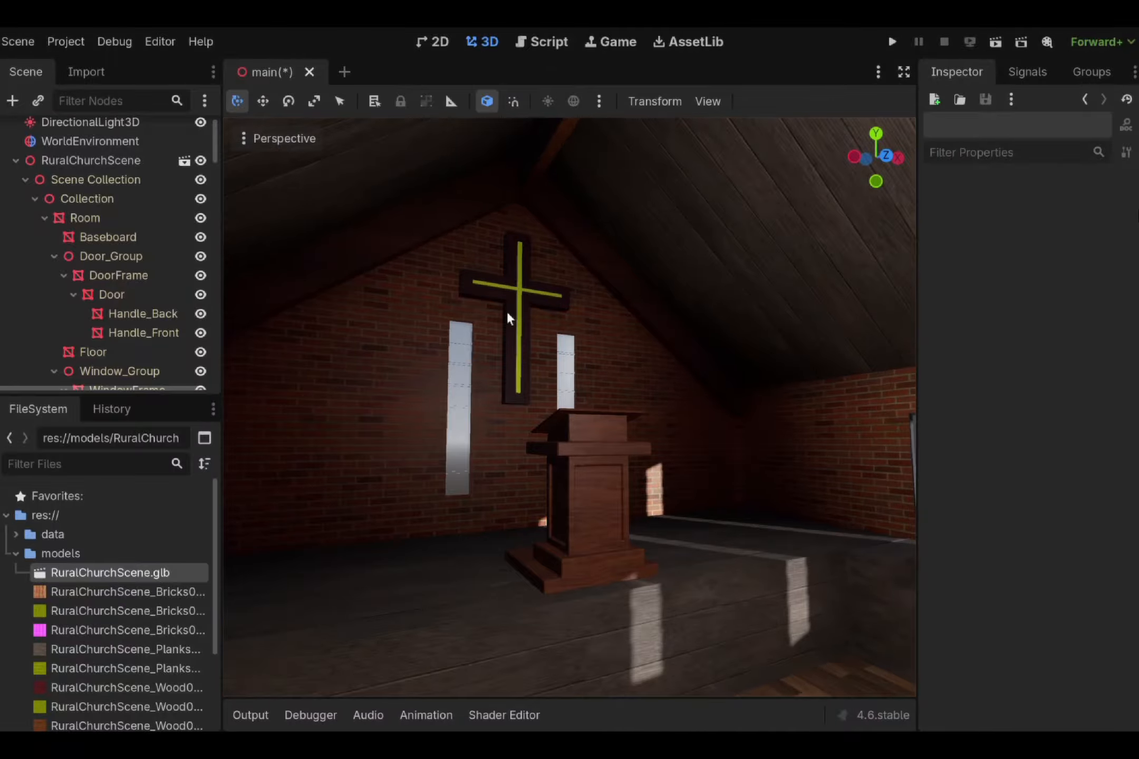
click(517, 295)
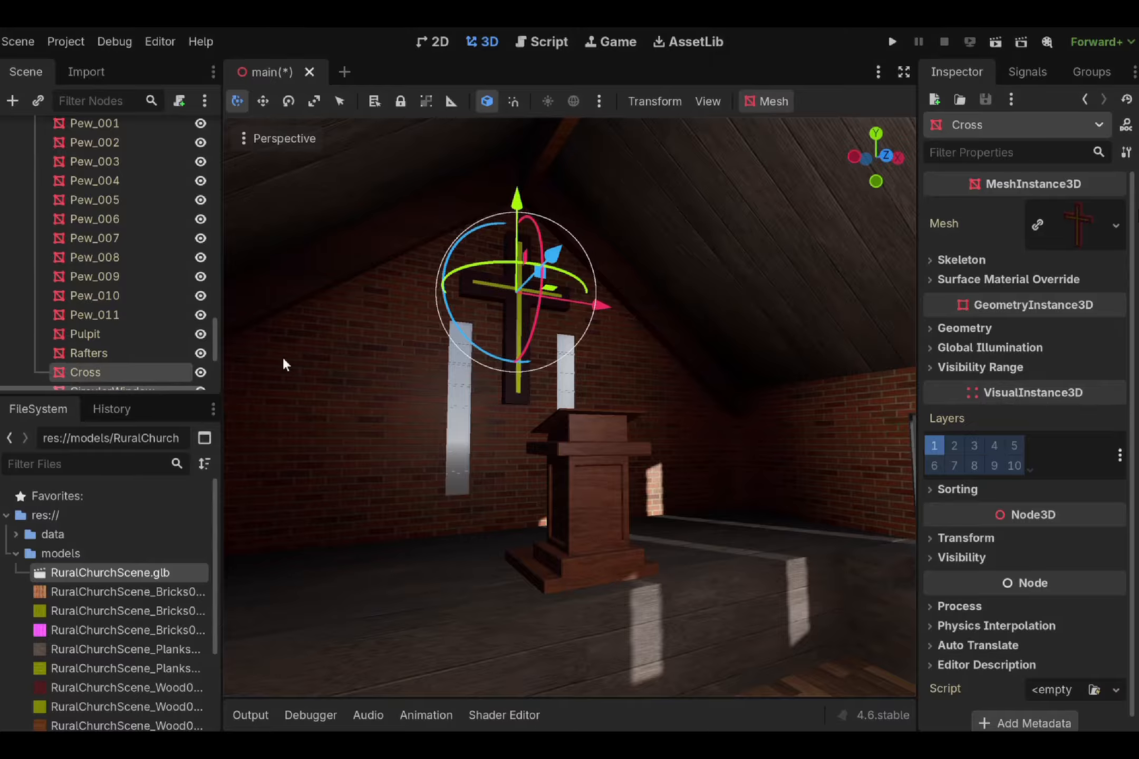
click(936, 278)
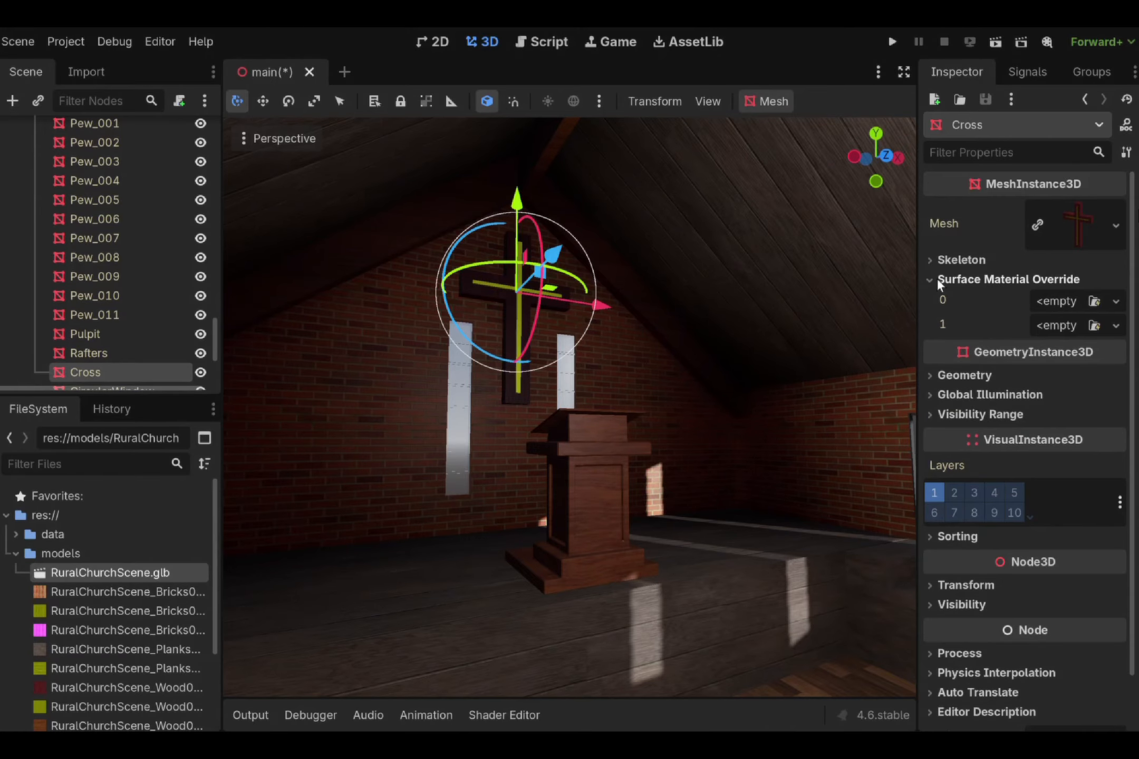
click(935, 279)
click(1078, 219)
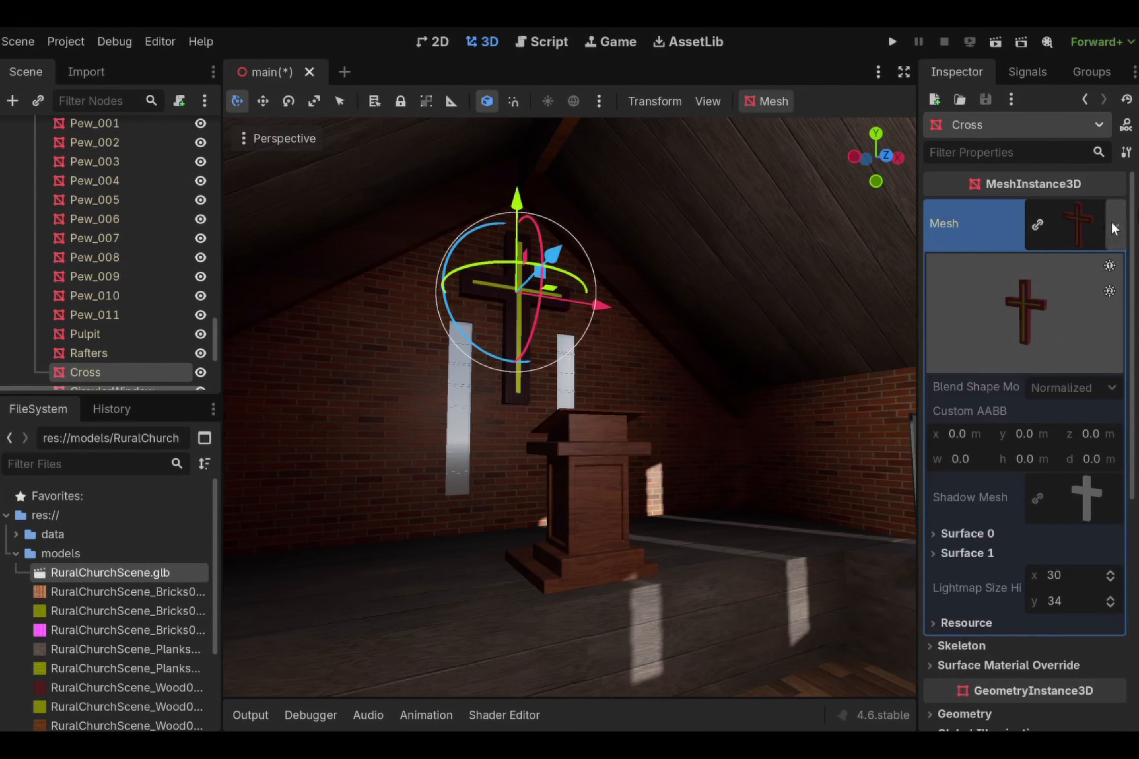
click(968, 552)
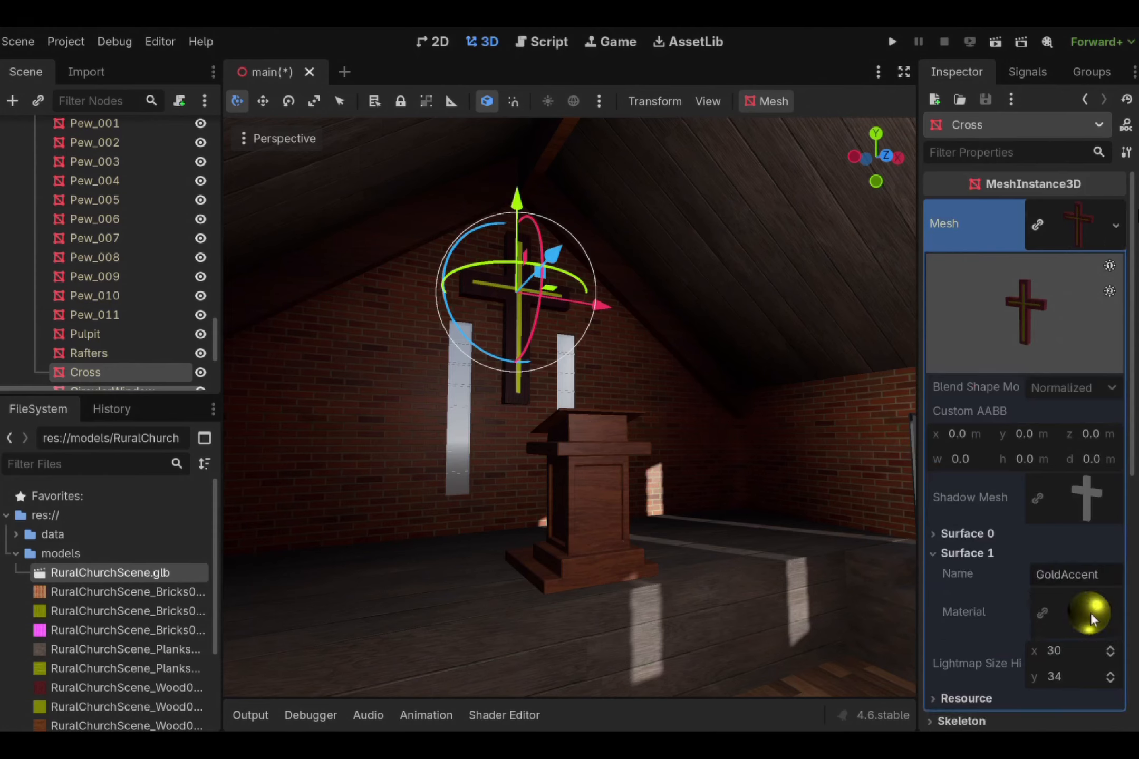
click(1080, 223)
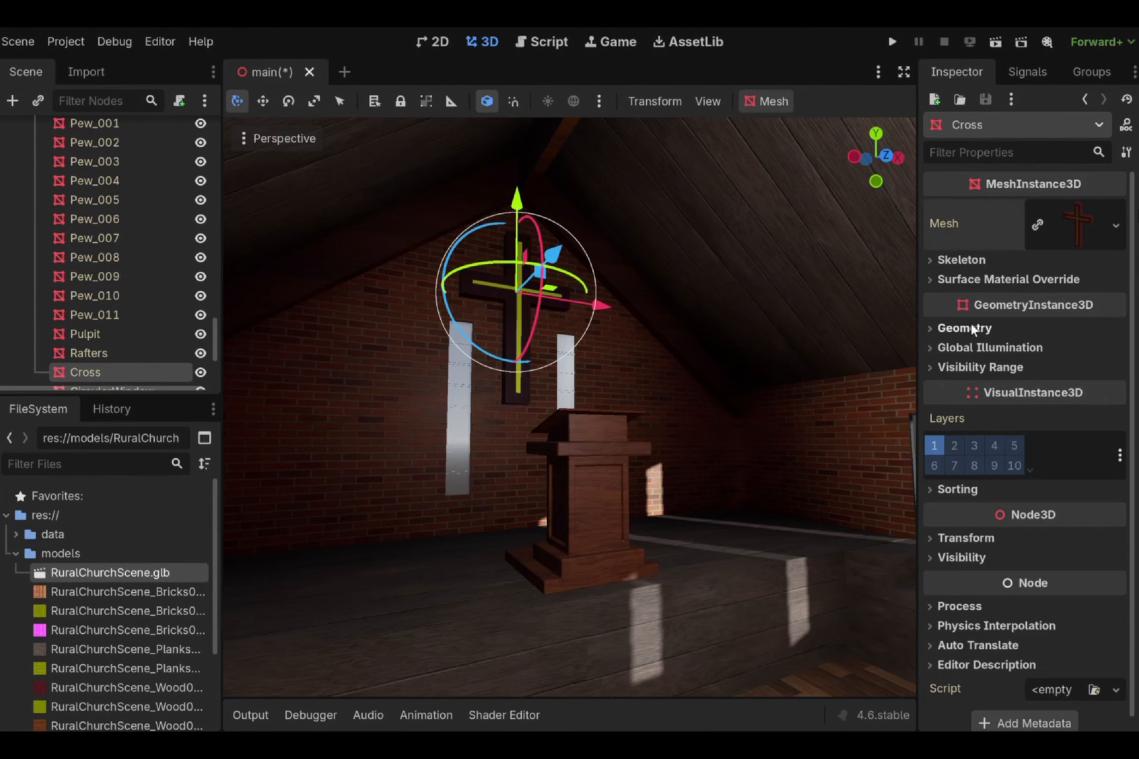
click(1004, 279)
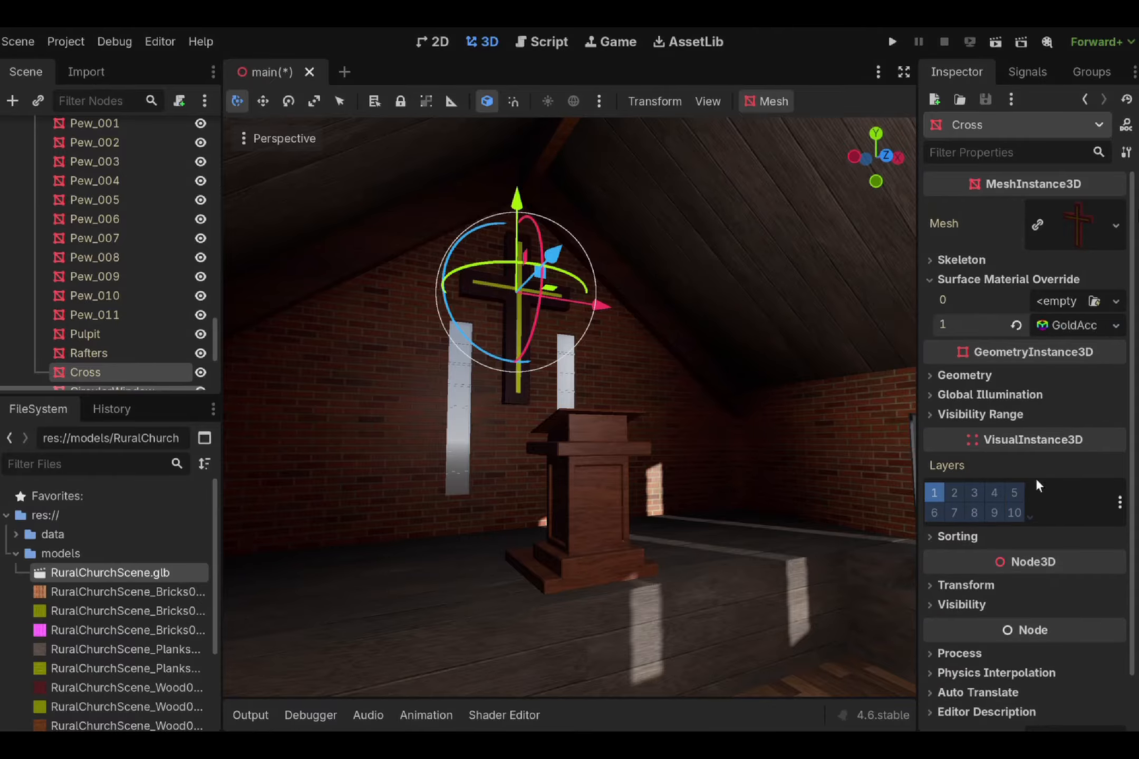
- Change the albedo color of the cross's GoldAccent override material to a warm orange gold
click(1078, 341)
scroll(1039, 586, down, 1)
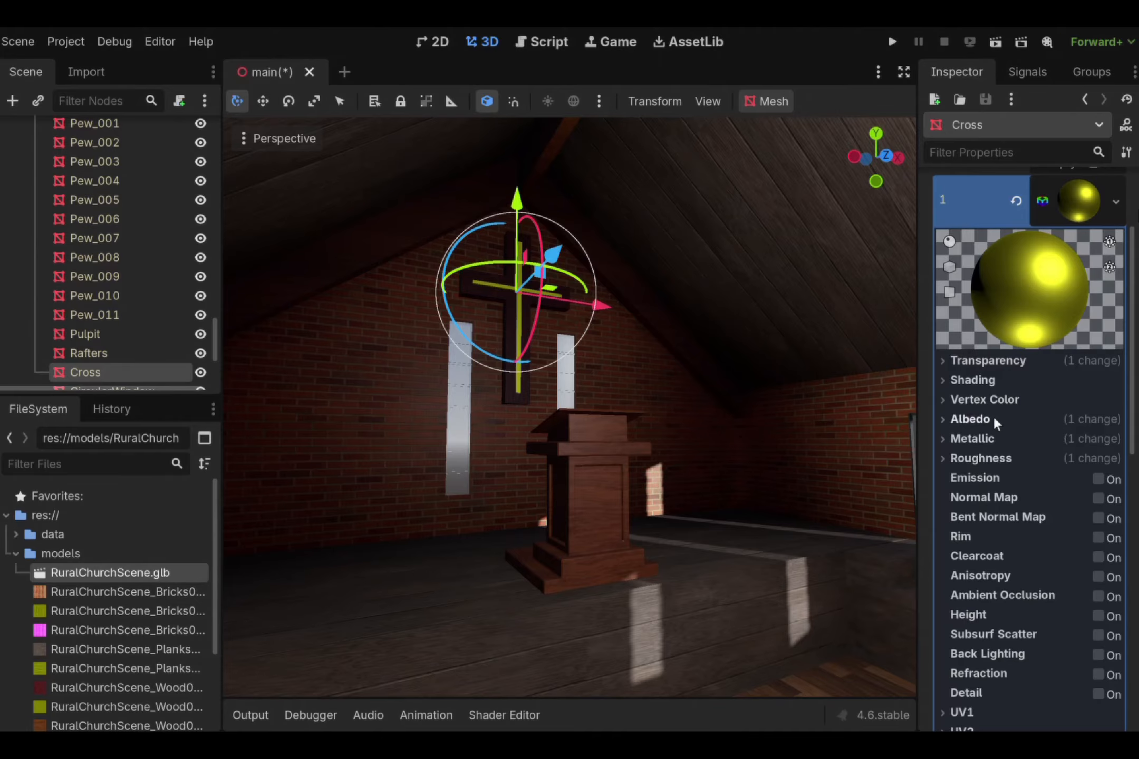
click(970, 419)
drag(1034, 334, 1003, 329)
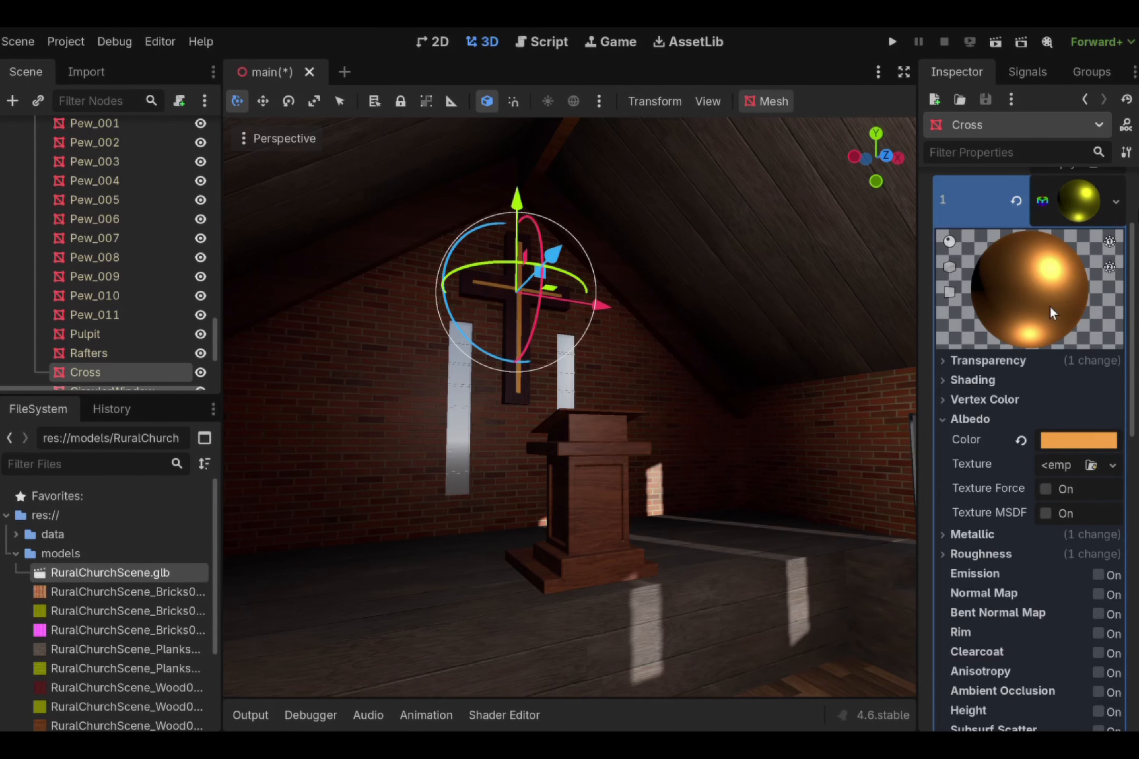
- Hide the OmniLight3D node under Bulb
key(s)
right_drag(690, 435, 1134, 442)
key(w)
key(w)
key(a)
key(w)
right_drag(448, 395, 865, 369)
key(d)
scroll(160, 275, down, 5)
click(200, 308)
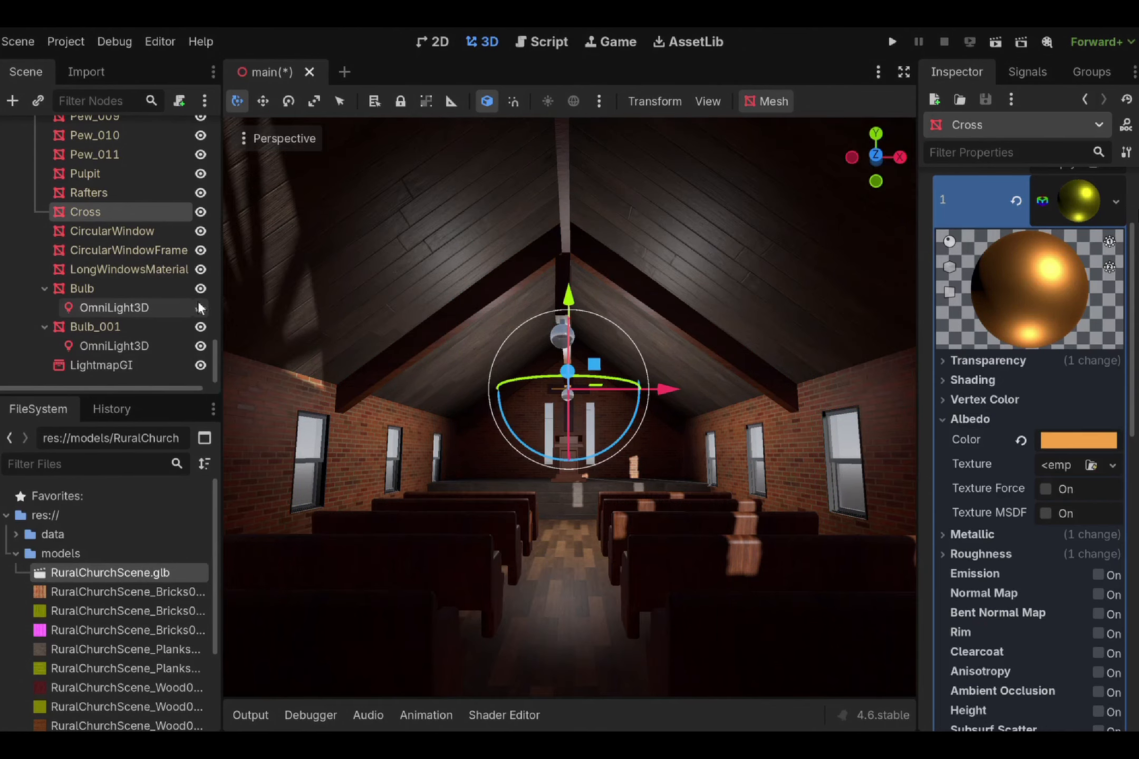
- Hide the OmniLight3D under Bulb_001 and examine the church interior without bulb lighting
right_drag(559, 385, 495, 353)
key(w)
click(200, 346)
key(d)
right_drag(559, 377, 562, 319)
click(574, 381)
key(a)
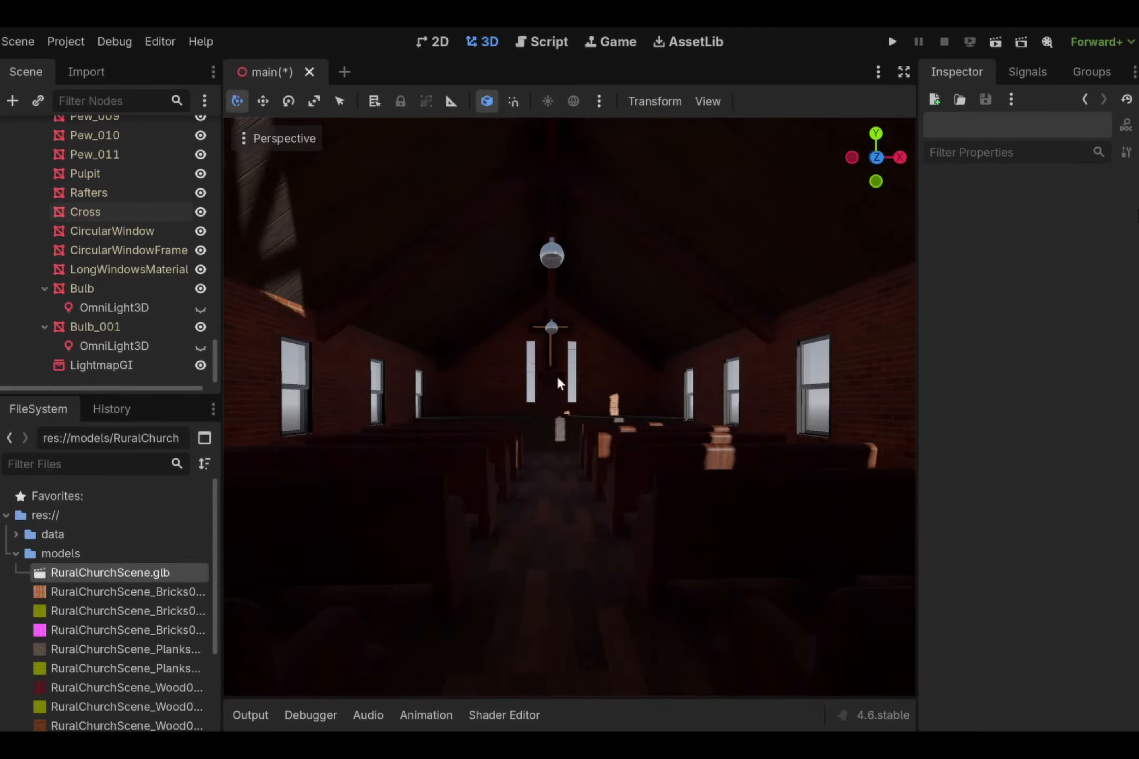
key(a)
right_drag(562, 375, 491, 380)
key(d)
- Make the OmniLight3D nodes under Bulb_001 and Bulb visible again
click(202, 347)
key(d)
key(w)
key(w)
click(200, 308)
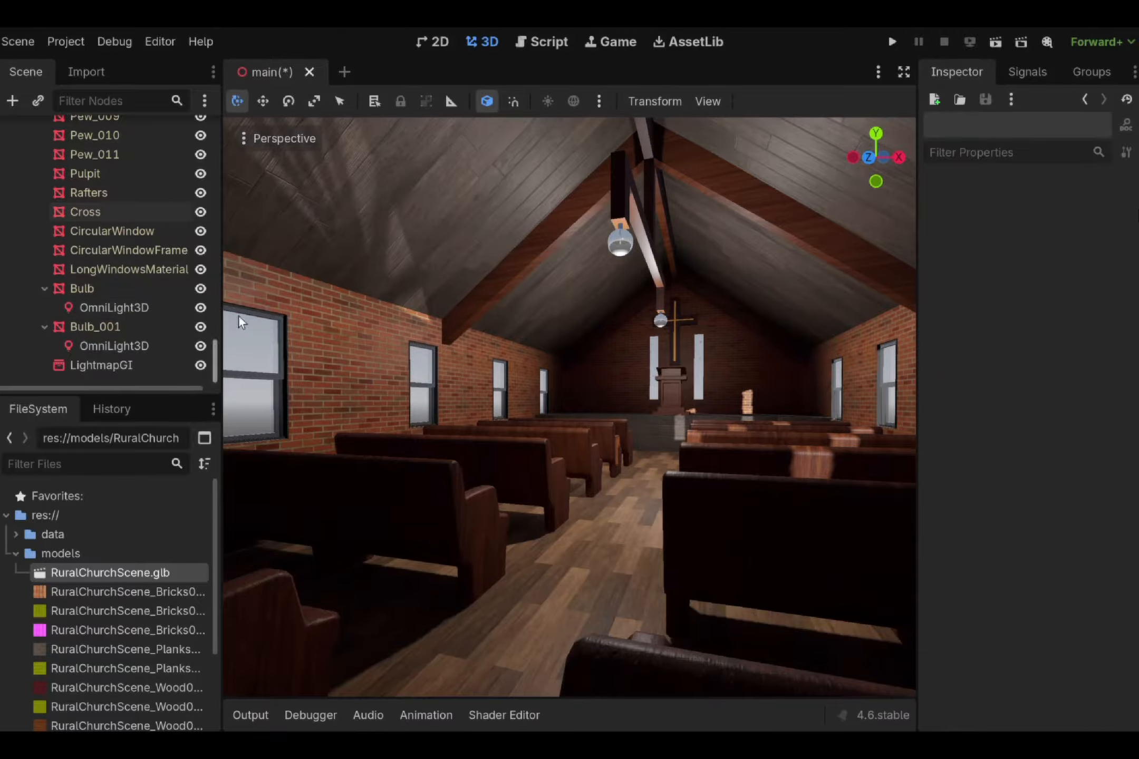
- Toggle both bulb OmniLight3D nodes off and back on to compare the church lighting
click(200, 310)
click(200, 346)
right_drag(369, 364, 564, 327)
key(w)
key(w)
click(201, 346)
click(201, 308)
right_drag(400, 327, 428, 319)
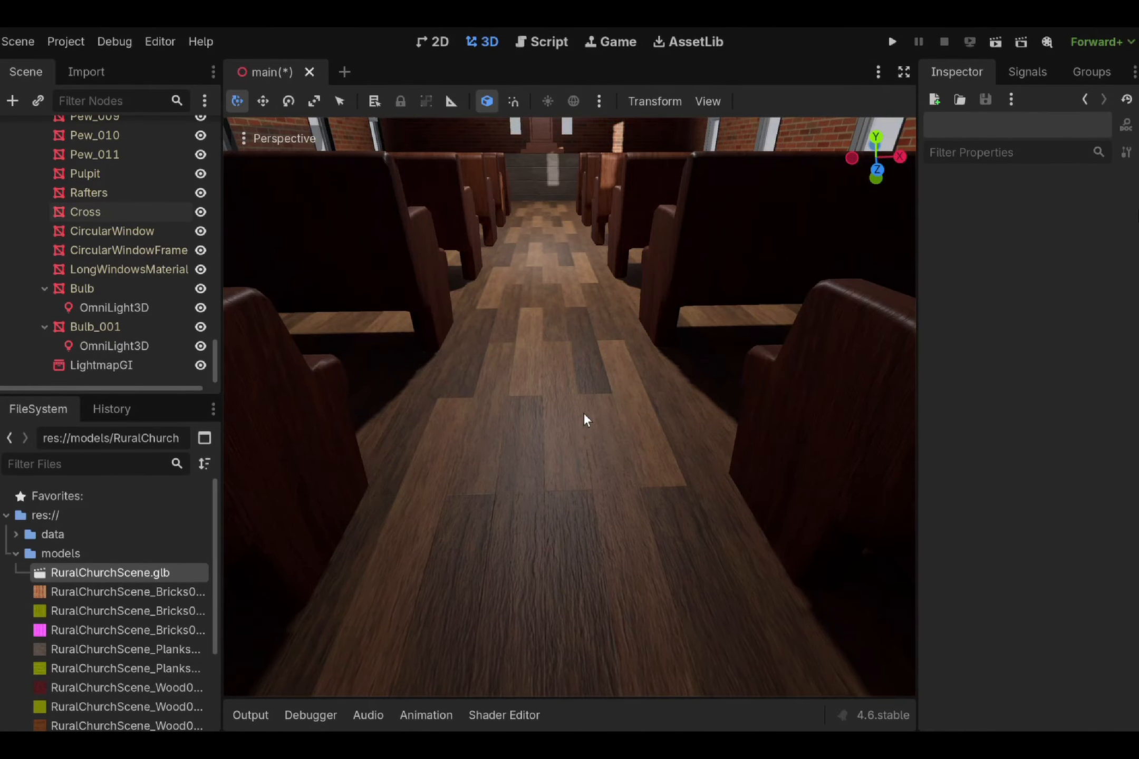
- Assign the Floor mesh's ChurchFloor material to surface material override slot 0 and expand its properties
mouse_move(583, 412)
right_down()
mouse_move(493, 491)
mouse_move(583, 409)
right_up()
click(559, 494)
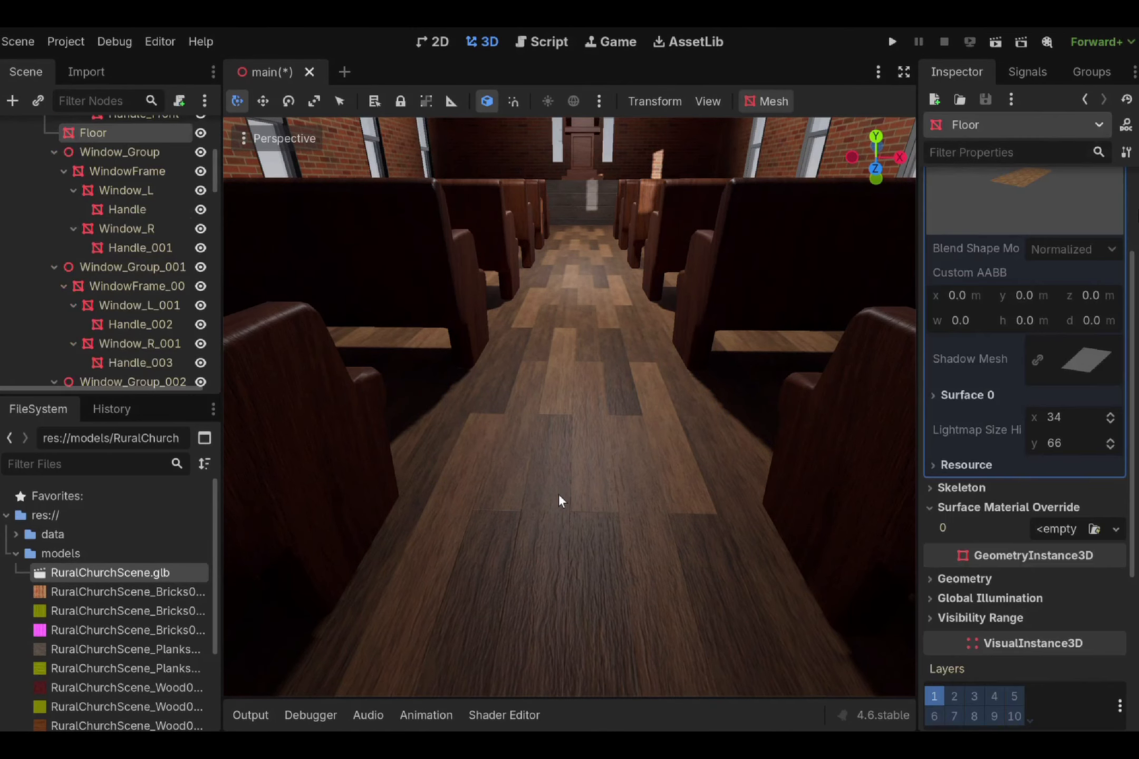
right_drag(559, 494, 641, 429)
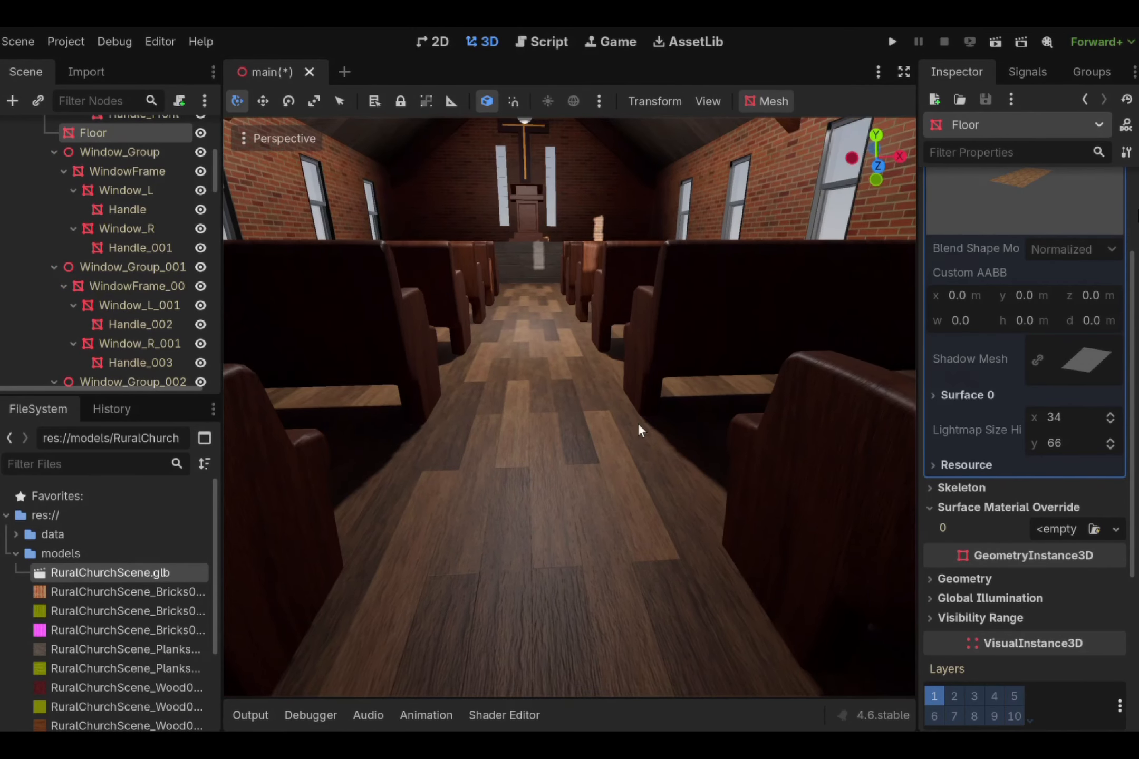
click(968, 503)
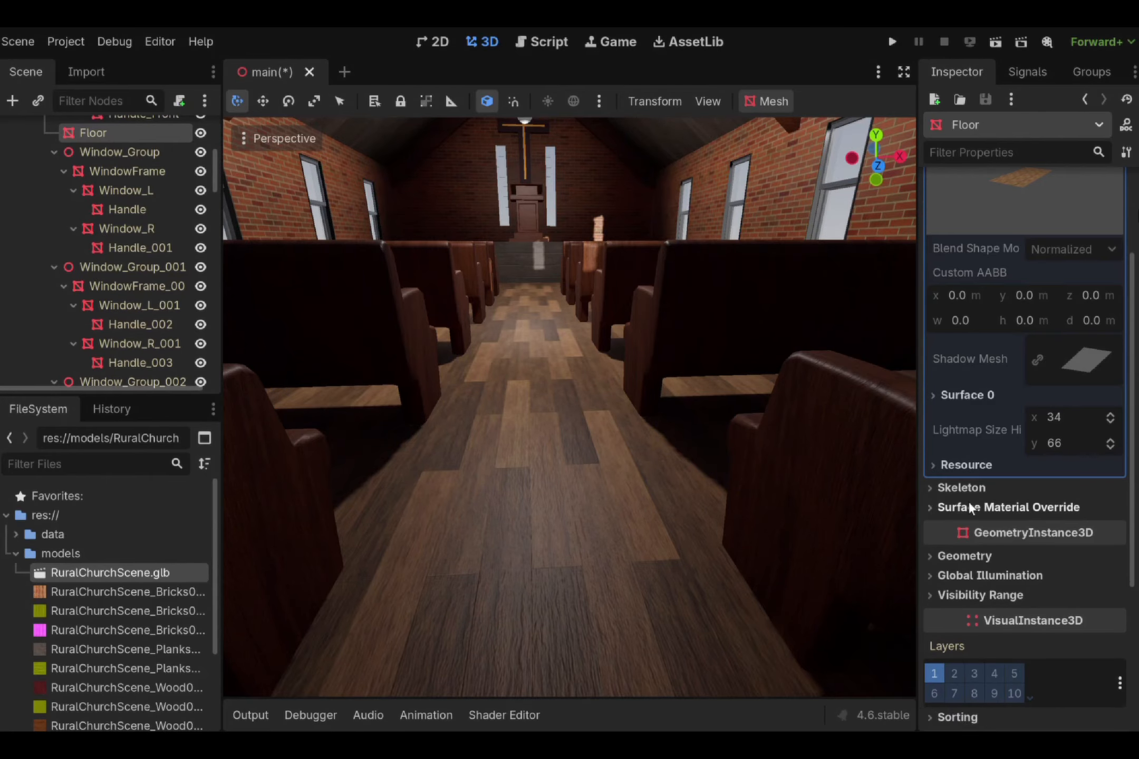
click(968, 503)
scroll(1074, 263, up, 2)
click(956, 444)
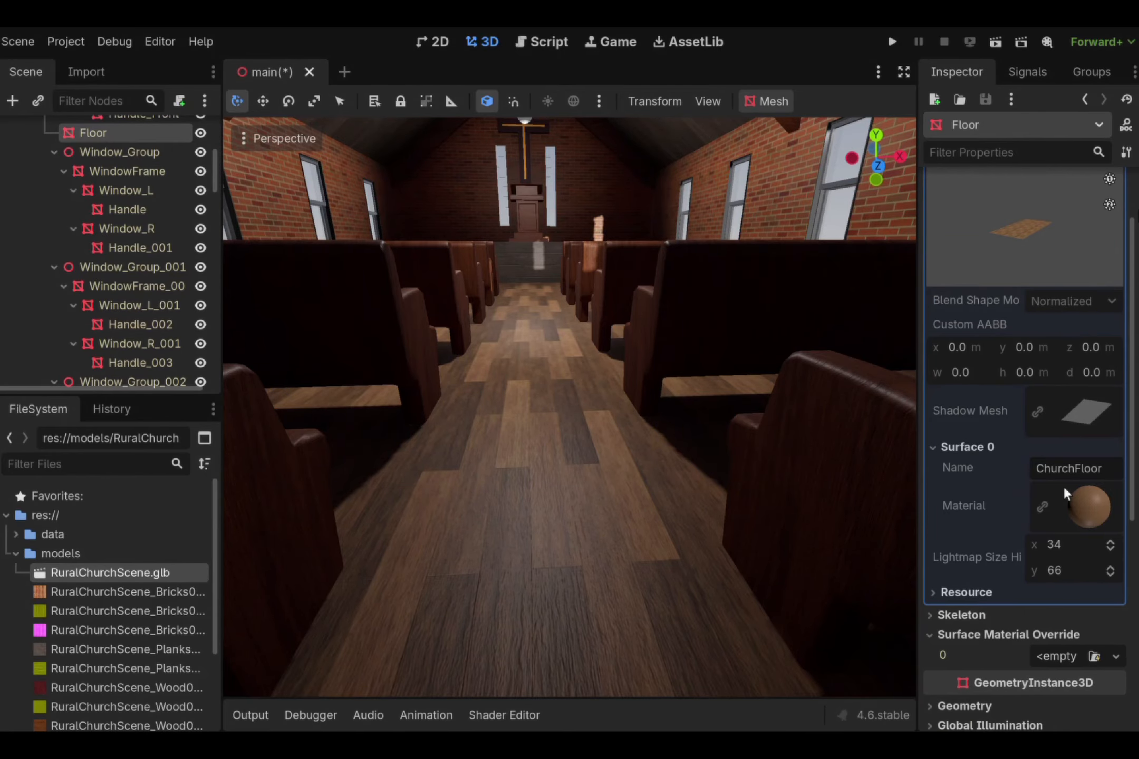
click(1083, 508)
click(999, 445)
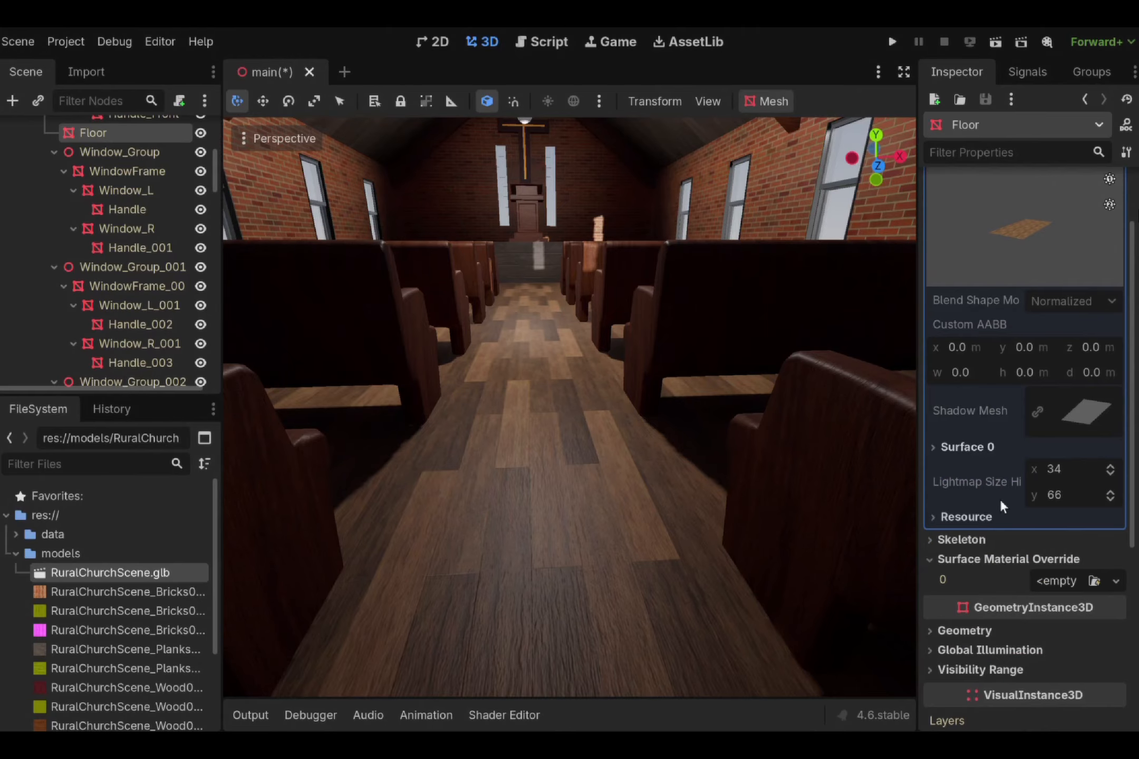
click(1032, 695)
scroll(1048, 553, down, 6)
scroll(1051, 537, down, 2)
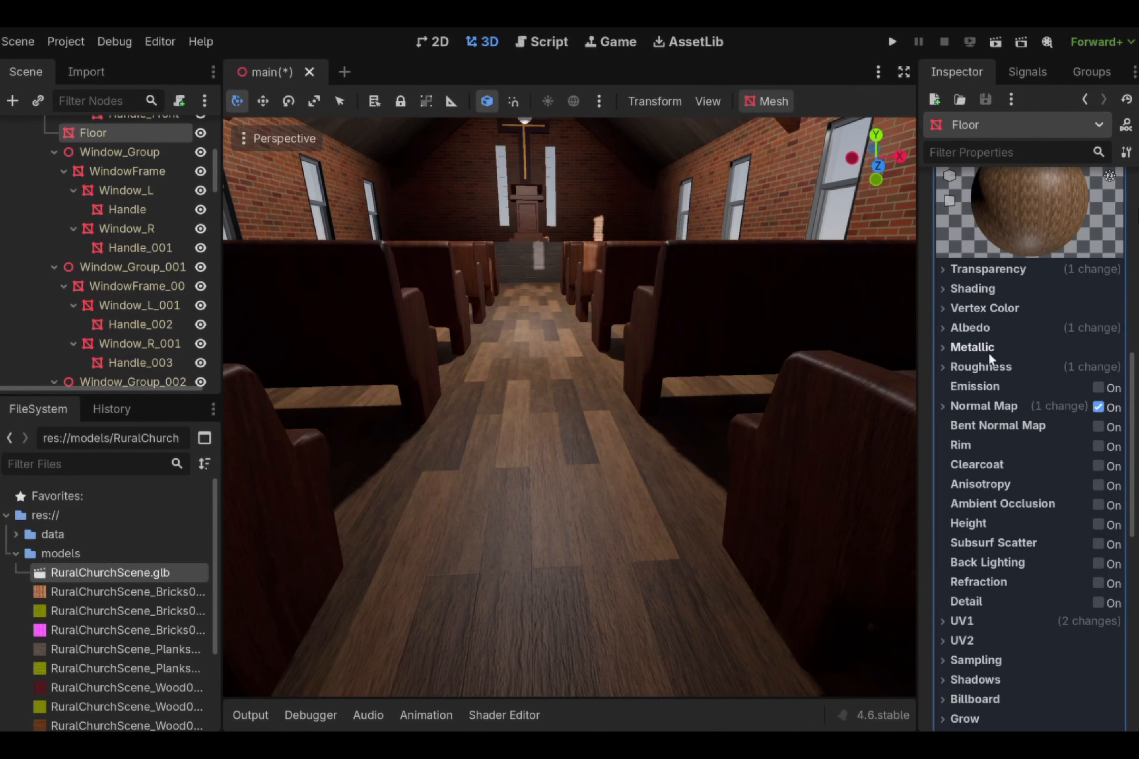
- Set the floor override material's roughness to 0.35
click(972, 347)
mouse_move(1045, 376)
mouse_down()
mouse_move(1082, 376)
mouse_move(1046, 381)
mouse_up()
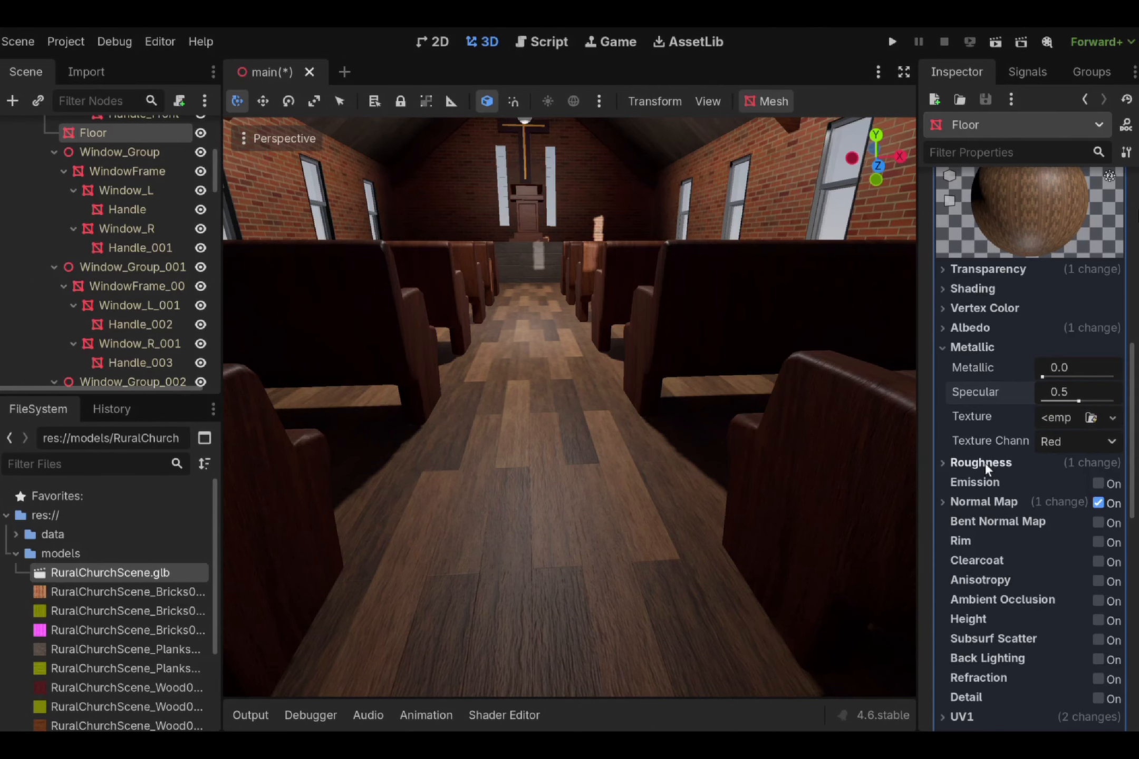
click(980, 462)
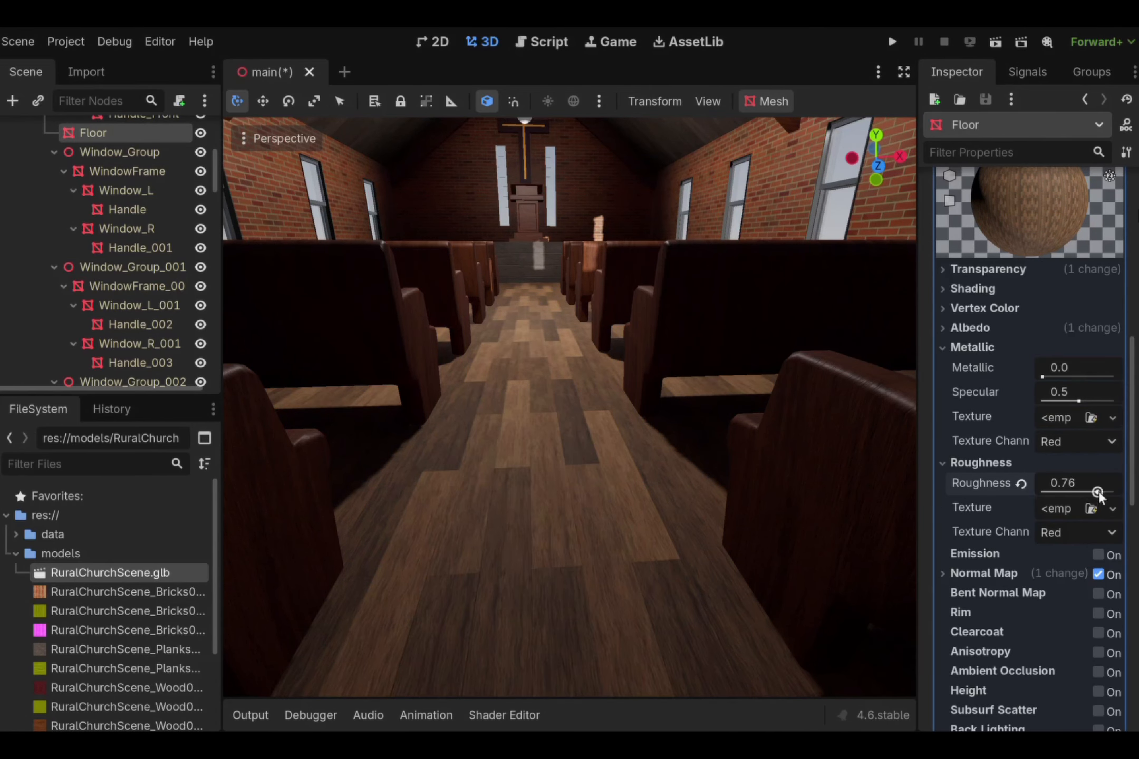
drag(1069, 493, 1068, 493)
- Set the floor override material's metallic to 0.13 and specular to 0.31, checking the reflections along the aisle
right_drag(844, 433, 807, 451)
key(s)
key(w)
key(w)
key(s)
mouse_move(1062, 379)
mouse_down()
mouse_move(1115, 377)
mouse_move(1050, 378)
mouse_move(1096, 401)
mouse_move(1060, 399)
mouse_up()
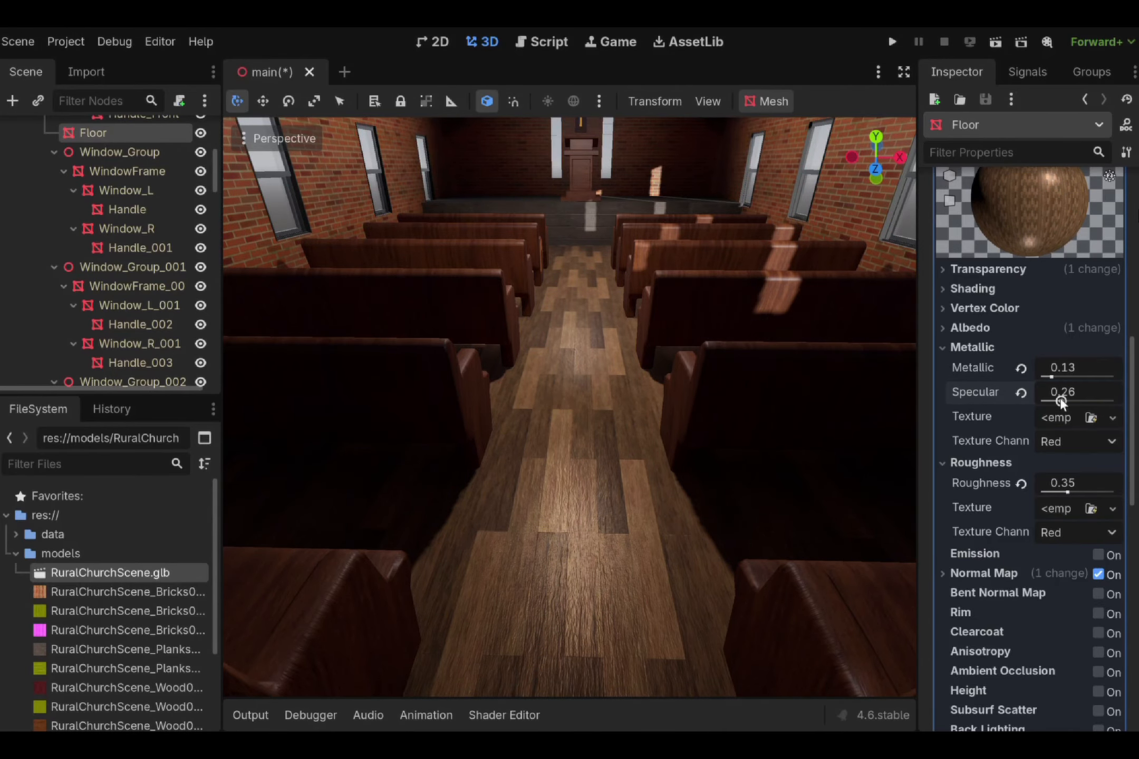
key(d)
right_drag(652, 390, 656, 395)
key(a)
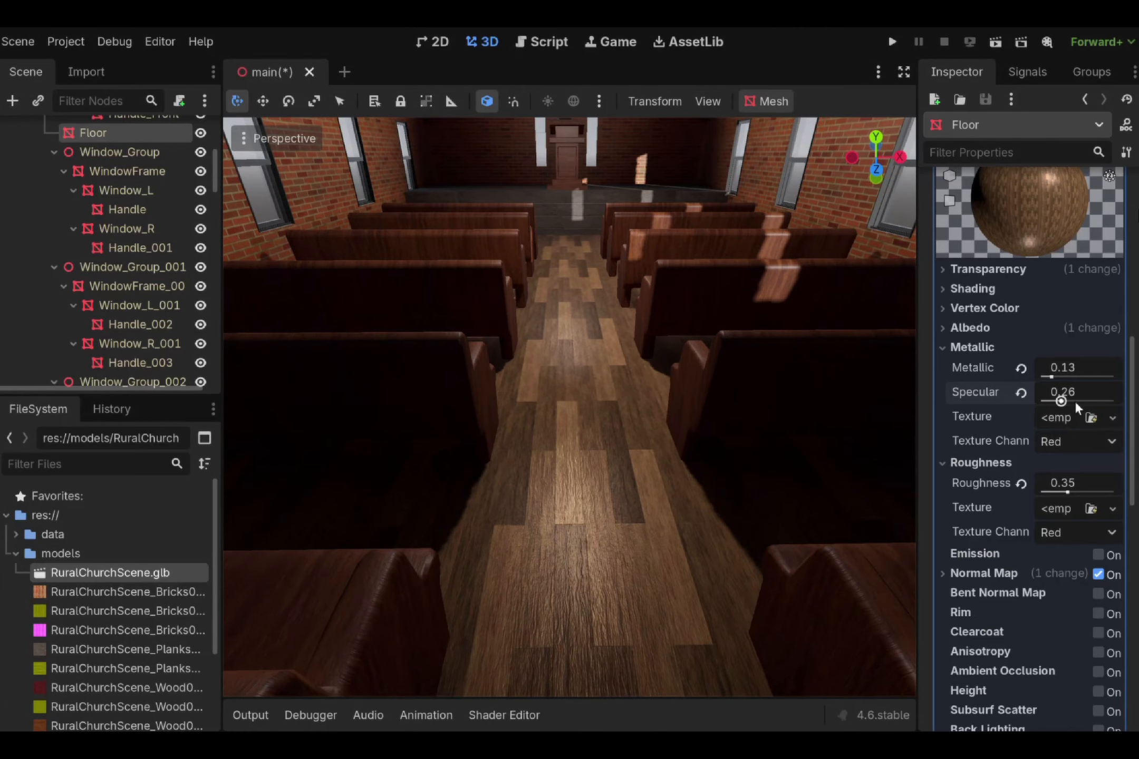
scroll(179, 293, down, 15)
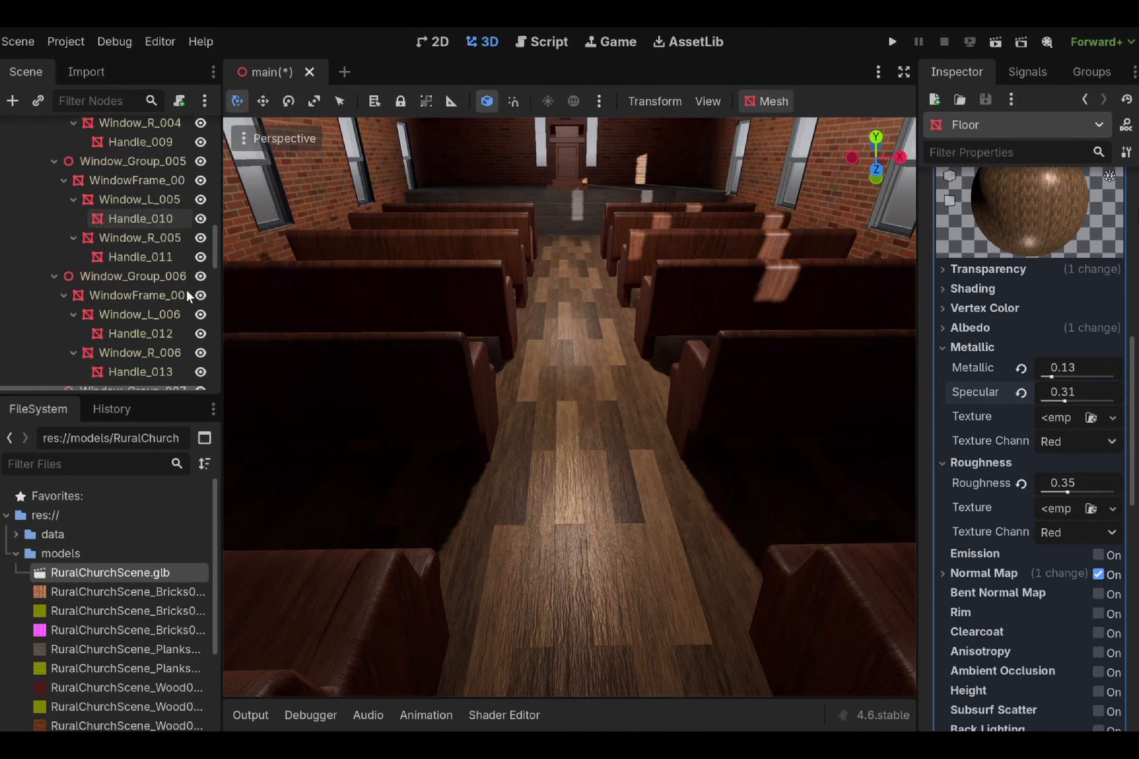
- Hide and show each bulb's OmniLight3D in turn to judge its effect on the floor's reflections
click(199, 348)
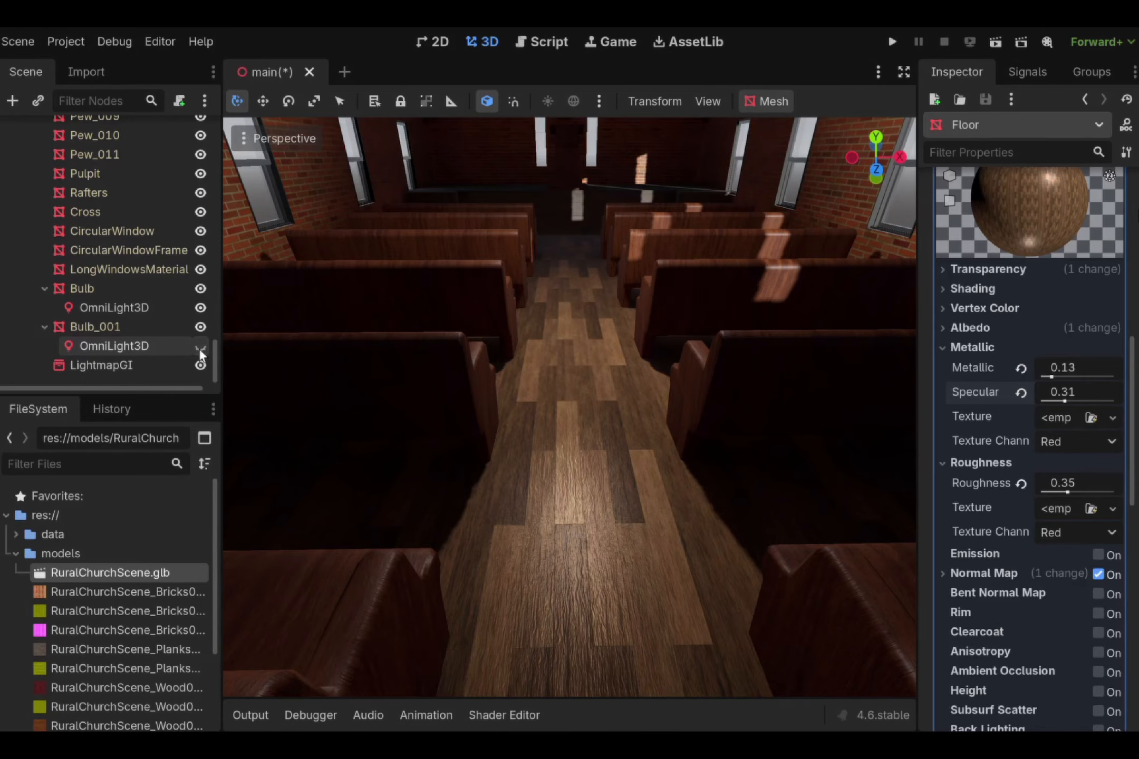
click(199, 348)
click(201, 308)
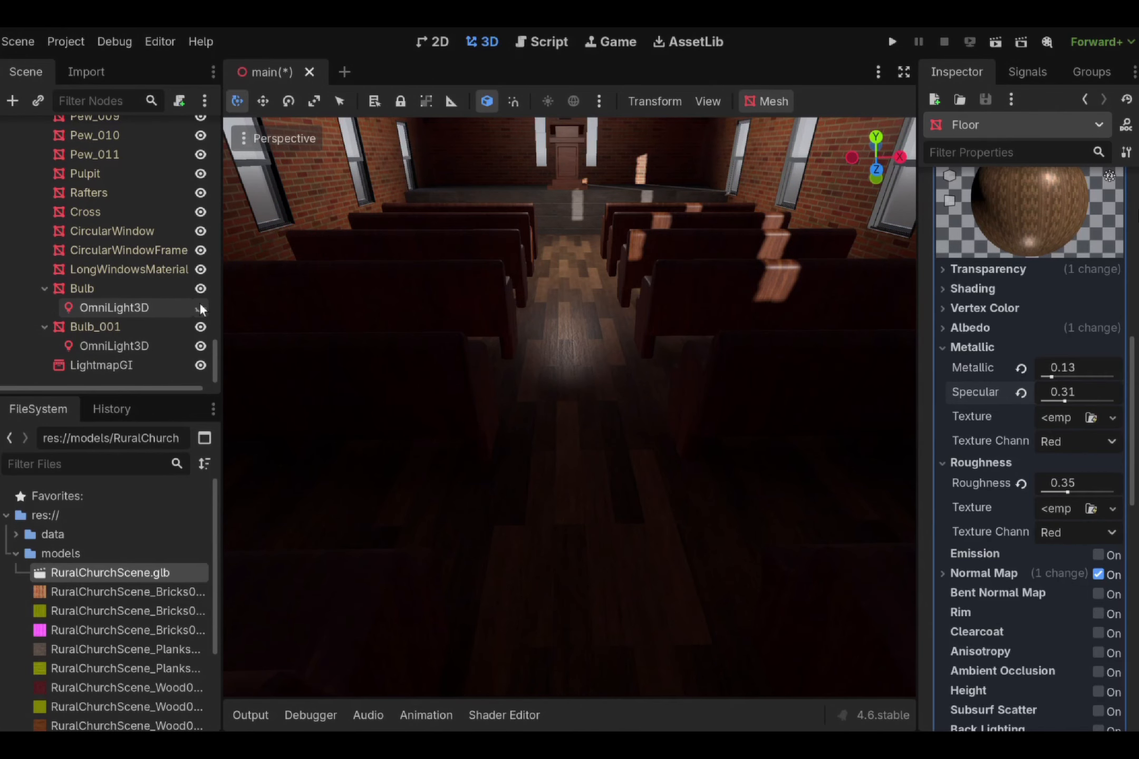
click(201, 308)
- Examine the pews, wood textures and ceiling from several viewpoints along the church aisle
scroll(483, 334, down, 10)
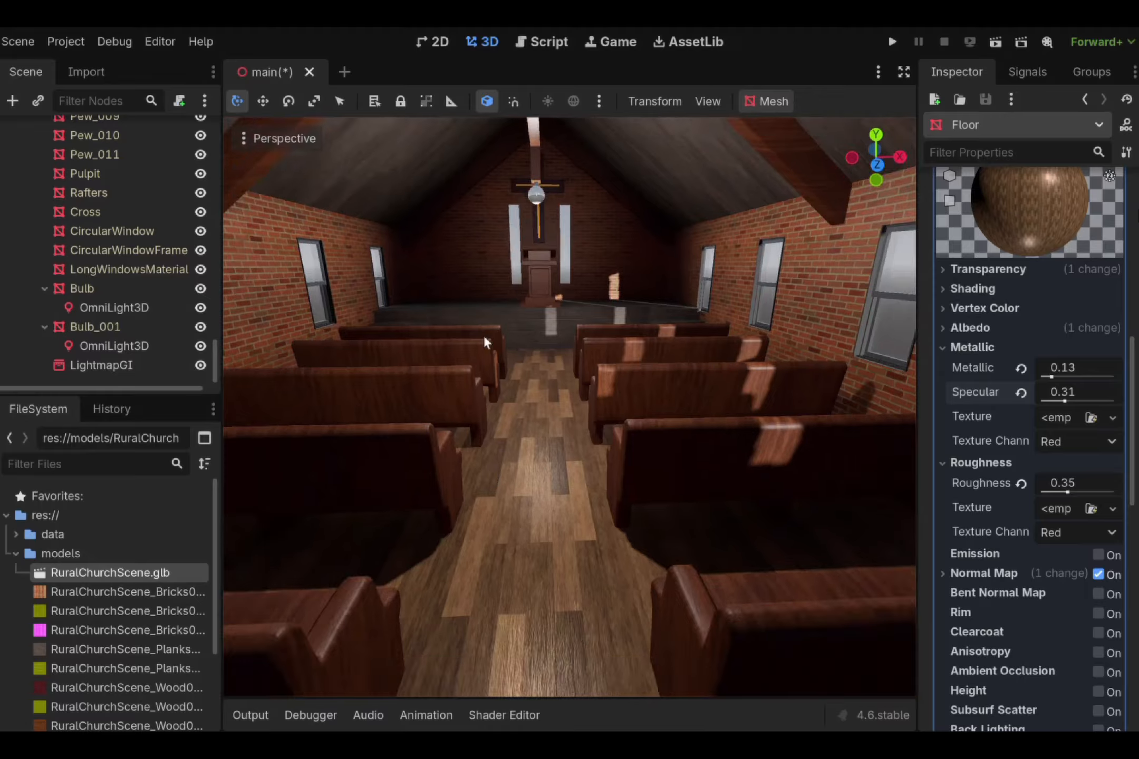
click(483, 334)
scroll(140, 615, down, 4)
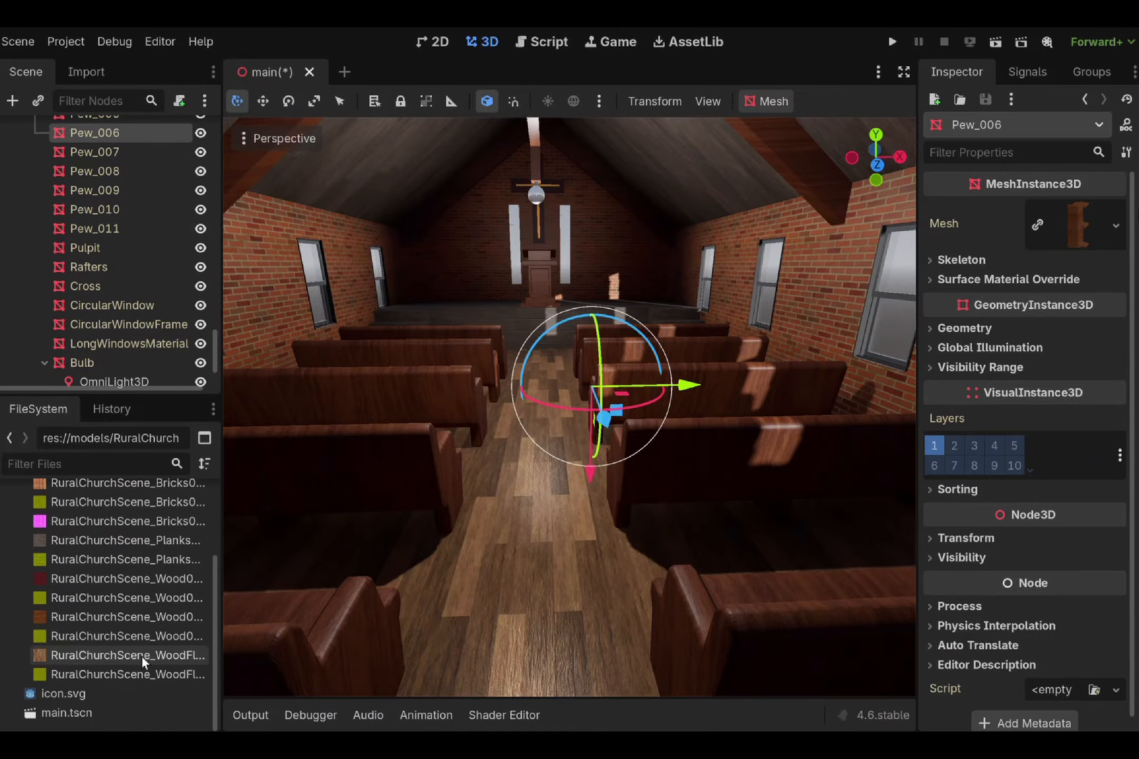
click(107, 613)
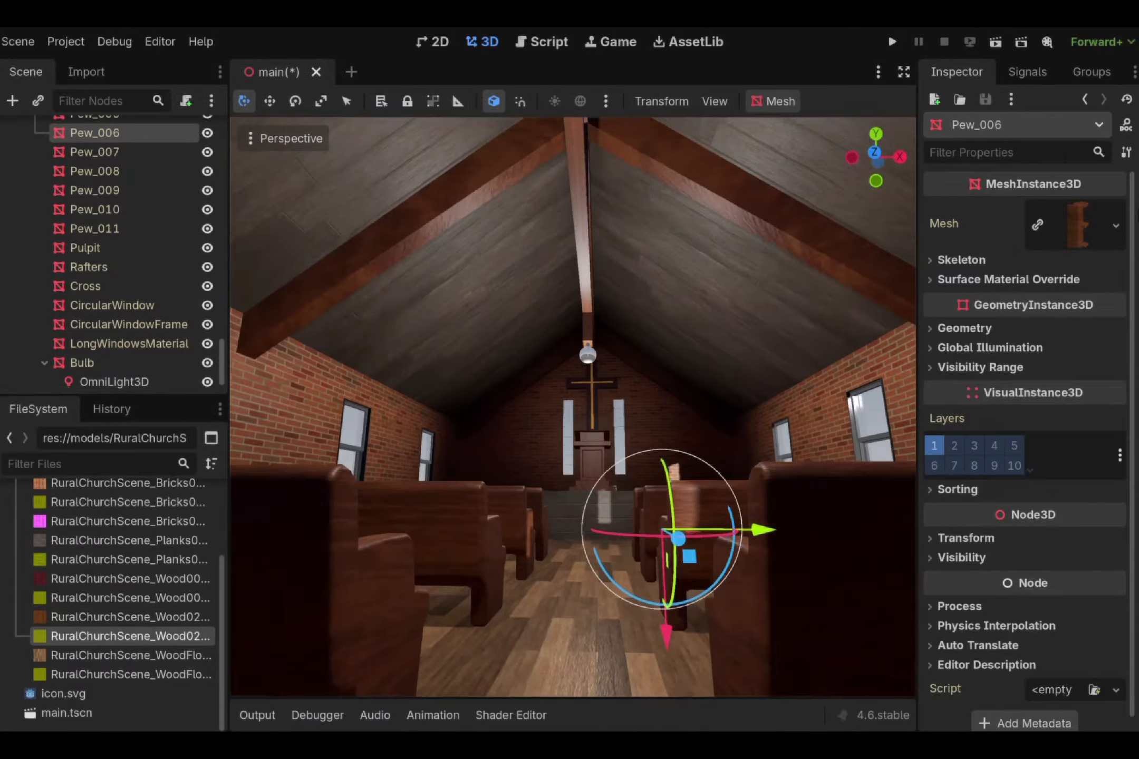
right_drag(572, 407, 780, 322)
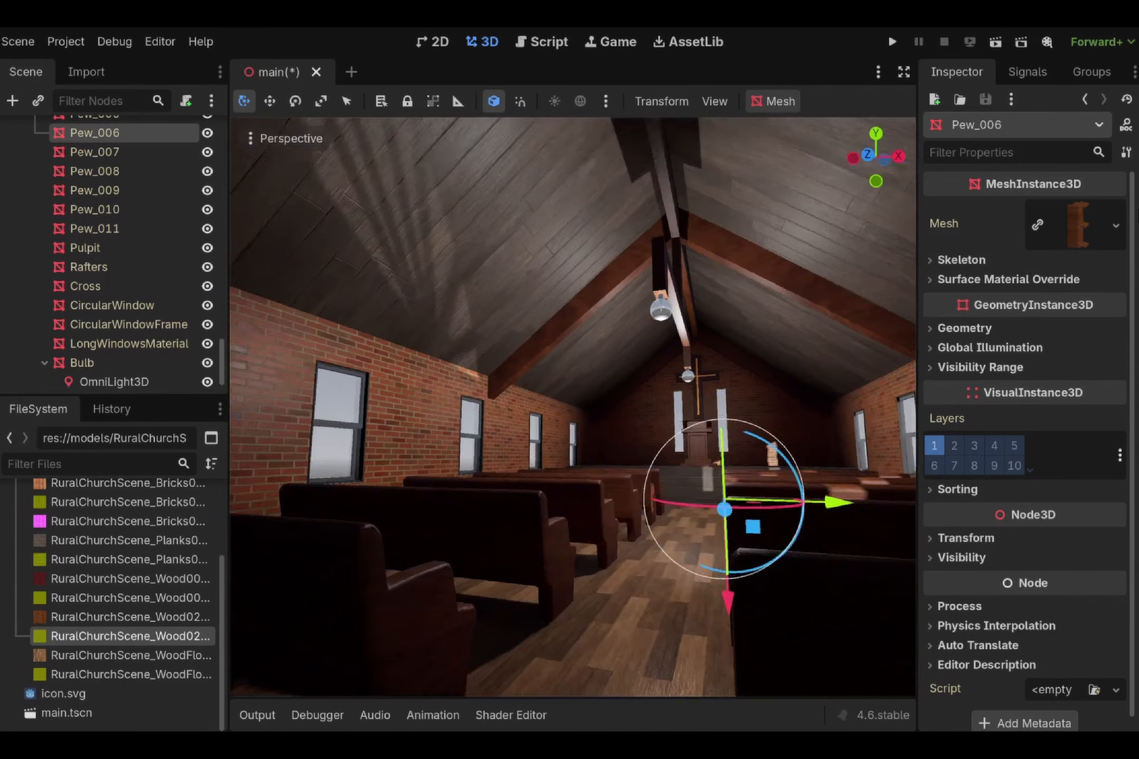
right_drag(572, 407, 572, 458)
right_drag(573, 407, 733, 393)
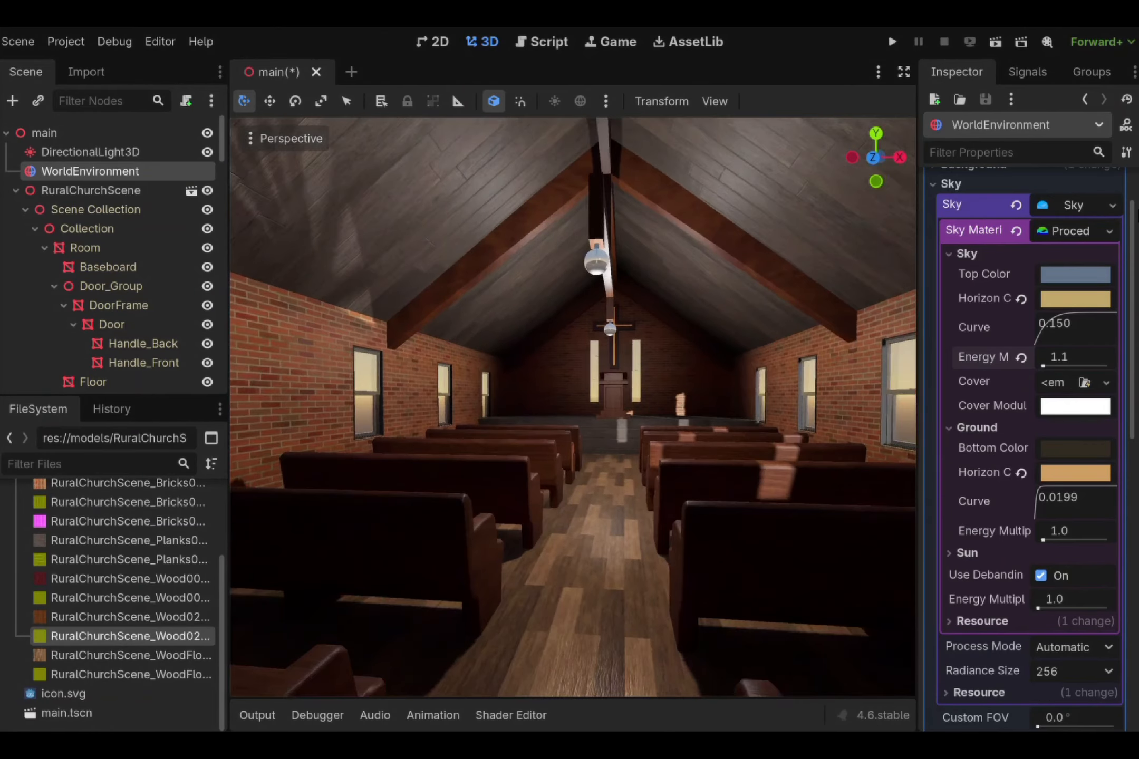
- Select the DirectionalLight3D and rotate it from outside the church, swinging the sun toward the entrance wall
key(s)
click(147, 153)
right_drag(448, 338, 633, 343)
key(s)
key(w)
key(s)
key(s)
key(w)
key(s)
right_drag(363, 526, 377, 498)
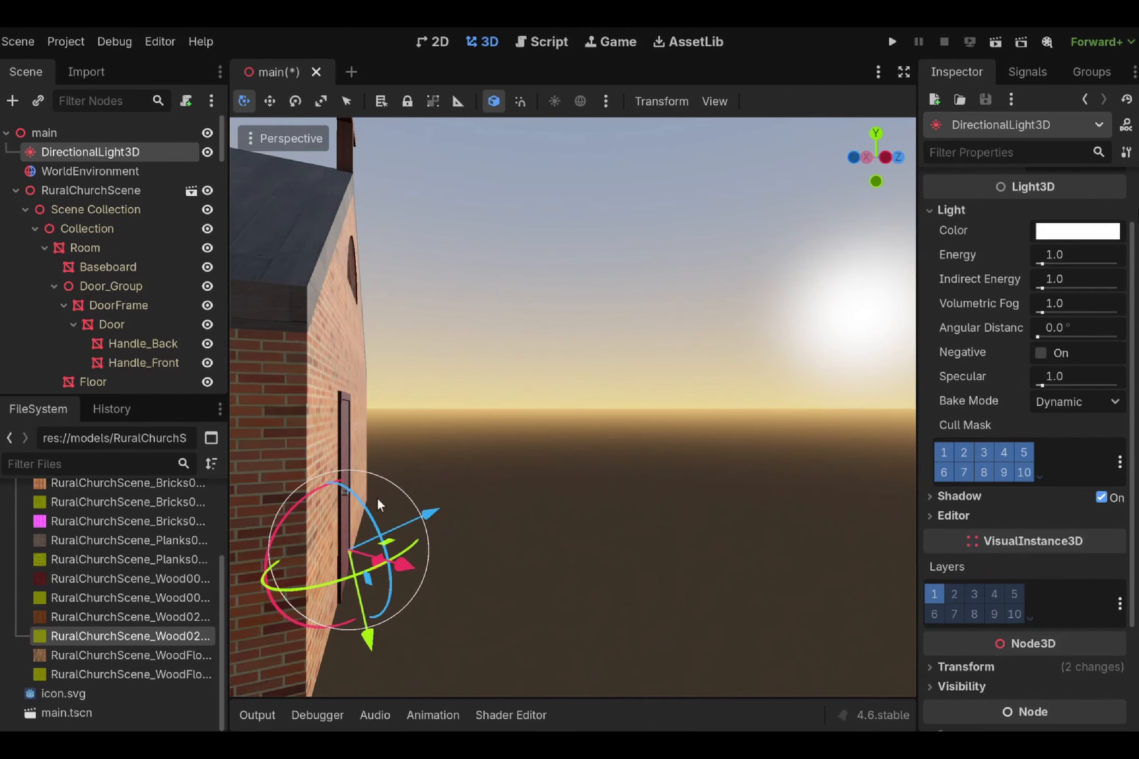
drag(397, 552, 304, 591)
- Fine-tune the DirectionalLight3D's rotation so sunlight enters through the fan-shaped window above the door and reaches the pulpit
key(d)
right_drag(369, 563, 159, 563)
key(d)
drag(543, 520, 548, 521)
key(w)
right_drag(549, 521, 574, 474)
drag(566, 541, 593, 535)
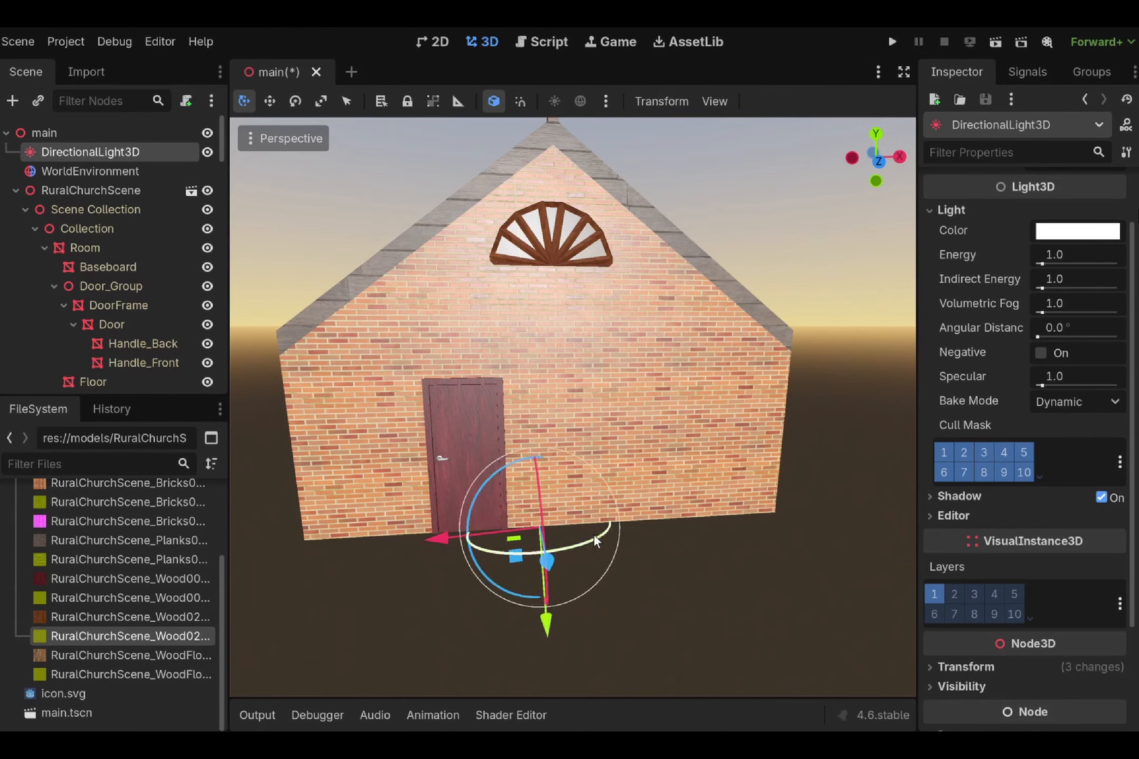
right_drag(594, 535, 565, 563)
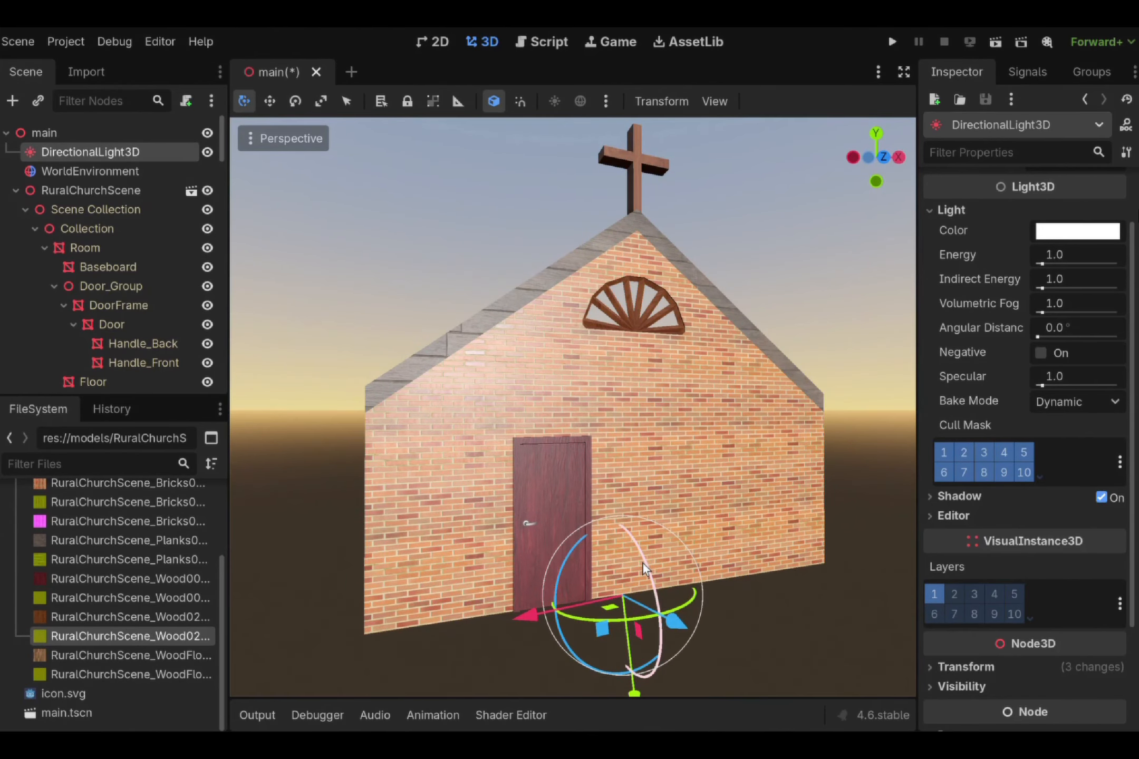
drag(643, 563, 642, 557)
right_drag(642, 556, 642, 557)
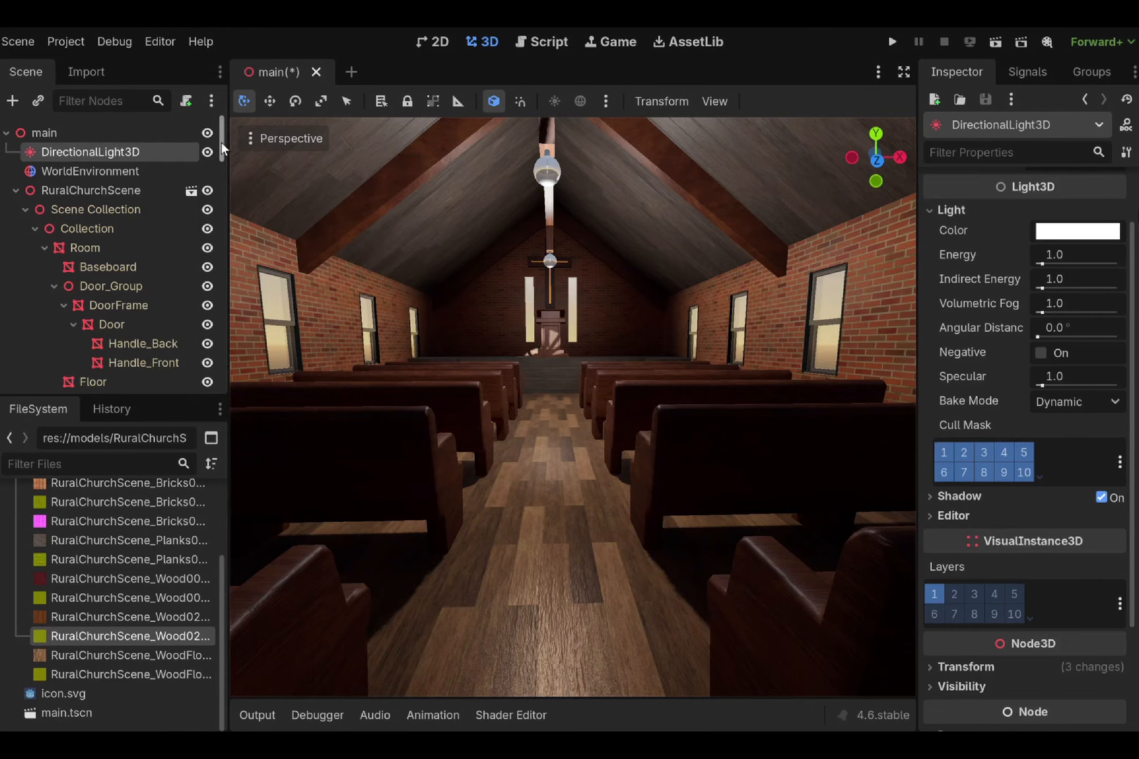
- Set the light color of the OmniLight3D under Bulb to a warm pale orange
drag(221, 143, 186, 384)
click(152, 319)
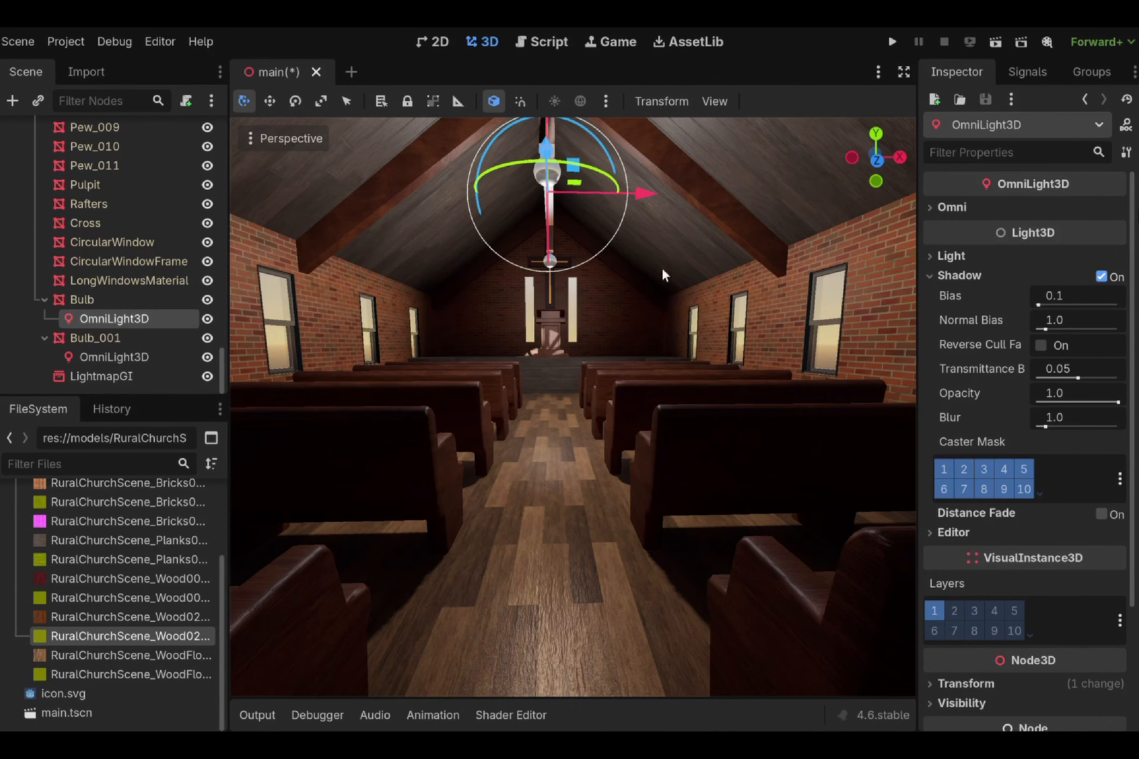
click(961, 277)
click(961, 255)
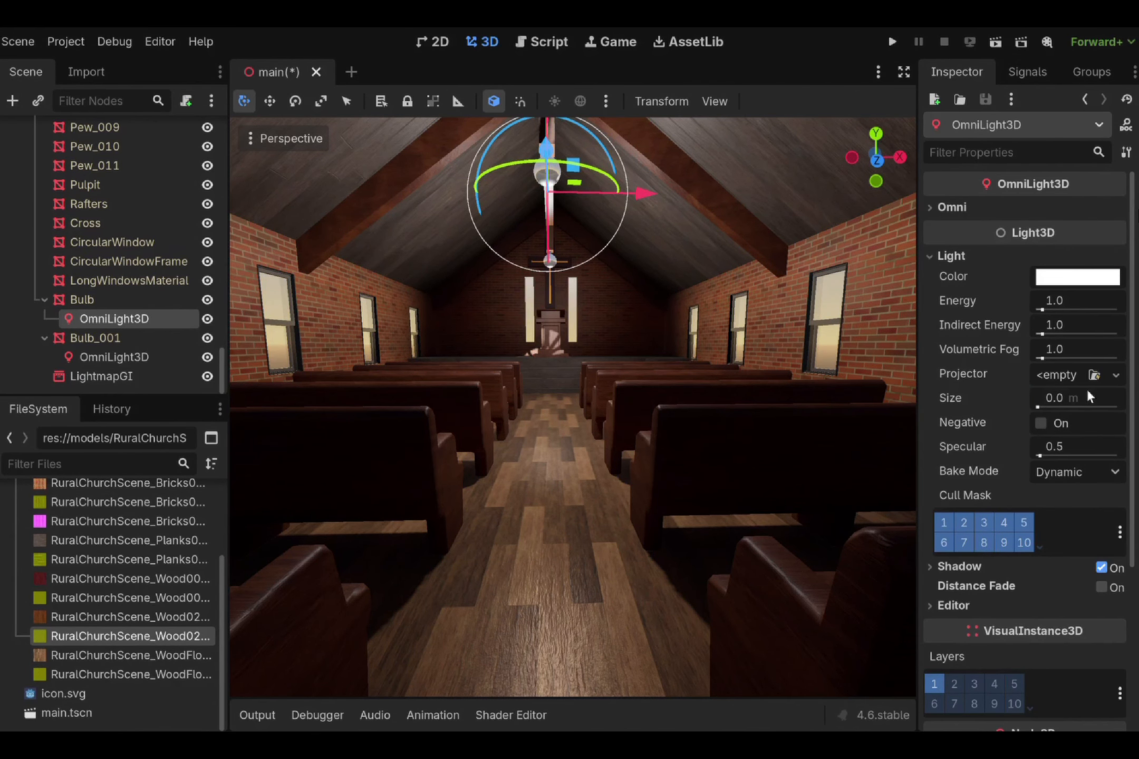
click(985, 569)
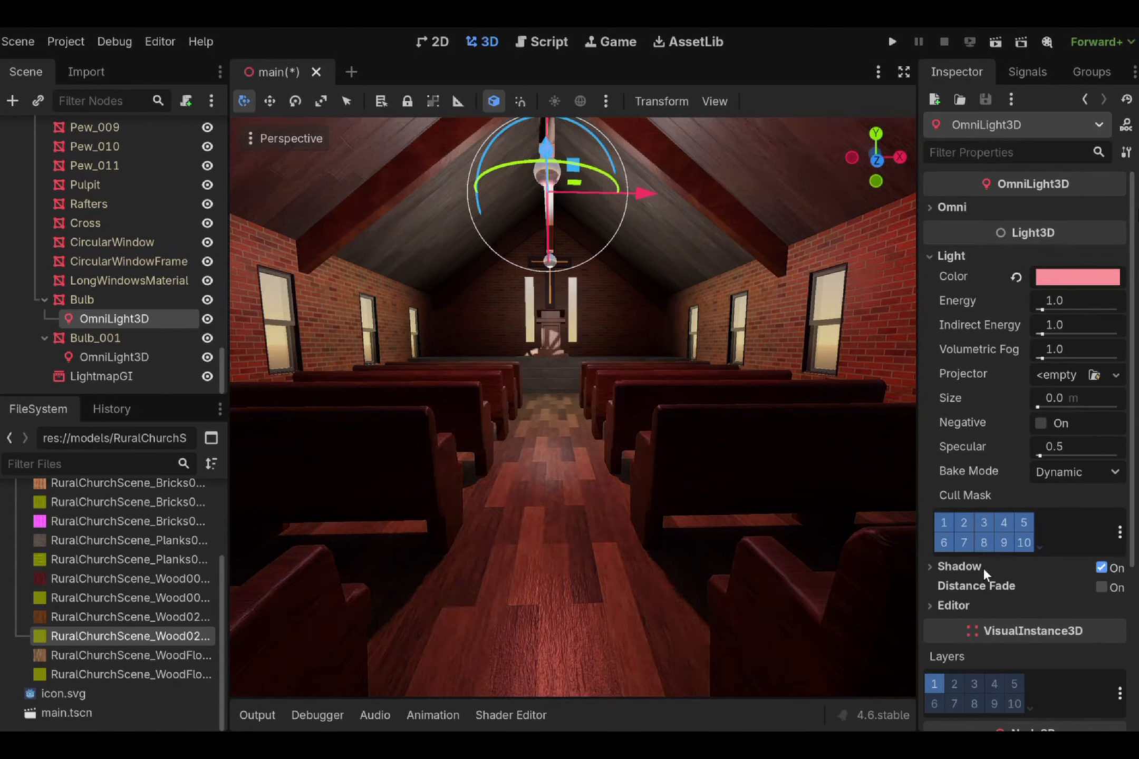
click(1038, 433)
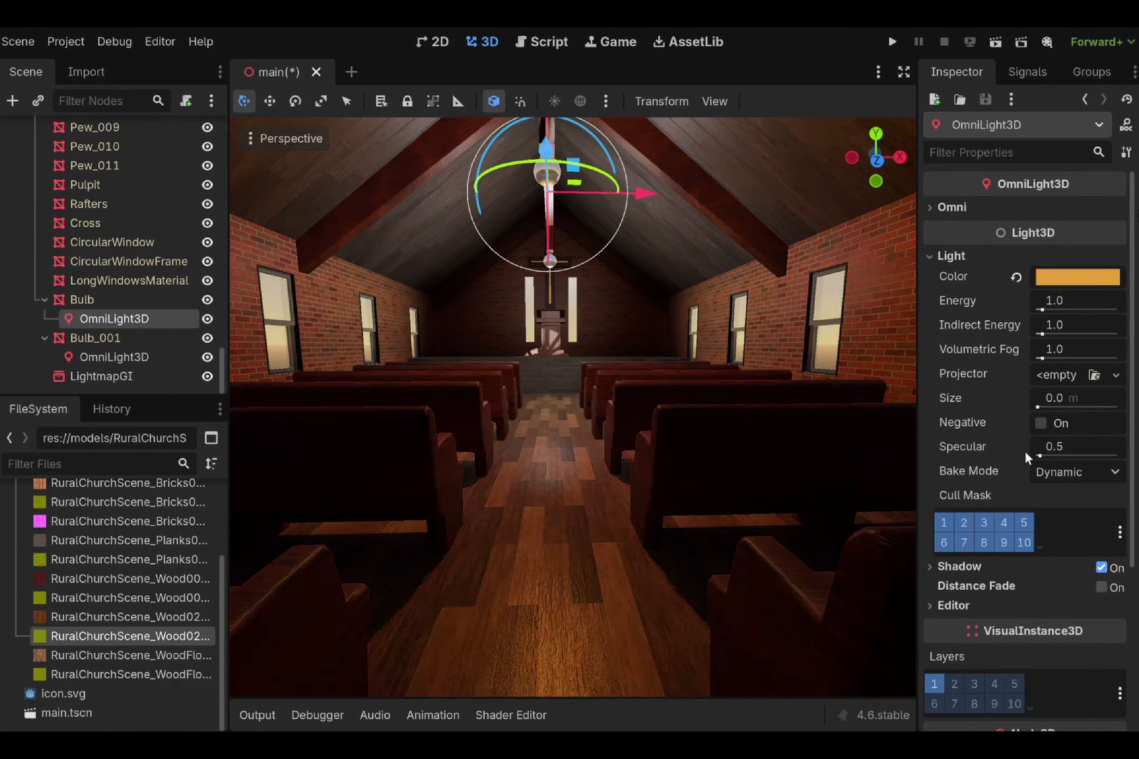
drag(1116, 329, 1119, 294)
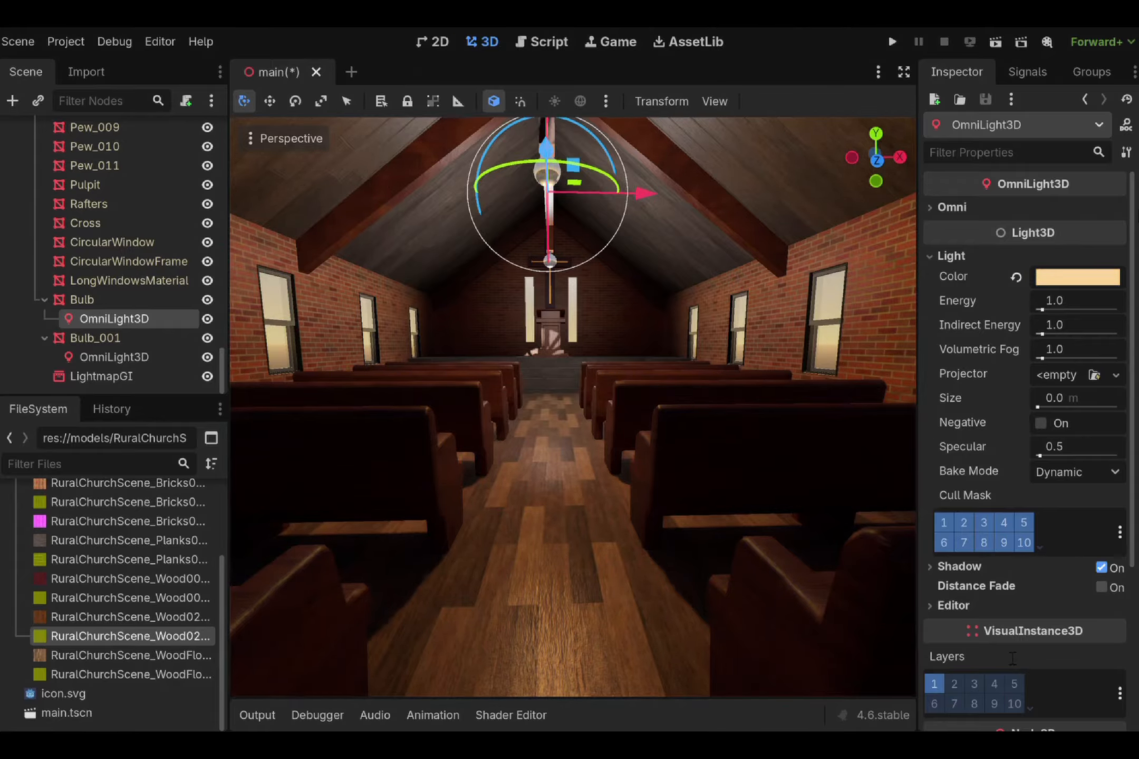
- Give the OmniLight3D under Bulb_001 the same warm pale orange light color
click(131, 355)
click(971, 255)
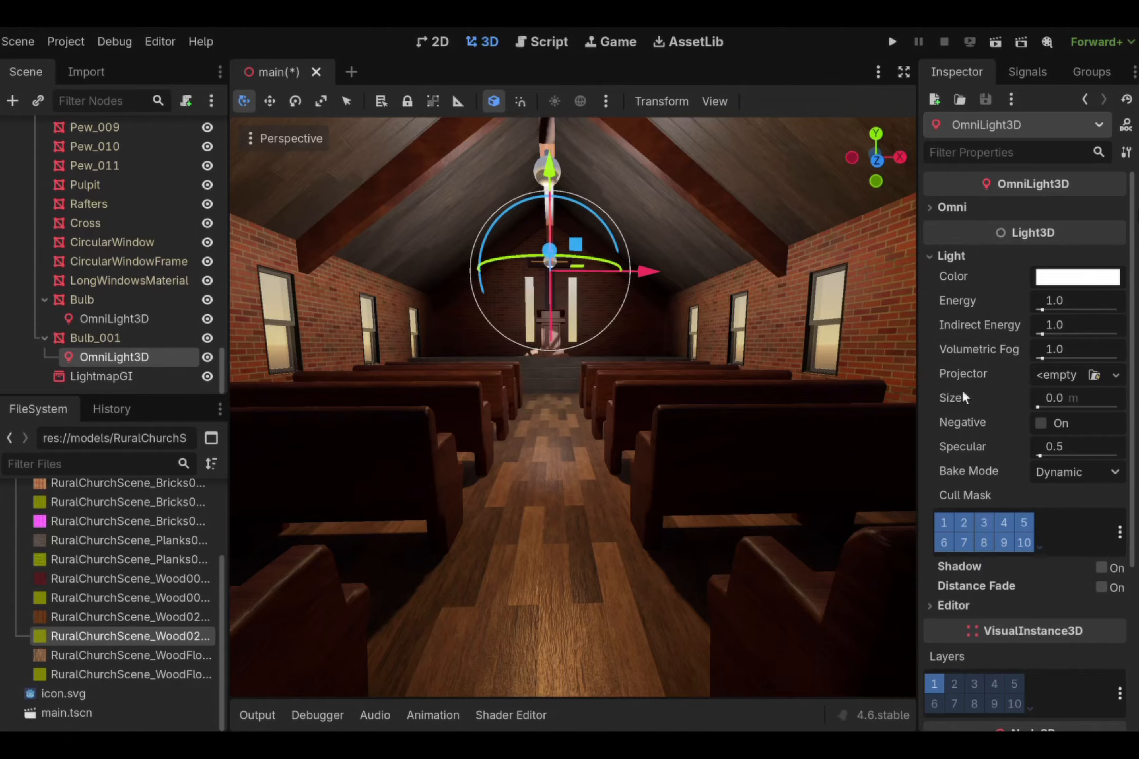
click(945, 614)
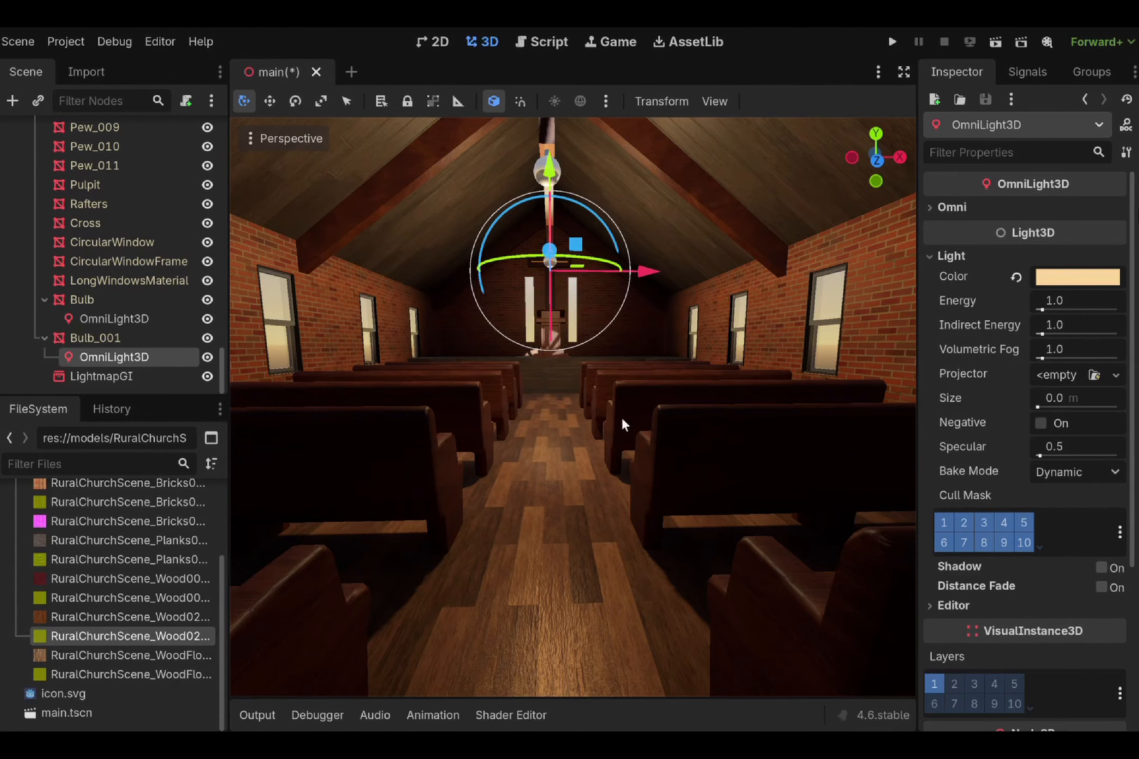
mouse_move(622, 420)
right_down()
mouse_move(712, 437)
mouse_move(615, 432)
right_up()
- Enable shadows on the Bulb_001 OmniLight3D and check the matching settings on the other bulb's light
click(966, 259)
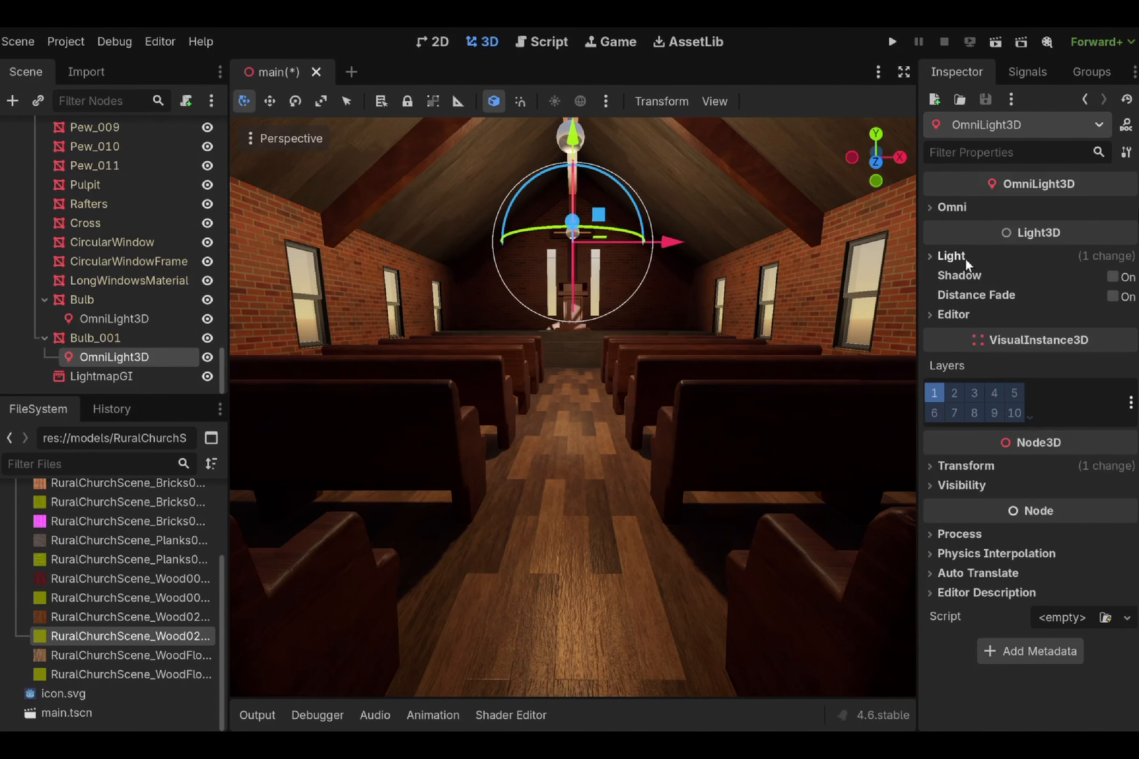
click(1113, 277)
click(1114, 277)
click(1114, 277)
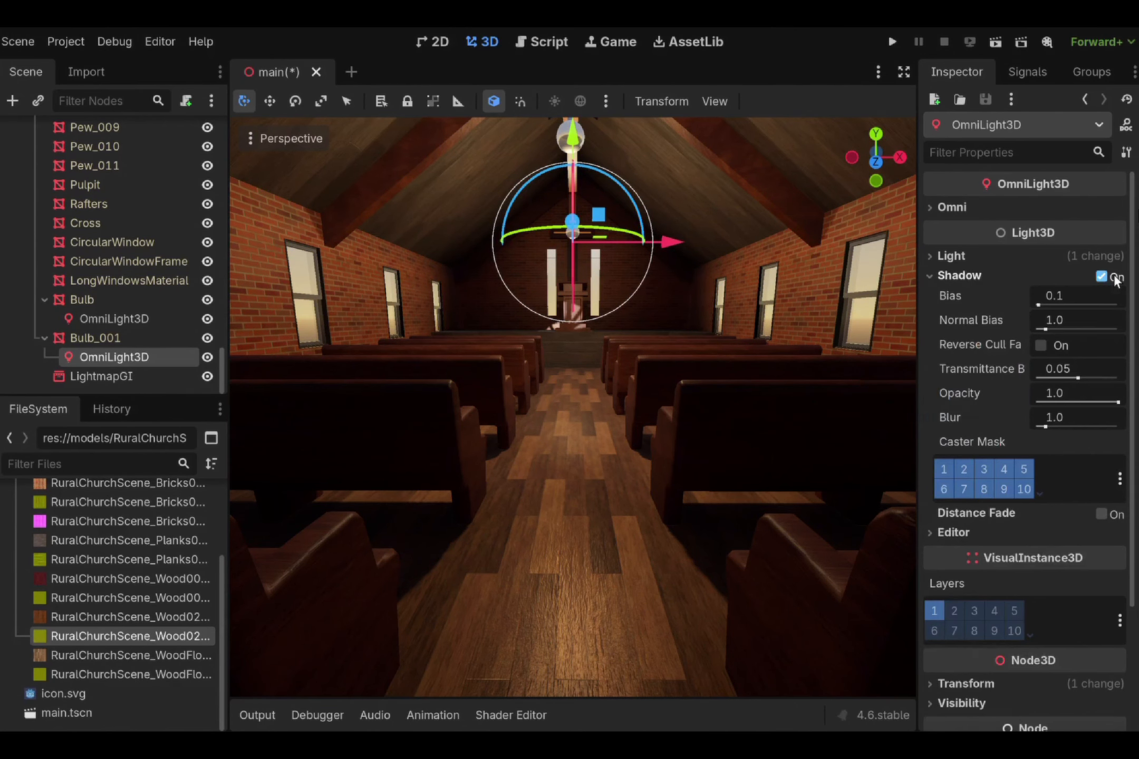
click(132, 318)
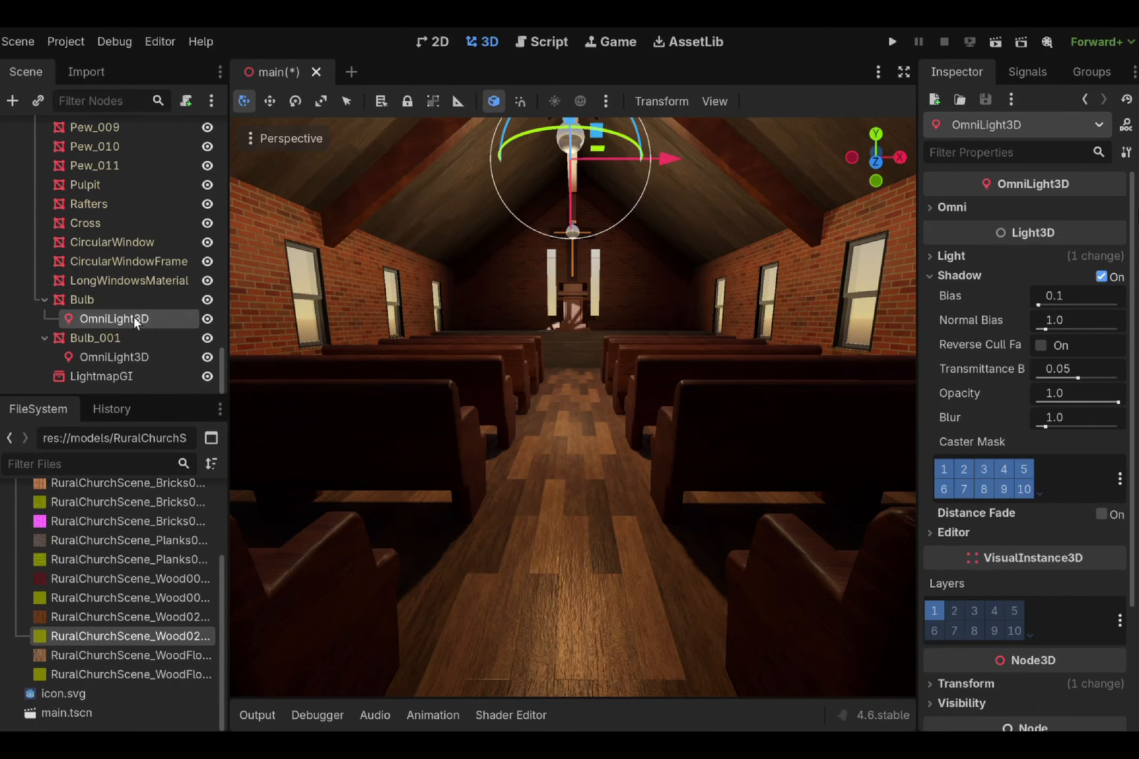
click(989, 257)
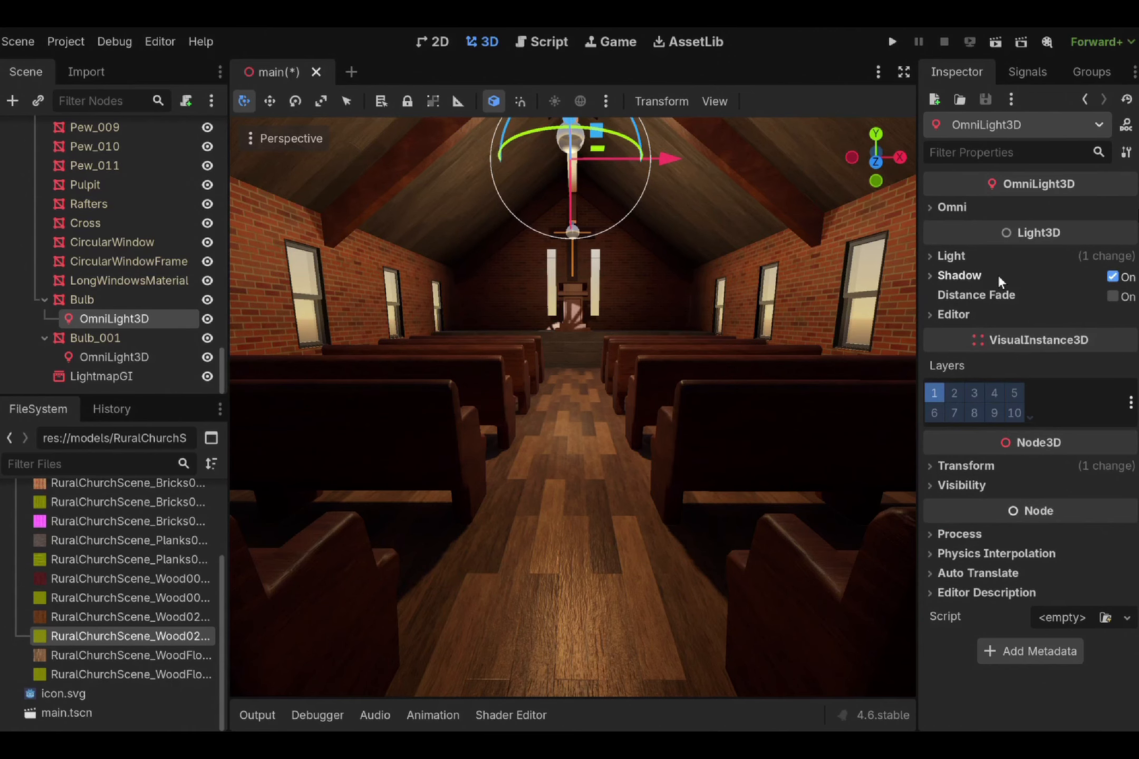
- Look over the warm-lit interior and rebake the lightmaps from the LightmapGI node
right_drag(572, 407, 864, 382)
mouse_move(337, 448)
right_down()
mouse_move(364, 348)
mouse_move(366, 392)
mouse_move(337, 448)
right_up()
right_drag(562, 396, 554, 404)
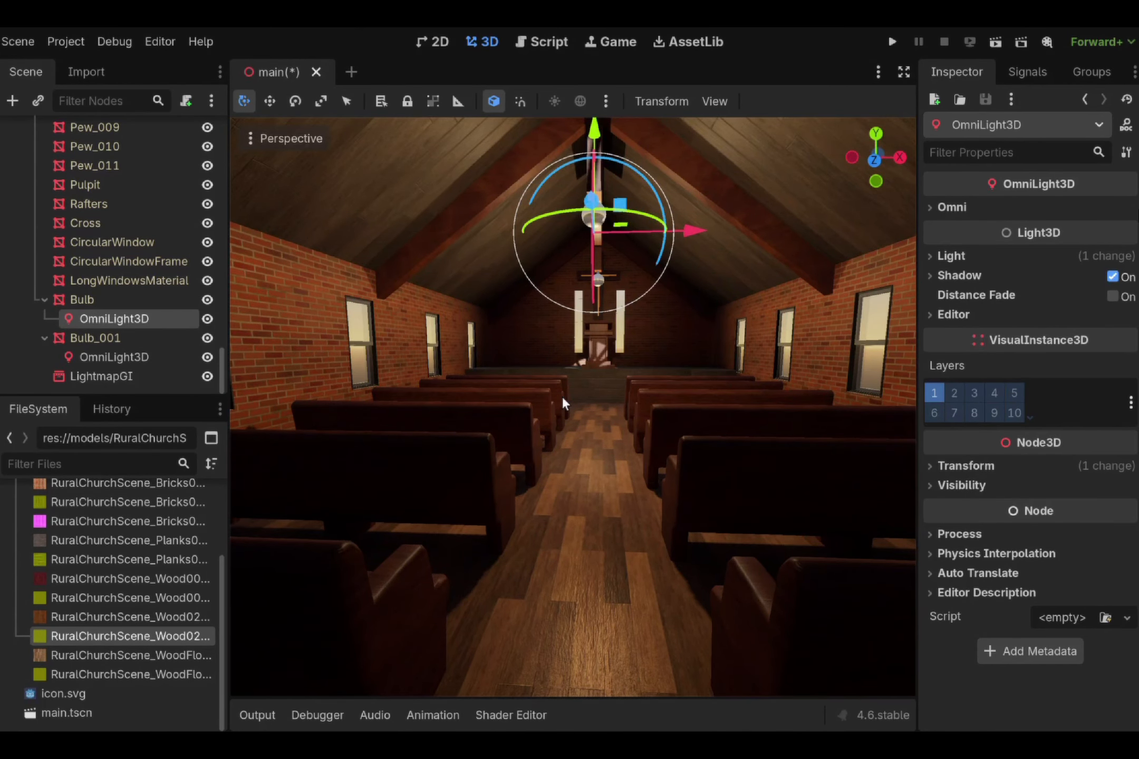
click(142, 374)
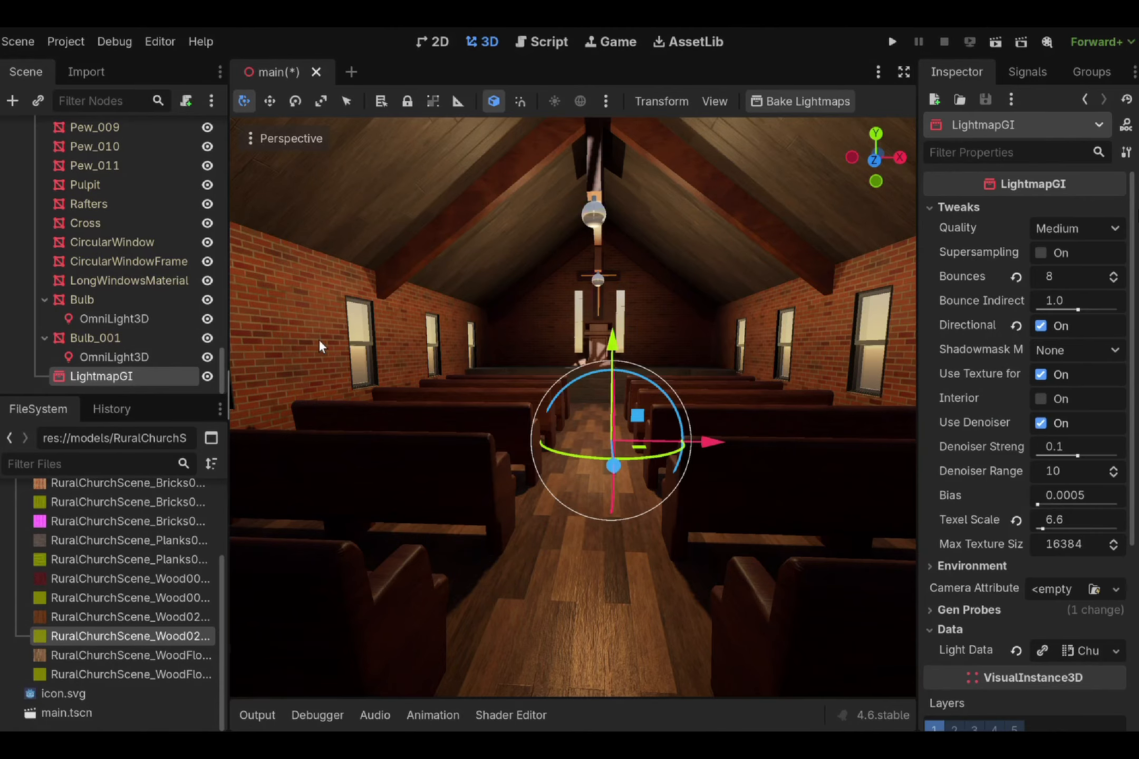
click(772, 101)
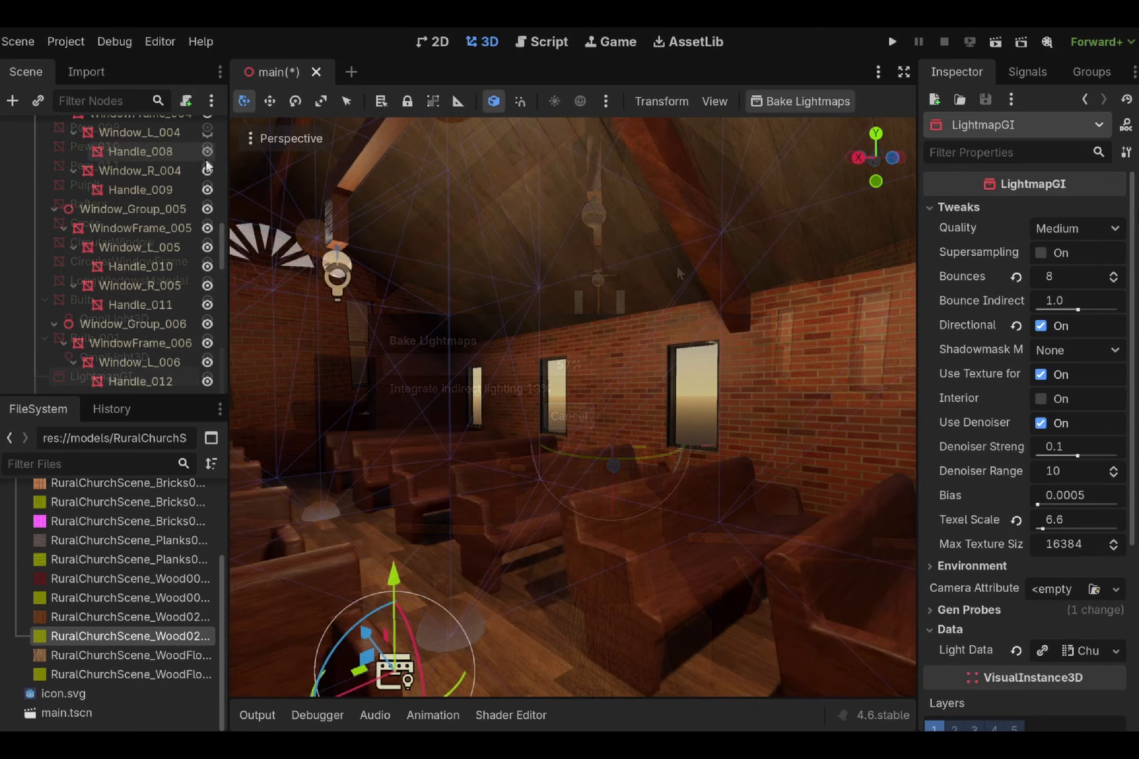
- Make the hidden window sashes from Window_Group_004 back to Window_Group visible again and clear the selection
scroll(203, 174, up, 3)
click(205, 155)
scroll(201, 165, up, 4)
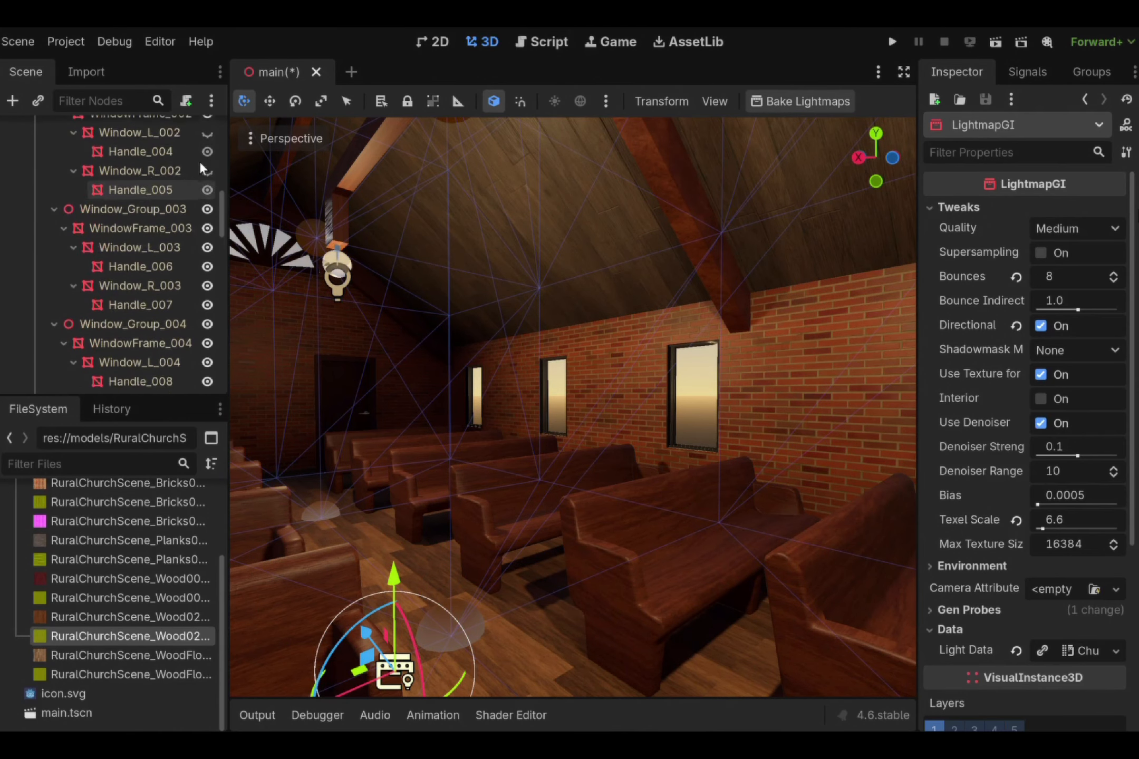
click(203, 200)
click(204, 171)
scroll(207, 167, up, 2)
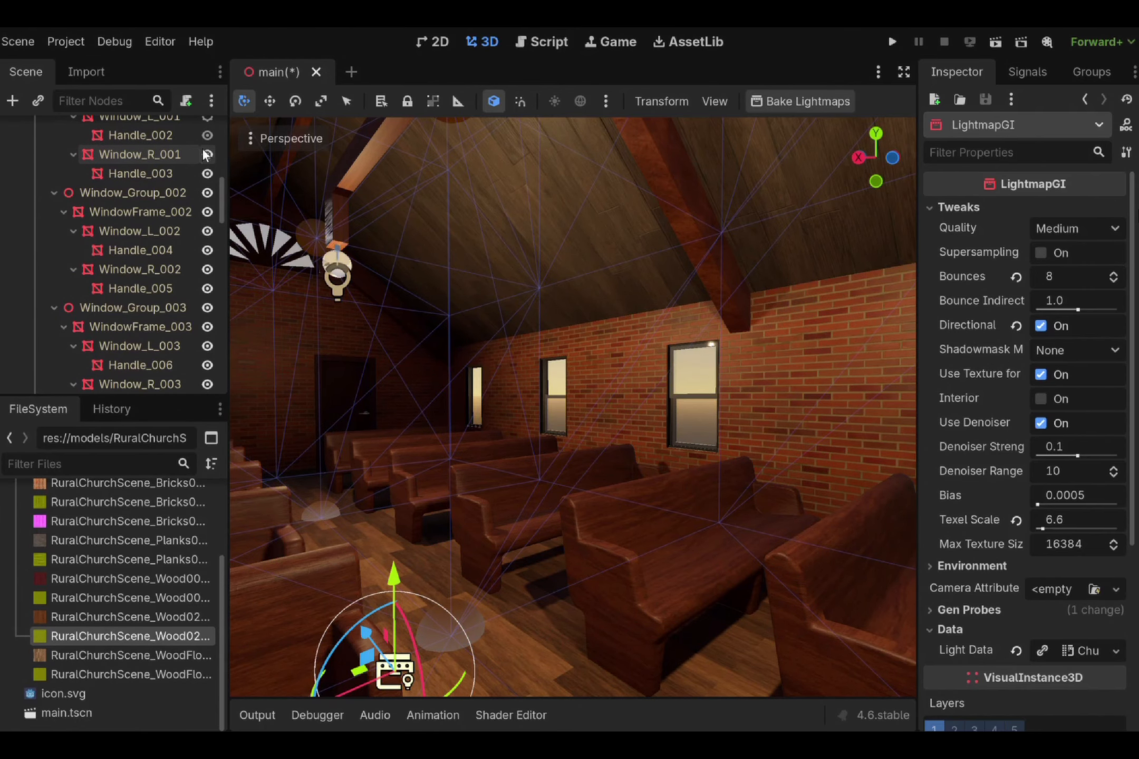
click(203, 119)
scroll(203, 153, up, 3)
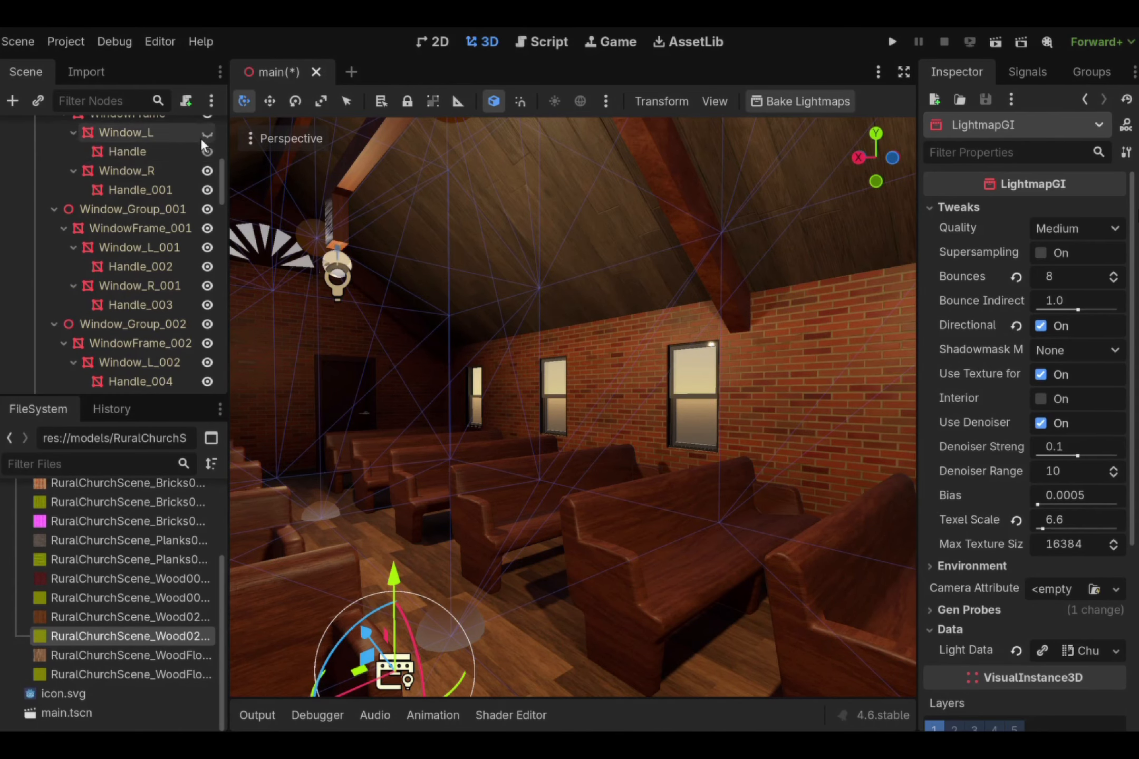
click(204, 135)
scroll(193, 161, up, 6)
right_drag(475, 316, 343, 325)
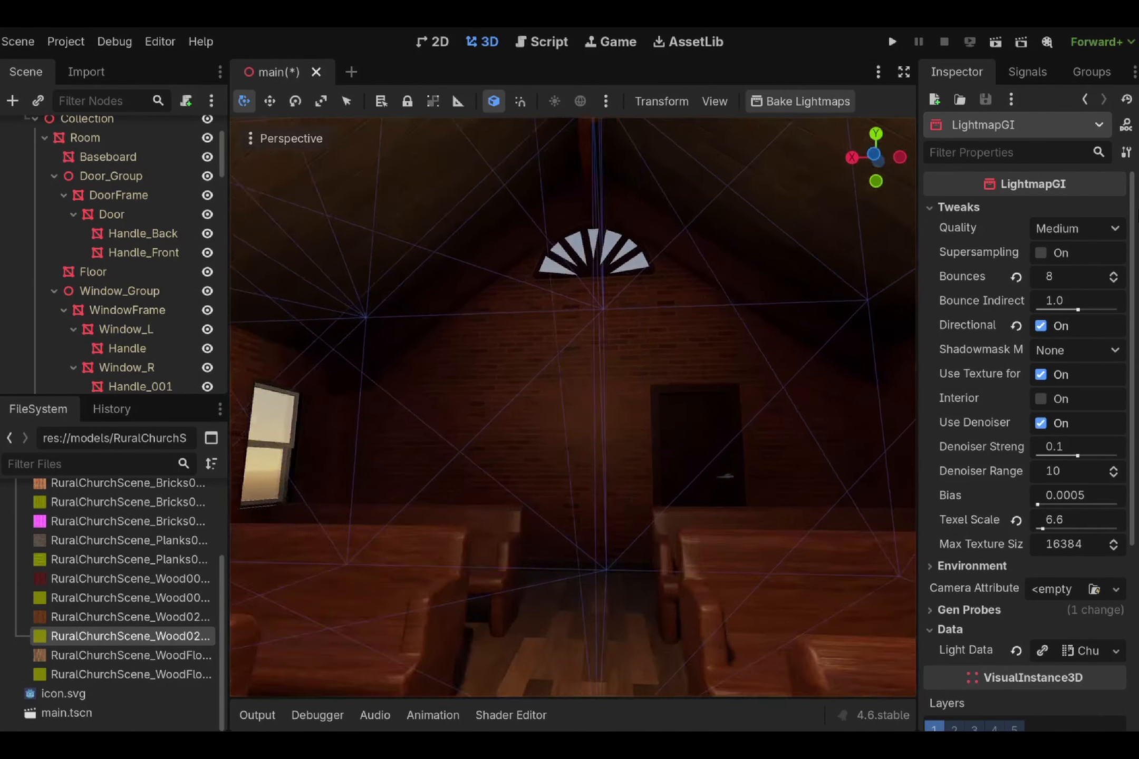
right_drag(622, 330, 548, 333)
click(623, 330)
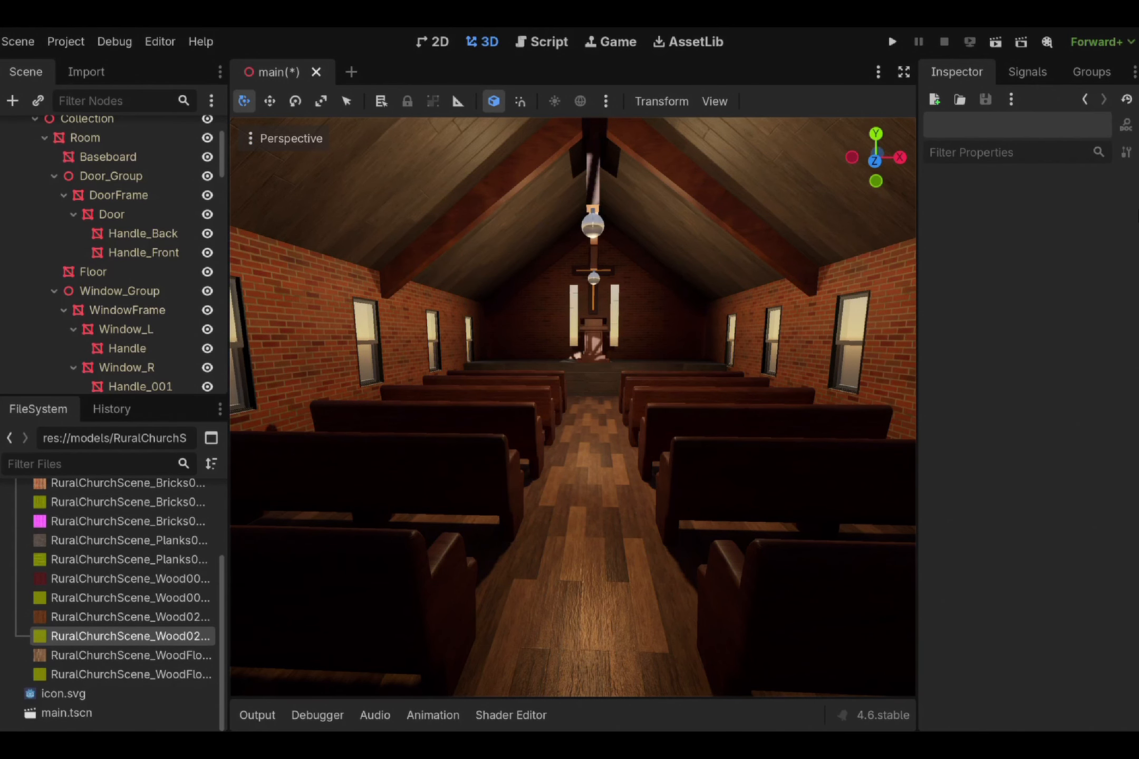
- Set the WorldEnvironment's tonemap mode to ACES and check the look from both ends of the church
right_drag(684, 271, 591, 335)
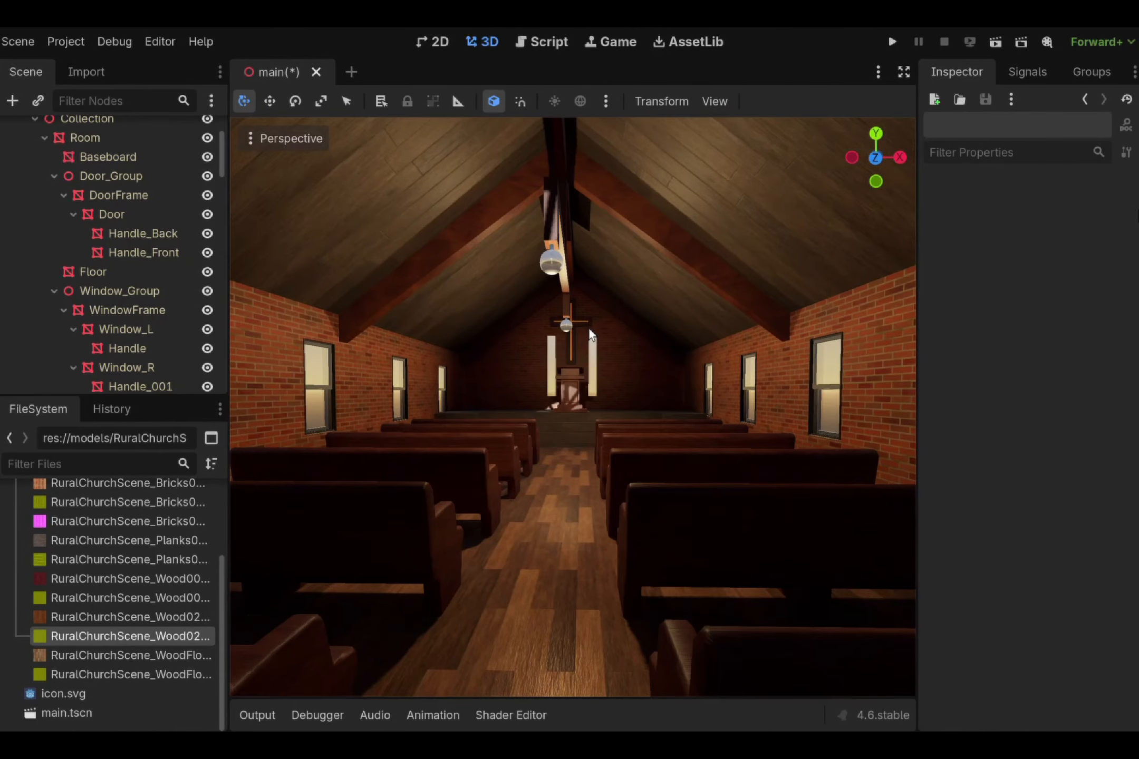
scroll(224, 124, up, 1)
click(127, 164)
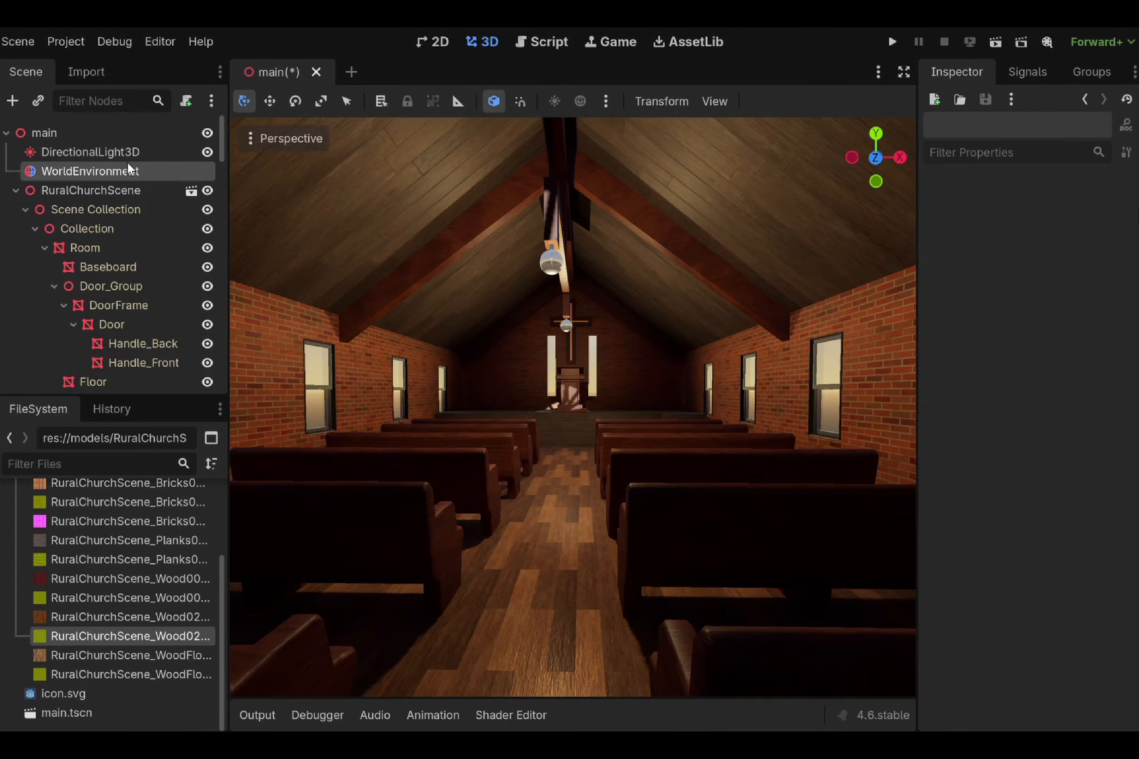
click(995, 182)
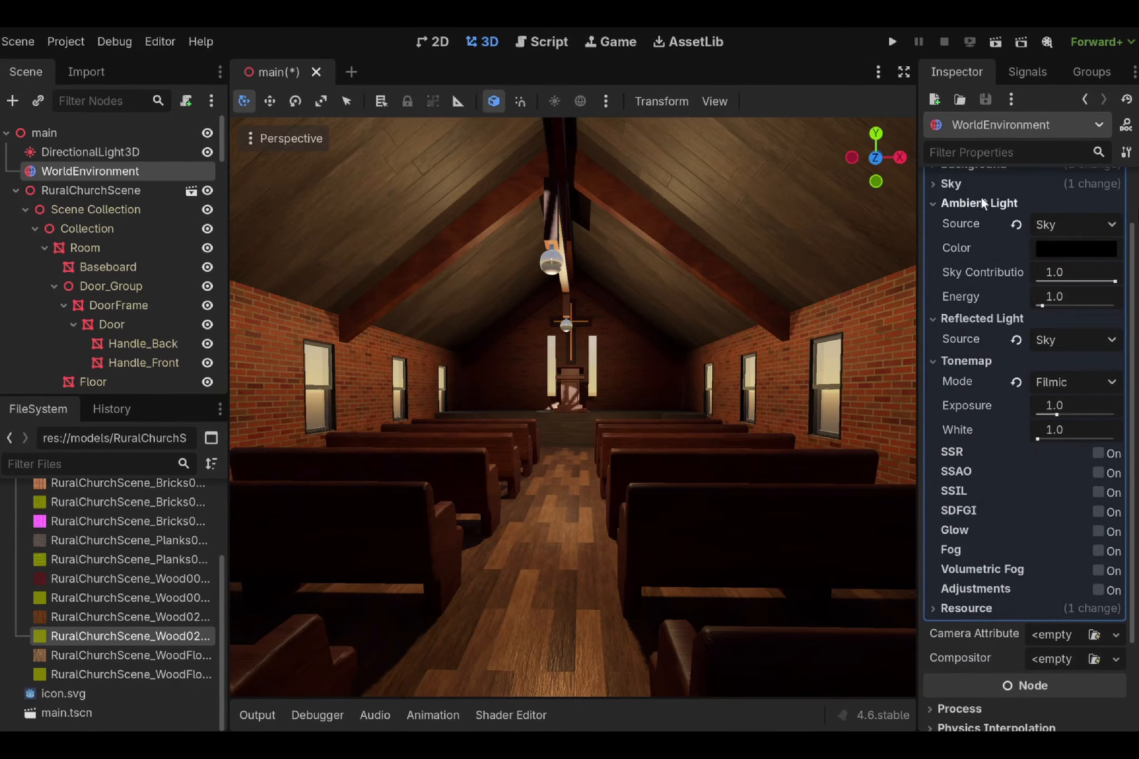
click(973, 202)
click(986, 224)
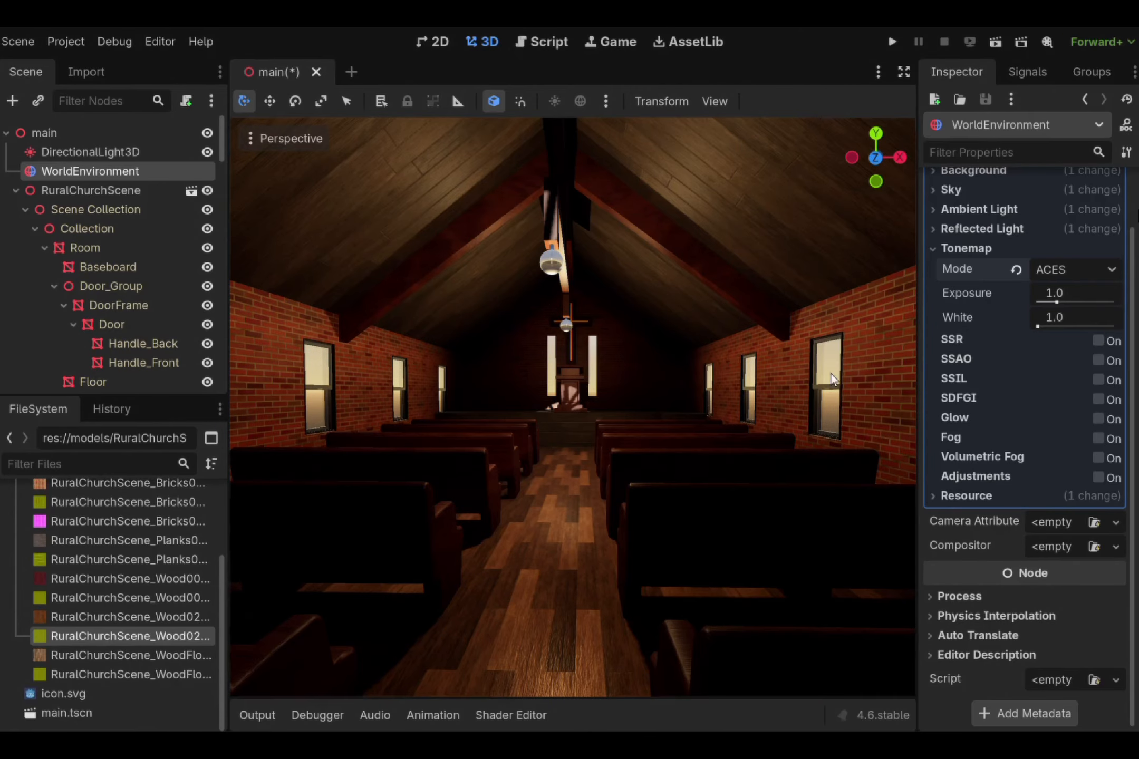
right_drag(830, 374, 579, 371)
key(w)
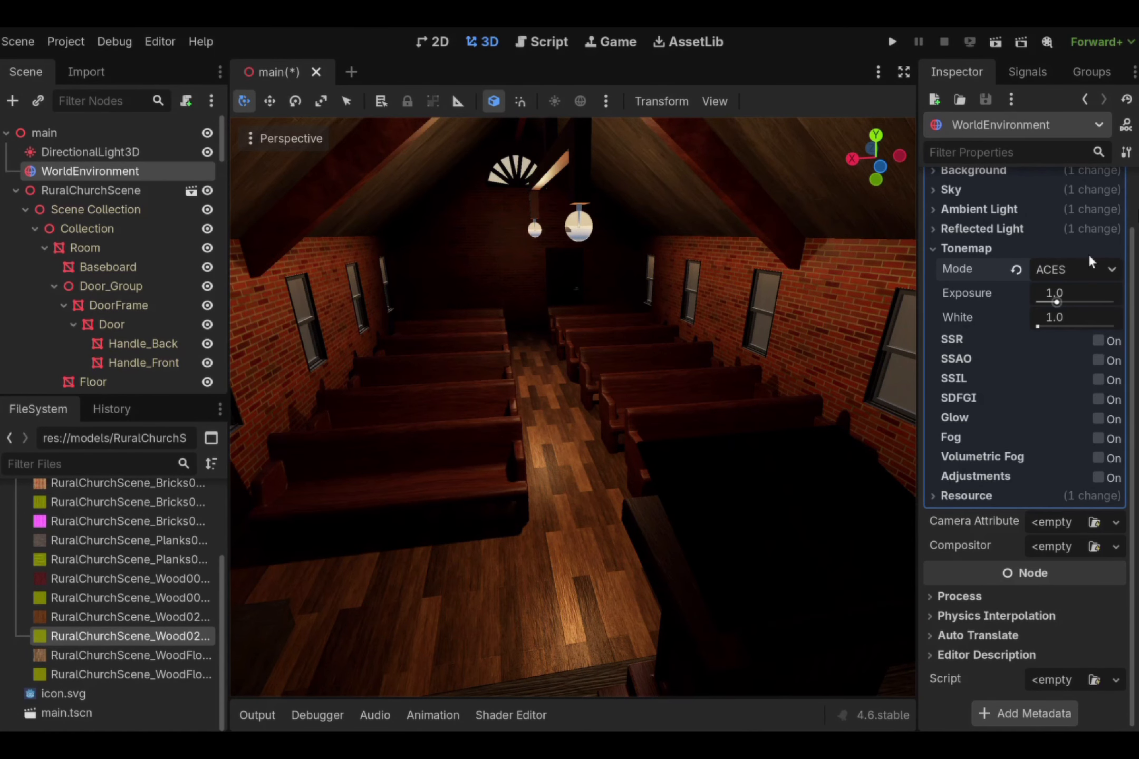
- Set the WorldEnvironment's tonemap mode to AgX and check how the pulpit and cross look
click(1062, 374)
right_drag(614, 433, 649, 425)
right_drag(573, 407, 617, 438)
key(w)
right_drag(707, 420, 622, 403)
key(d)
key(a)
key(w)
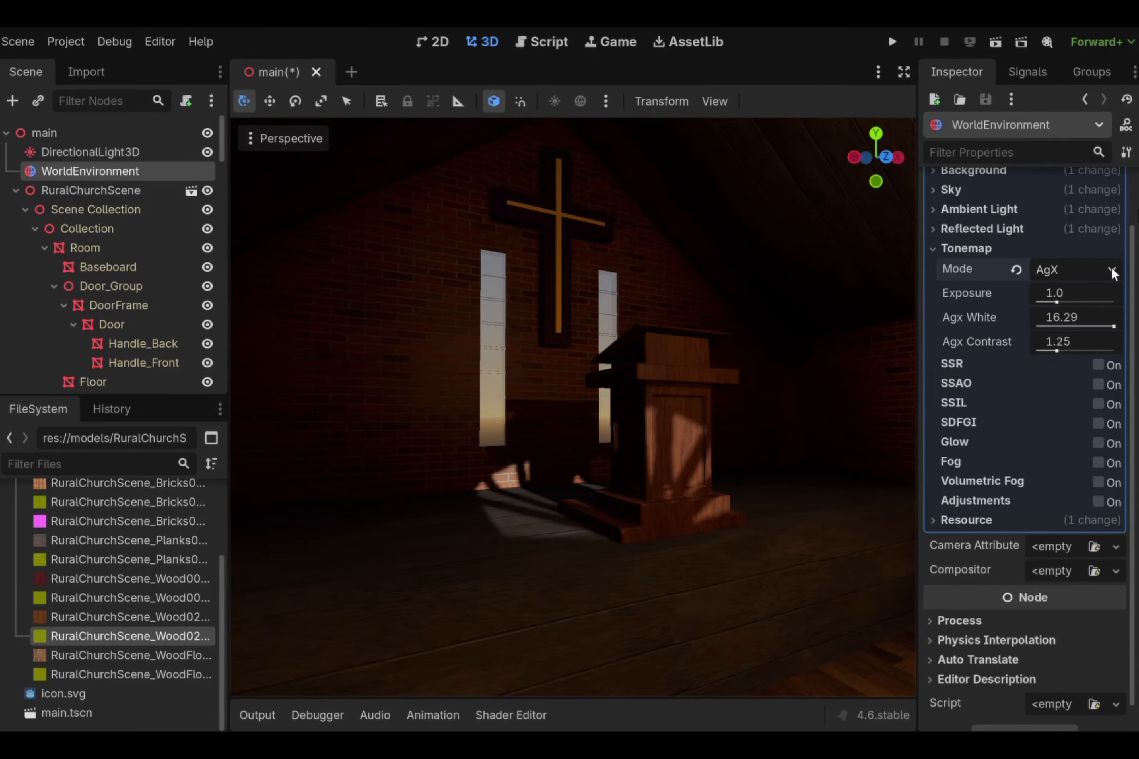
- Compare the Linear tonemap mode at the pulpit and return the mode to AgX
click(1076, 270)
click(1090, 317)
click(1111, 270)
click(1096, 298)
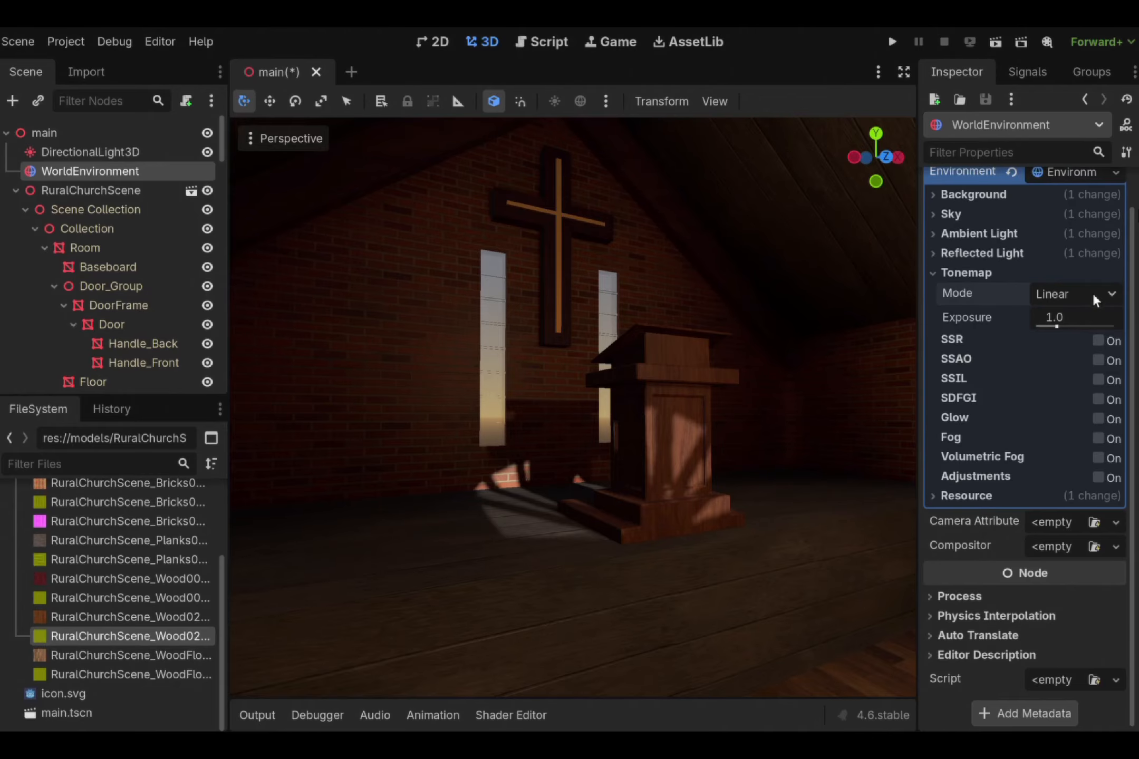
key(w)
right_drag(886, 378, 1129, 380)
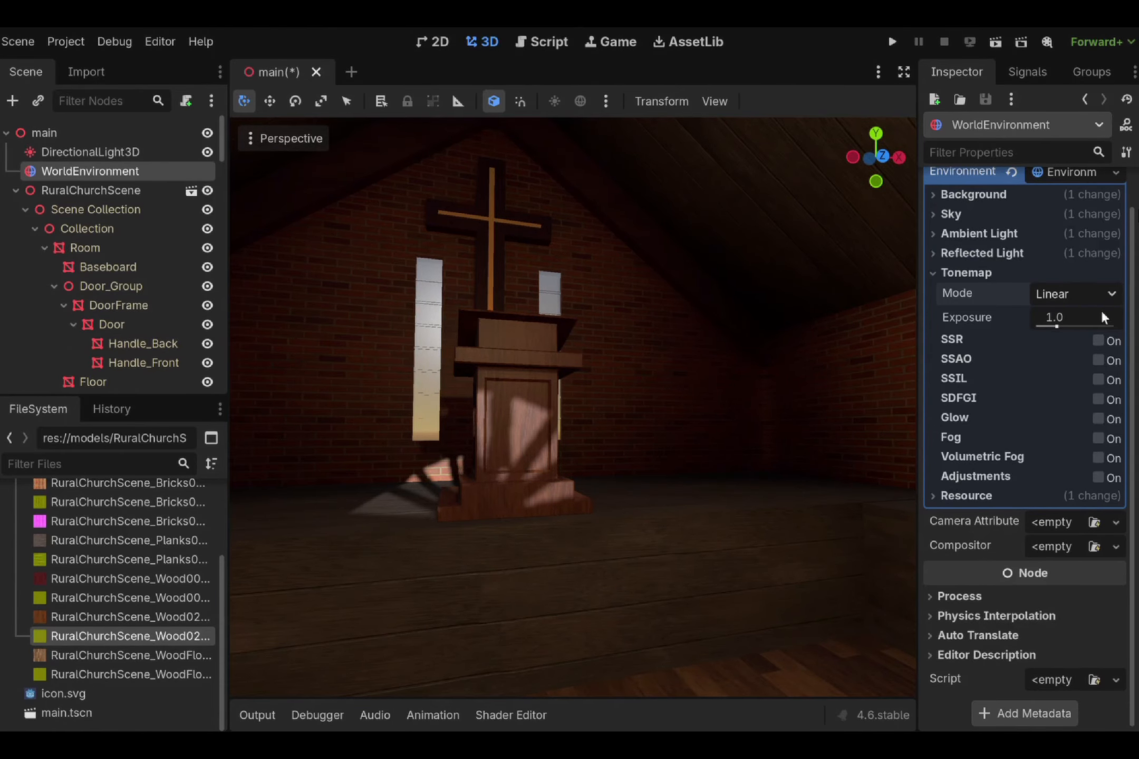
click(1062, 402)
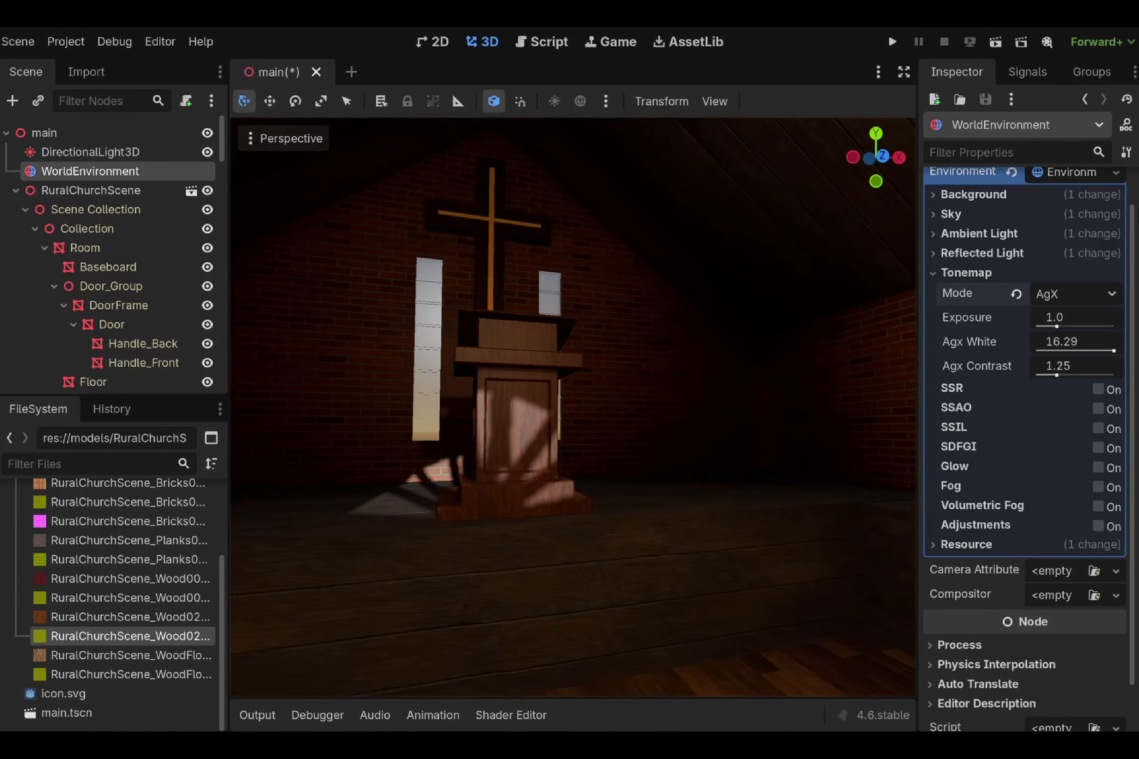
- Inspect the AgX-toned interior from the semicircular gable window back to the altar end
right_drag(573, 407, 875, 263)
key(w)
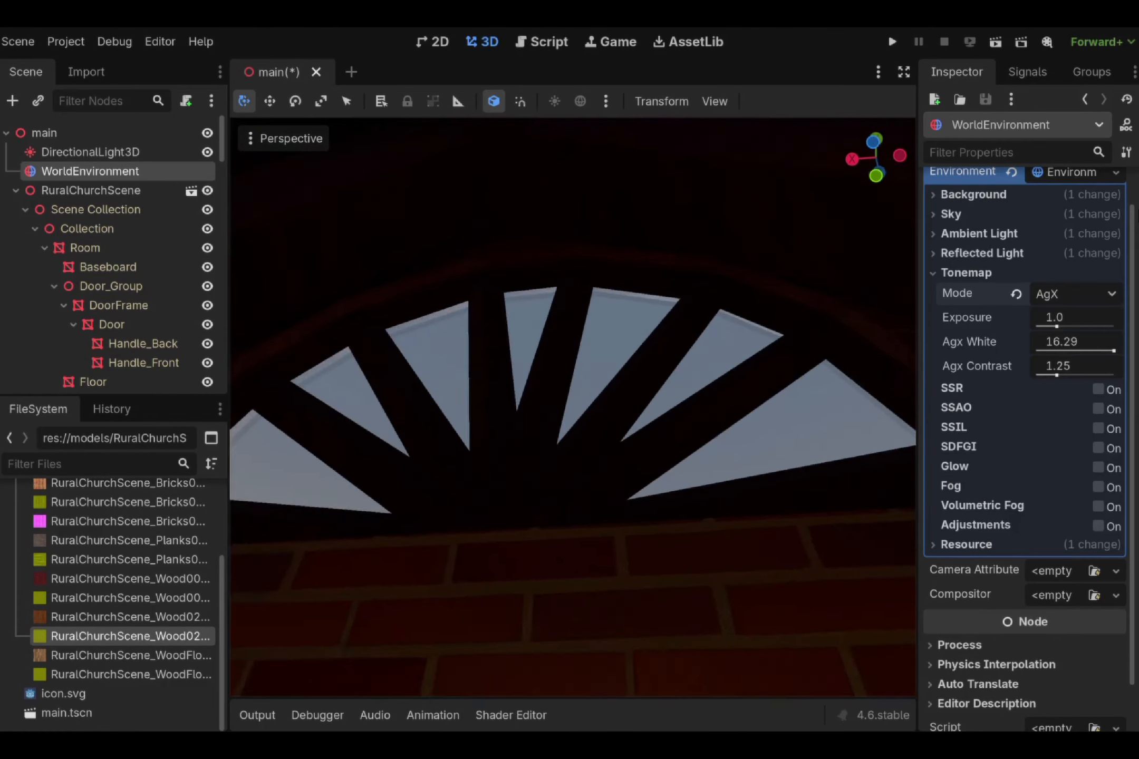
right_drag(573, 407, 902, 293)
key(w)
key(w)
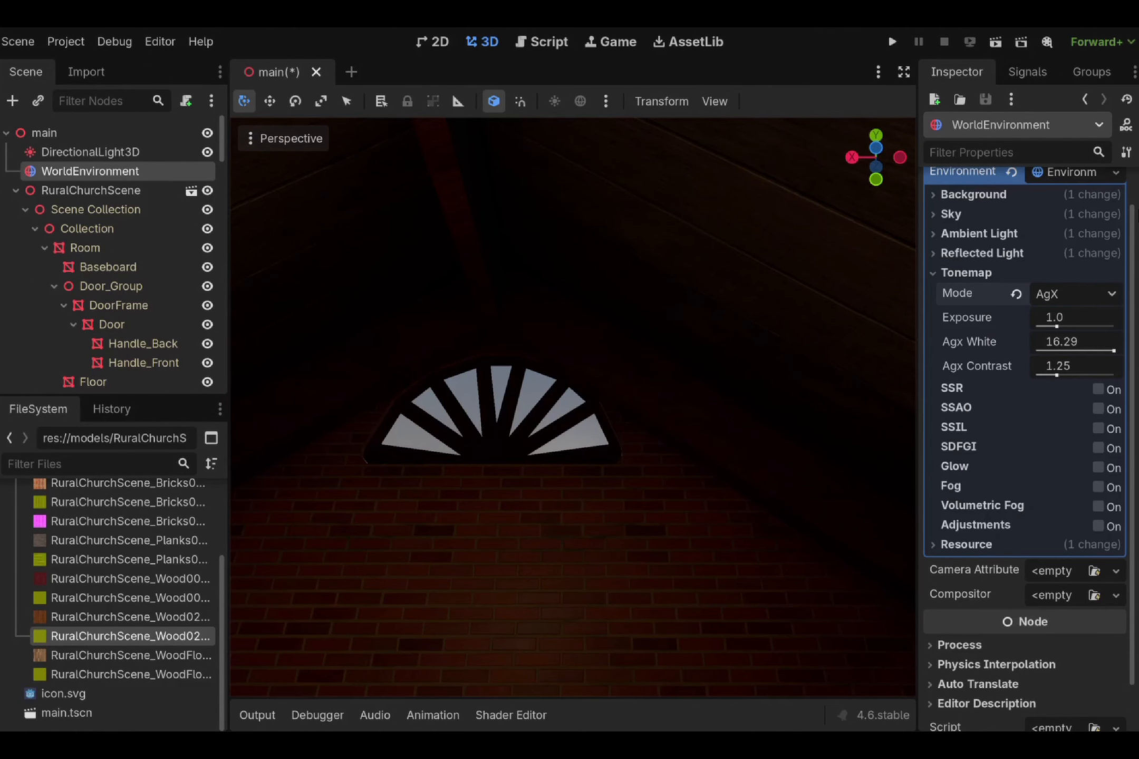
right_drag(902, 293, 519, 299)
key(w)
key(w)
key(w)
right_drag(570, 439, 570, 431)
key(s)
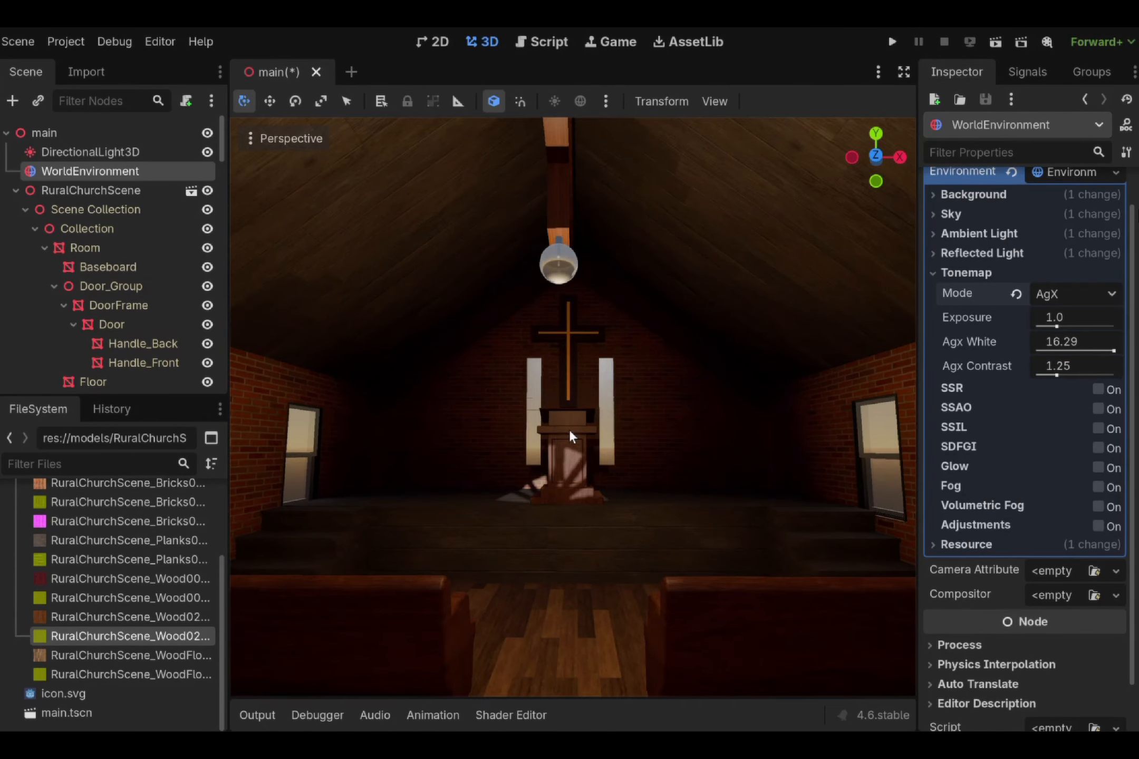
- Tint the DirectionalLight3D's color pink and check the sunlight on the pulpit from back along the aisle
click(185, 153)
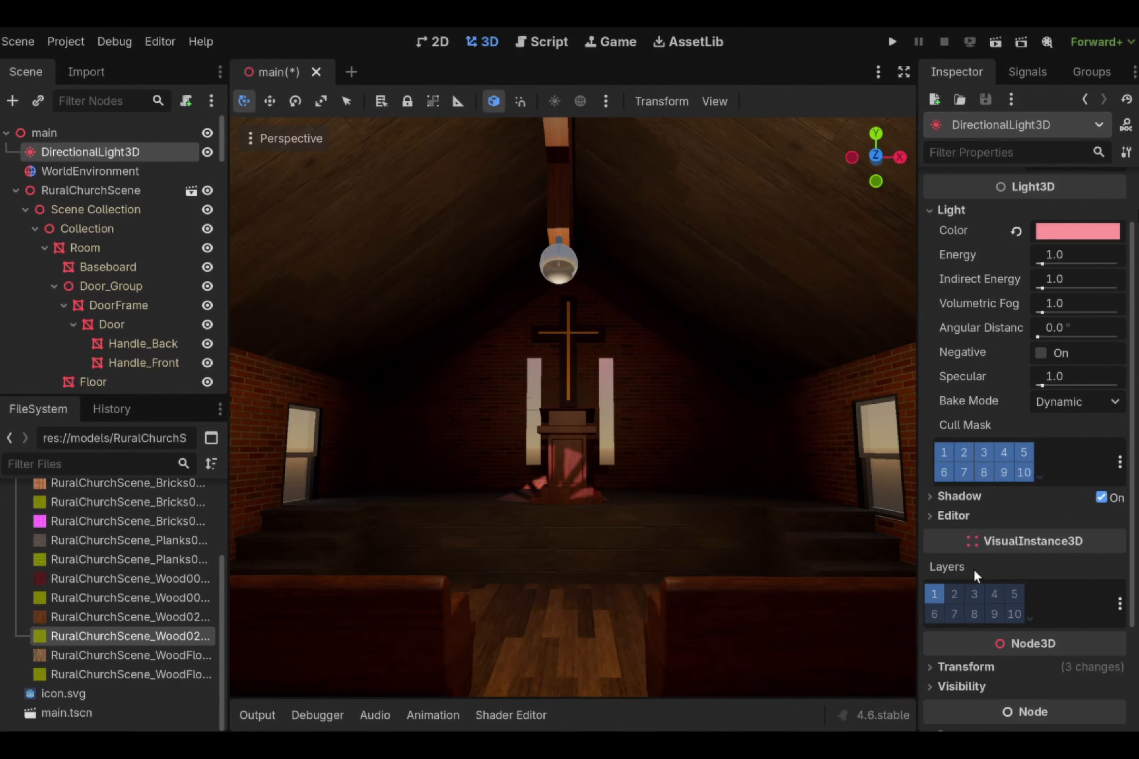
key(w)
click(573, 474)
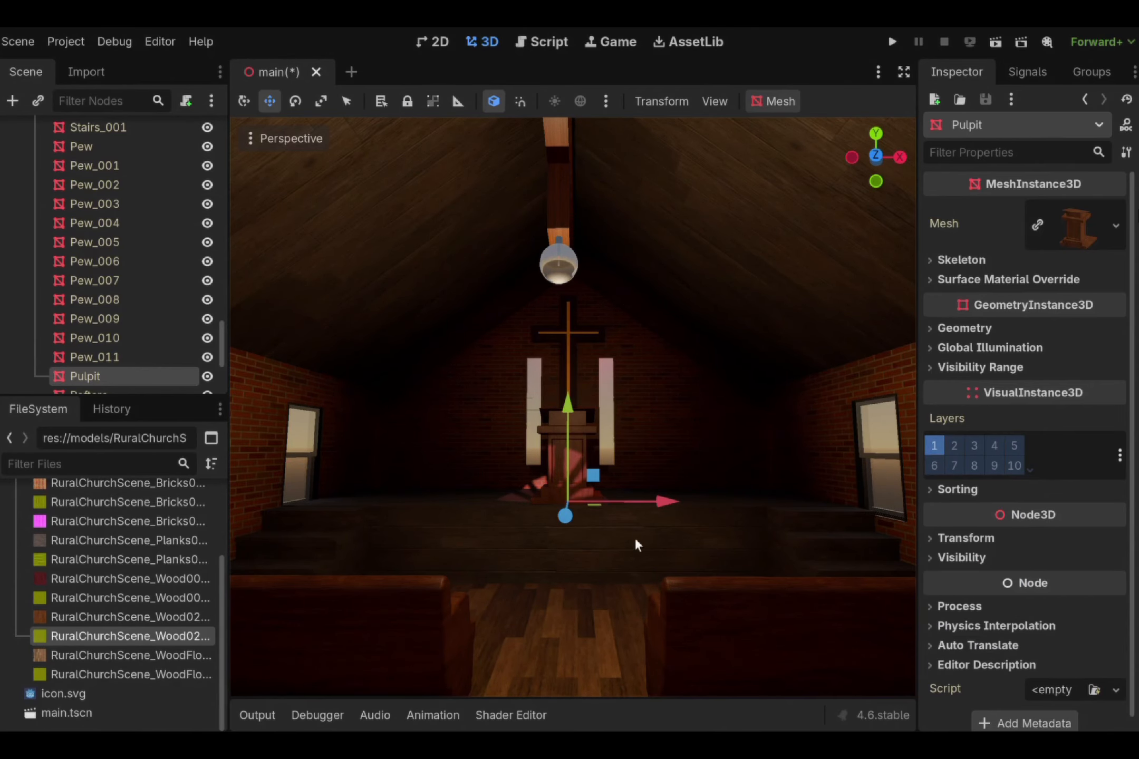
click(633, 548)
right_drag(607, 585, 891, 556)
key(w)
key(s)
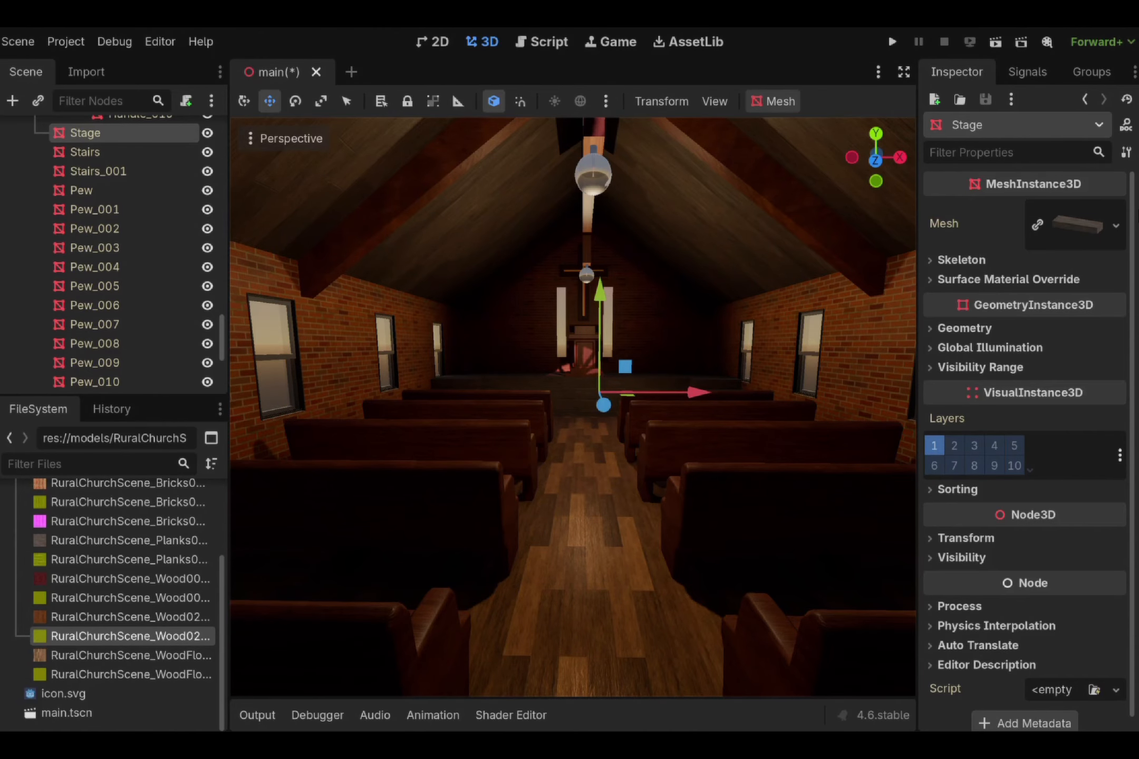
key(d)
right_drag(635, 534, 635, 533)
key(a)
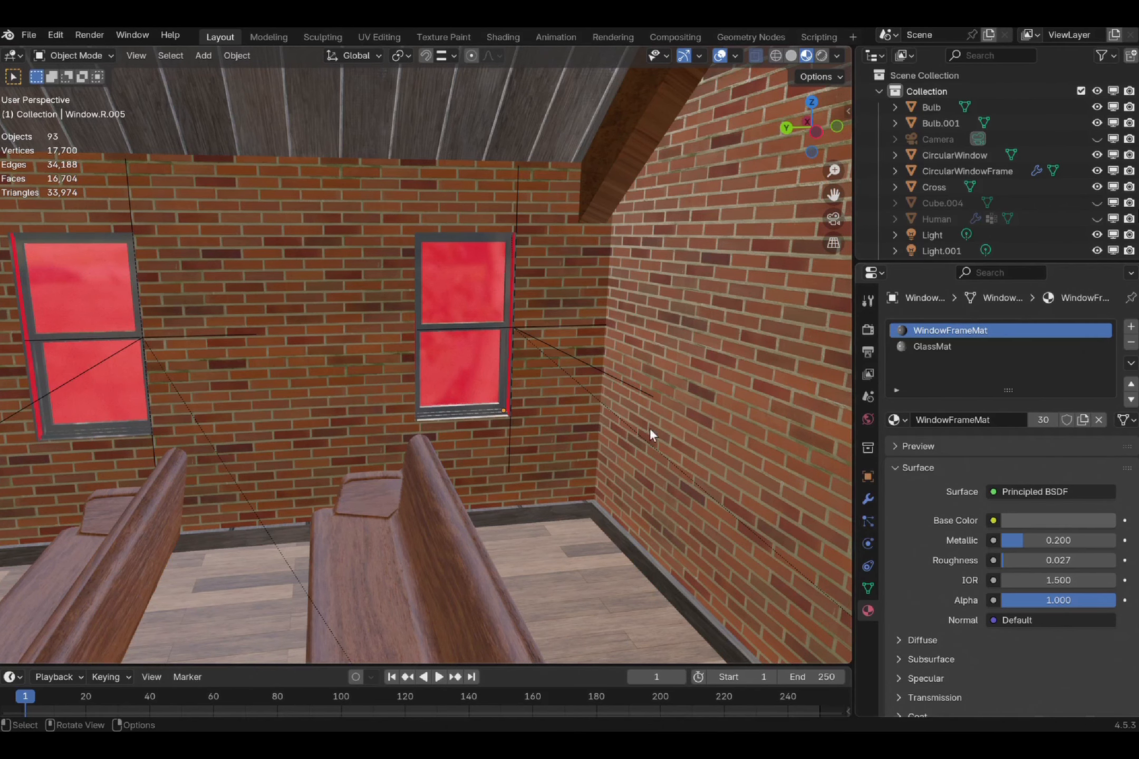
- In Blender, select the upper and lower sashes of all five windows along one side wall
click(459, 356)
shift+click(461, 264)
shift+click(64, 281)
shift+click(72, 363)
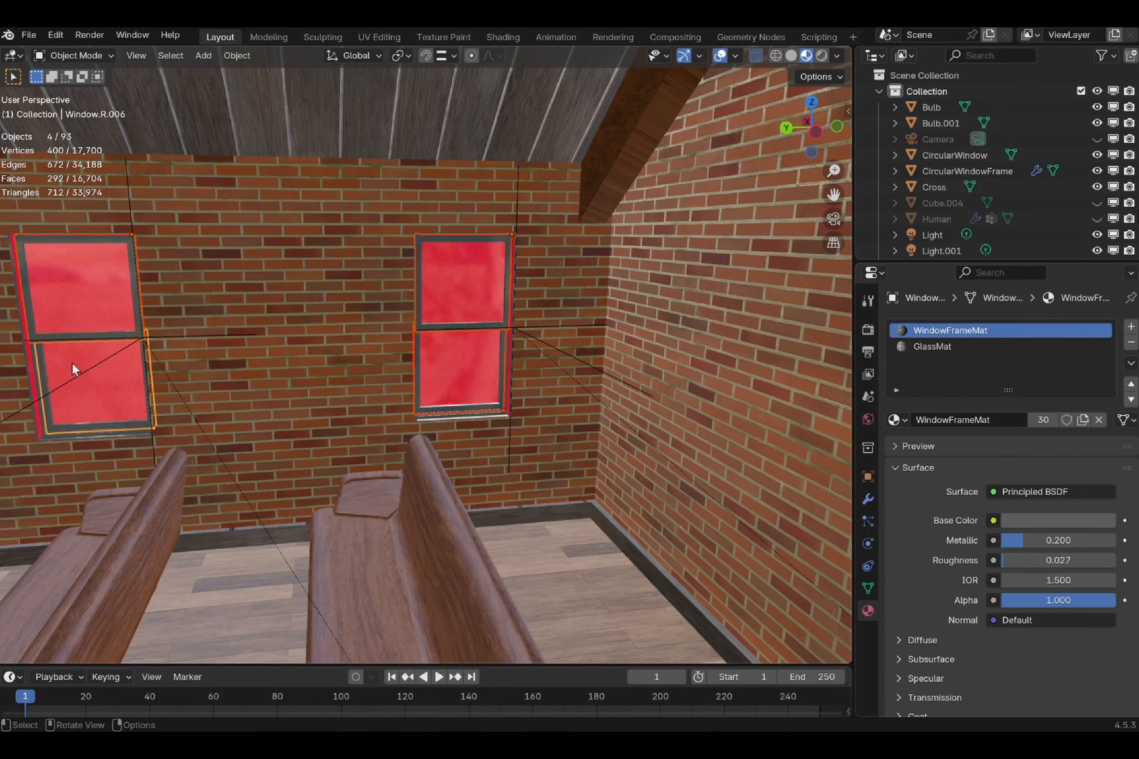
shift+middle_drag(72, 362, 380, 369)
shift+click(380, 410)
shift+click(360, 295)
shift+middle_drag(253, 330, 437, 407)
shift+click(437, 407)
shift+click(395, 312)
shift+middle_drag(273, 313, 519, 403)
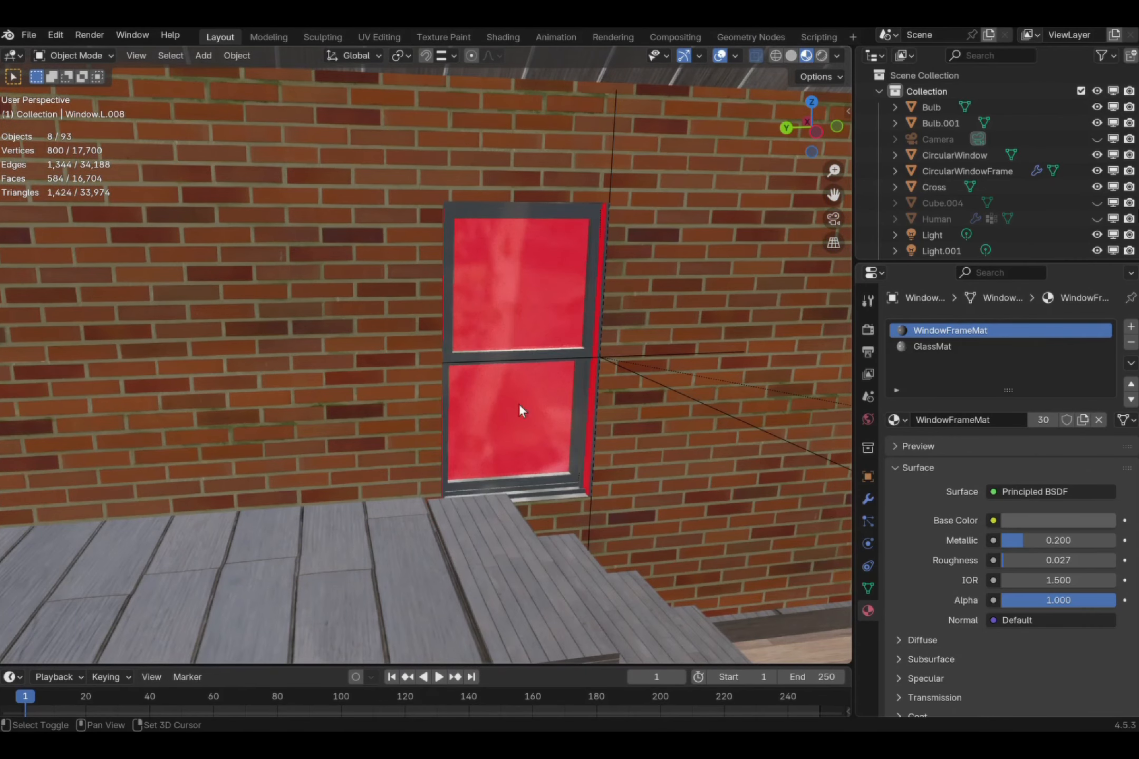
shift+click(519, 403)
shift+click(497, 307)
- Add the upper and lower sashes of the five windows on the opposite wall to the selection
key(shift+grave)
click(497, 334)
shift+click(500, 412)
shift+click(497, 334)
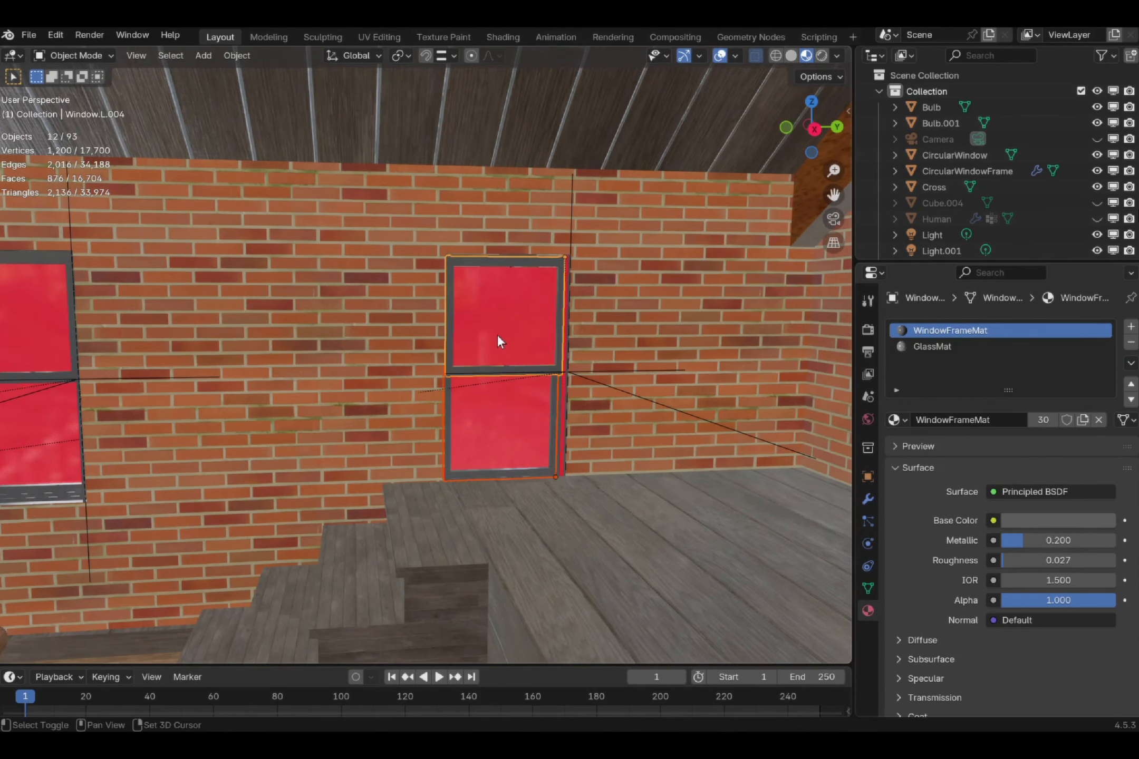
middle_drag(497, 334, 419, 366)
shift+click(420, 366)
shift+click(409, 285)
shift+click(358, 388)
shift+click(354, 312)
shift+middle_drag(355, 312, 481, 394)
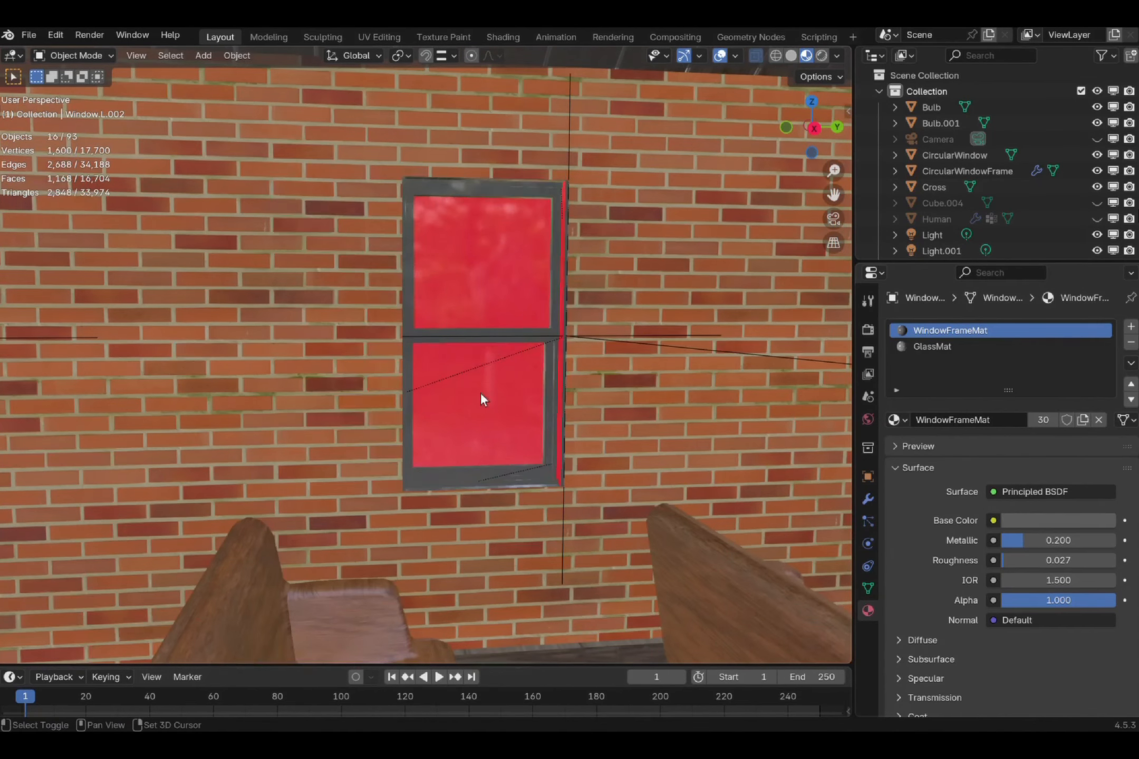
shift+click(480, 394)
shift+click(474, 301)
shift+middle_drag(475, 300, 492, 351)
shift+click(492, 352)
shift+click(506, 238)
scroll(679, 257, down, 6)
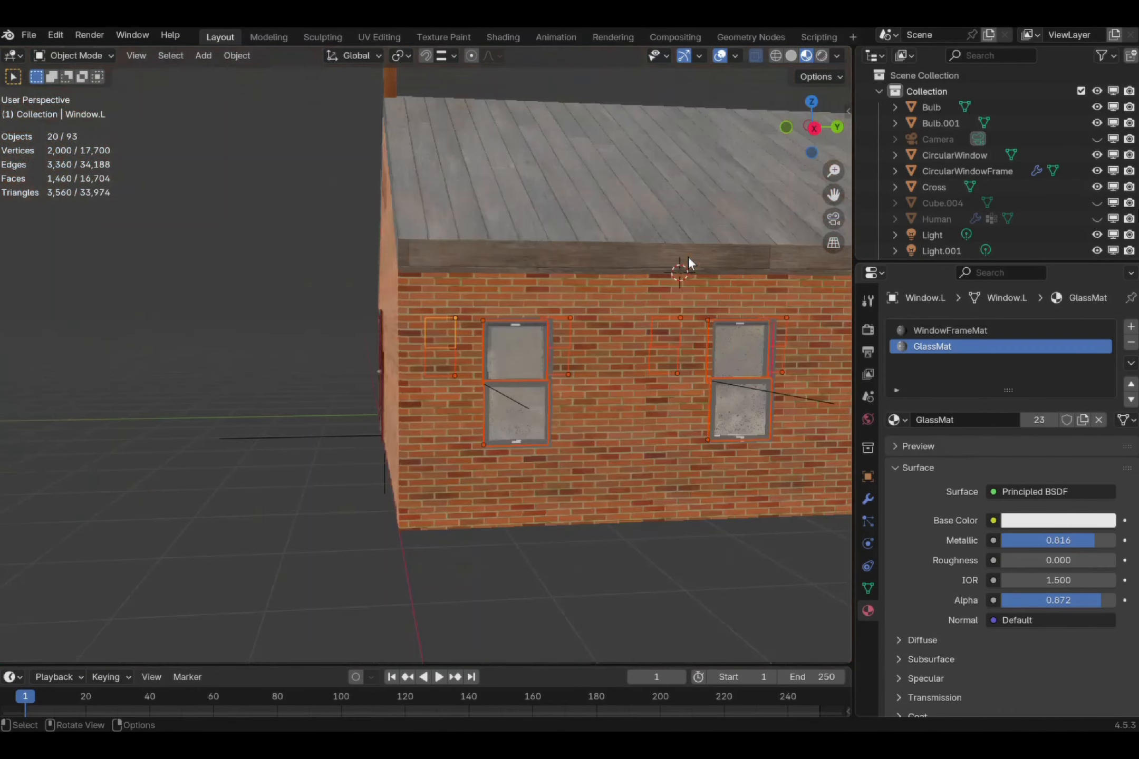
- Enter Edit Mode on the selected sashes and select the glass faces of the near wall's first three windows plus panes on the far wall
key(Tab)
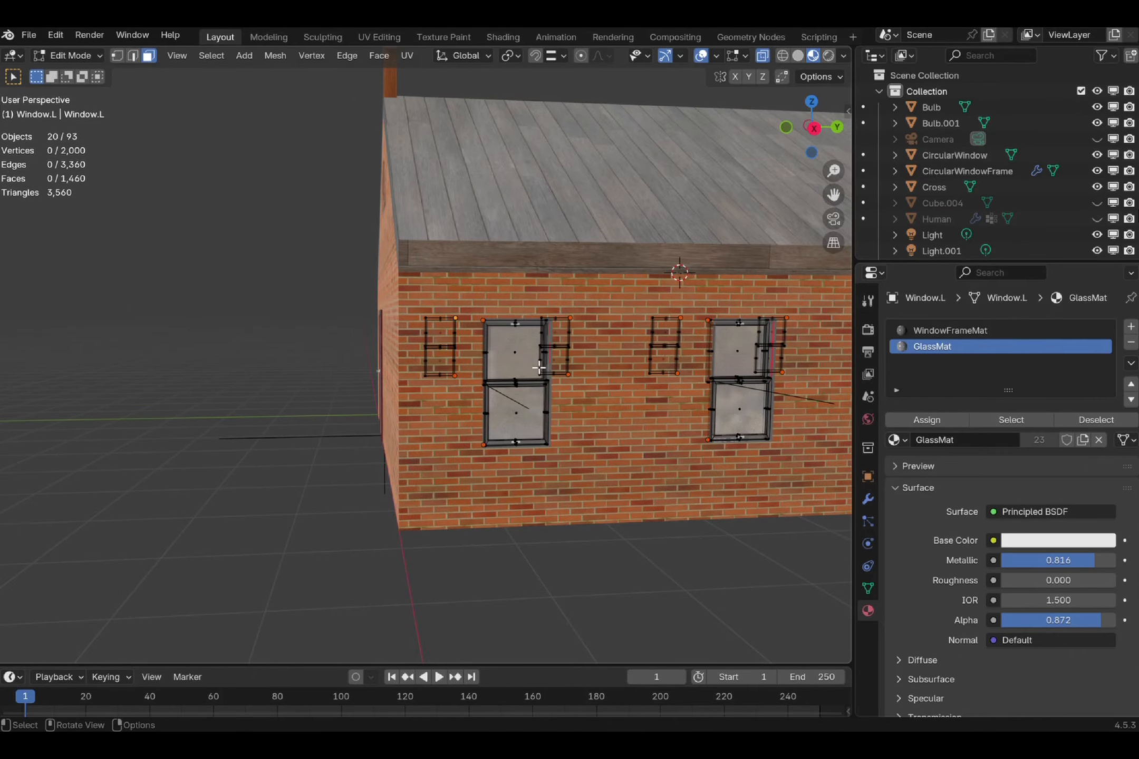
shift+click(520, 357)
shift+click(523, 424)
shift+click(749, 414)
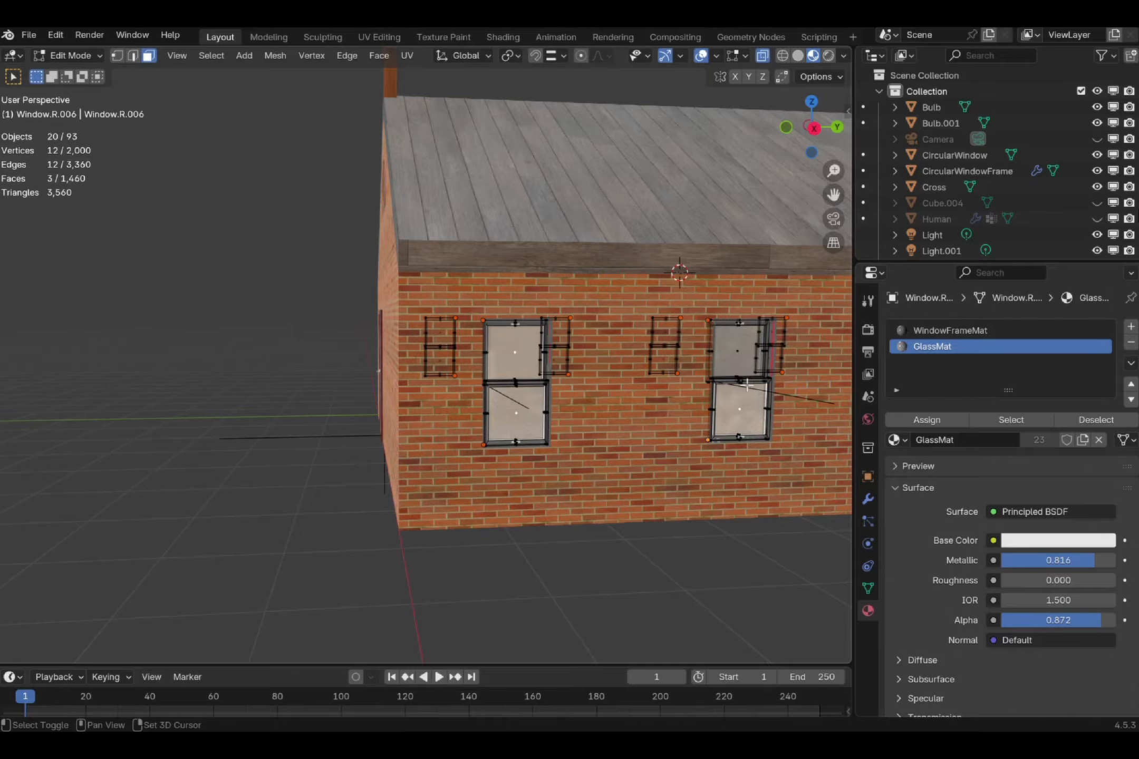
shift+click(746, 356)
middle_drag(764, 377, 549, 389)
shift+click(454, 381)
shift+click(454, 445)
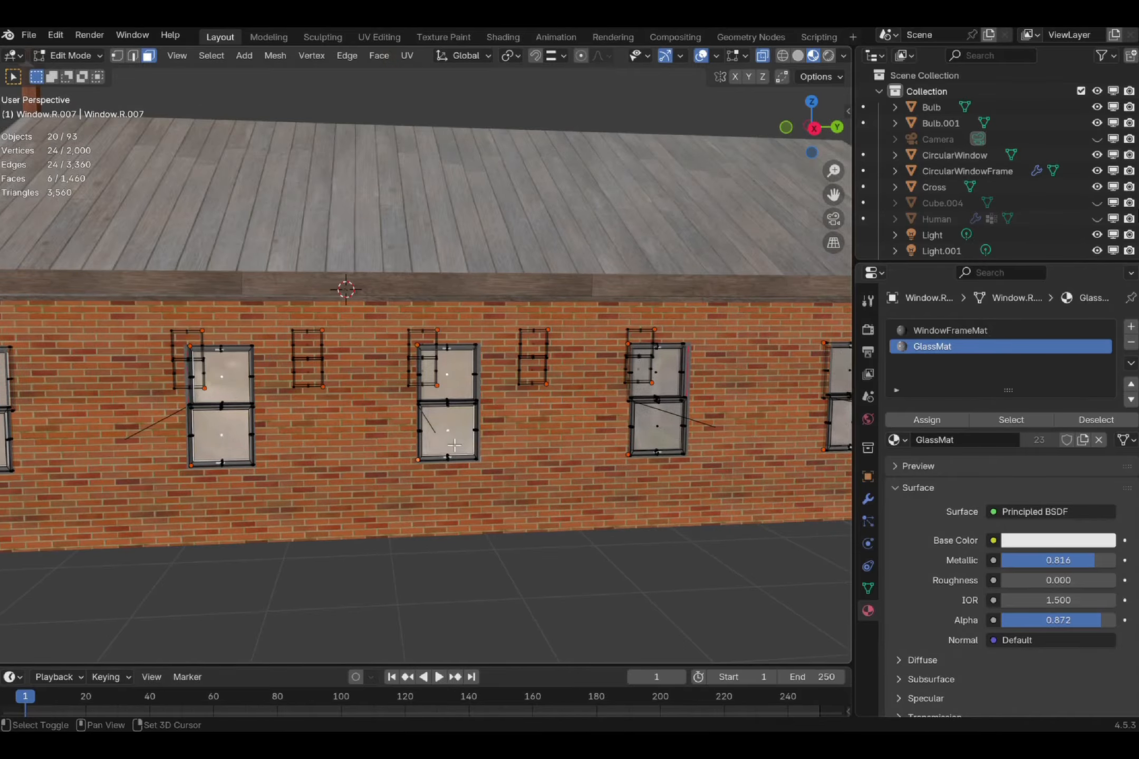
shift+click(316, 375)
shift+middle_drag(317, 376, 430, 378)
shift+click(265, 348)
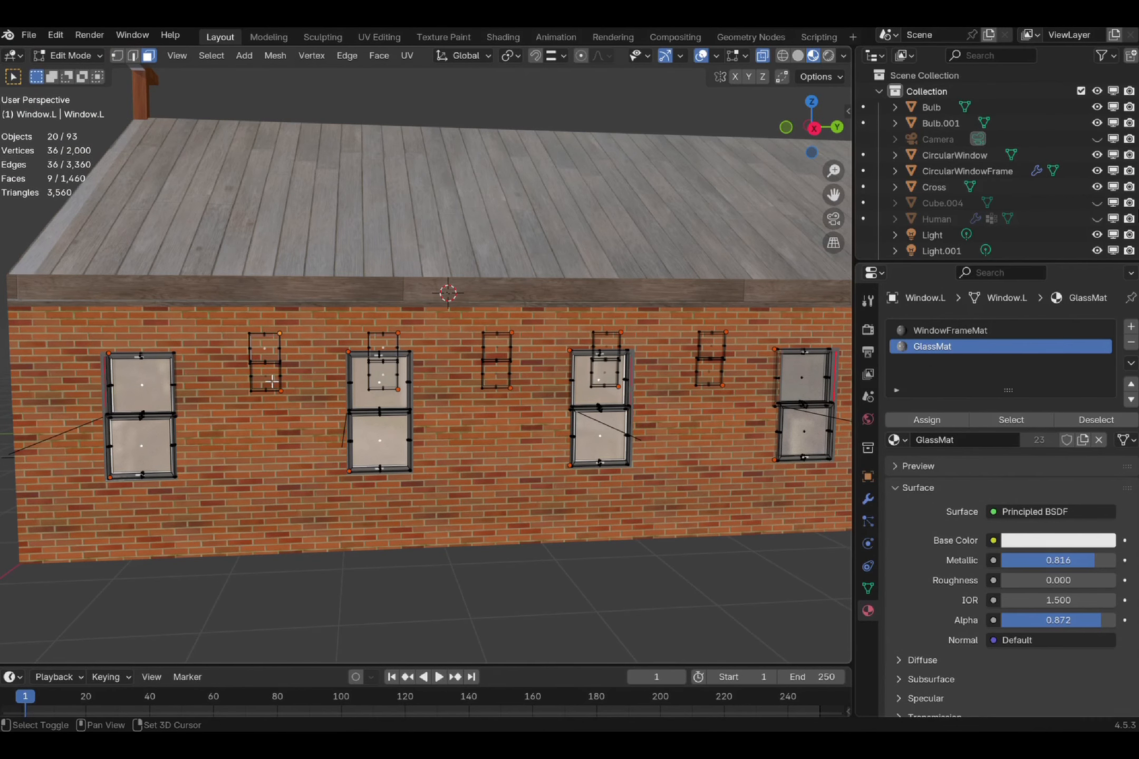
shift+click(266, 378)
- Add the glass faces of the near wall's last two windows to the face selection
shift+middle_drag(606, 369, 345, 382)
shift+click(433, 396)
shift+click(439, 457)
shift+click(442, 403)
shift+click(628, 396)
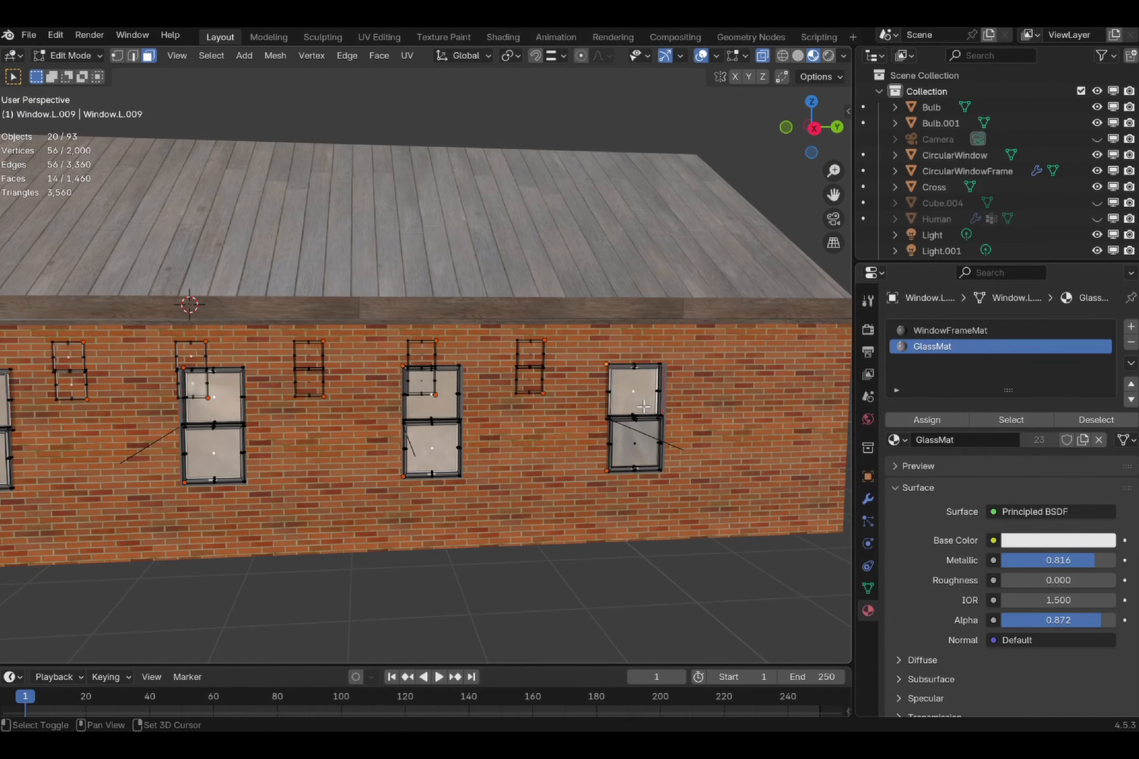
shift+click(630, 442)
- Add the remaining glass faces of the far wall's windows to the selection from inside the church
scroll(536, 405, up, 6)
shift+middle_drag(201, 416, 274, 406)
shift+click(392, 354)
shift+click(391, 425)
shift+click(720, 422)
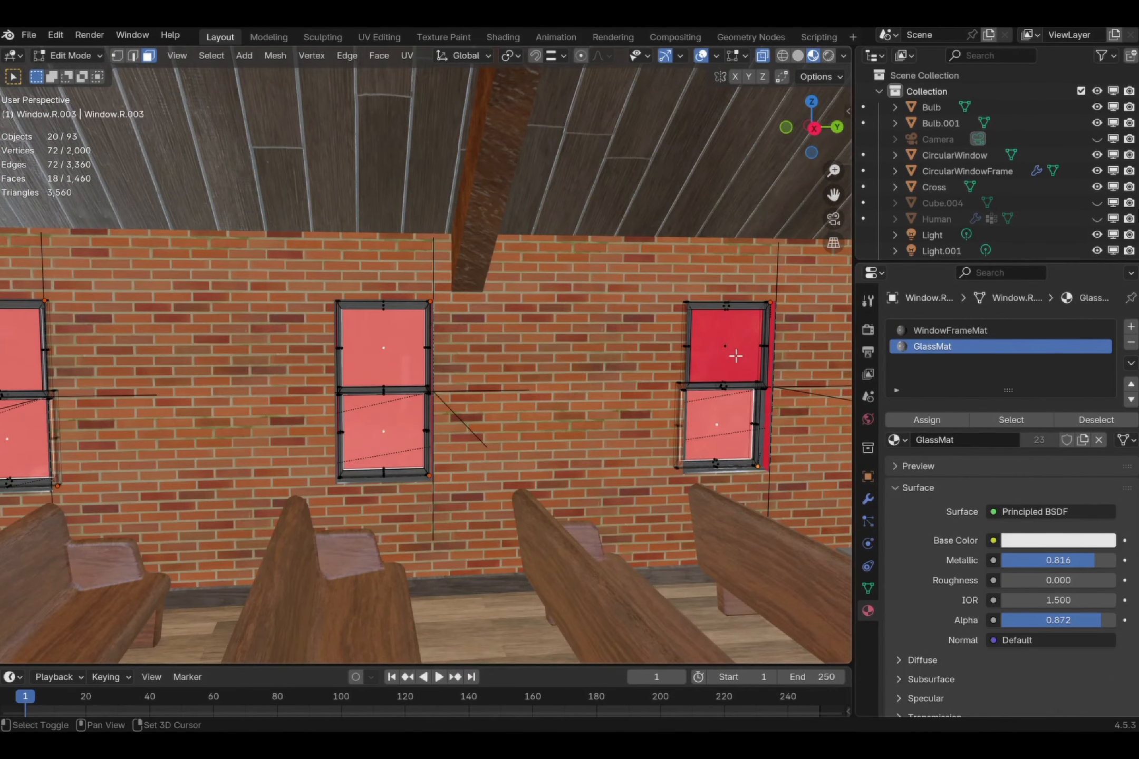
shift+click(733, 357)
shift+middle_drag(733, 364, 316, 380)
shift+click(537, 369)
shift+click(539, 437)
scroll(315, 445, down, 3)
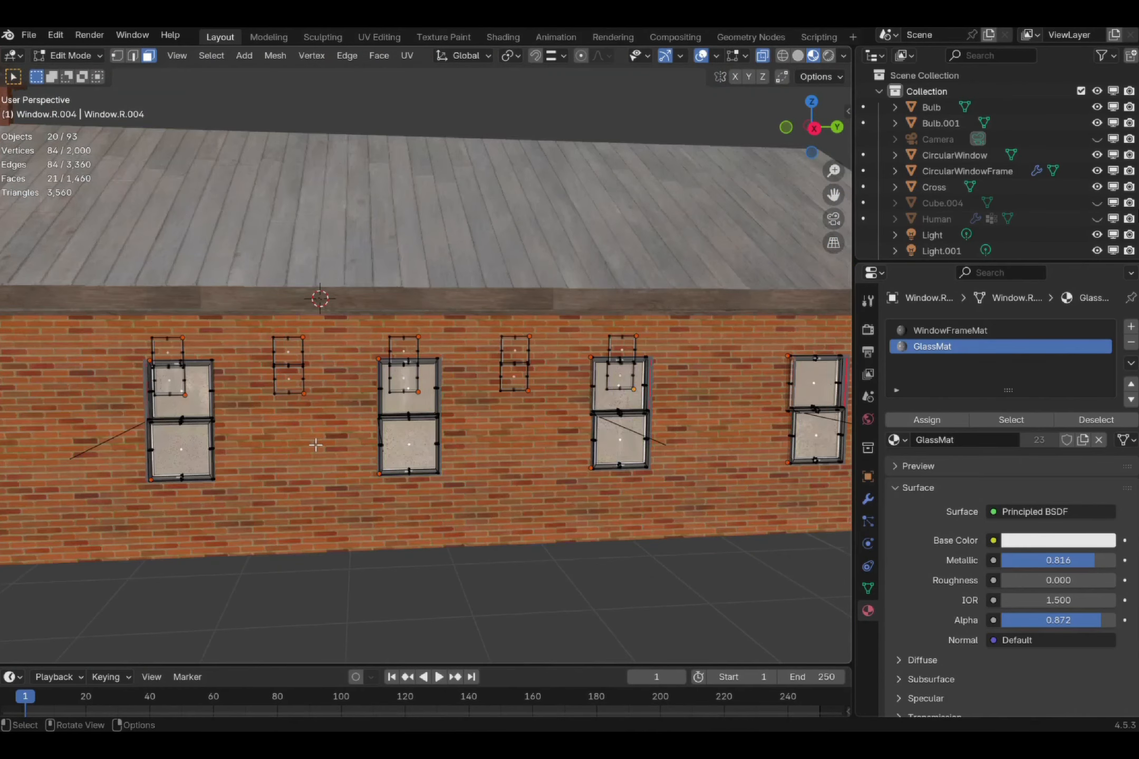
- Separate the selected glass faces into their own objects and return to Object Mode
shift+middle_drag(315, 445, 408, 448)
right_click(403, 442)
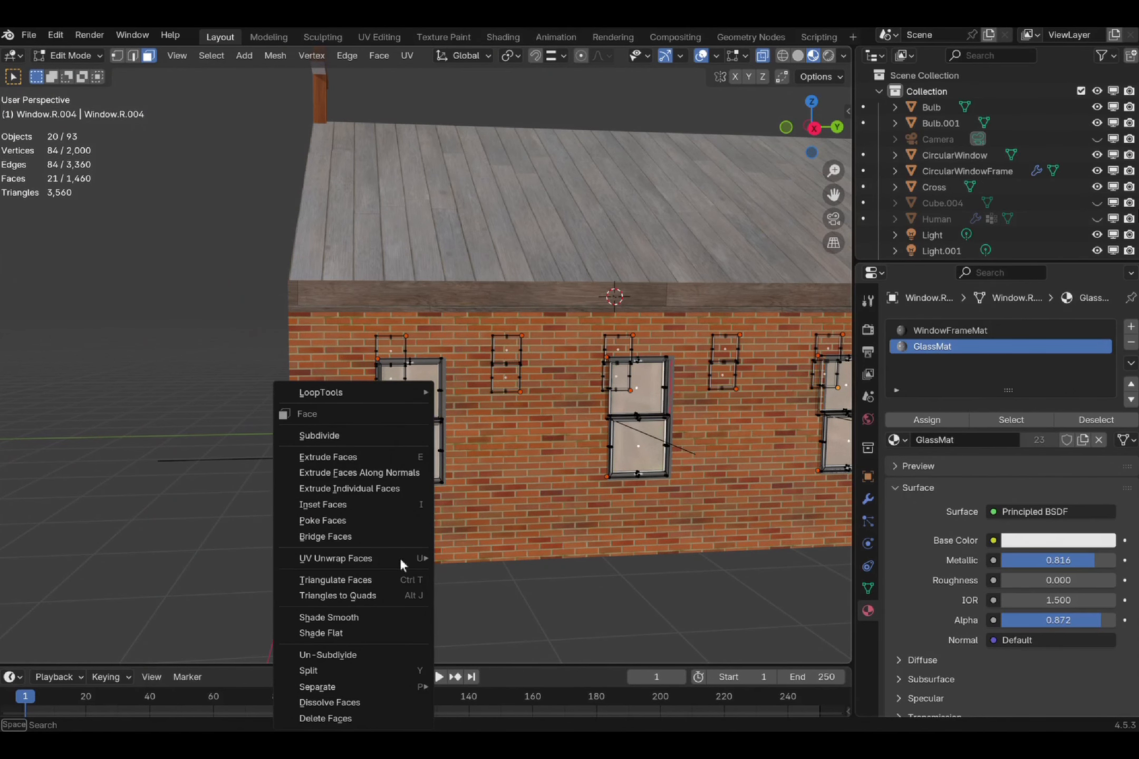
mouse_move(385, 687)
click(483, 650)
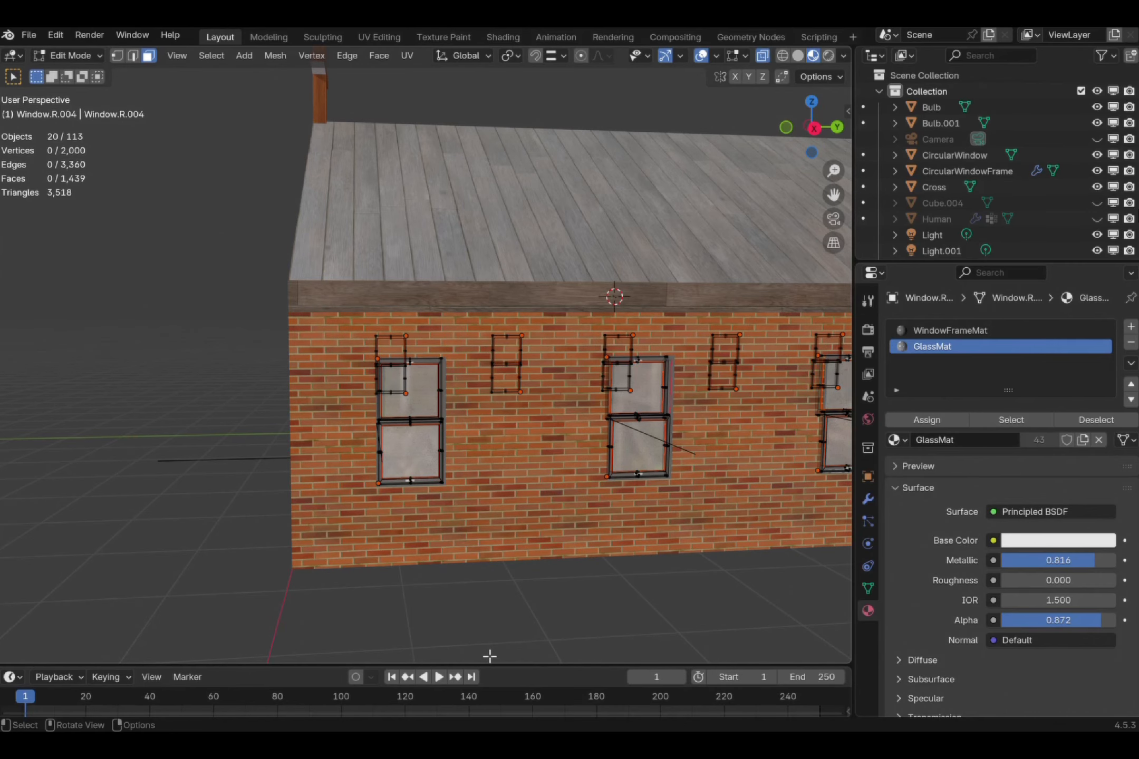
scroll(1050, 178, down, 10)
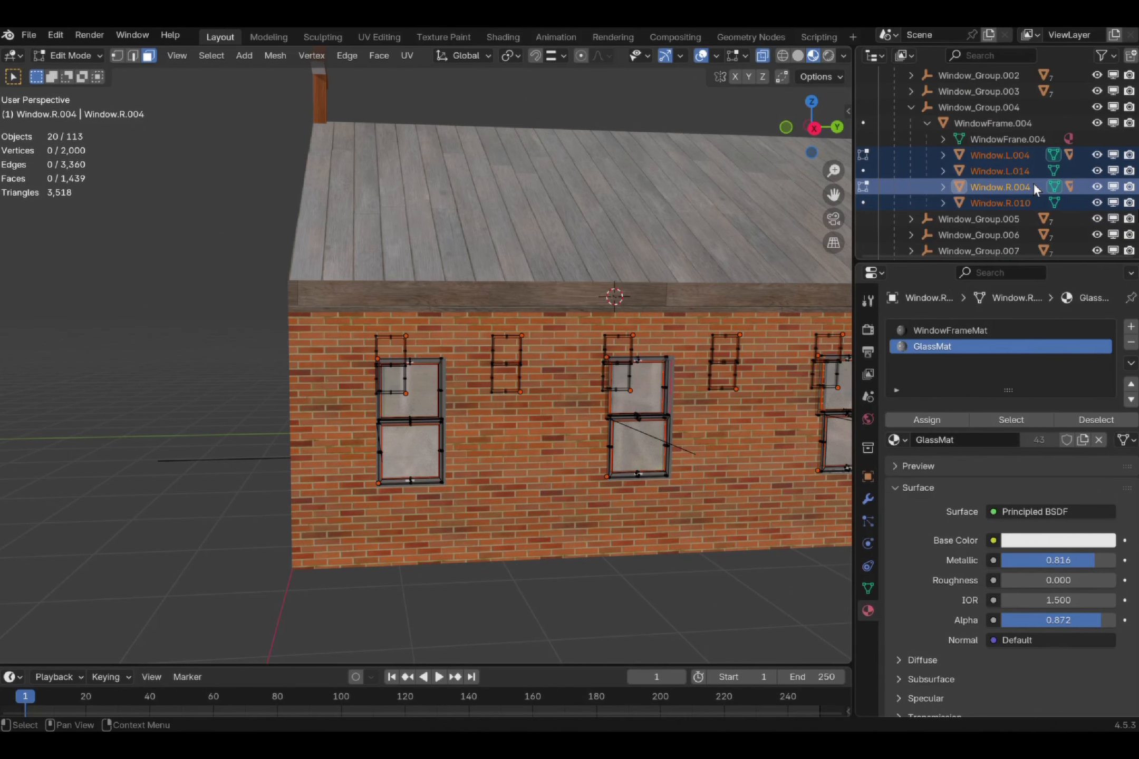
scroll(1023, 183, up, 2)
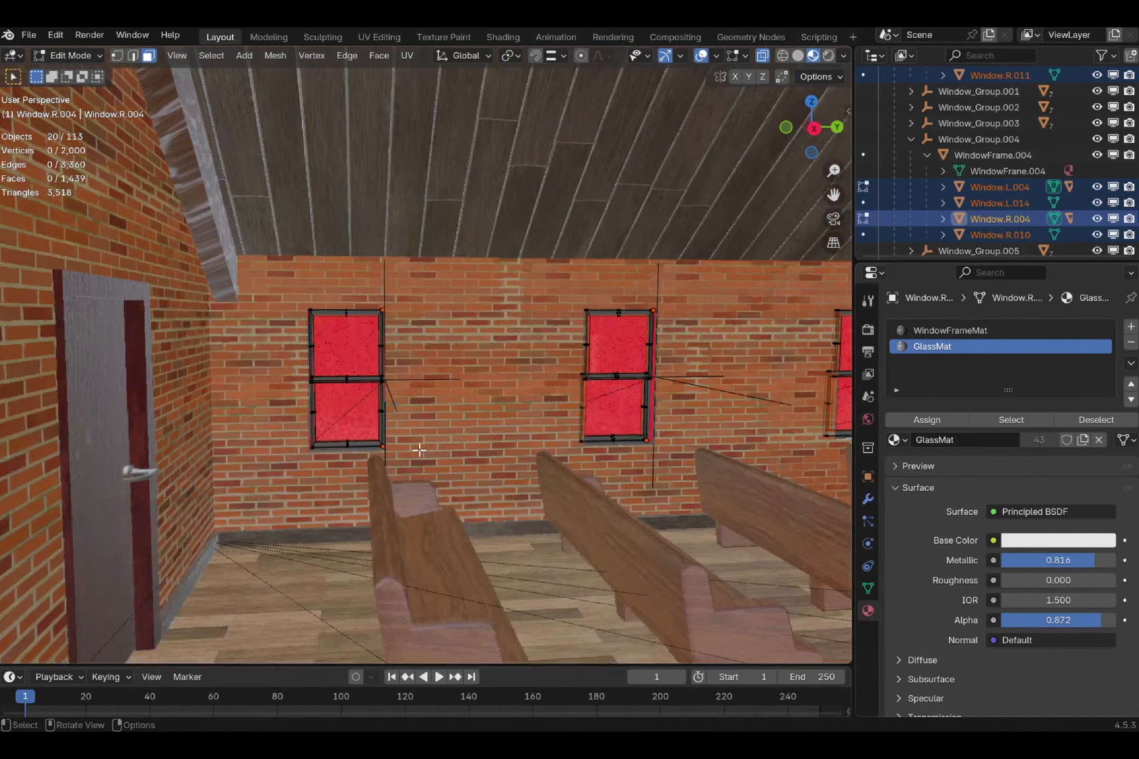
scroll(420, 449, down, 10)
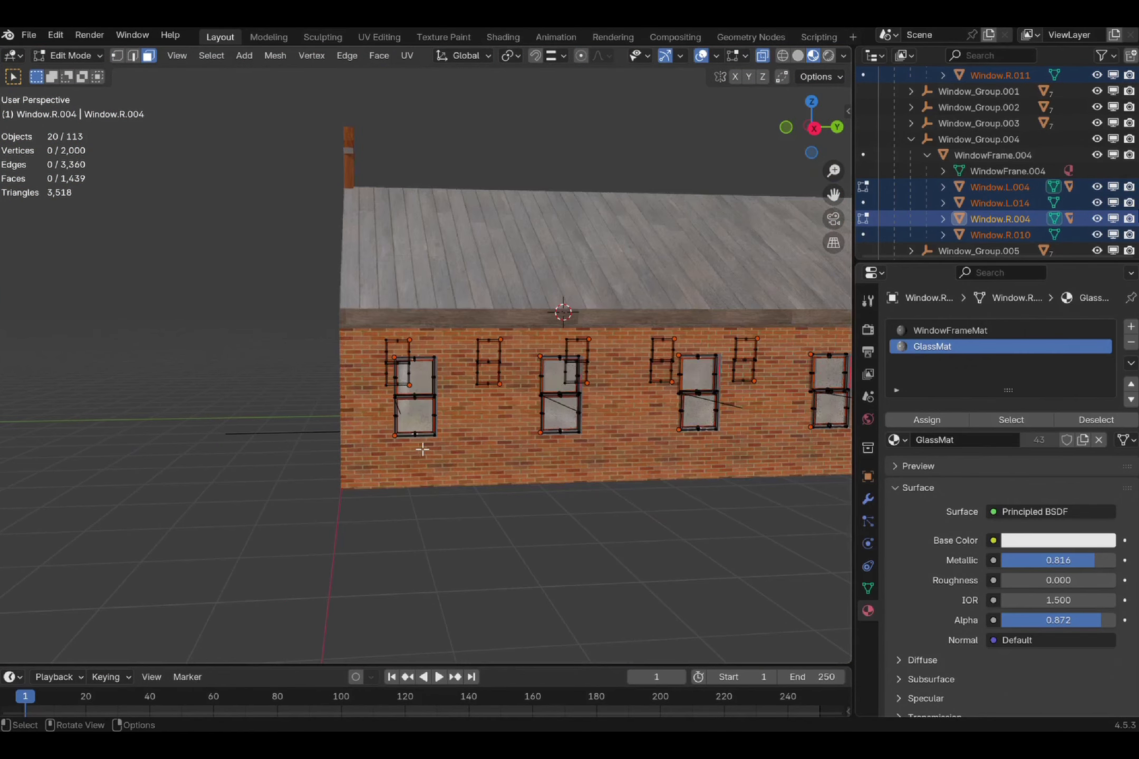
scroll(422, 449, up, 2)
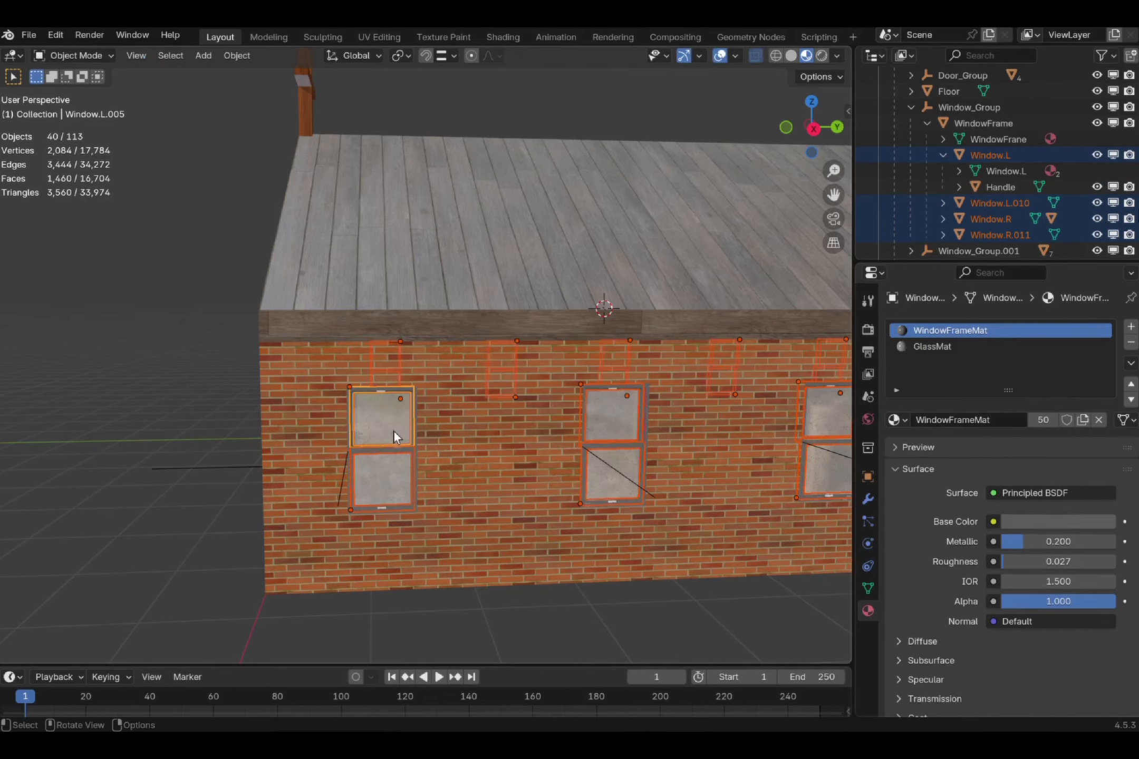
- Select the separated glass pane objects in the windows along the near outside wall
click(394, 431)
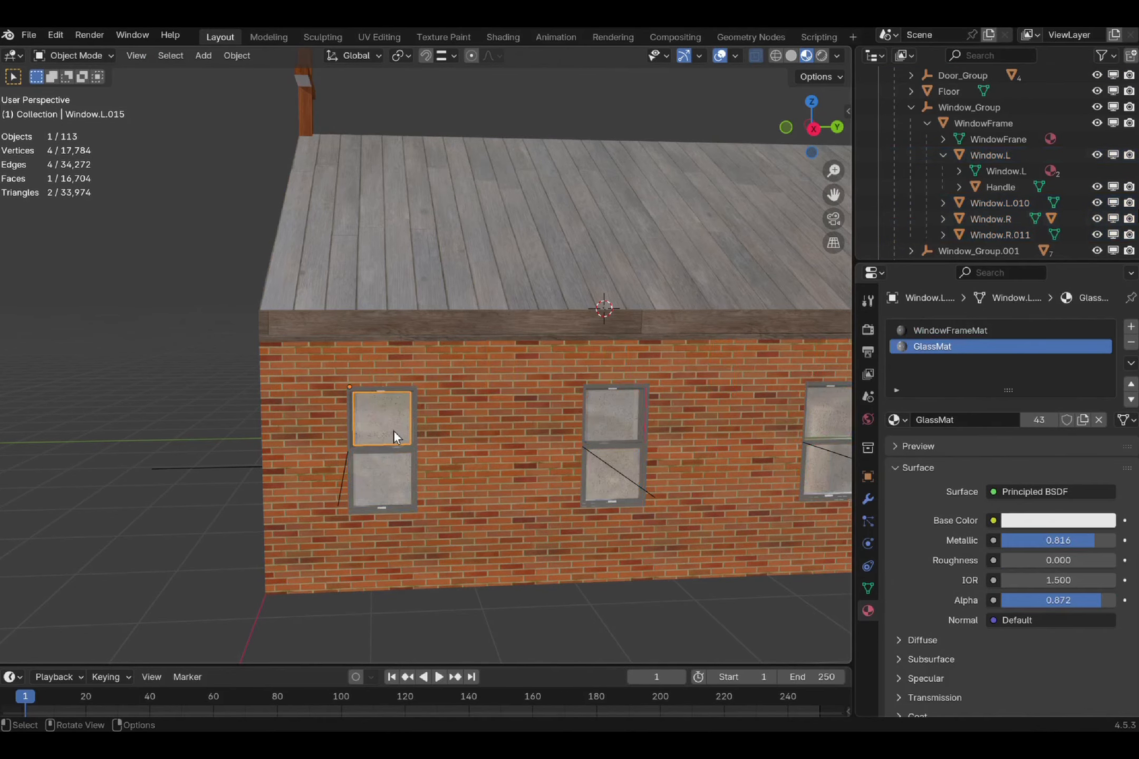
shift+click(619, 472)
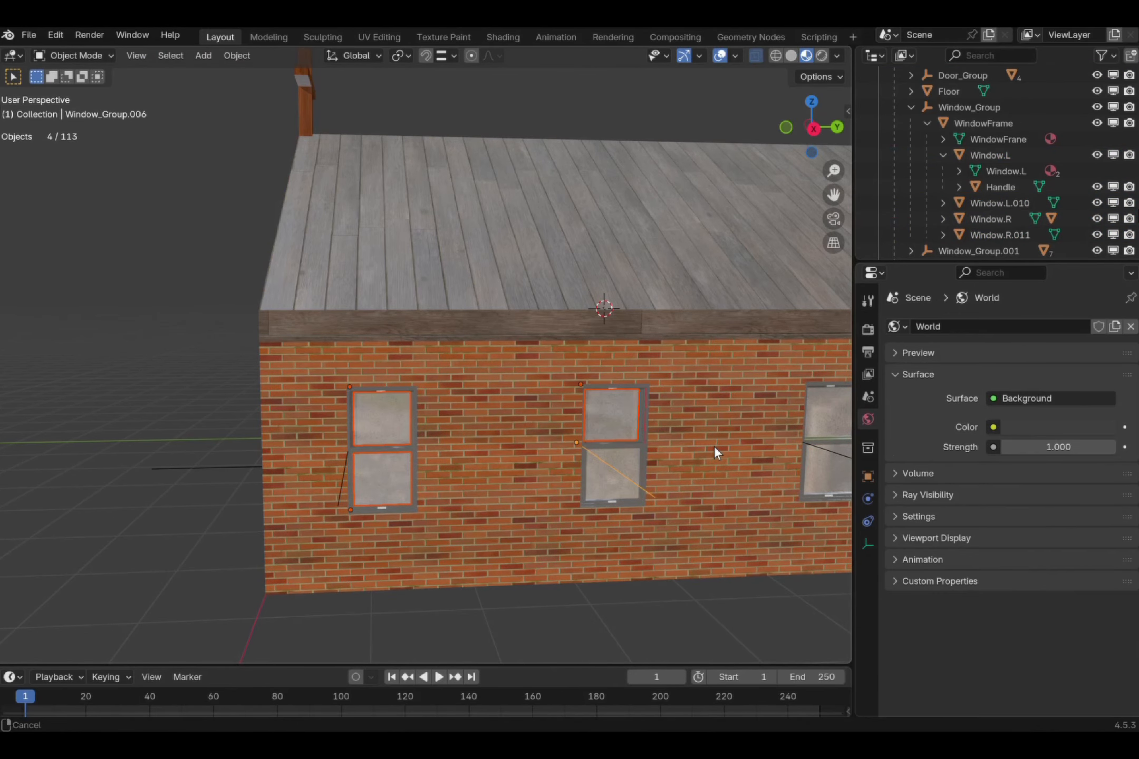
shift+middle_drag(713, 446, 440, 431)
shift+click(389, 446)
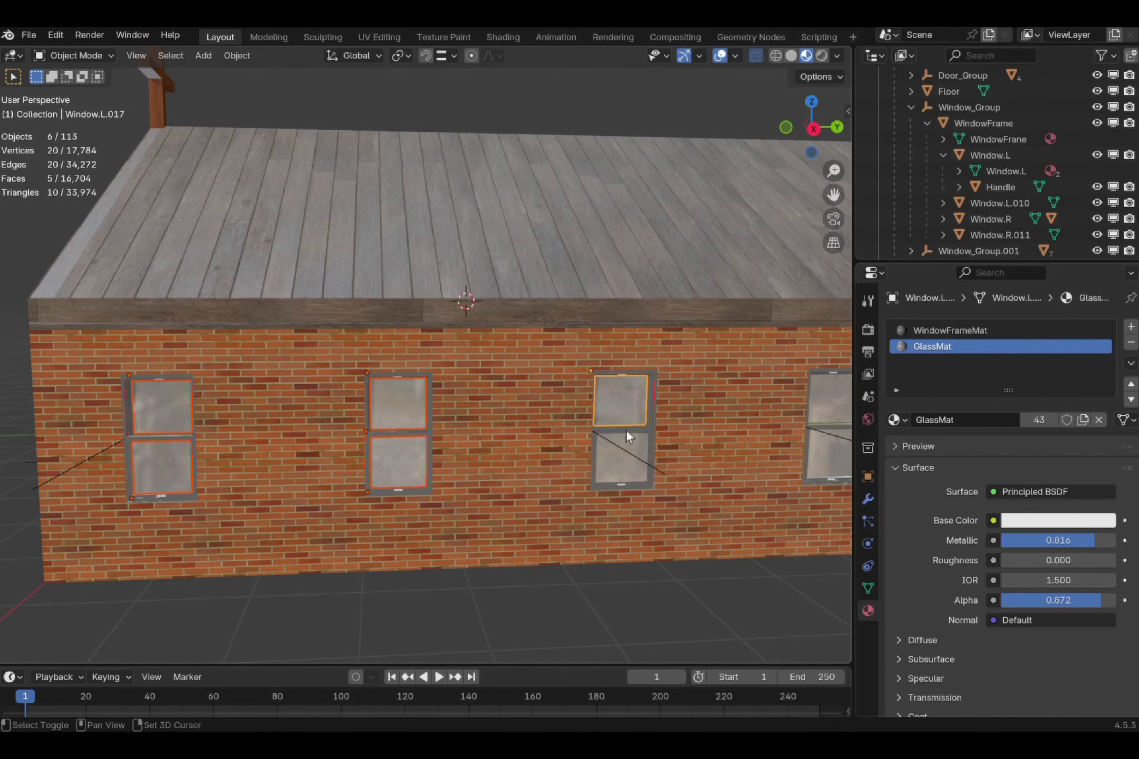
shift+middle_drag(716, 429, 588, 414)
shift+click(559, 383)
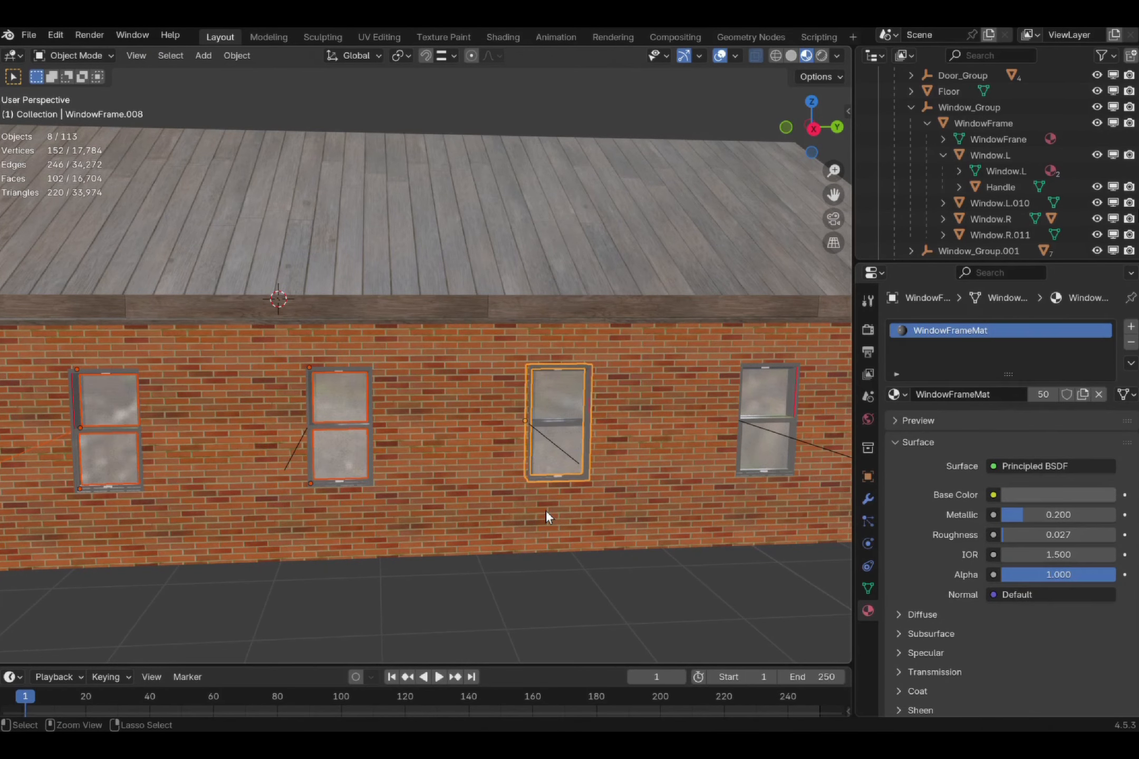
shift+click(569, 397)
shift+click(765, 412)
shift+click(765, 412)
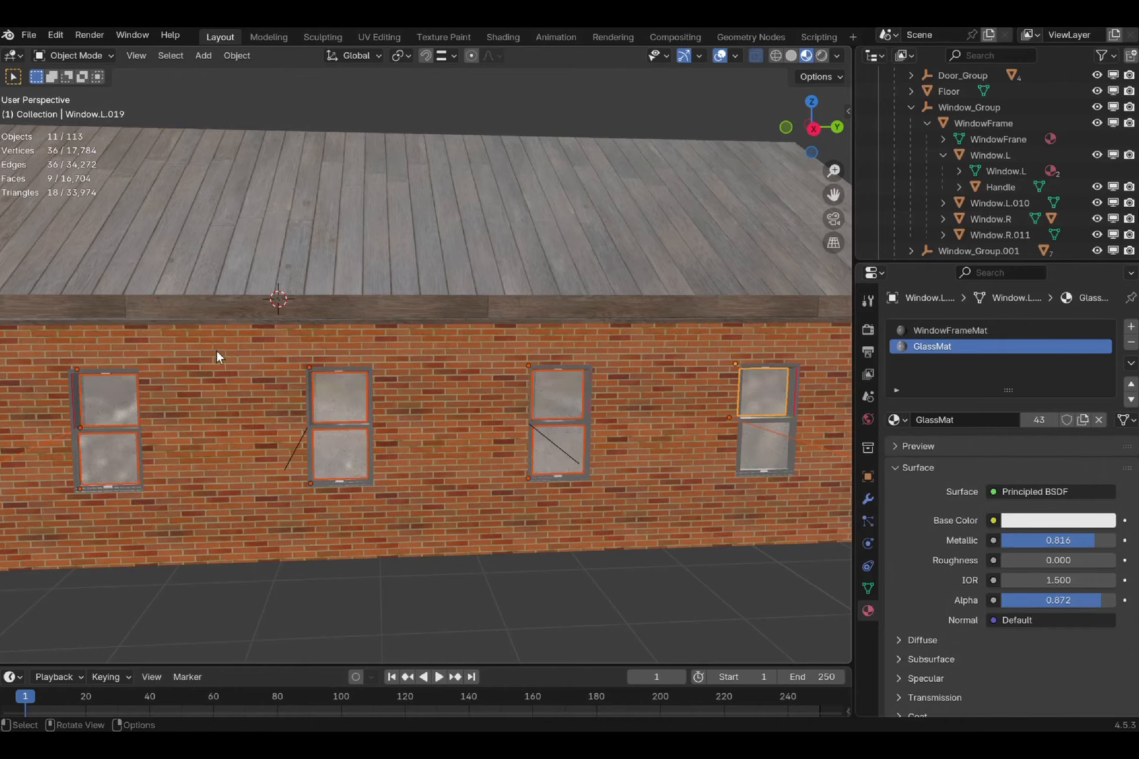
- Add the glass panes along the opposite long wall to the selection and join all selected panes into one object
scroll(216, 350, down, 4)
middle_drag(216, 351, 532, 356)
scroll(686, 320, up, 1)
shift+click(595, 444)
shift+click(468, 378)
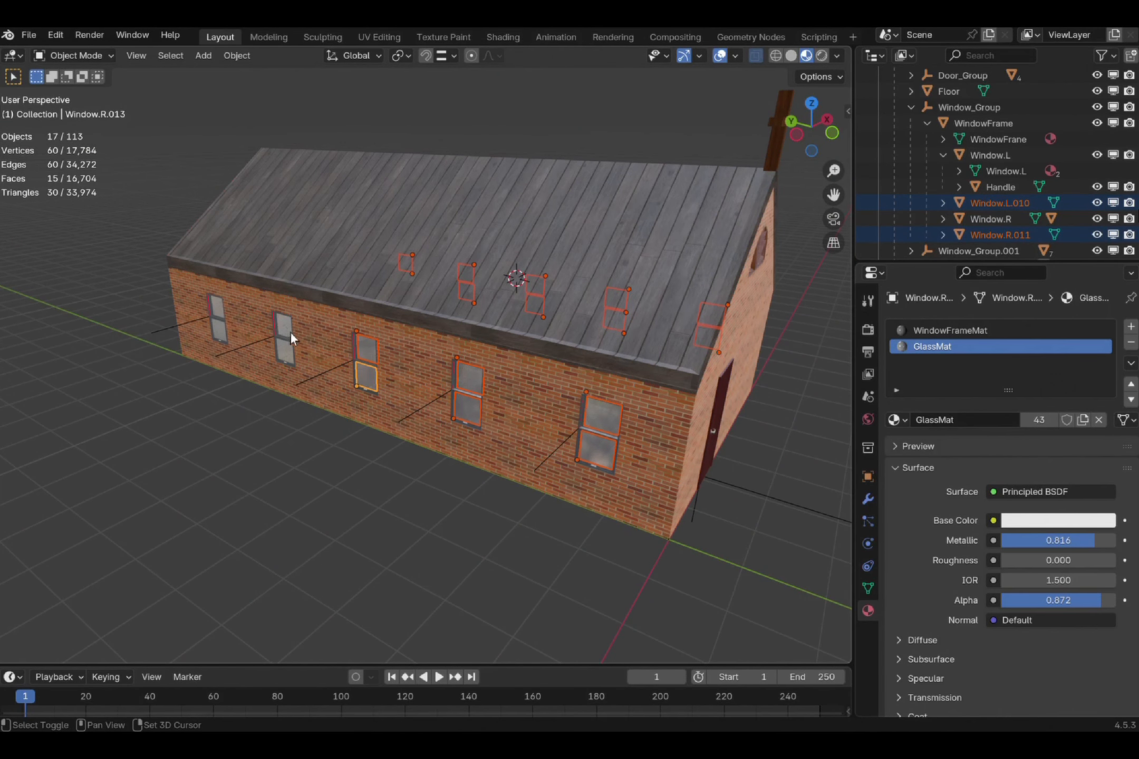
middle_drag(222, 310, 476, 299)
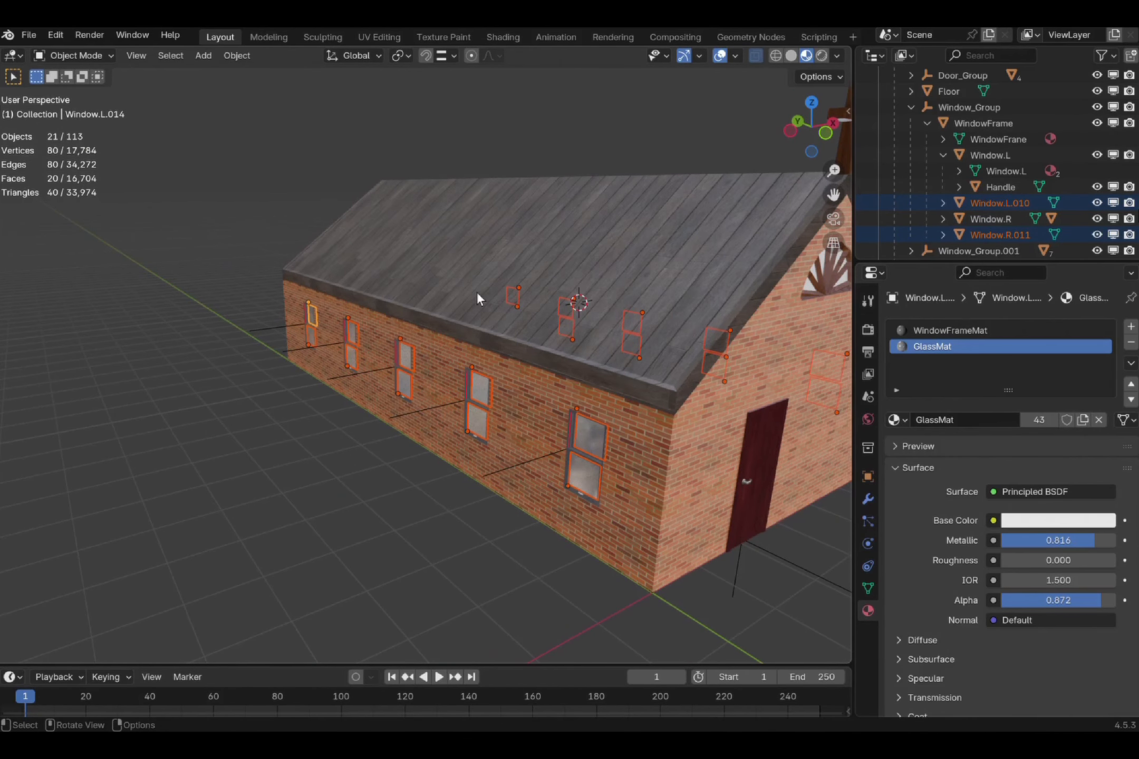
key(ctrl+j)
- Select only the joined glass object in the scene hierarchy and rename it GlassPanes
scroll(1002, 182, down, 5)
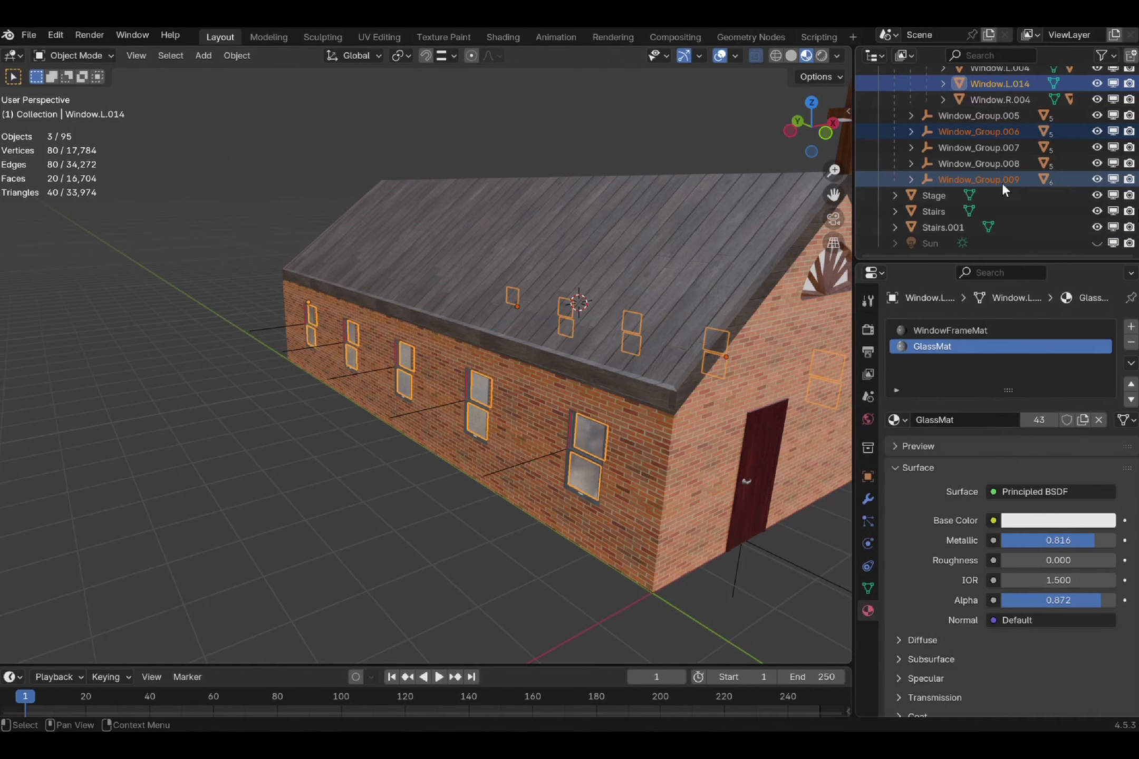
scroll(950, 206, up, 4)
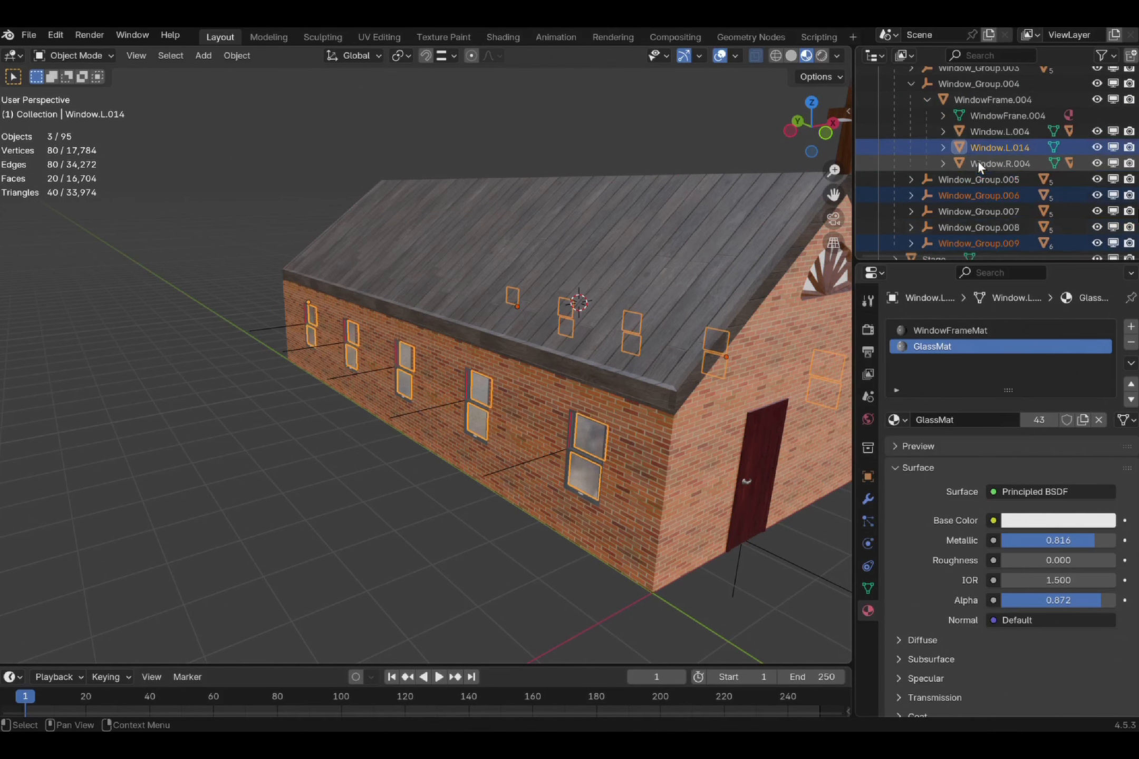
scroll(979, 174, up, 10)
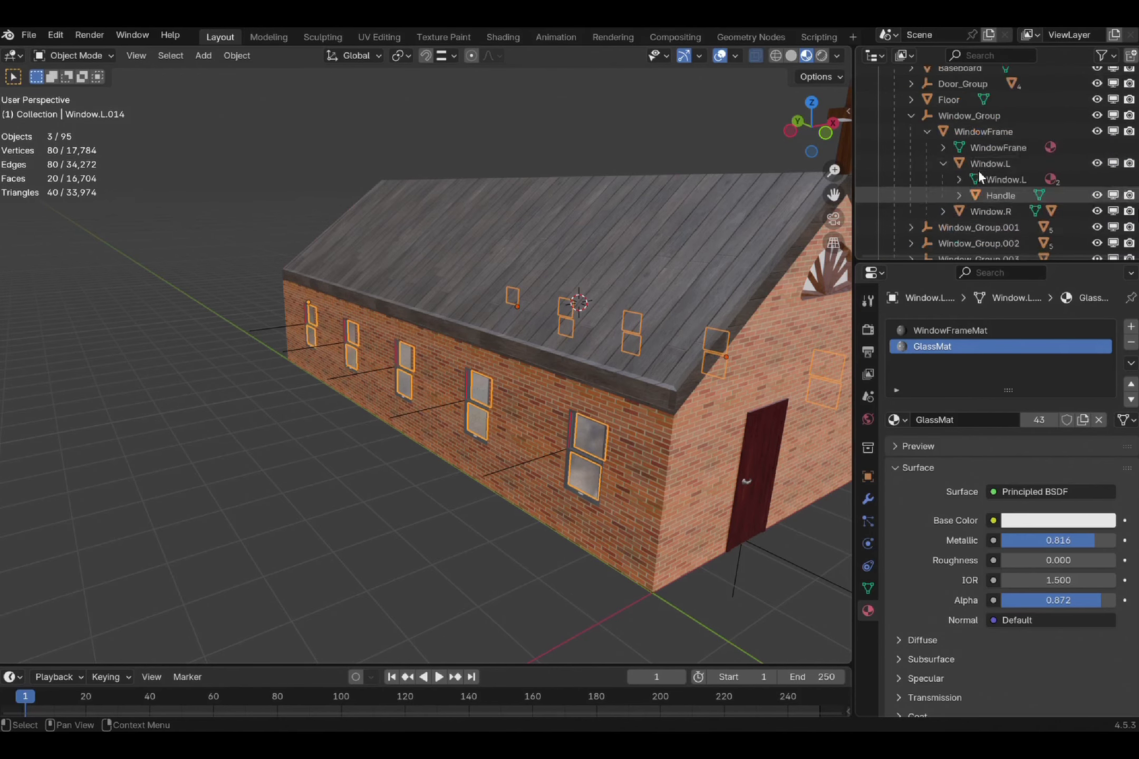
scroll(979, 174, down, 10)
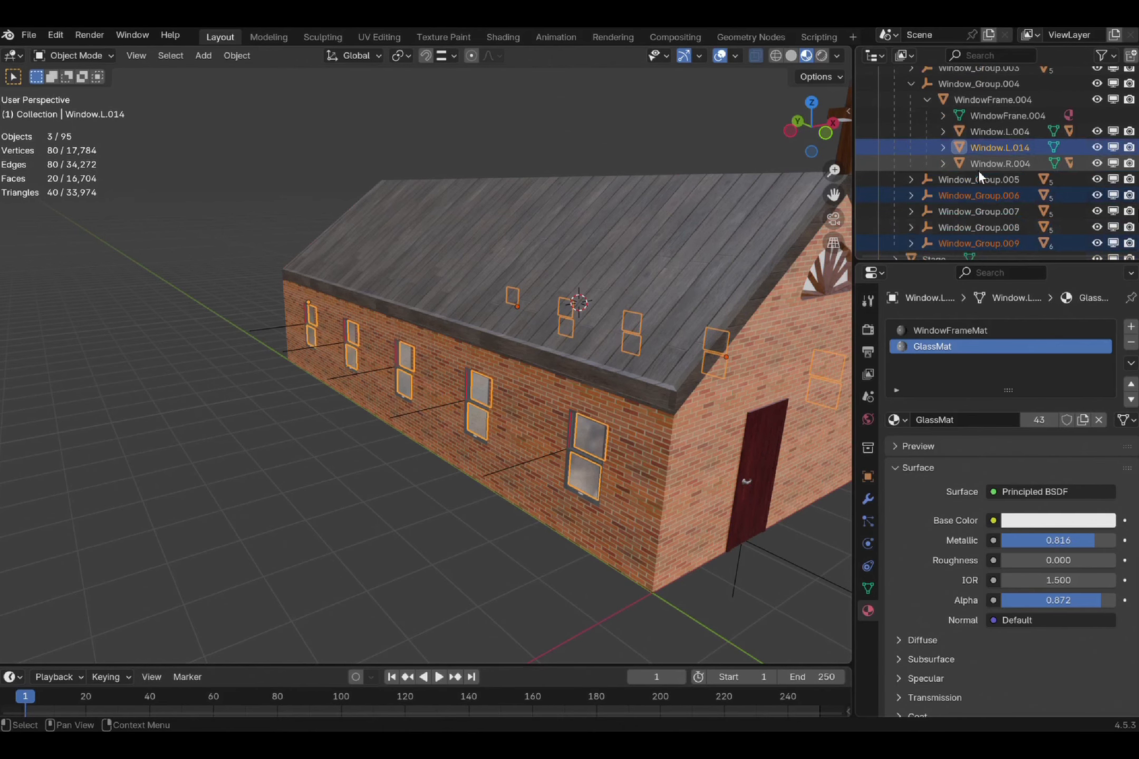
scroll(1017, 221, up, 4)
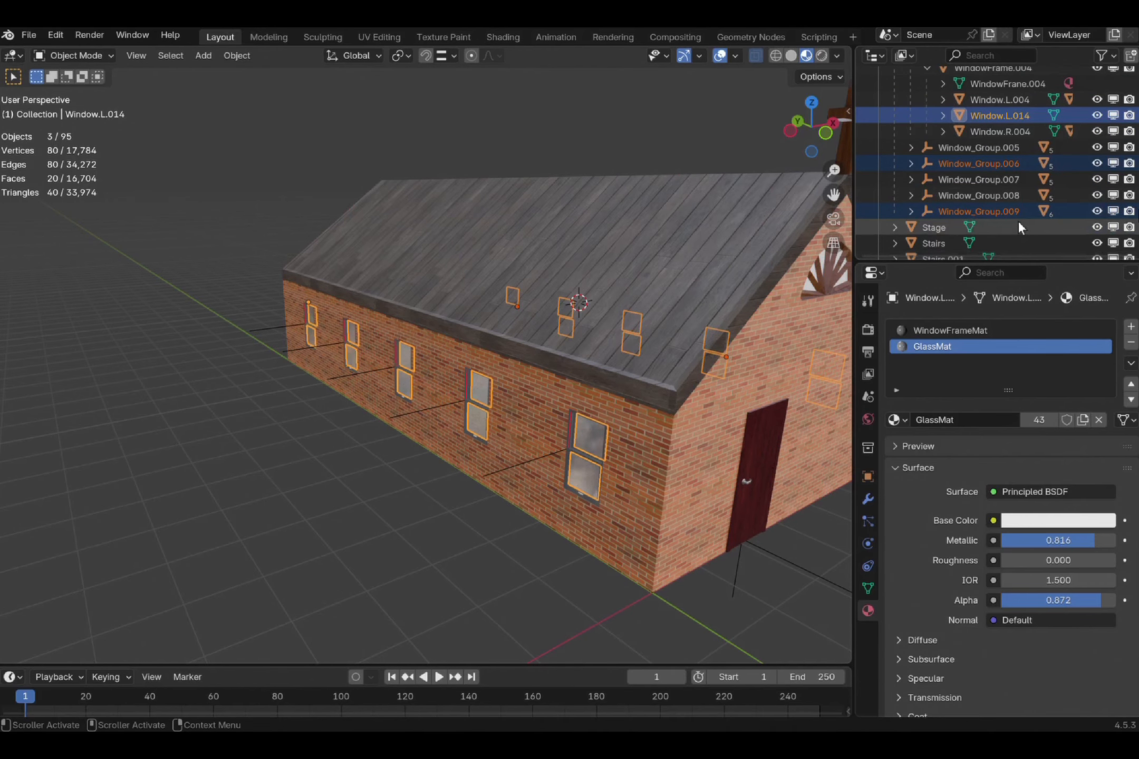
click(1098, 145)
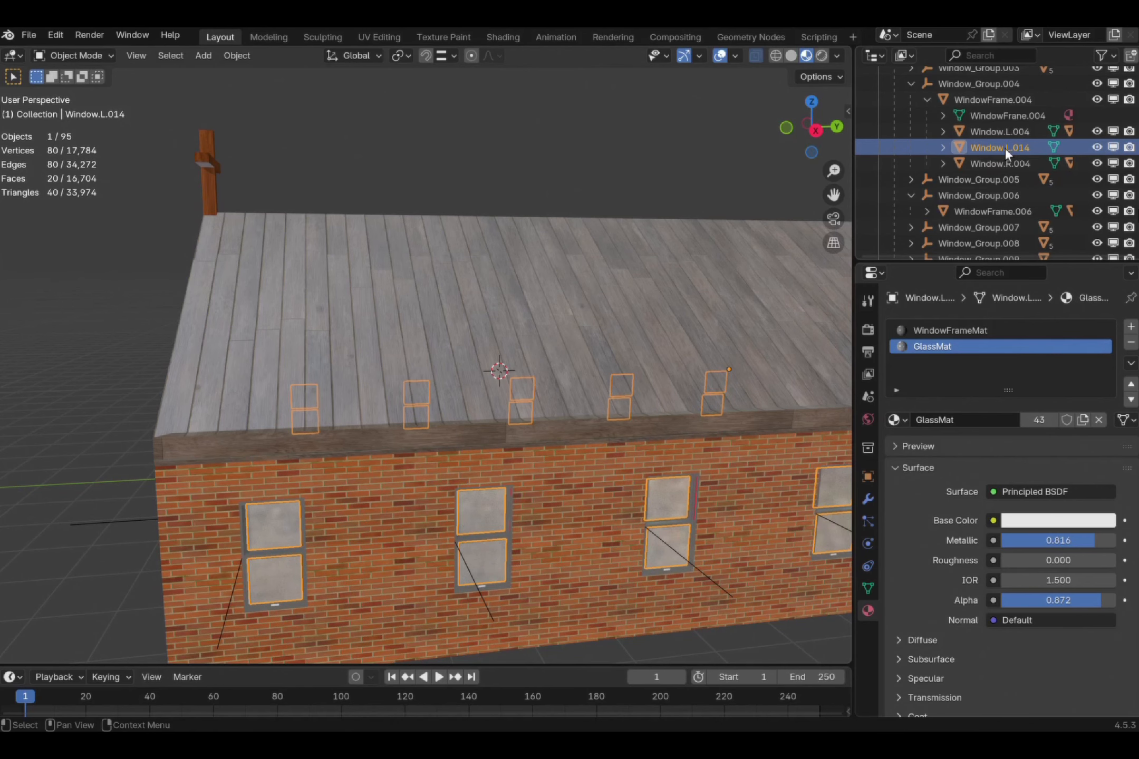
double_click(1013, 152)
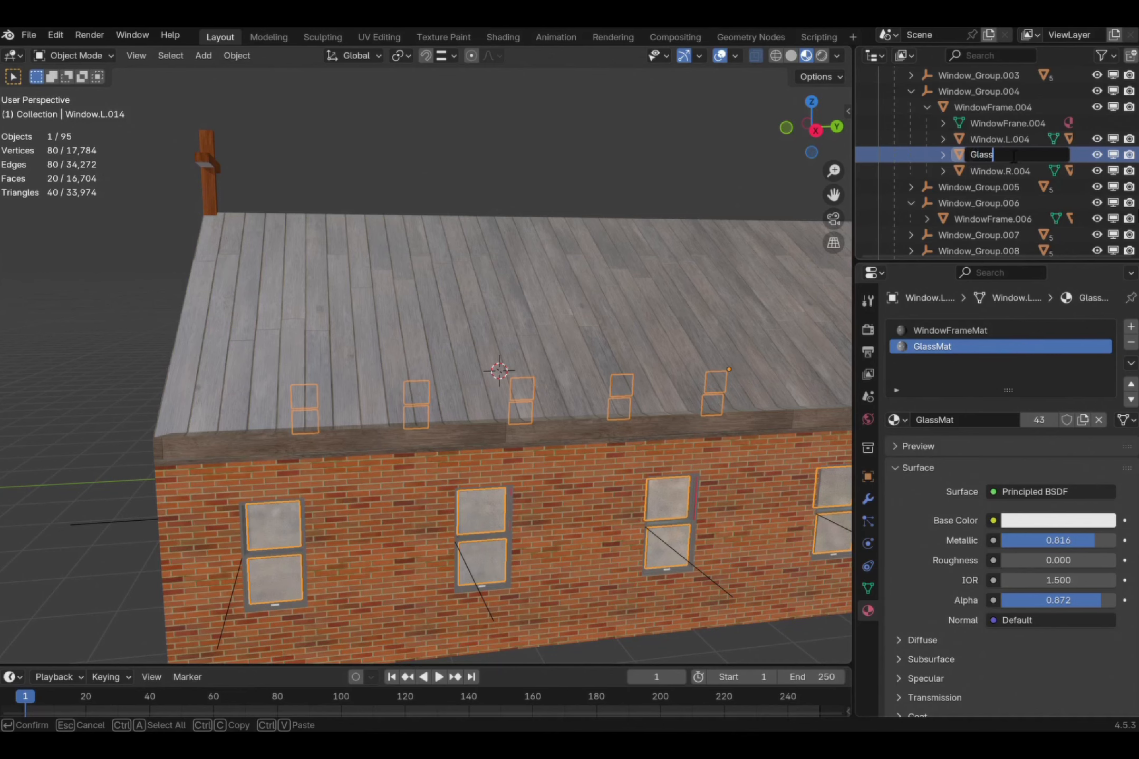
text(GlassPanes)
key(Return)
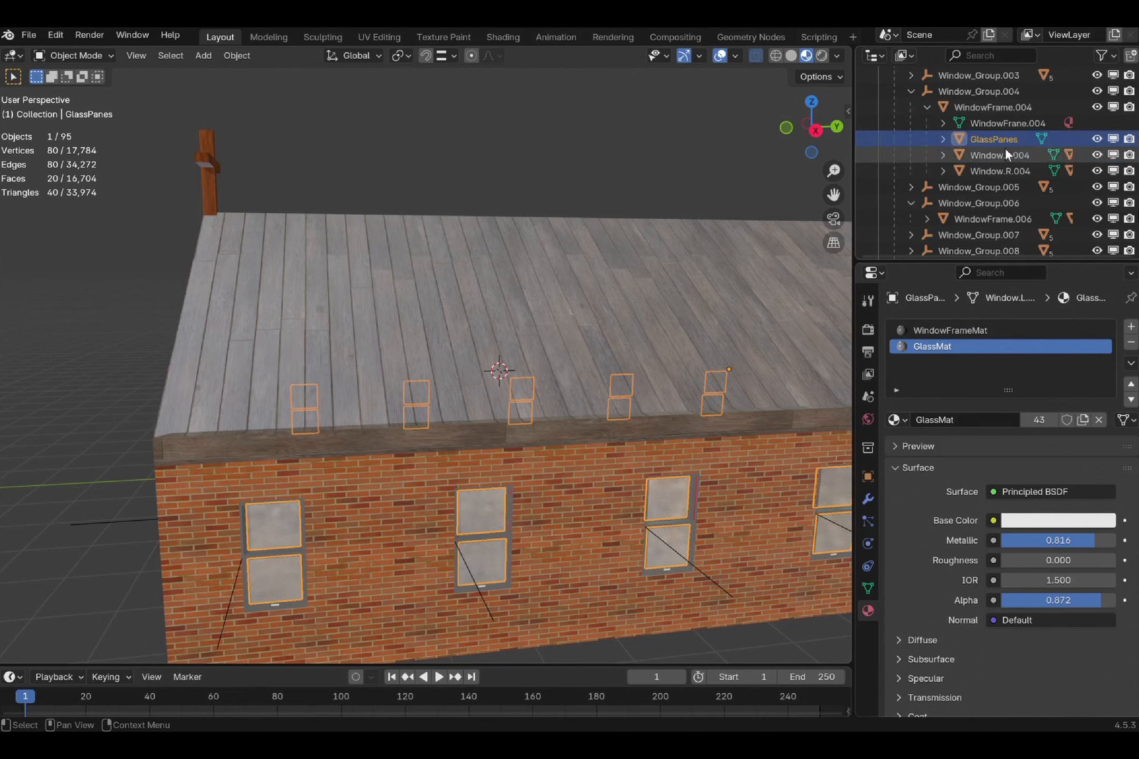
- Try to clear the parent of GlassPanes without preserving its transformation, and undo the change
scroll(1004, 146, up, 3)
drag(984, 241, 922, 141)
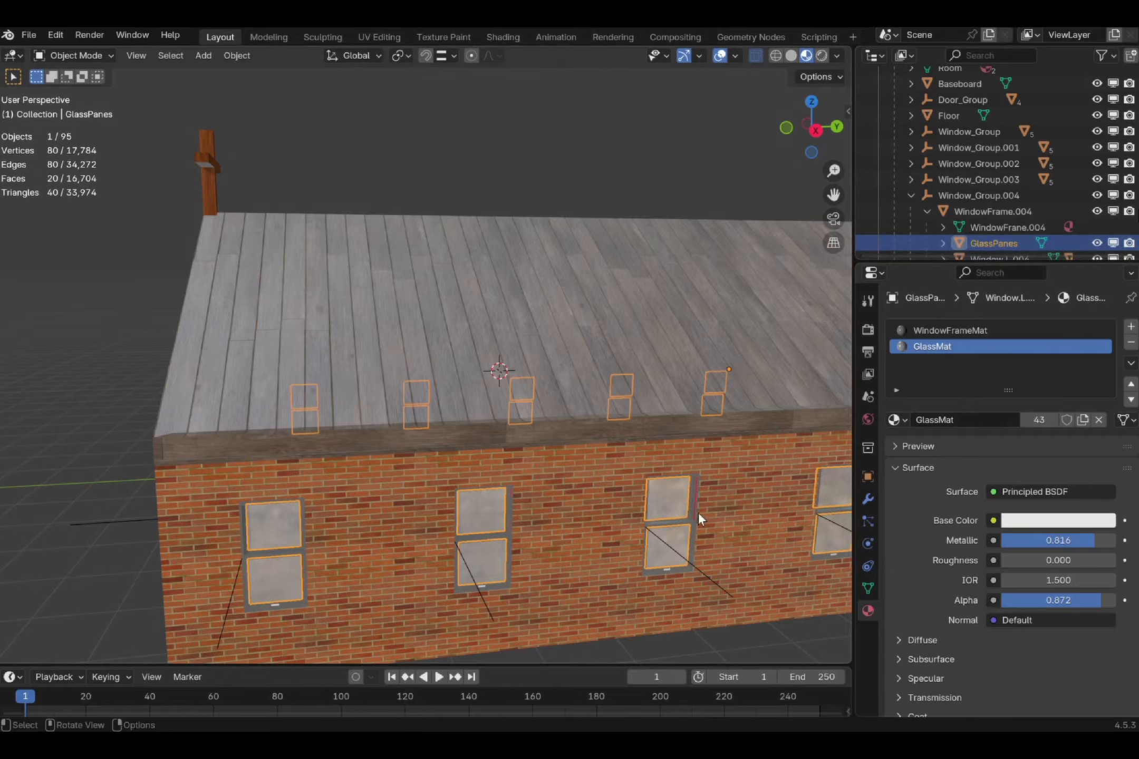
right_click(671, 493)
mouse_move(674, 645)
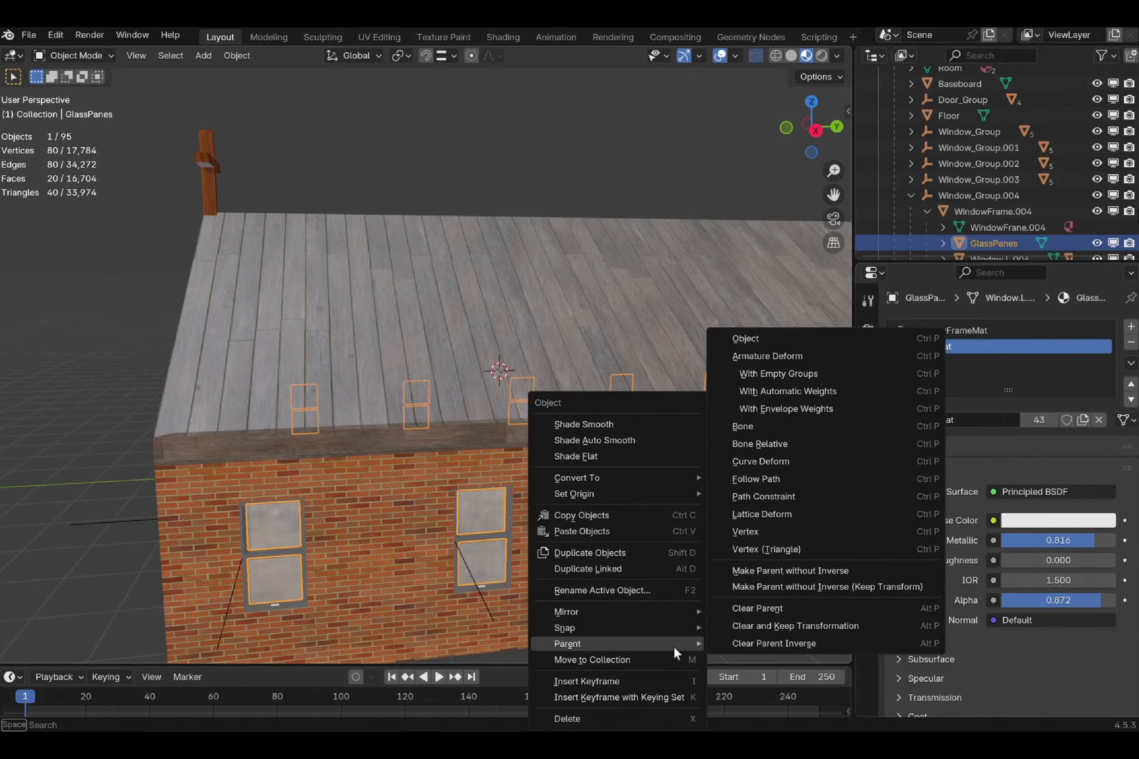
click(807, 609)
scroll(606, 214, down, 3)
key(ctrl+z)
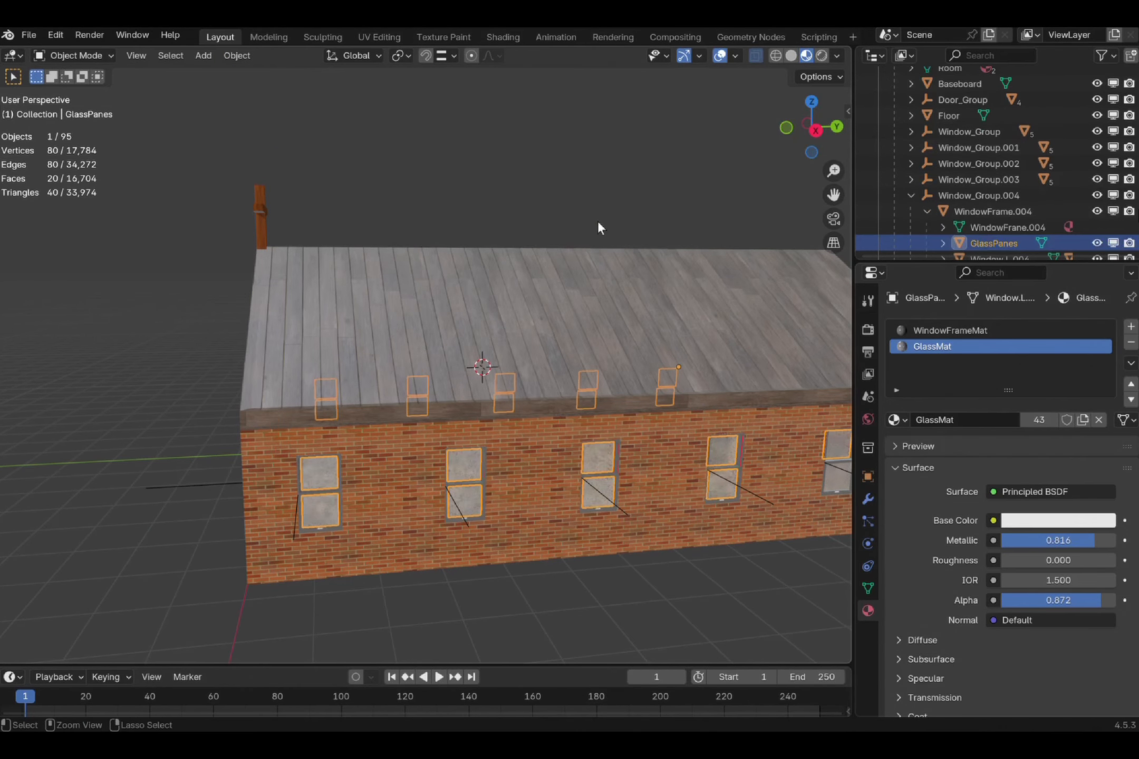
- Clear the parent of GlassPanes while keeping its transformation
right_click(597, 496)
mouse_move(597, 497)
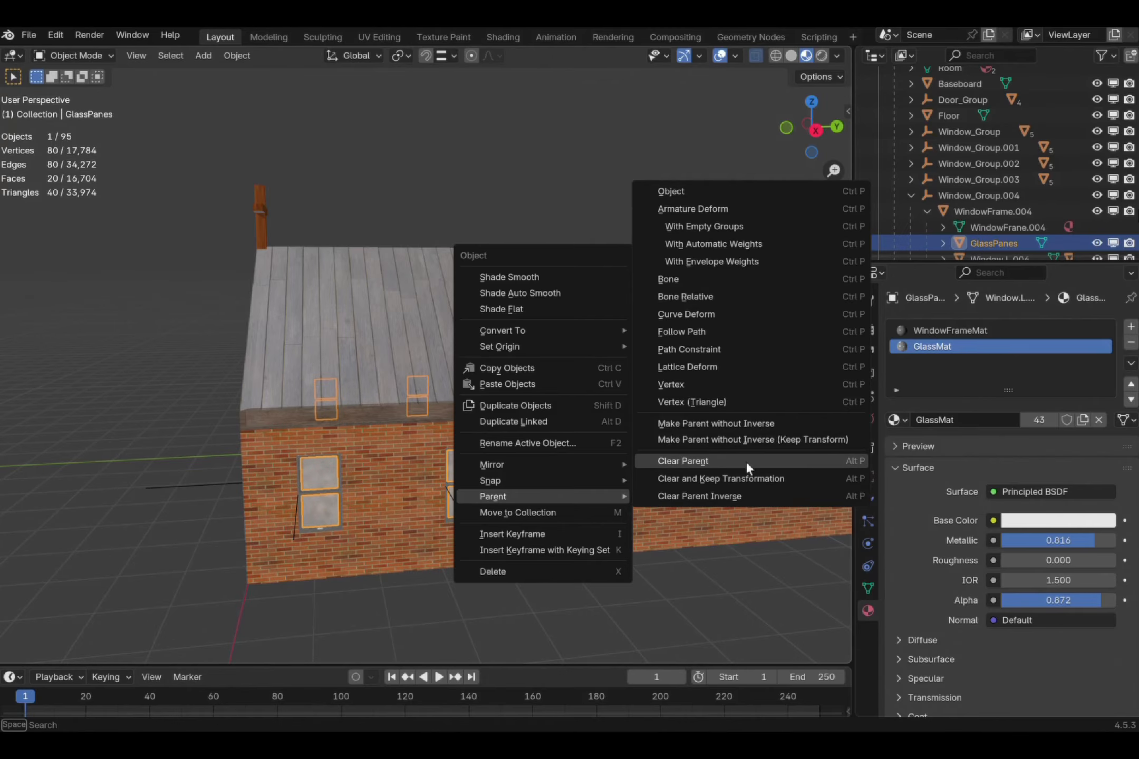
click(781, 479)
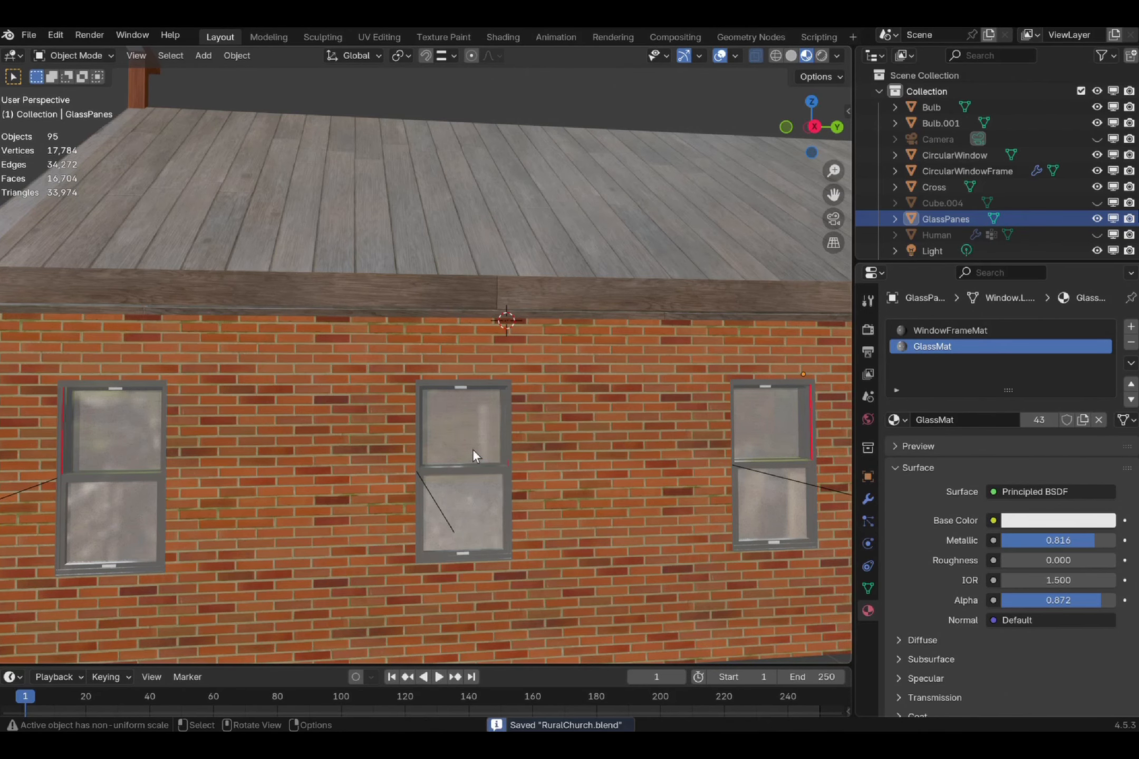
- Unwrap the mesh of the gable's circular window frame with Cube Projection and return to Object Mode
middle_drag(472, 448, 414, 353)
scroll(426, 333, up, 6)
shift+middle_drag(414, 352, 449, 347)
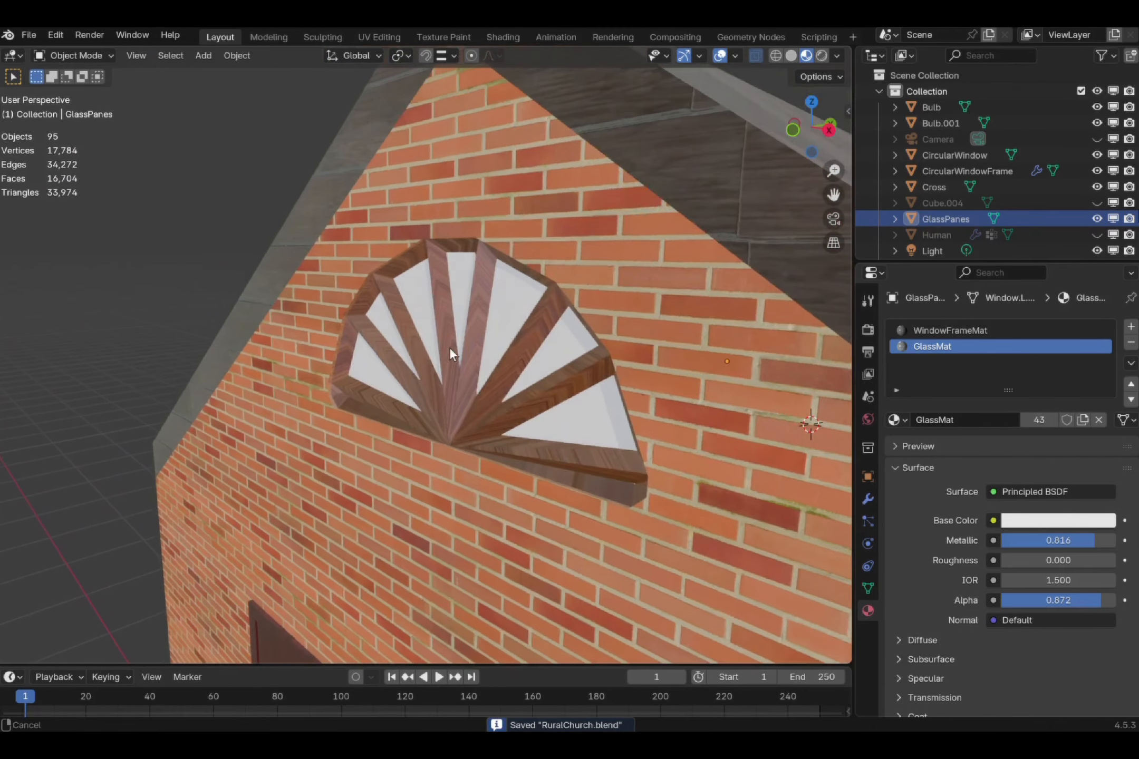
click(459, 390)
key(Tab)
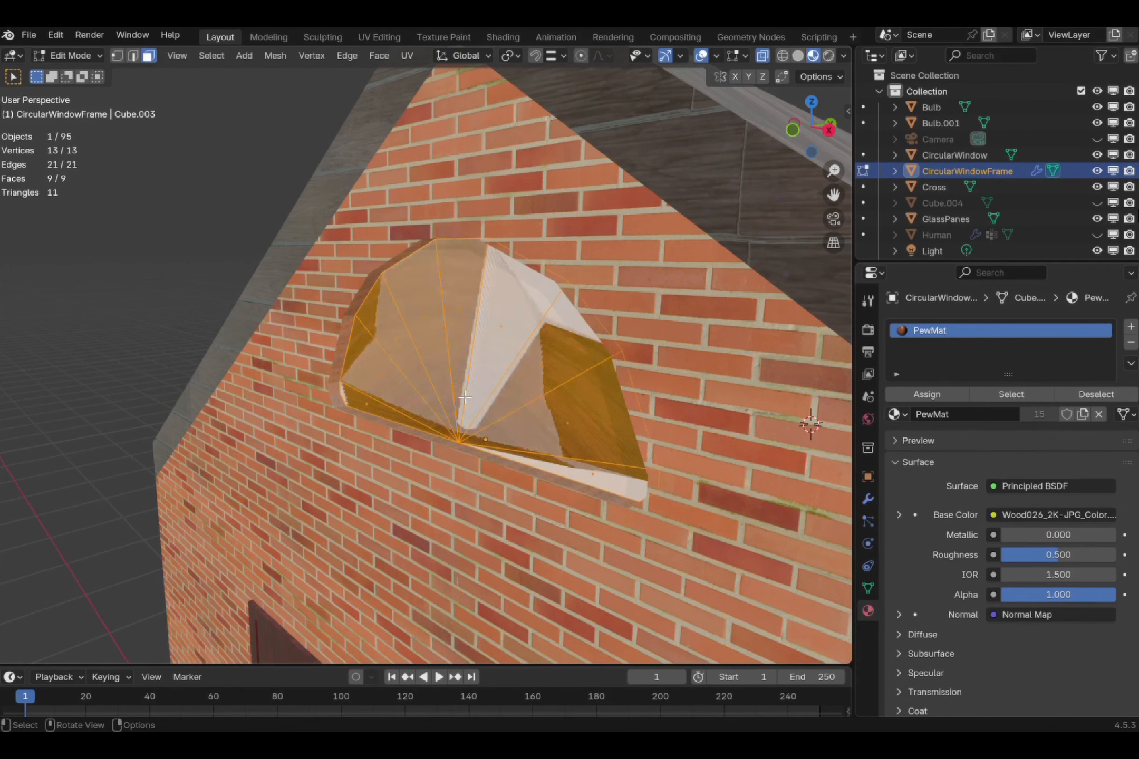
key(u)
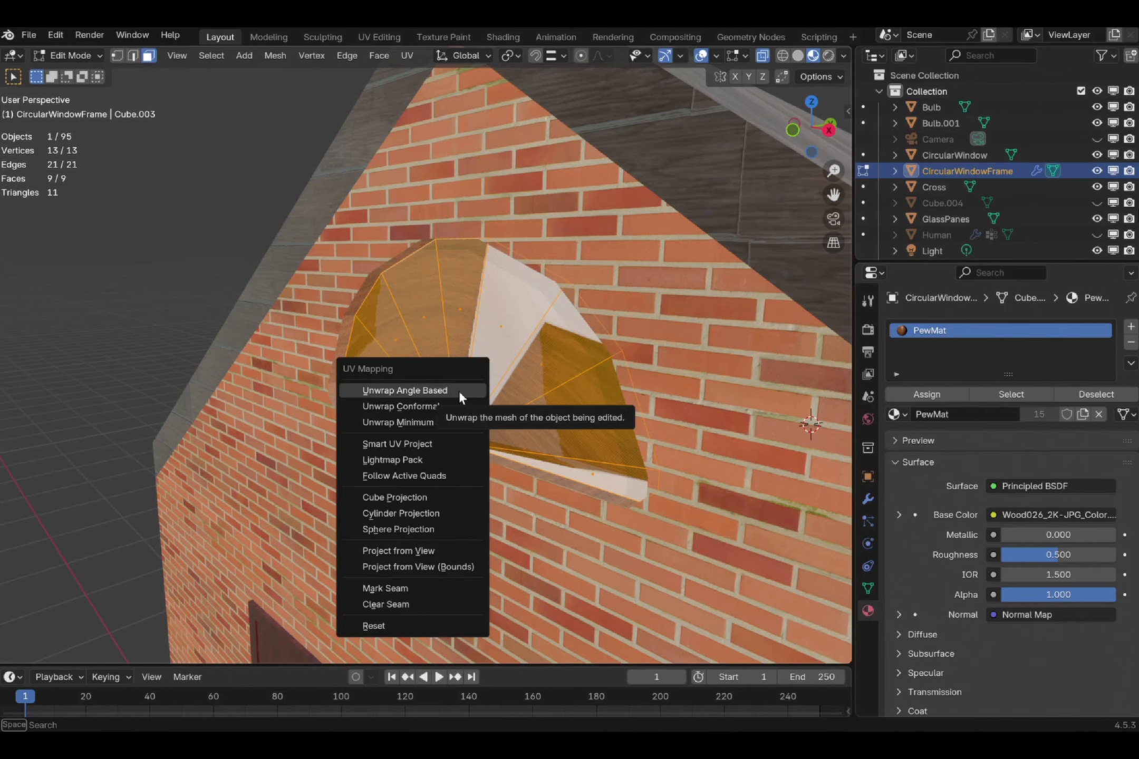
click(419, 496)
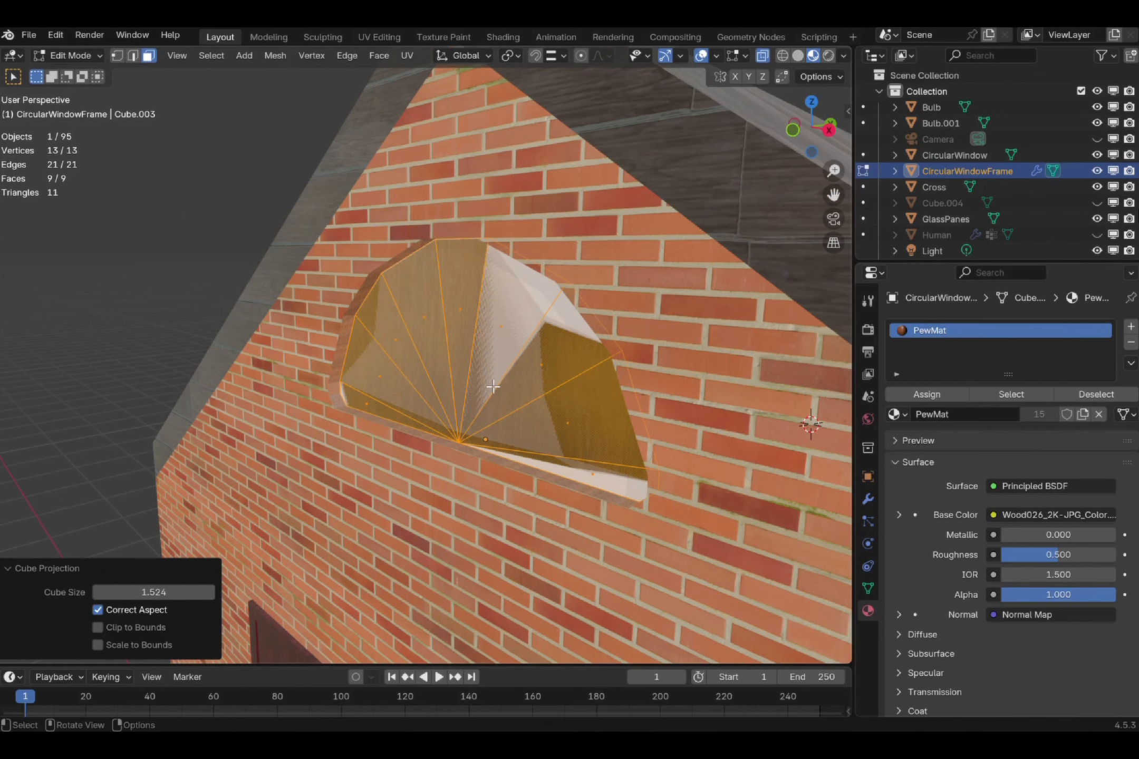
key(Tab)
key(Tab)
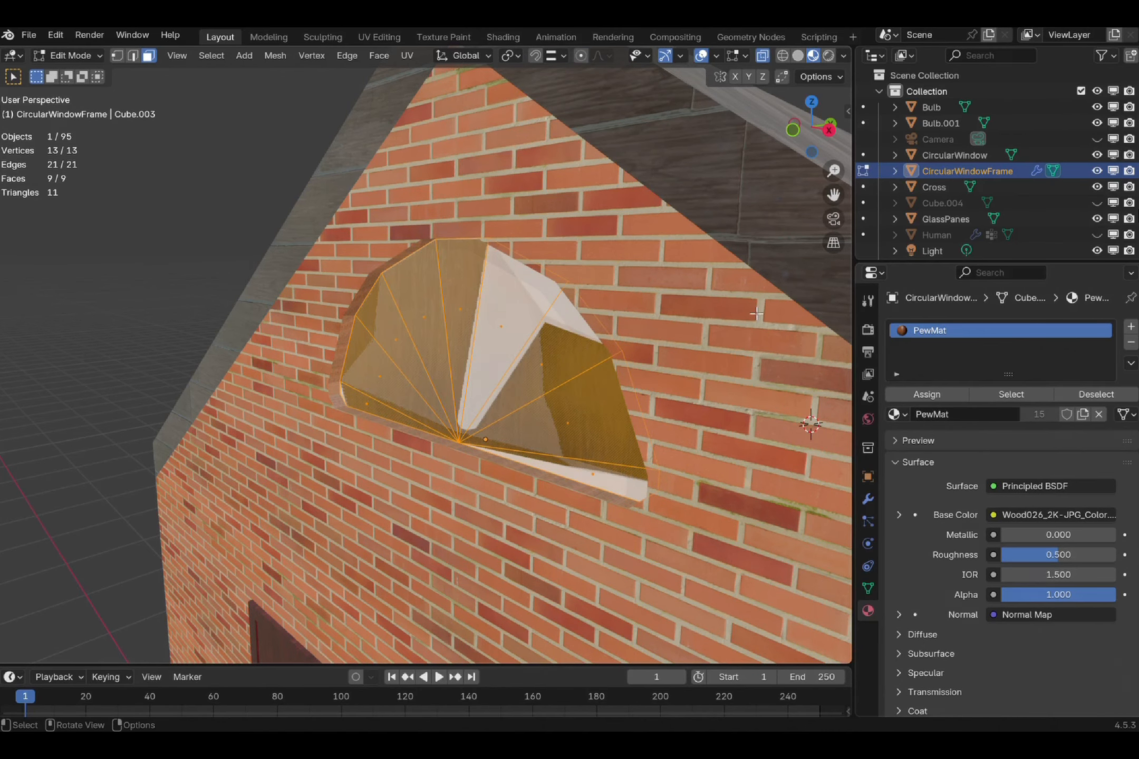
click(937, 154)
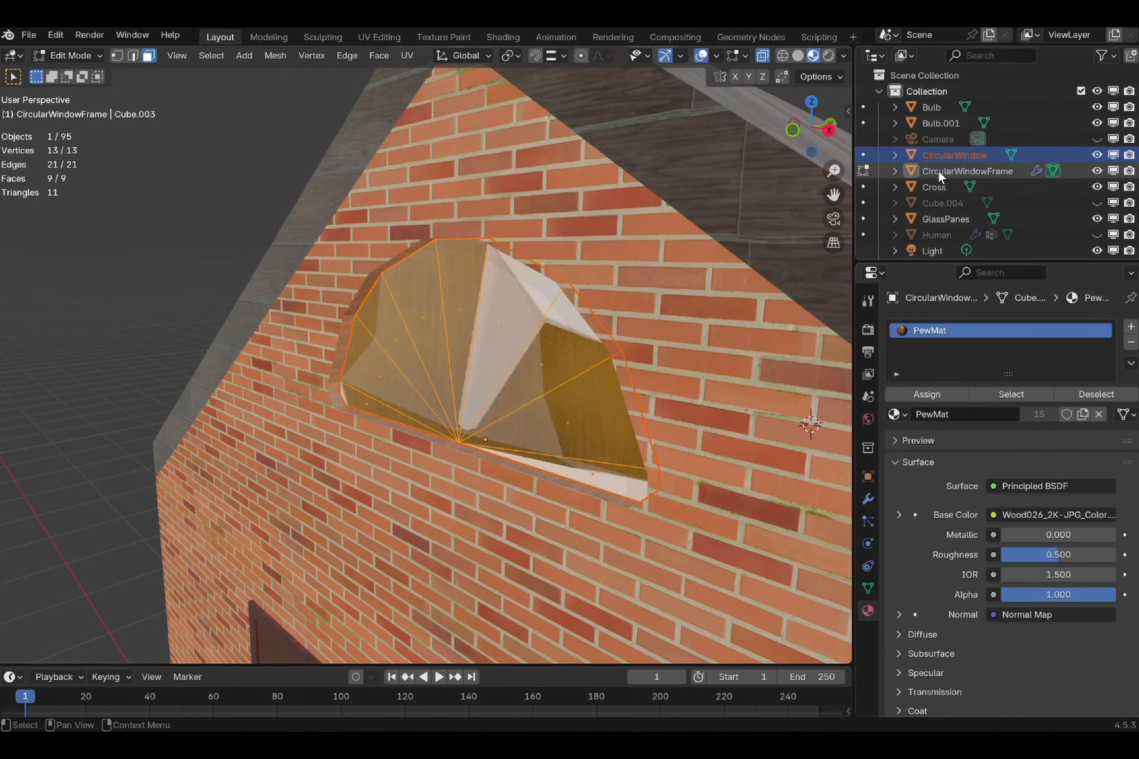
click(938, 171)
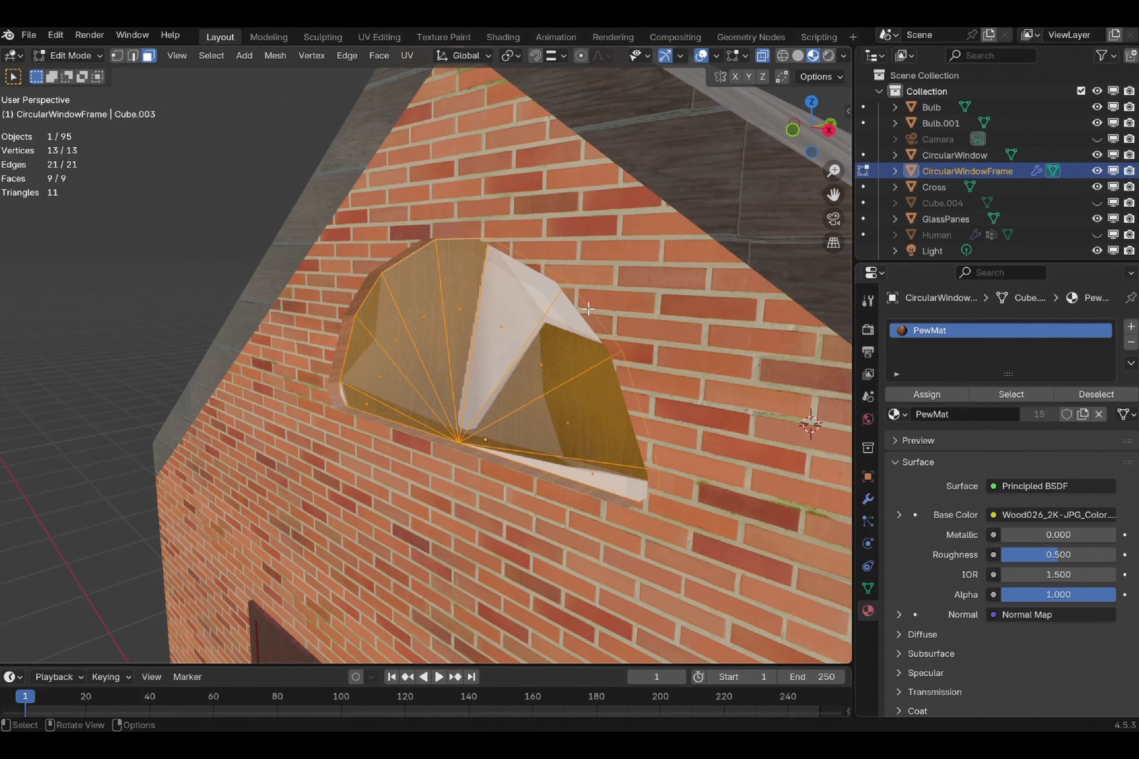
key(Tab)
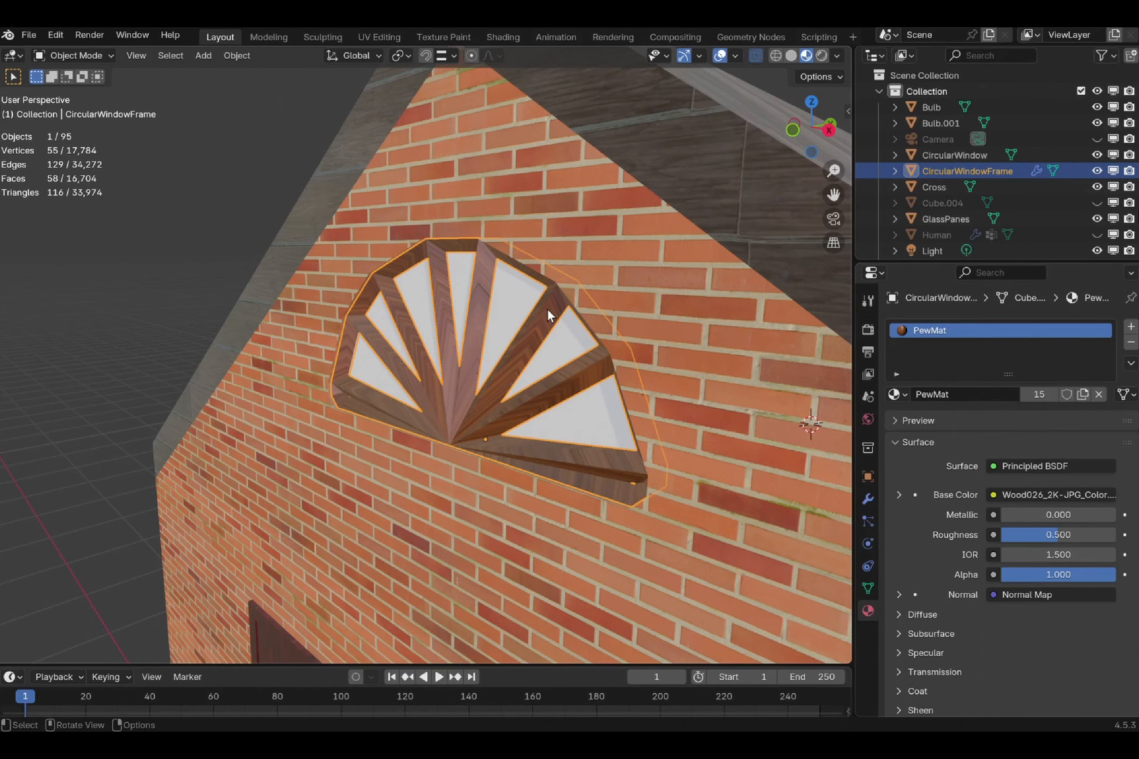
- Duplicate the circular window frame in place, hide the original, and make the duplicate the visible, active object
key(shift+d)
key(Escape)
click(1097, 187)
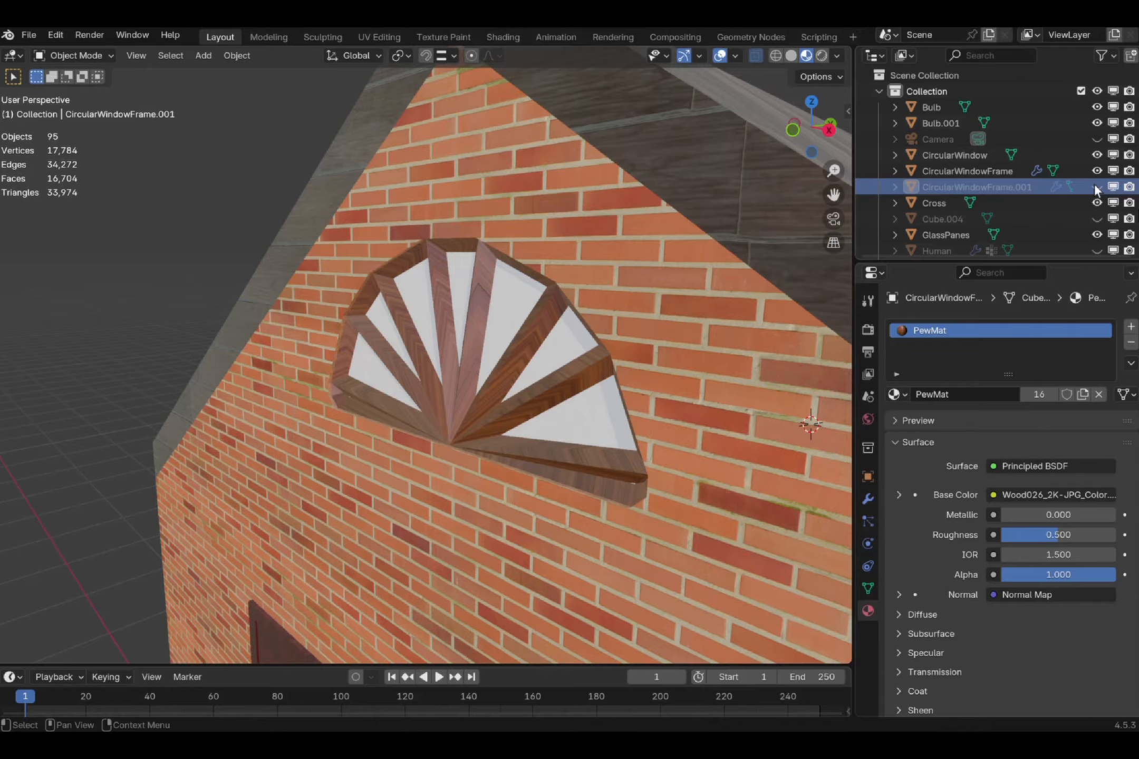
click(534, 332)
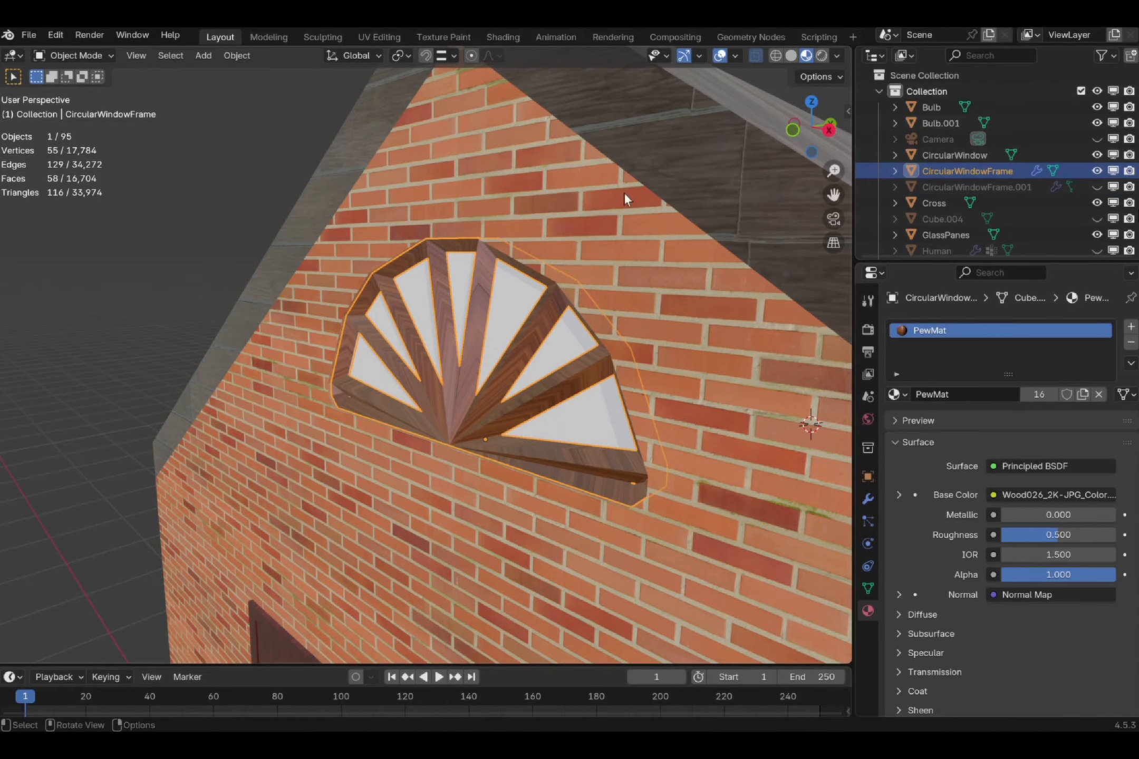
middle_drag(457, 283, 453, 283)
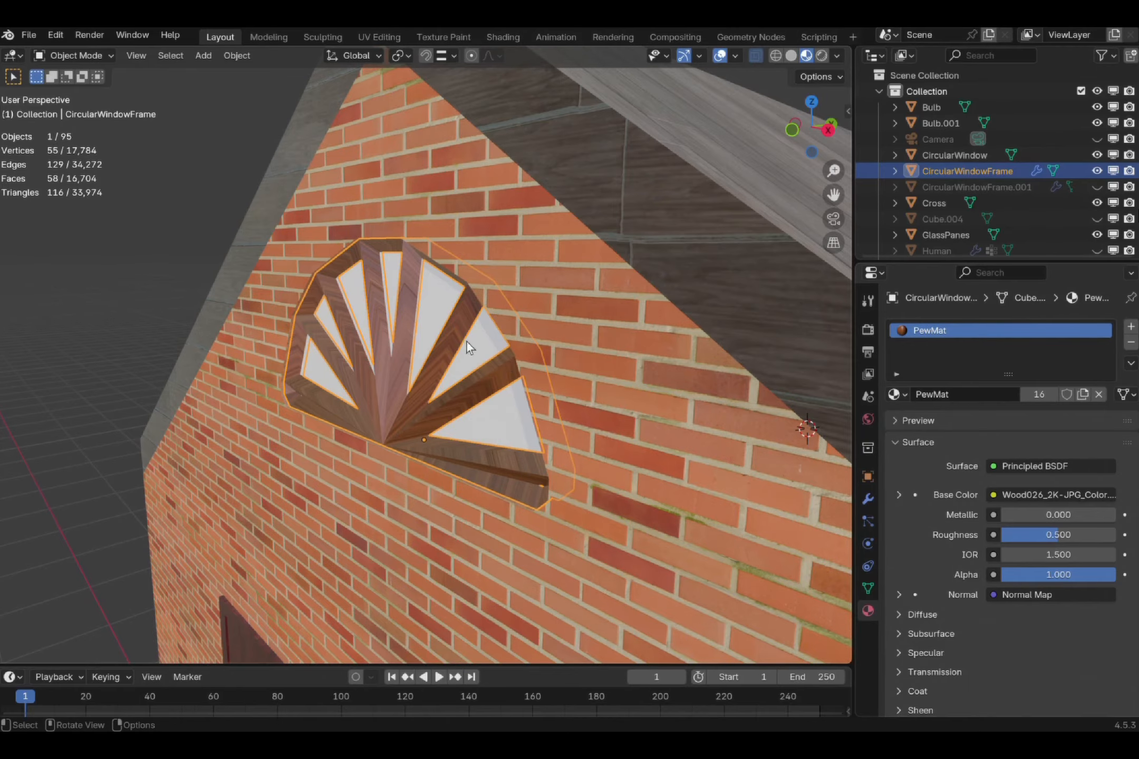
click(1096, 170)
click(991, 186)
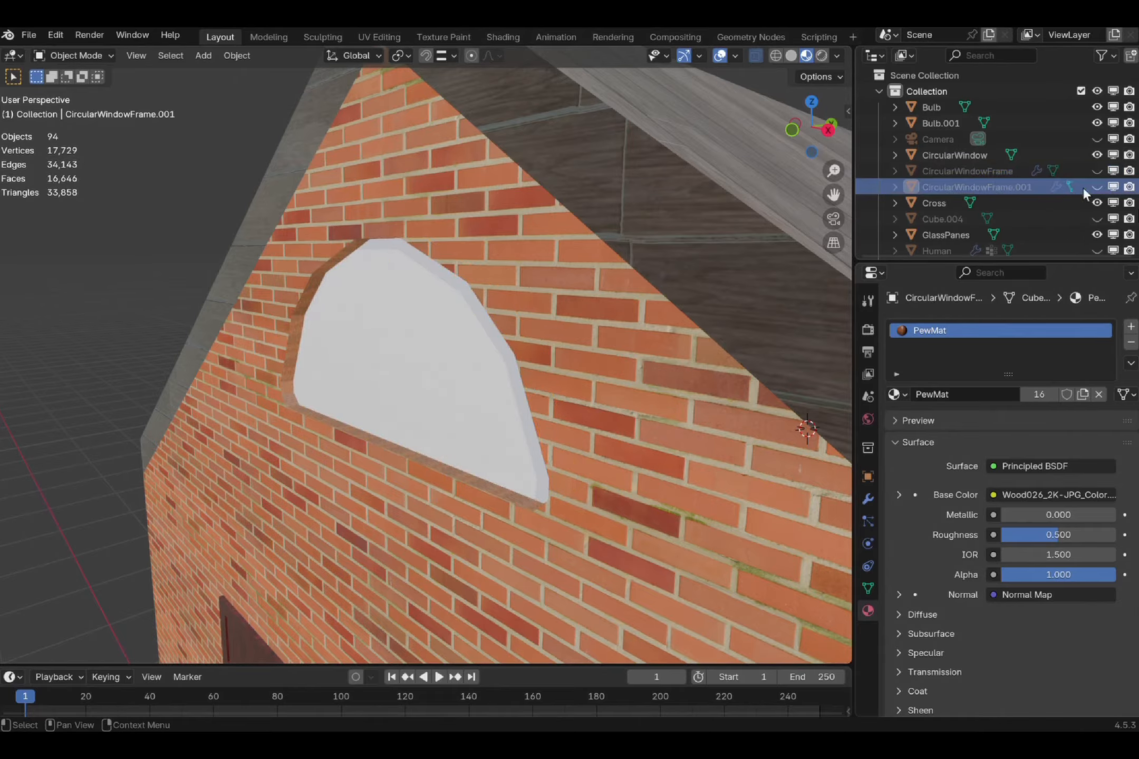
click(1096, 186)
- Apply the Wireframe modifier on the duplicated circular window frame and select that frame
click(868, 498)
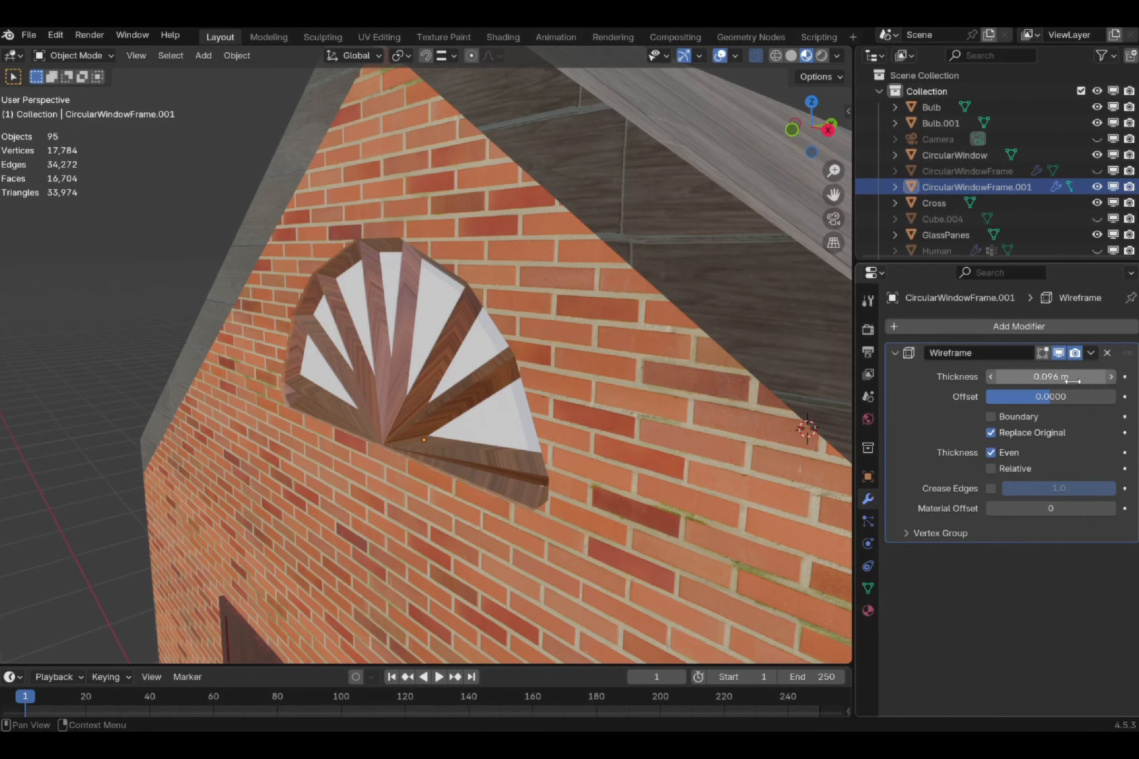
click(1090, 354)
click(1043, 370)
click(462, 393)
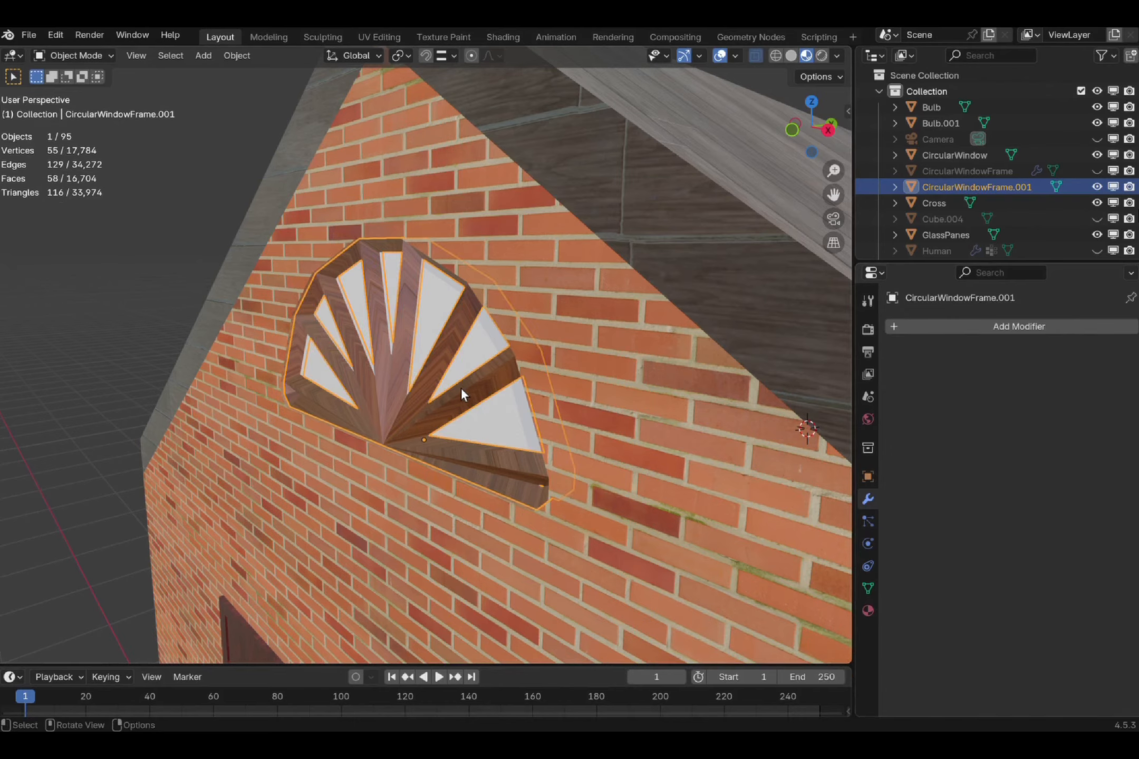
- Try a Cube Projection on the duplicated frame without selecting any of its faces
key(Tab)
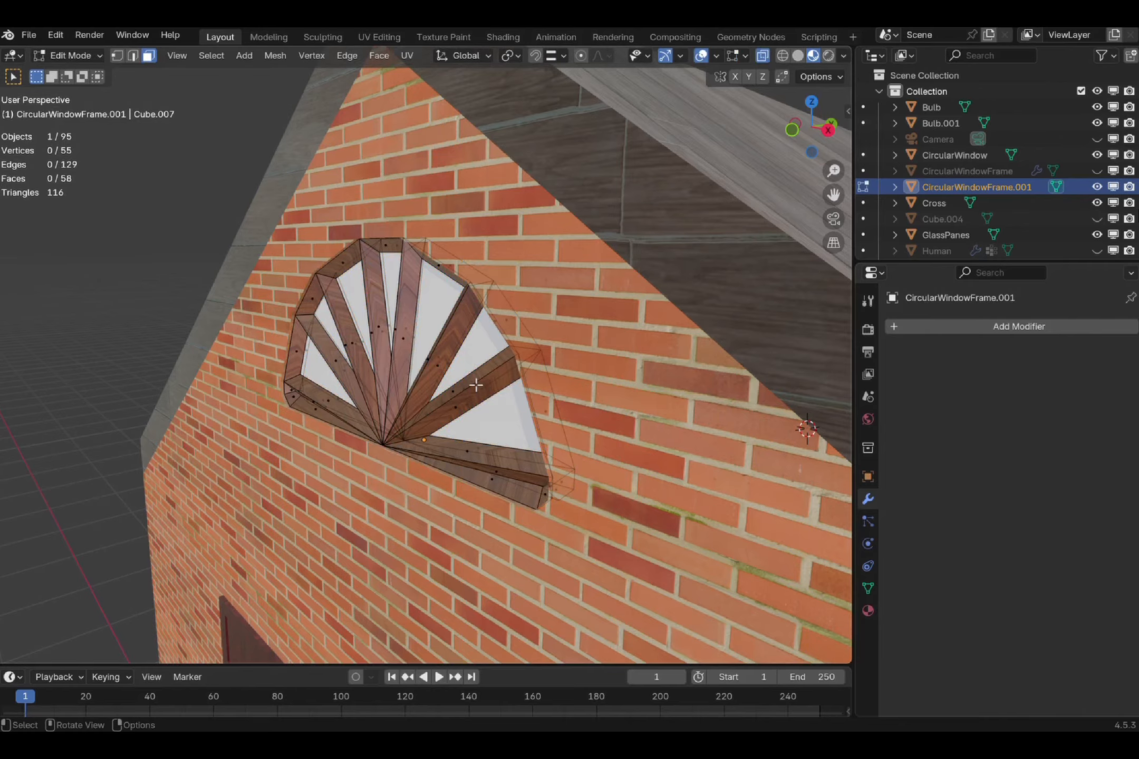
key(u)
click(470, 378)
key(Tab)
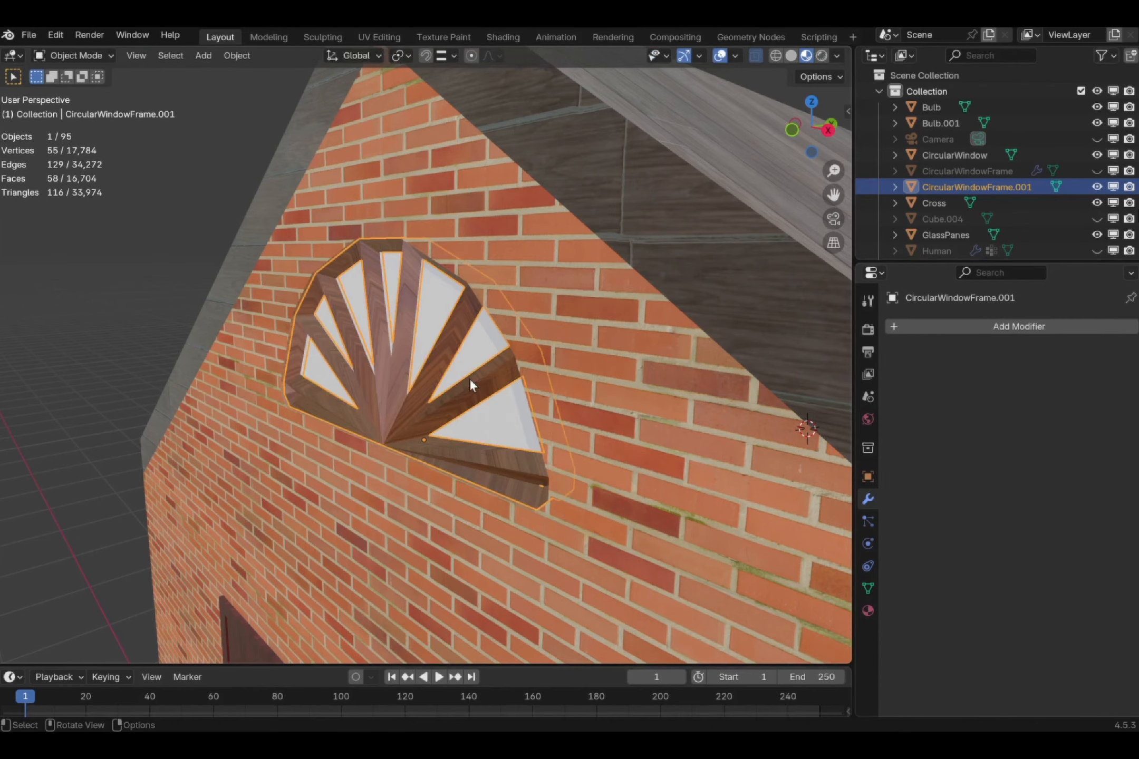
- Select all faces of the duplicated circular frame and unwrap them with Cube Projection, ending in Object Mode
key(Tab)
key(a)
key(u)
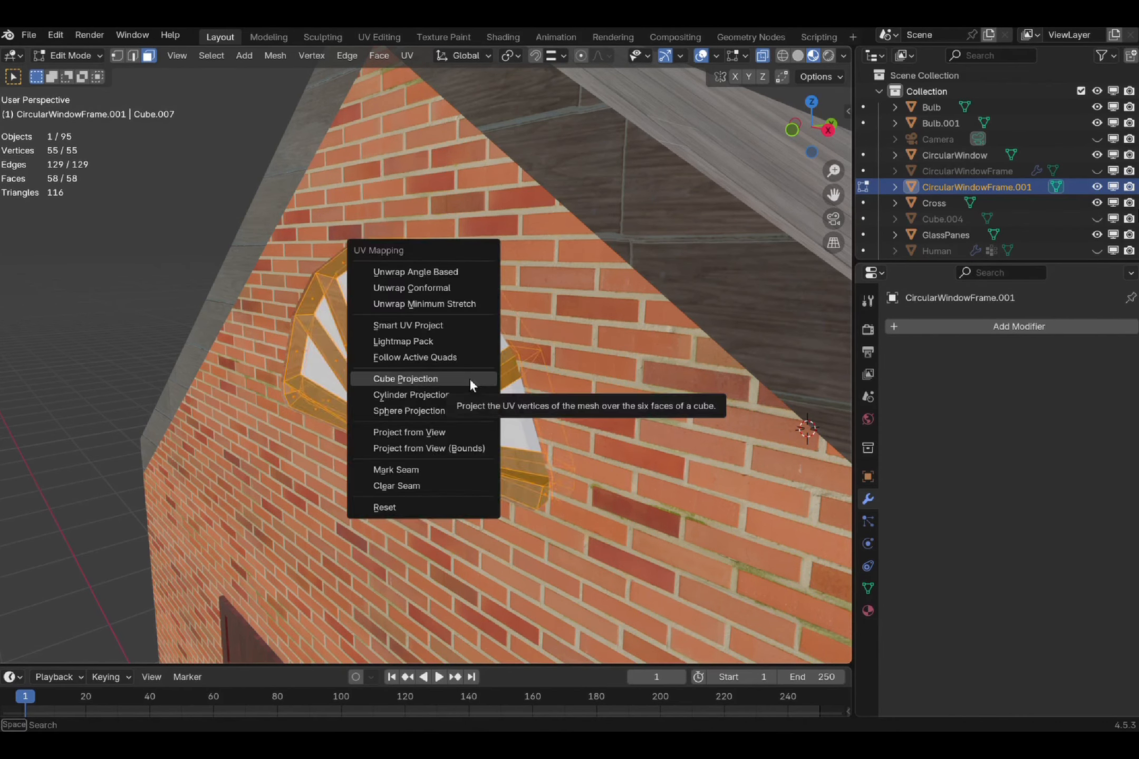
click(469, 378)
key(Tab)
middle_drag(496, 378, 582, 377)
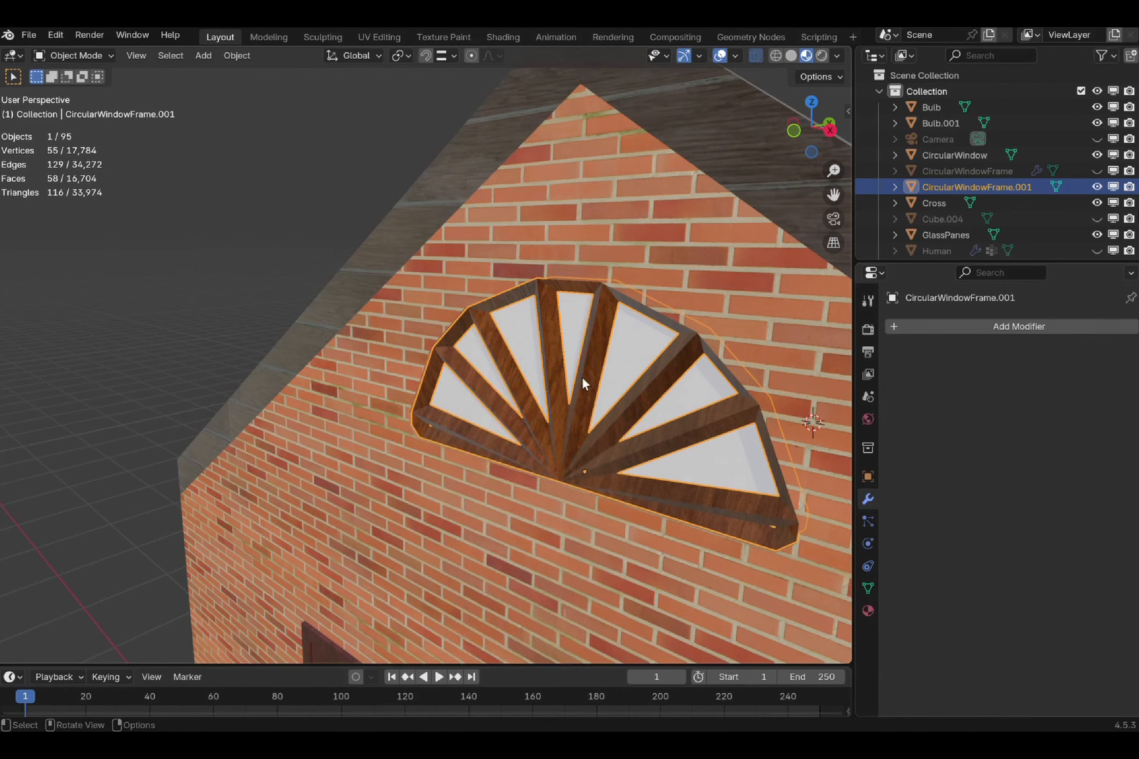
right_click(582, 376)
click(621, 380)
- Inspect the cube-projected wood texture on the circular window frame from outside and inside the church
key(shift+grave)
key(w)
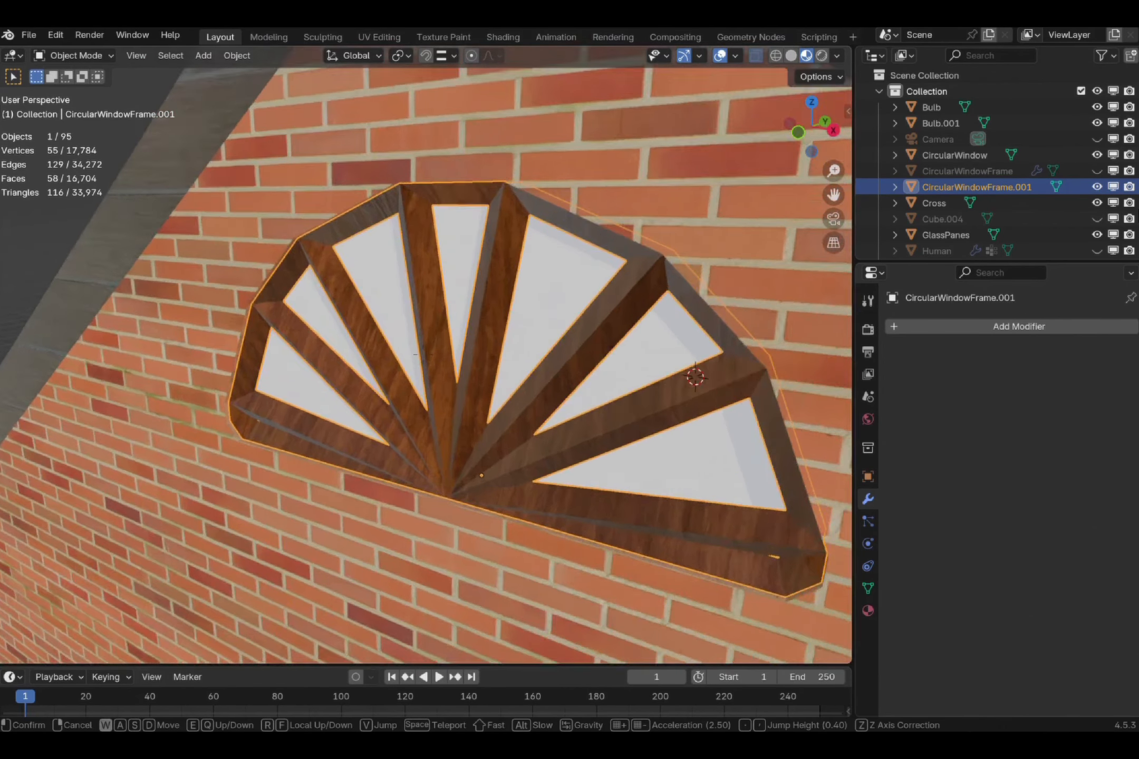
key(a)
key(s)
key(d)
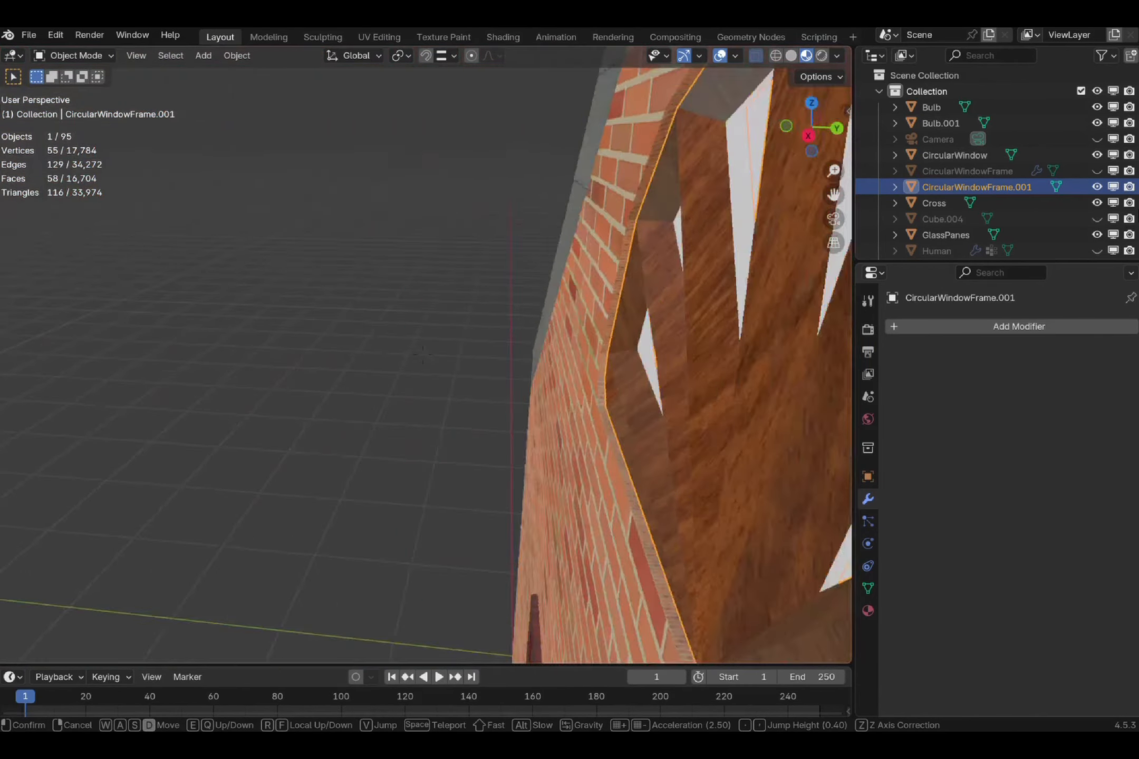
key(s)
key(s)
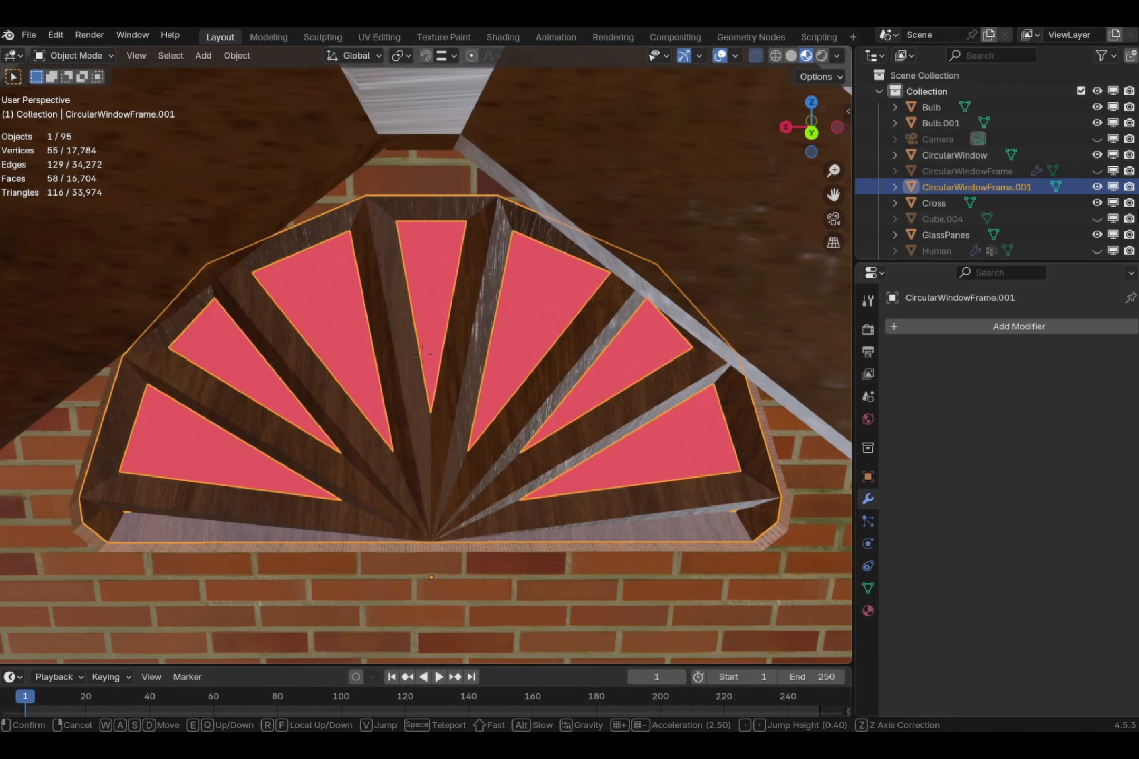
key(s)
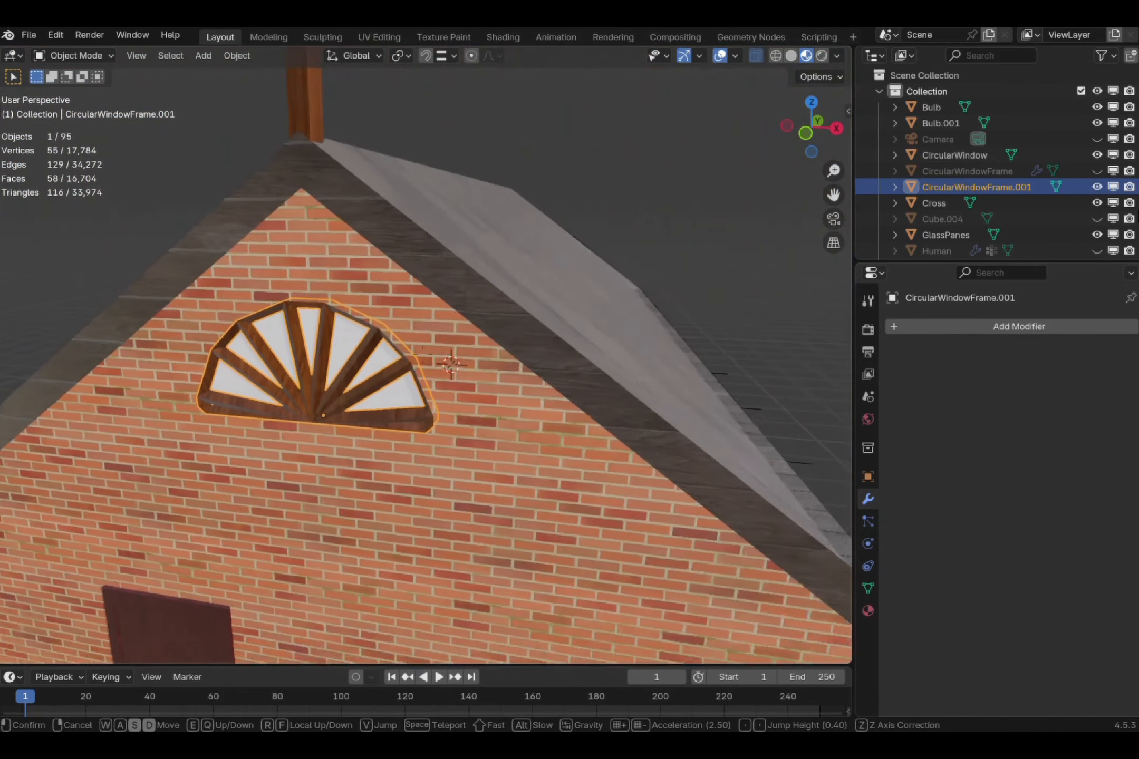
click(713, 273)
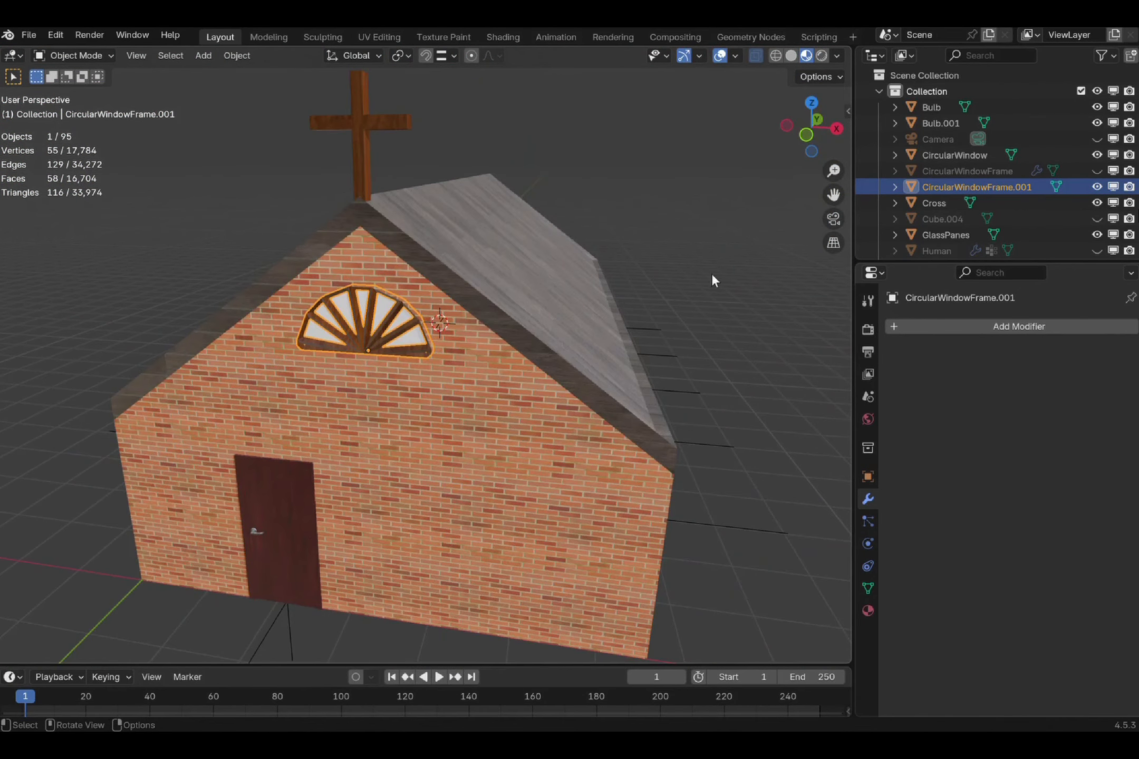
click(712, 273)
scroll(989, 214, down, 12)
scroll(989, 212, up, 10)
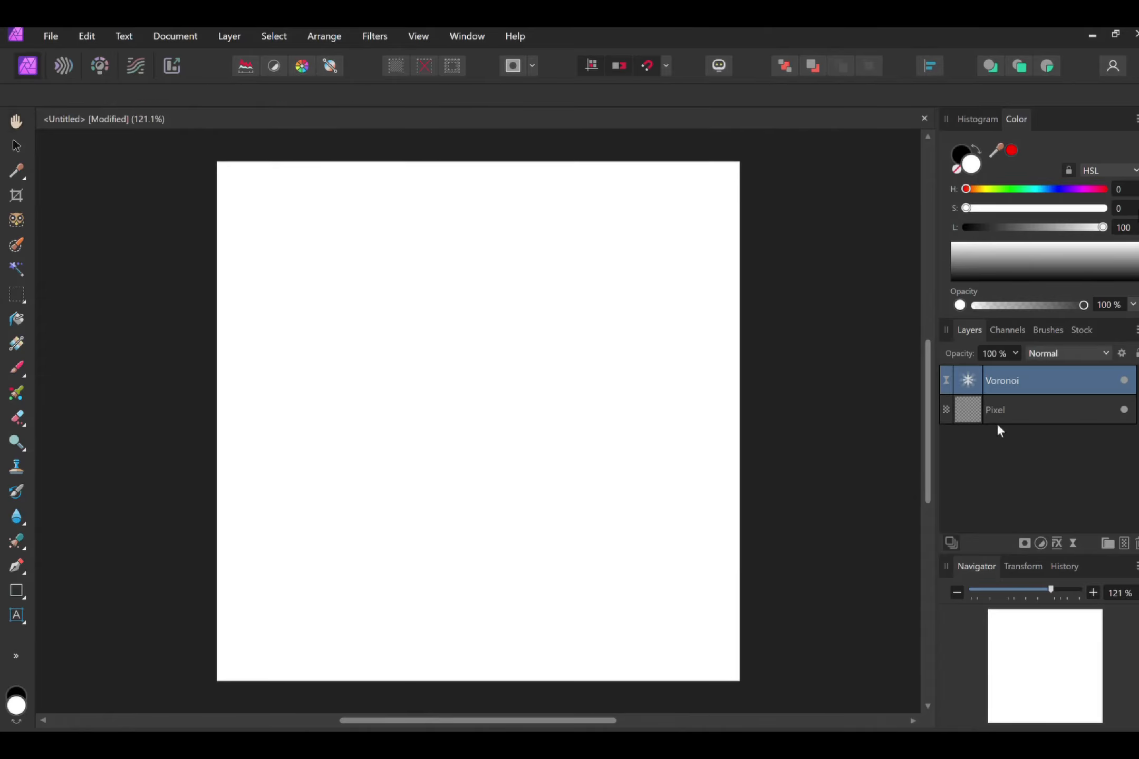
- Switch to Affinity Photo and fill scattered white Voronoi cells on the pixel layer with light green, magenta, blue, yellow and red
click(973, 406)
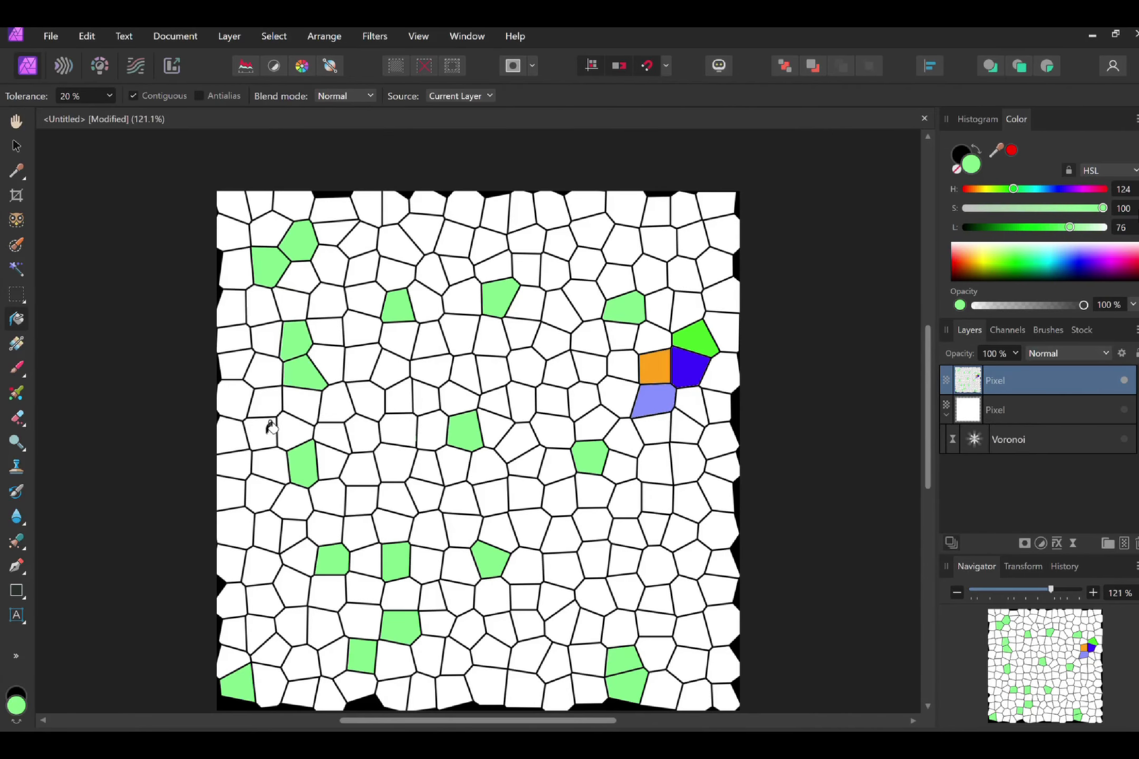
click(232, 435)
click(655, 464)
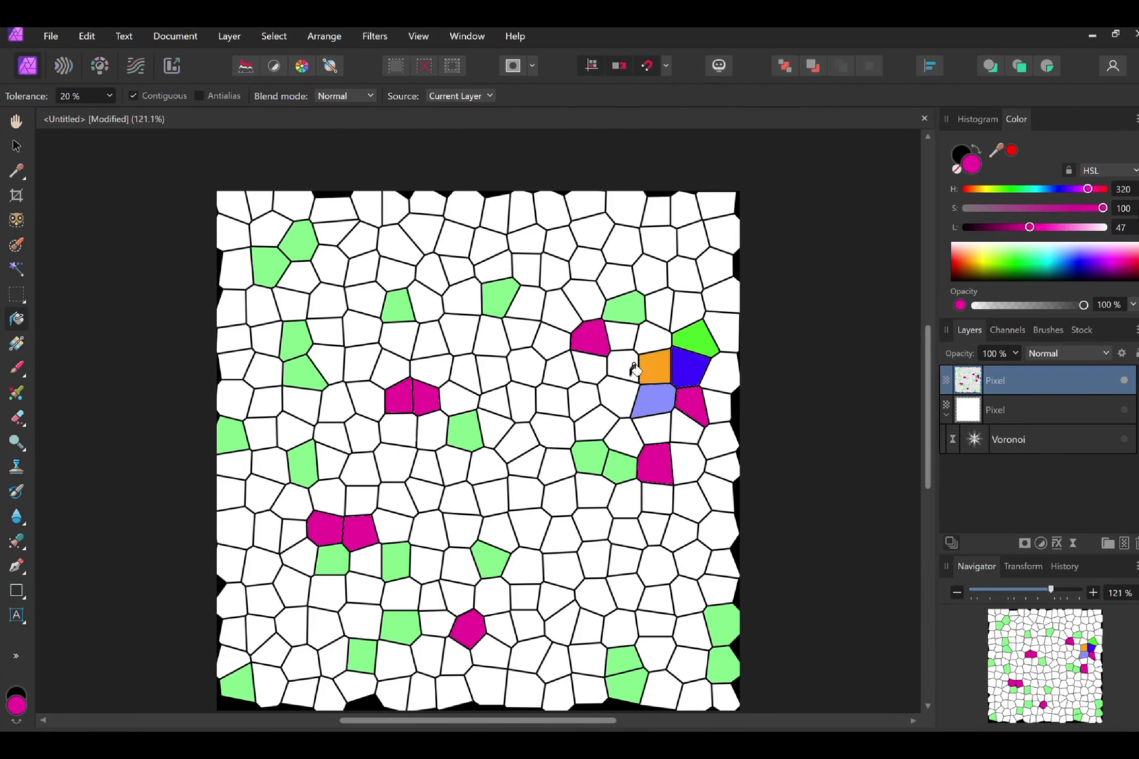
click(524, 690)
click(395, 463)
click(622, 245)
click(360, 621)
click(326, 593)
click(688, 310)
click(366, 401)
click(553, 430)
click(656, 653)
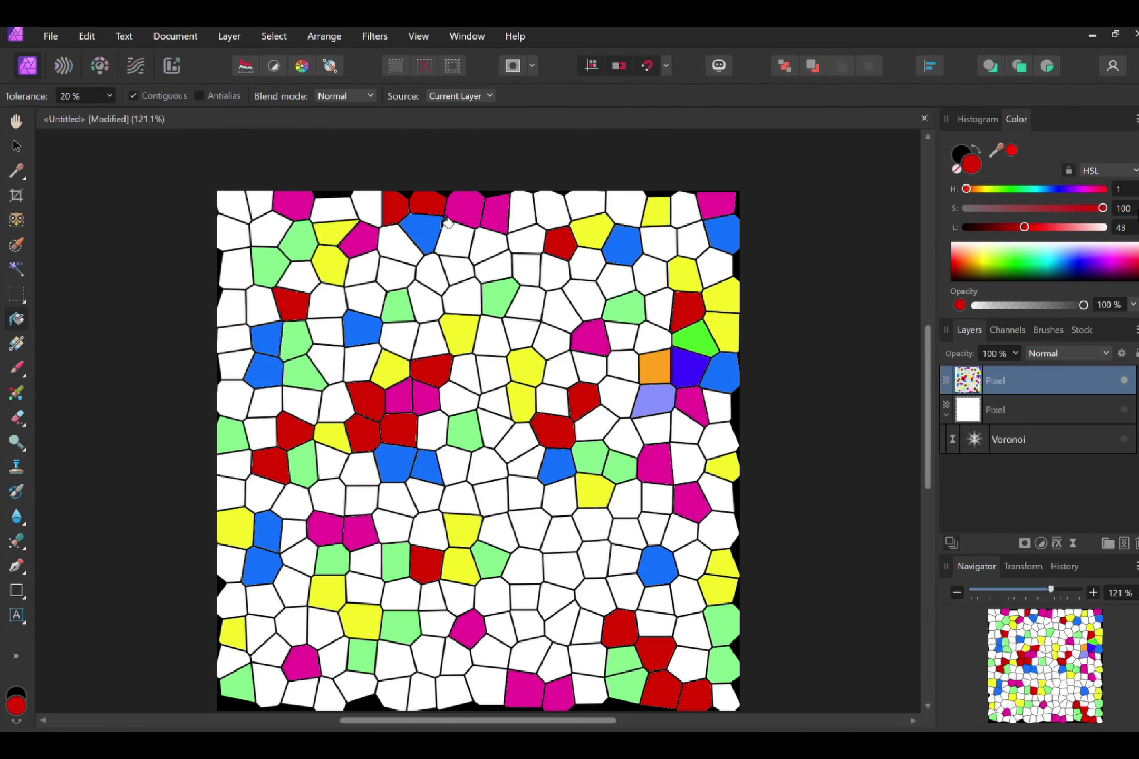
- Fill more scattered Voronoi cells with red, cyan, pink and bright green
click(394, 693)
click(492, 652)
click(717, 529)
click(584, 300)
click(276, 242)
click(232, 206)
click(625, 559)
click(520, 443)
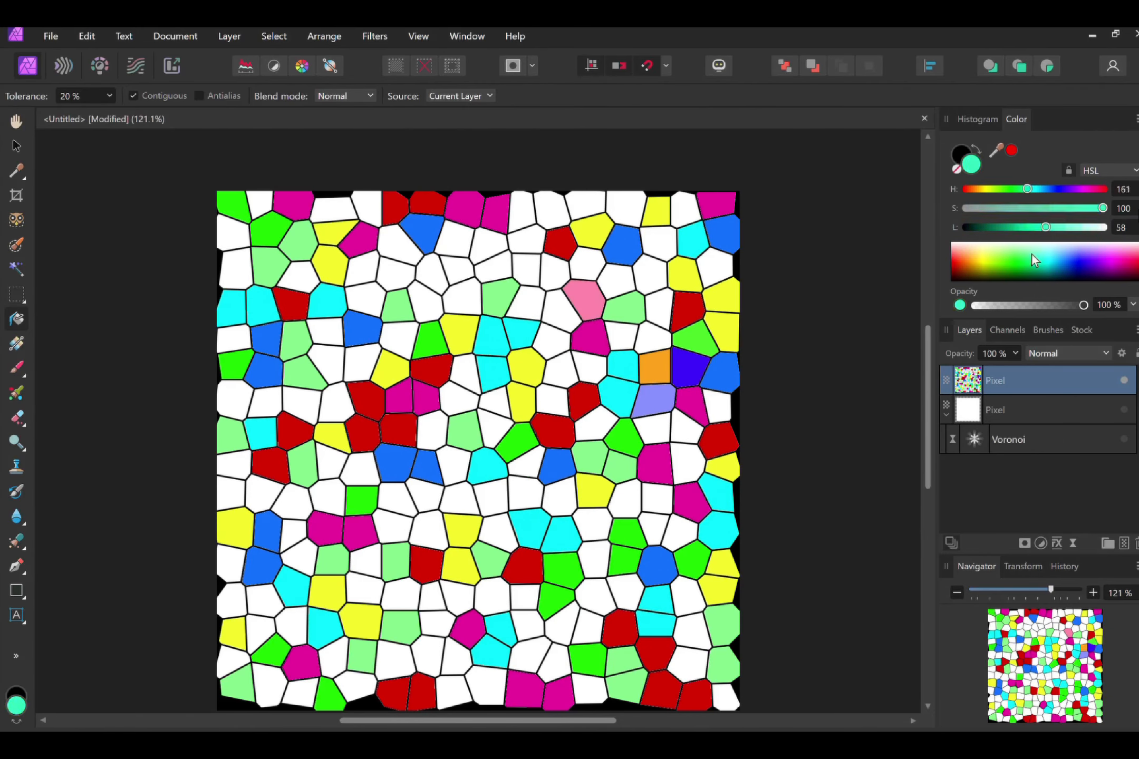
- Fill further white Voronoi cells with golden orange, peach and darker green to extend the stained-glass pattern
click(560, 496)
click(461, 298)
click(585, 206)
click(491, 497)
click(361, 470)
click(410, 658)
click(615, 281)
click(491, 255)
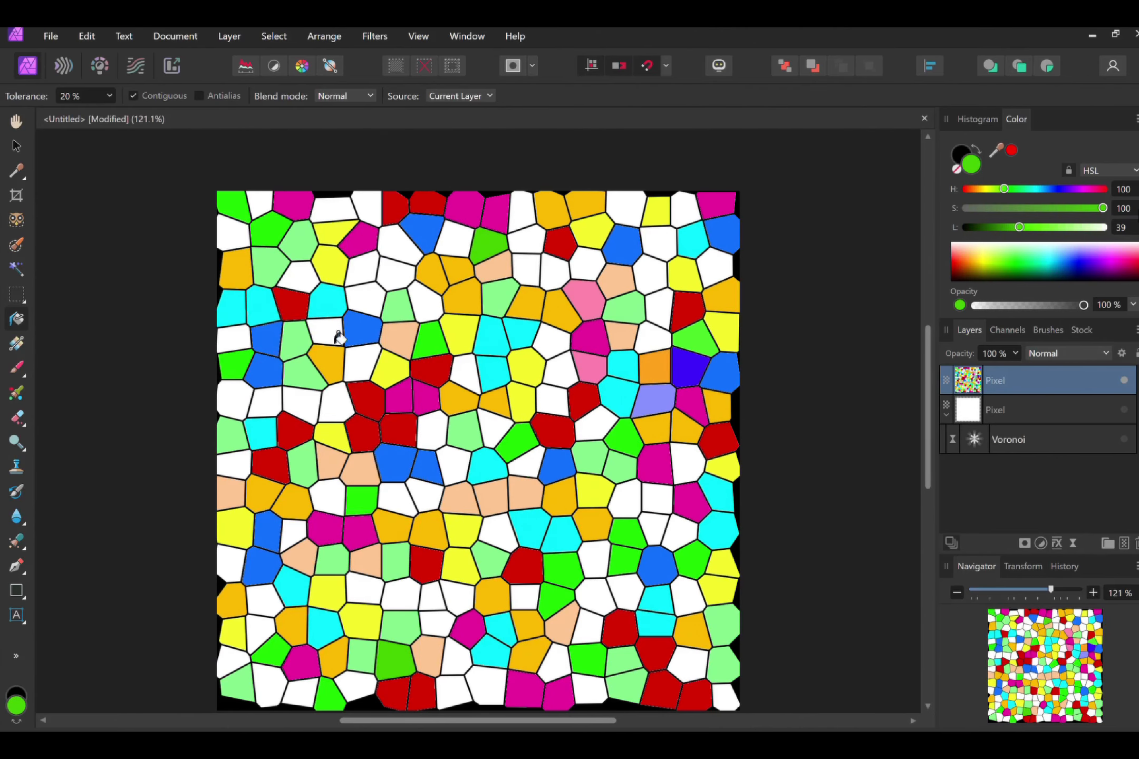
click(688, 464)
click(327, 332)
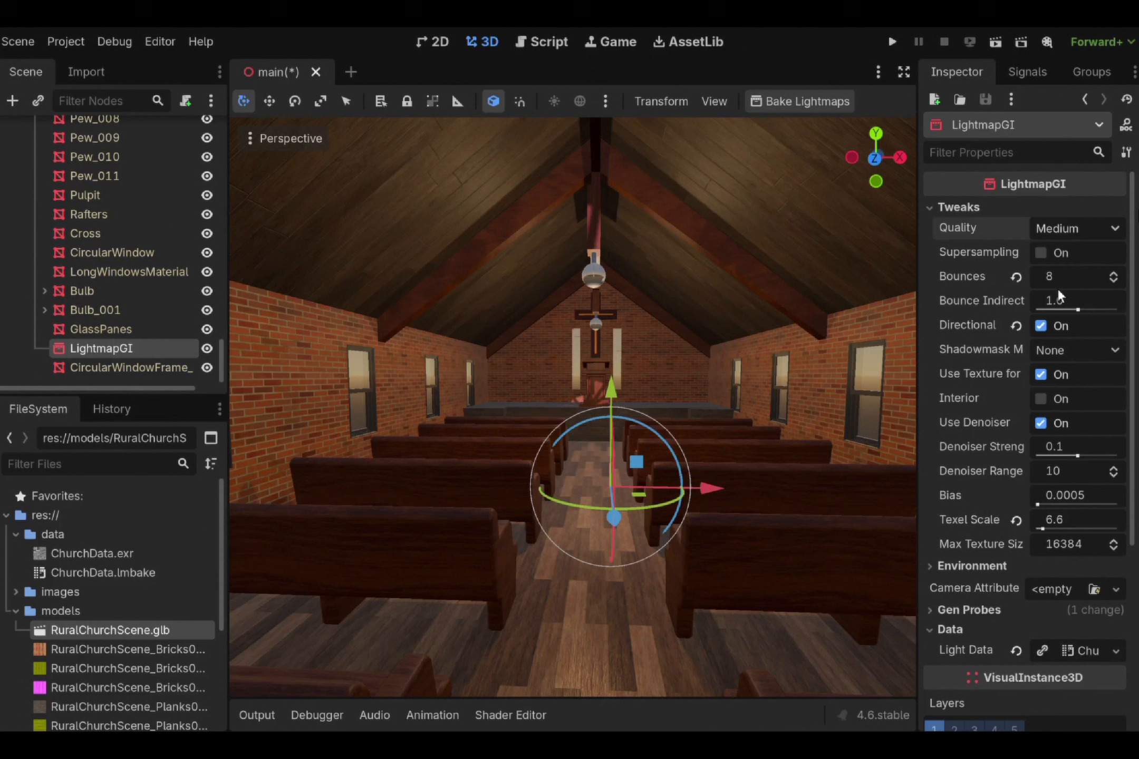
- Switch to Godot, set the LightmapGI quality to High and bake the lightmaps
click(1057, 288)
click(815, 102)
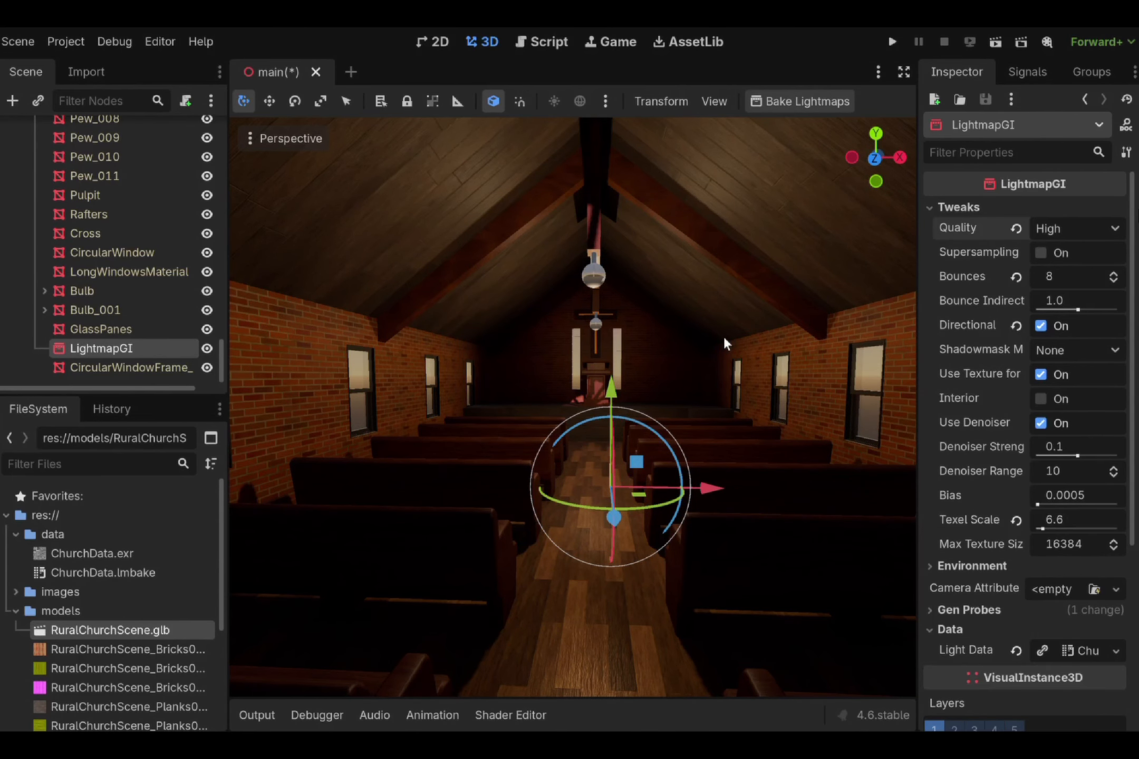
click(630, 639)
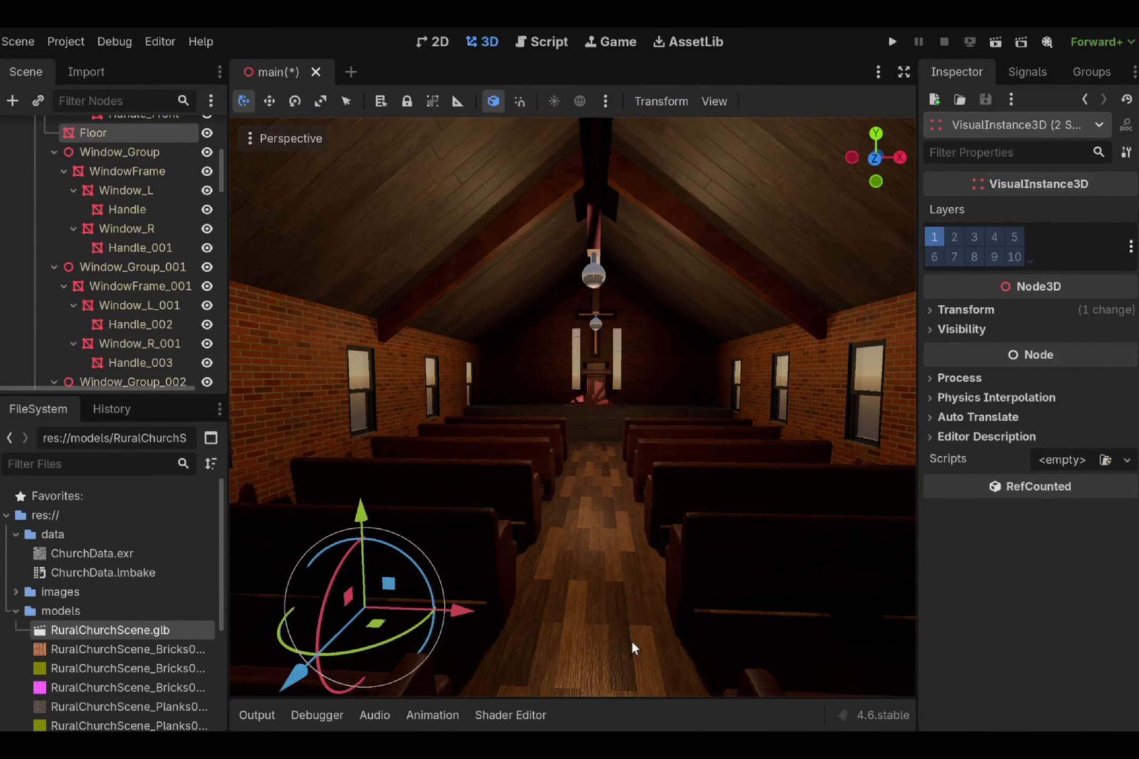
click(630, 639)
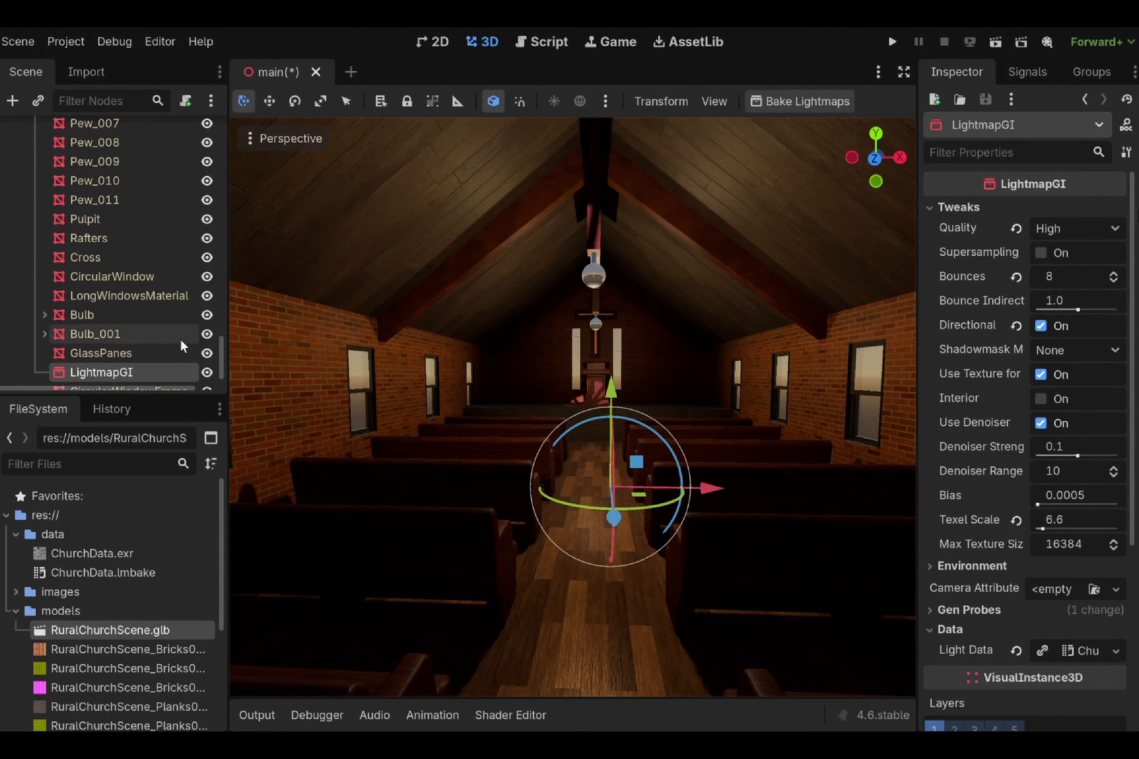
- Select the circular window frame node and examine the baked light on the church windows and stained-glass frame up close
scroll(178, 337, down, 1)
click(181, 364)
right_drag(352, 400, 585, 398)
key(w)
key(s)
key(a)
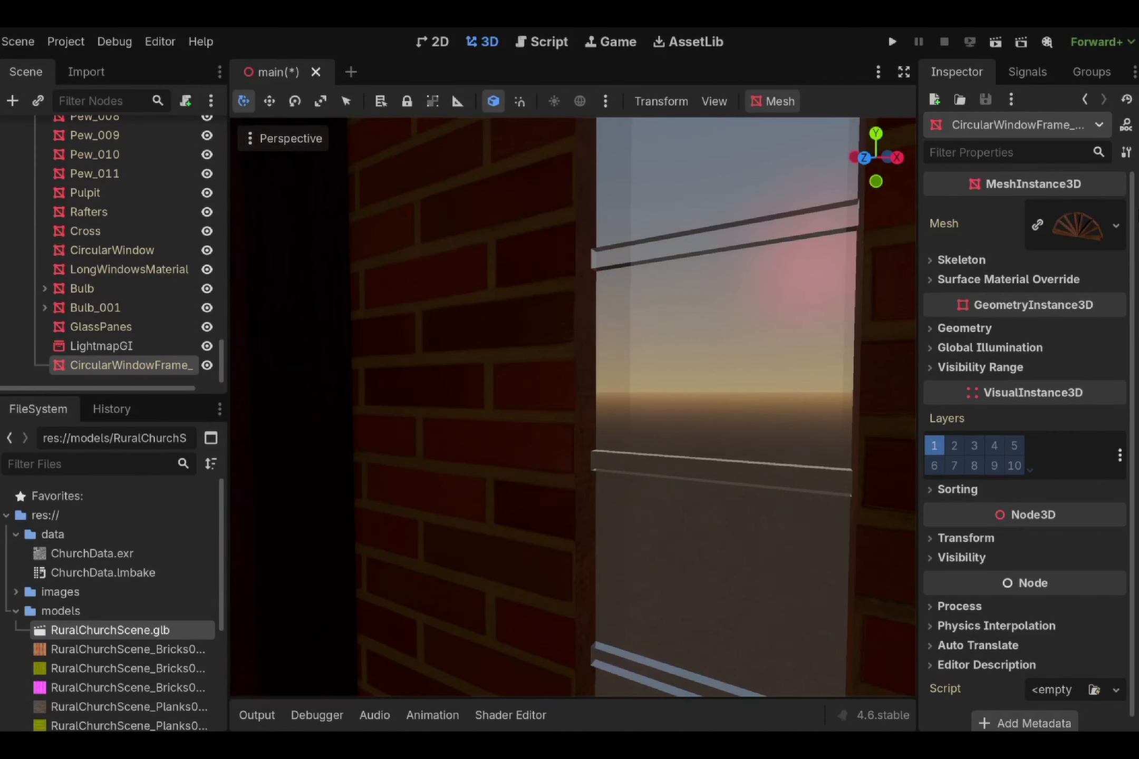
key(a)
mouse_move(573, 407)
right_down()
mouse_move(747, 401)
mouse_move(789, 380)
mouse_move(367, 370)
mouse_move(552, 366)
mouse_move(636, 393)
mouse_move(594, 382)
mouse_move(578, 392)
right_up()
key(a)
key(d)
key(w)
key(w)
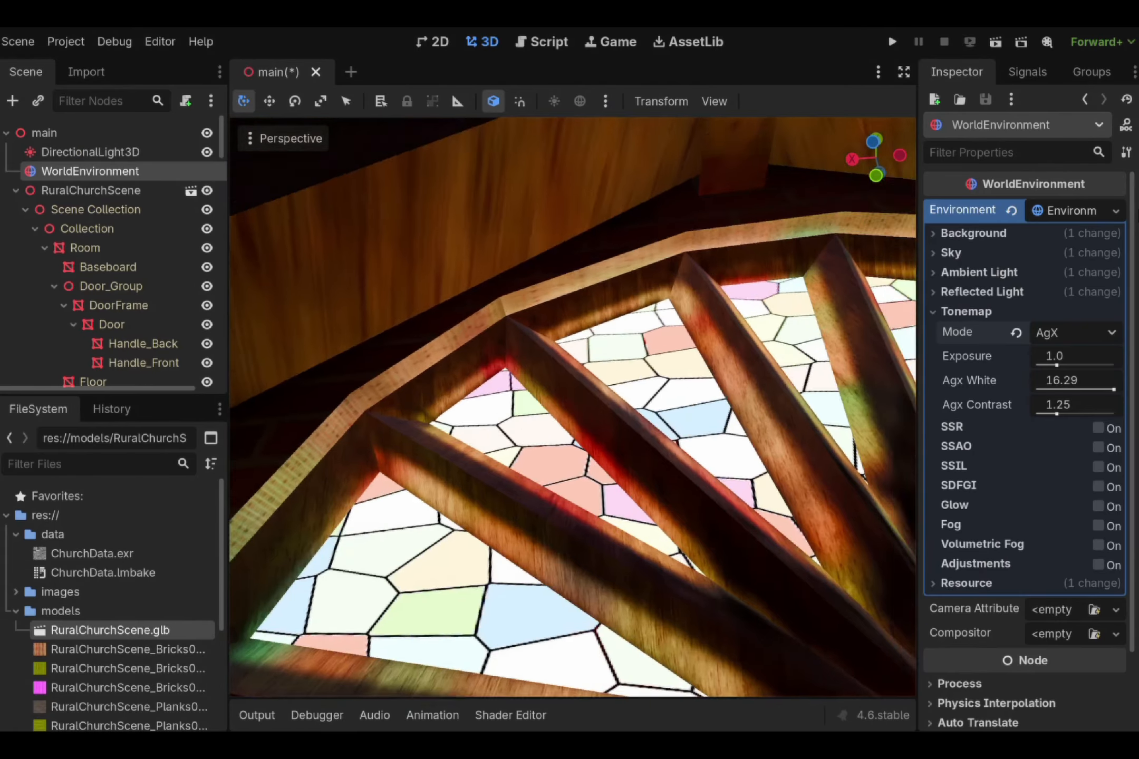
- Examine the baked lighting around the pulpit, the cross and the tall windows behind it
right_drag(572, 407, 290, 428)
key(w)
key(w)
key(s)
key(w)
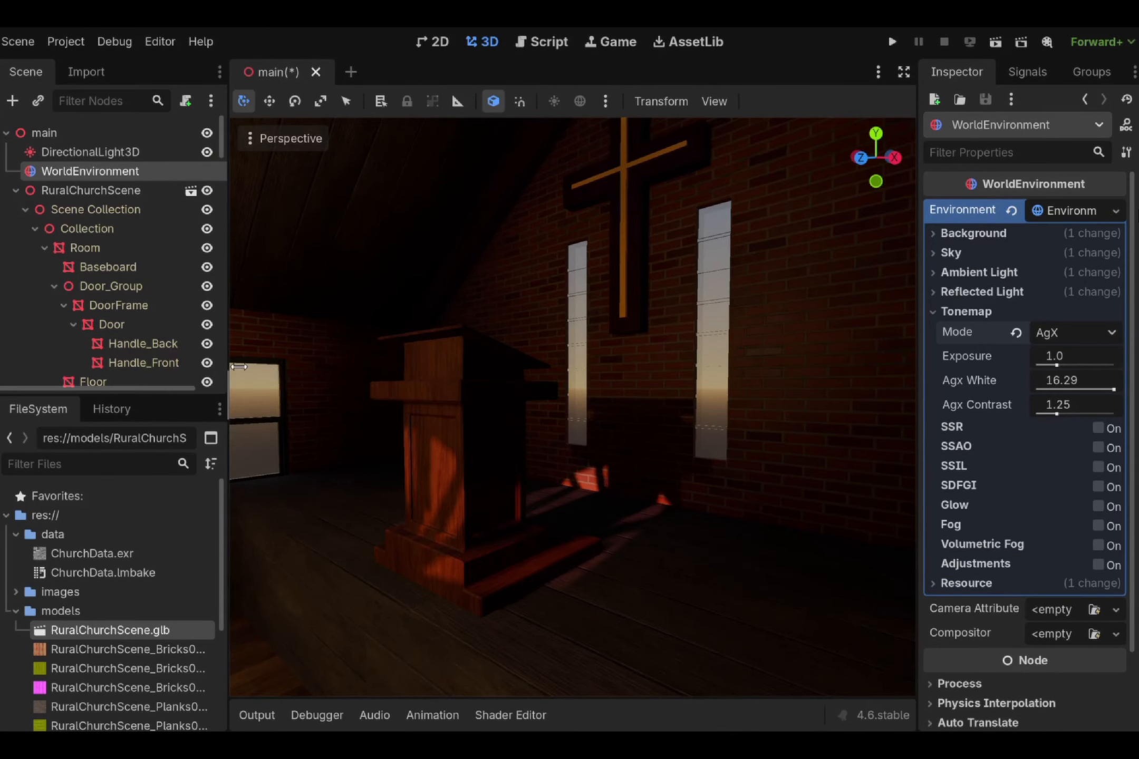
- Widen the 3D viewport by narrowing the Scene and Inspector docks
drag(239, 366, 166, 366)
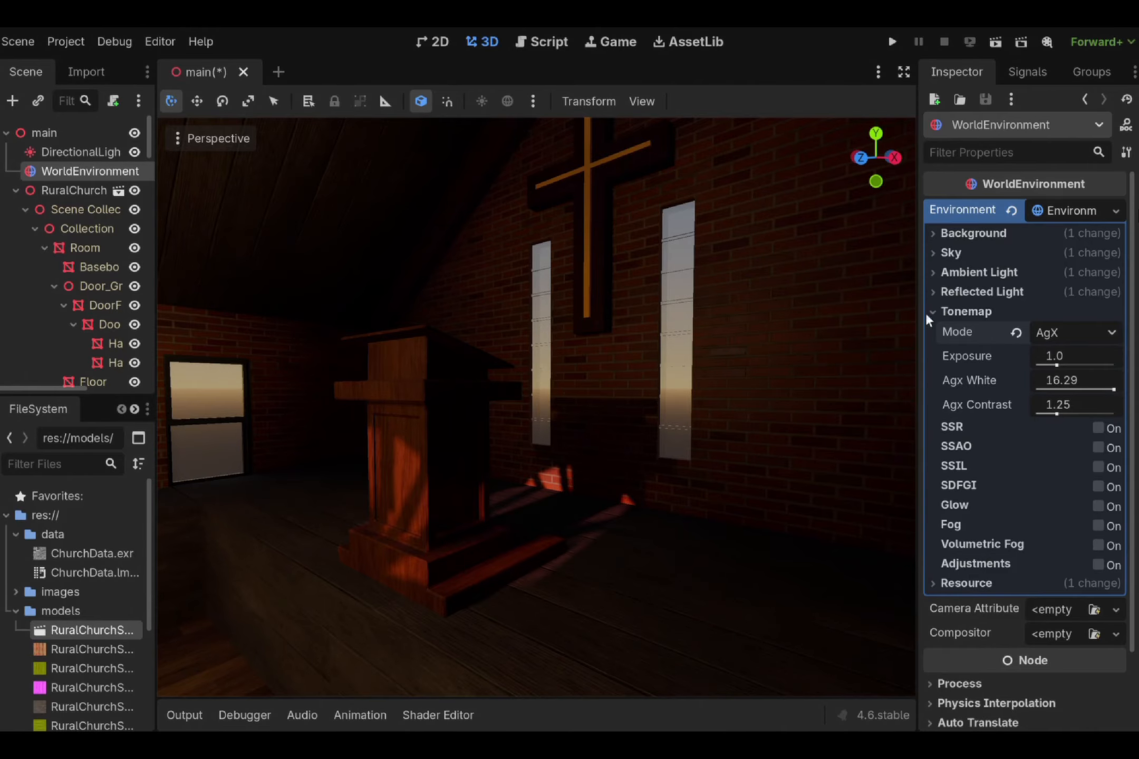
drag(917, 331, 965, 332)
- Select both hanging bulbs, raise them together slightly towards the rafters, and clear the selection
key(w)
right_drag(738, 369, 546, 301)
click(599, 285)
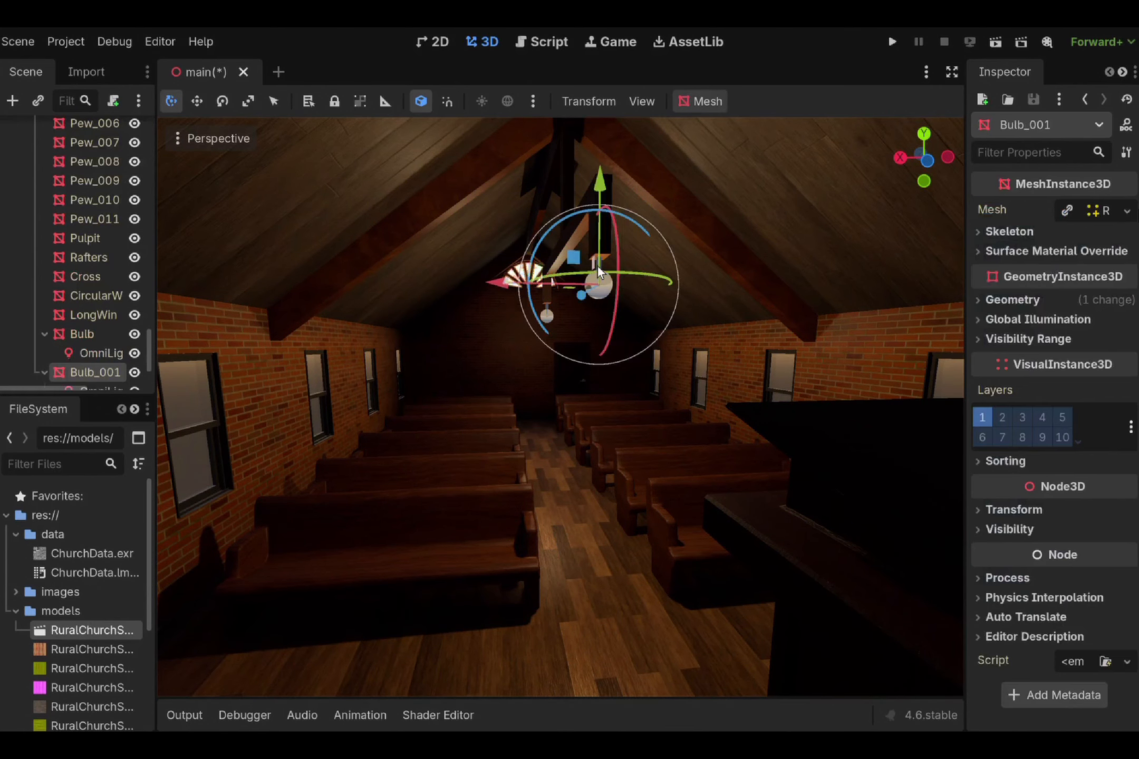
right_drag(509, 312, 528, 310)
shift+click(543, 301)
drag(585, 206, 594, 183)
right_drag(594, 183, 607, 190)
key(s)
click(798, 287)
- Examine the baked lighting and shadows on the pews, brick walls and ceiling throughout the nave
mouse_move(798, 287)
right_down()
mouse_move(785, 284)
mouse_move(778, 301)
mouse_move(794, 287)
mouse_move(794, 263)
right_up()
key(w)
key(d)
key(s)
key(w)
key(a)
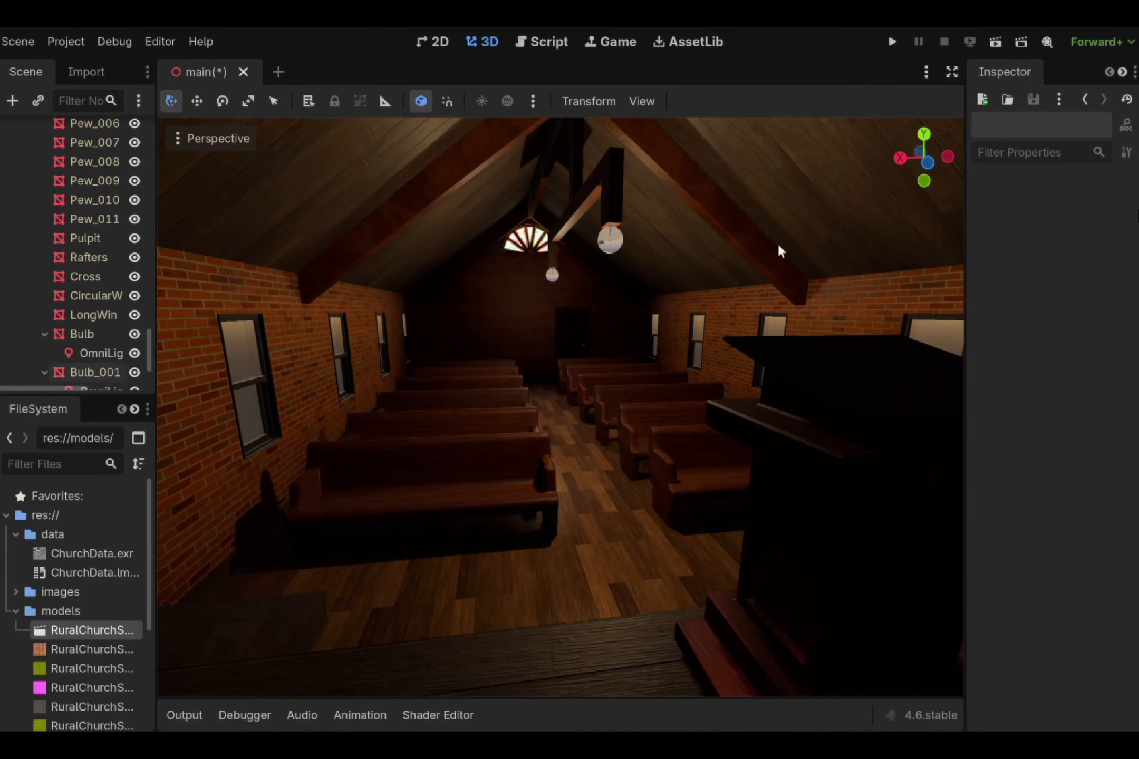
key(w)
right_drag(662, 249, 901, 260)
key(s)
key(w)
key(s)
key(w)
key(s)
- Examine a side window's glass, frame and surrounding bricks up close from several angles
right_drag(628, 242, 886, 158)
key(w)
key(d)
key(s)
key(a)
key(w)
key(d)
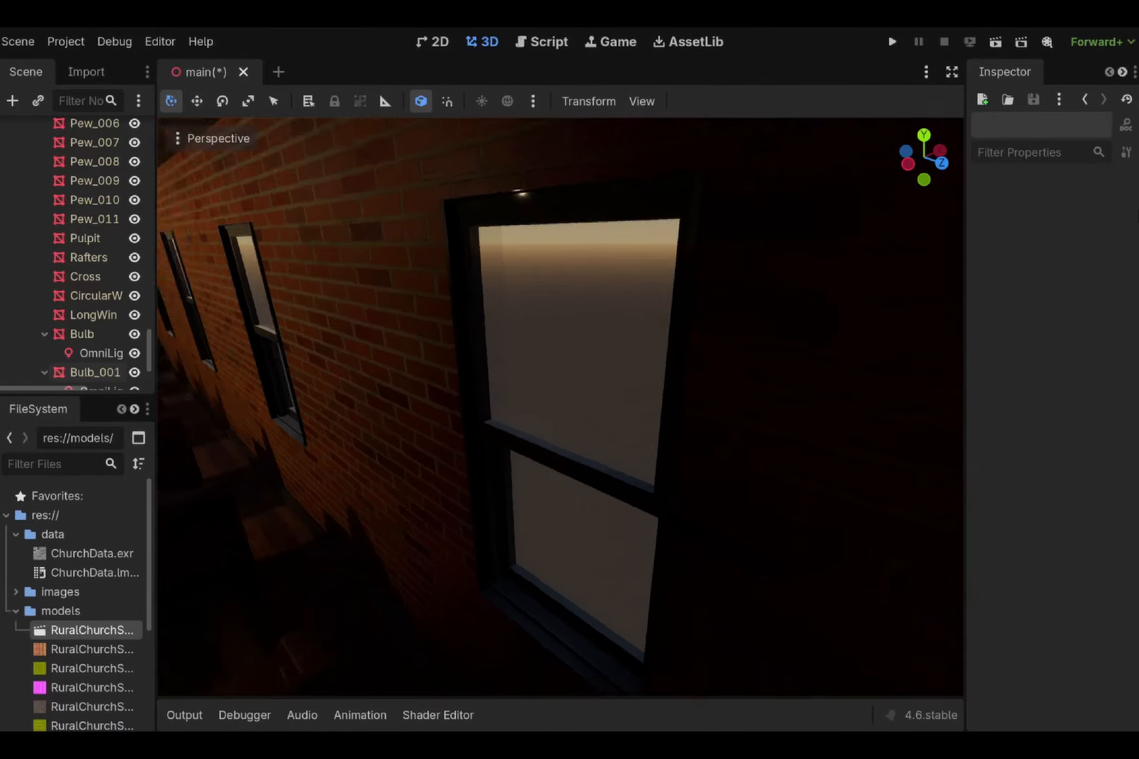
key(s)
right_drag(561, 407, 587, 472)
key(w)
key(s)
key(w)
key(w)
key(s)
key(w)
key(w)
key(s)
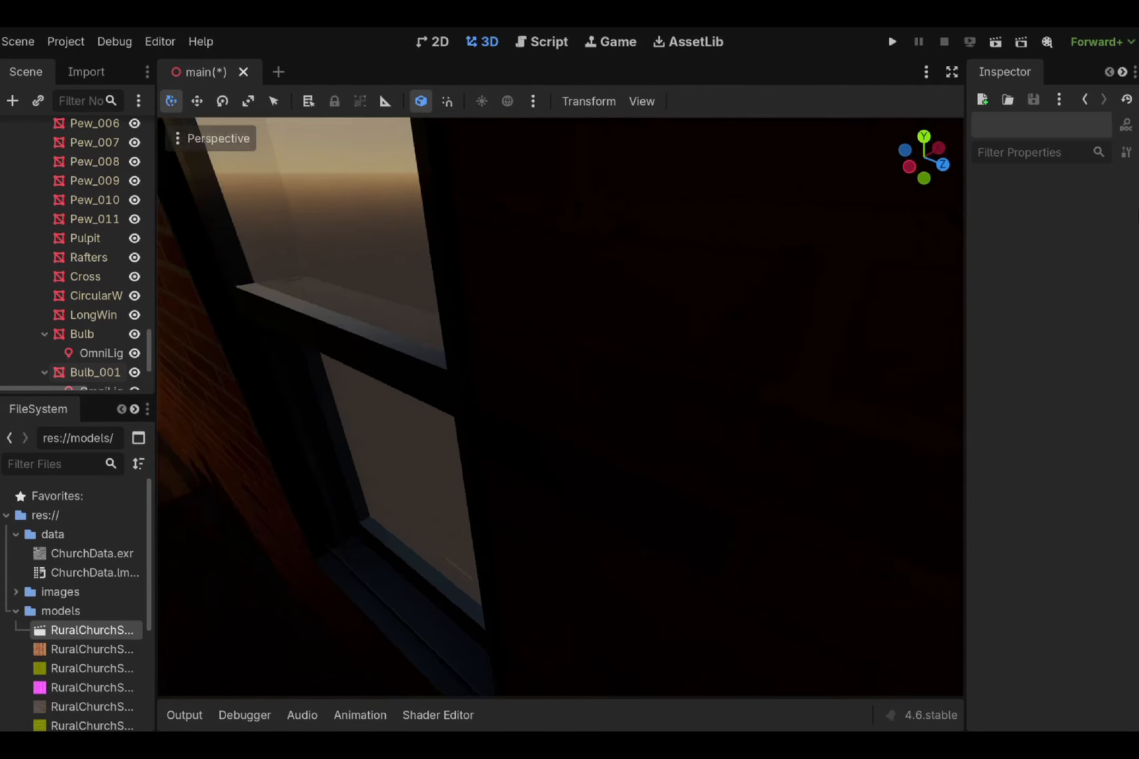
key(s)
right_drag(561, 407, 500, 400)
key(s)
key(w)
key(s)
key(w)
key(w)
key(s)
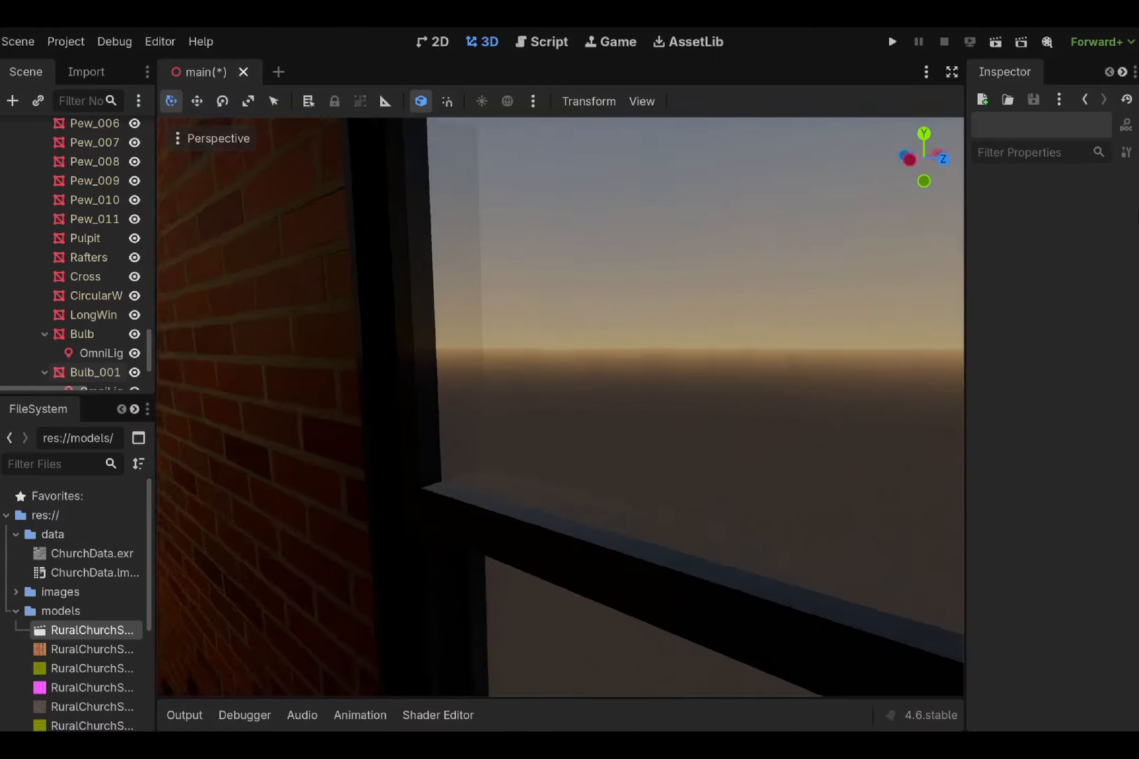
key(s)
right_drag(560, 407, 448, 392)
key(s)
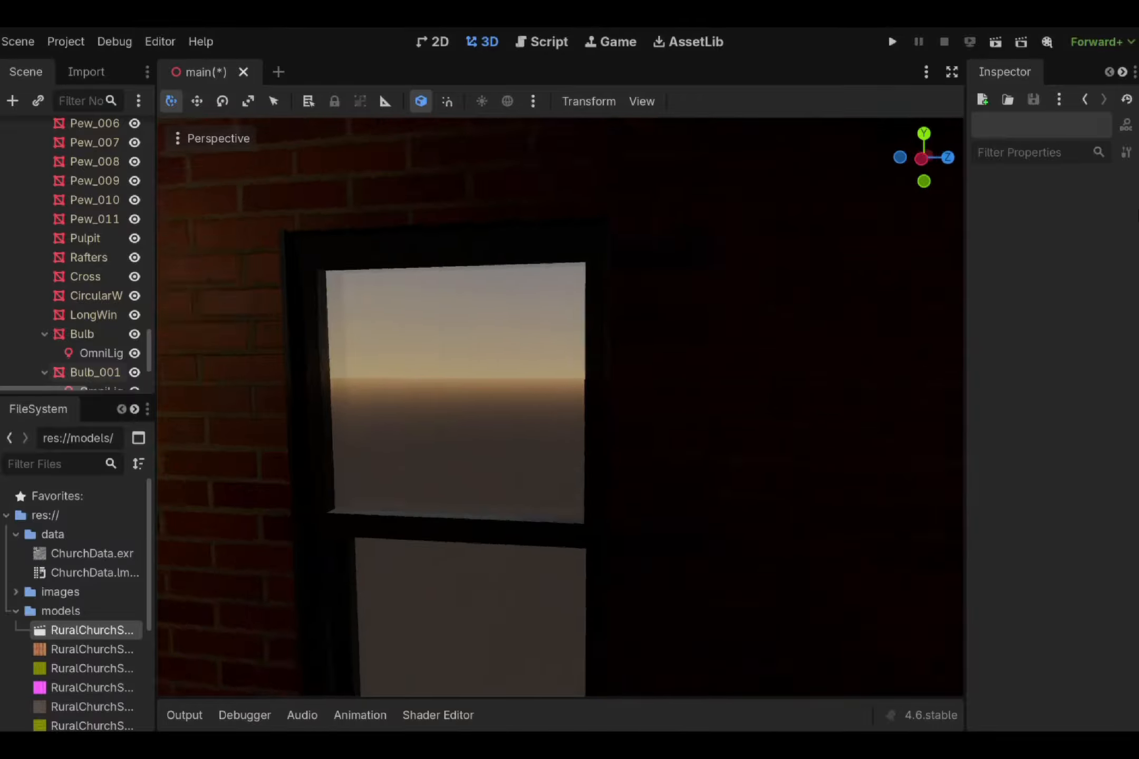
right_drag(560, 407, 477, 412)
key(w)
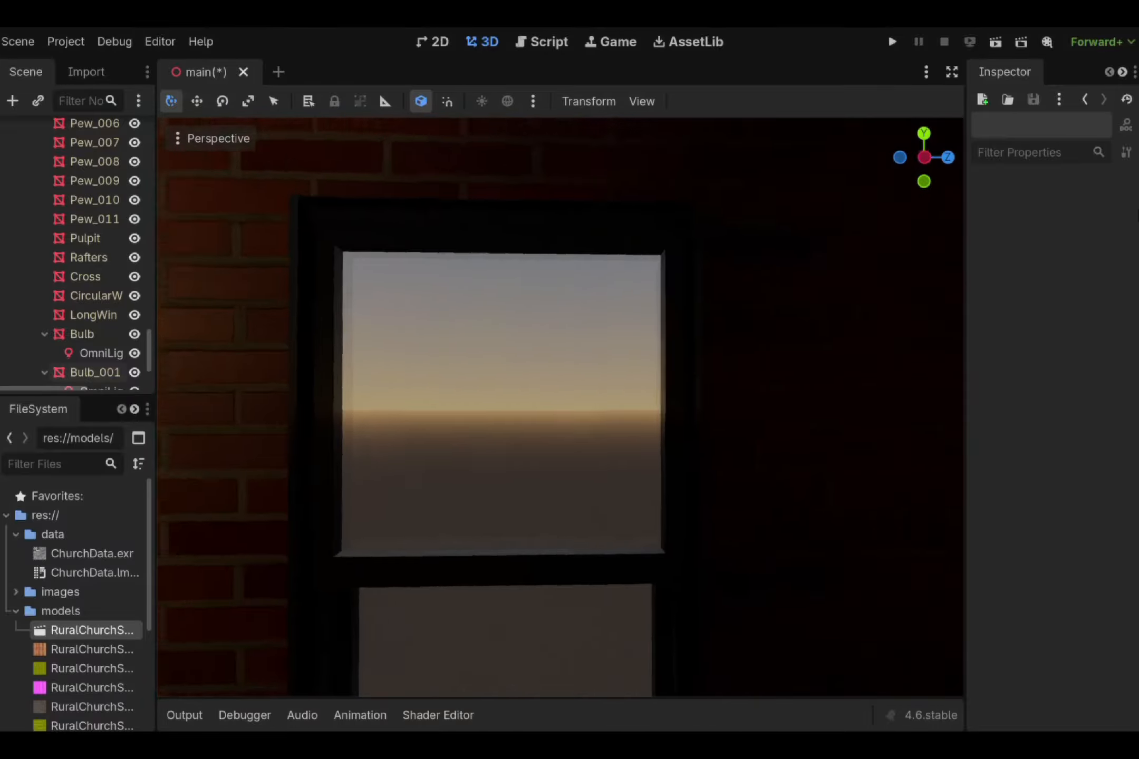
- Examine the whole church interior from the back of the aisle towards the pulpit
right_drag(560, 407, 896, 430)
key(a)
key(w)
key(w)
key(d)
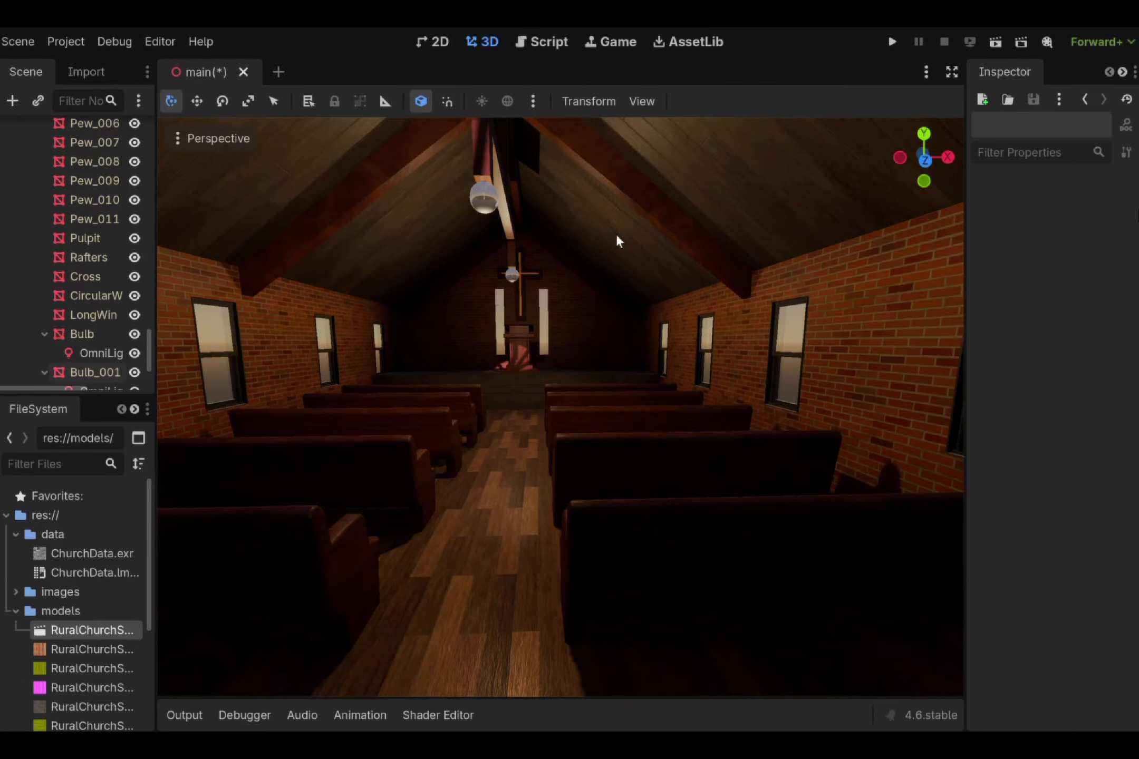
right_drag(617, 240, 585, 261)
key(s)
key(w)
mouse_move(654, 228)
right_down()
mouse_move(639, 227)
mouse_move(686, 205)
mouse_move(649, 205)
right_up()
key(a)
key(d)
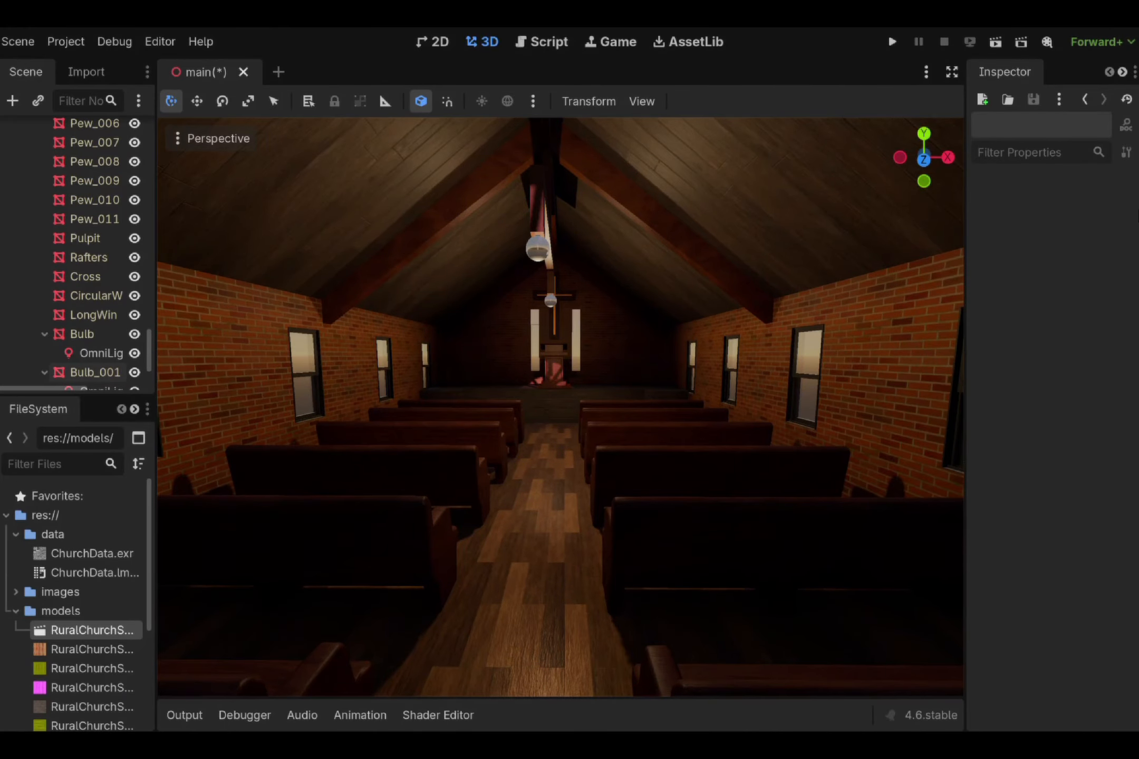
- Select the omni light belonging to Bulb_001
scroll(112, 309, down, 1)
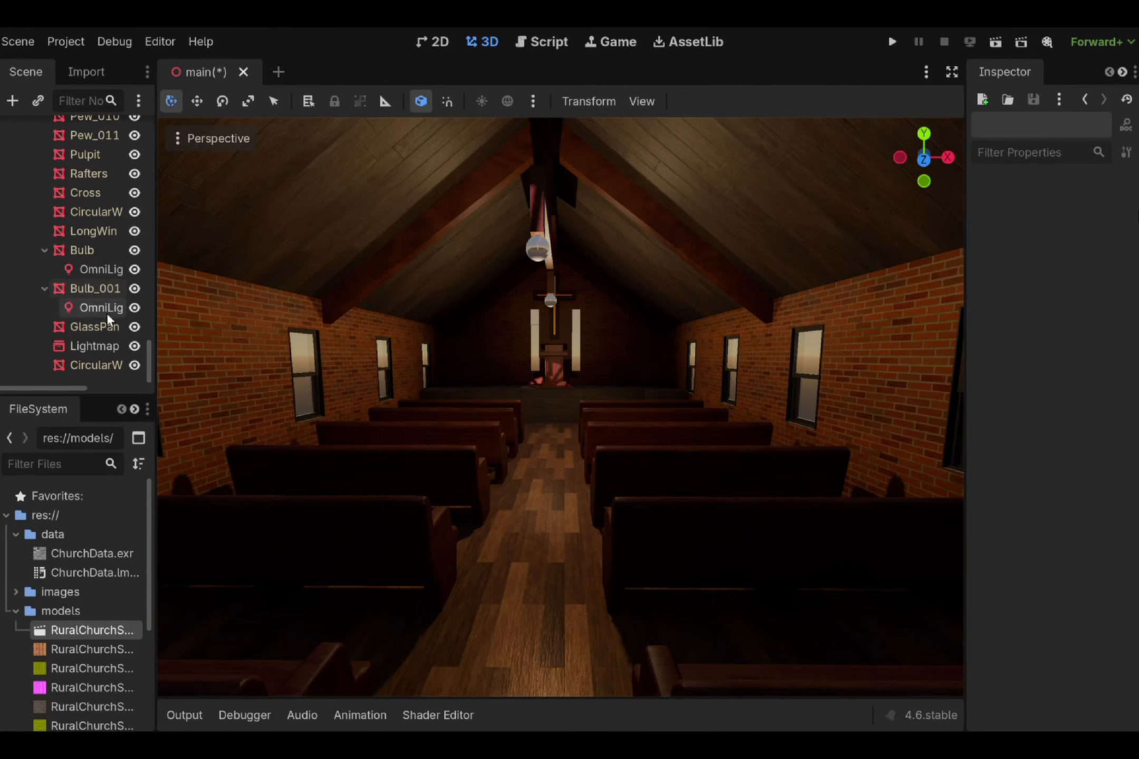
click(105, 308)
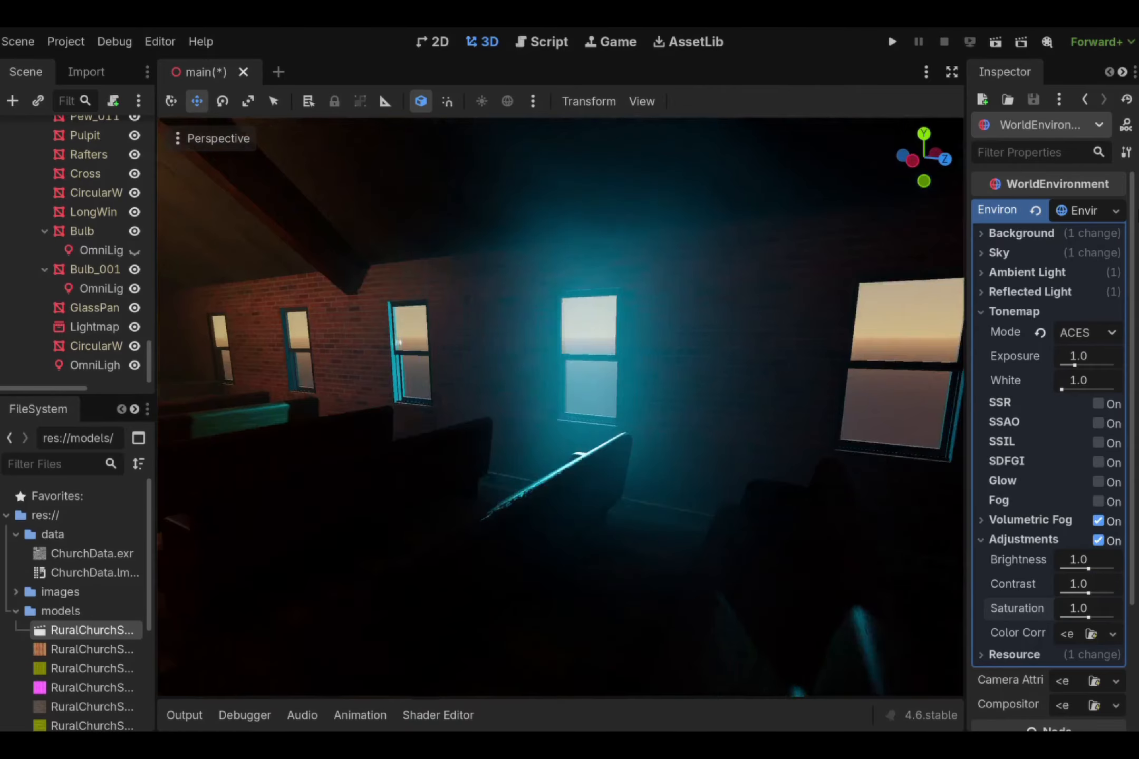
- Examine the volumetric fog, the cyan light by the side windows and the glowing circular window
right_drag(560, 407, 791, 406)
right_drag(561, 407, 580, 464)
right_drag(561, 406, 527, 453)
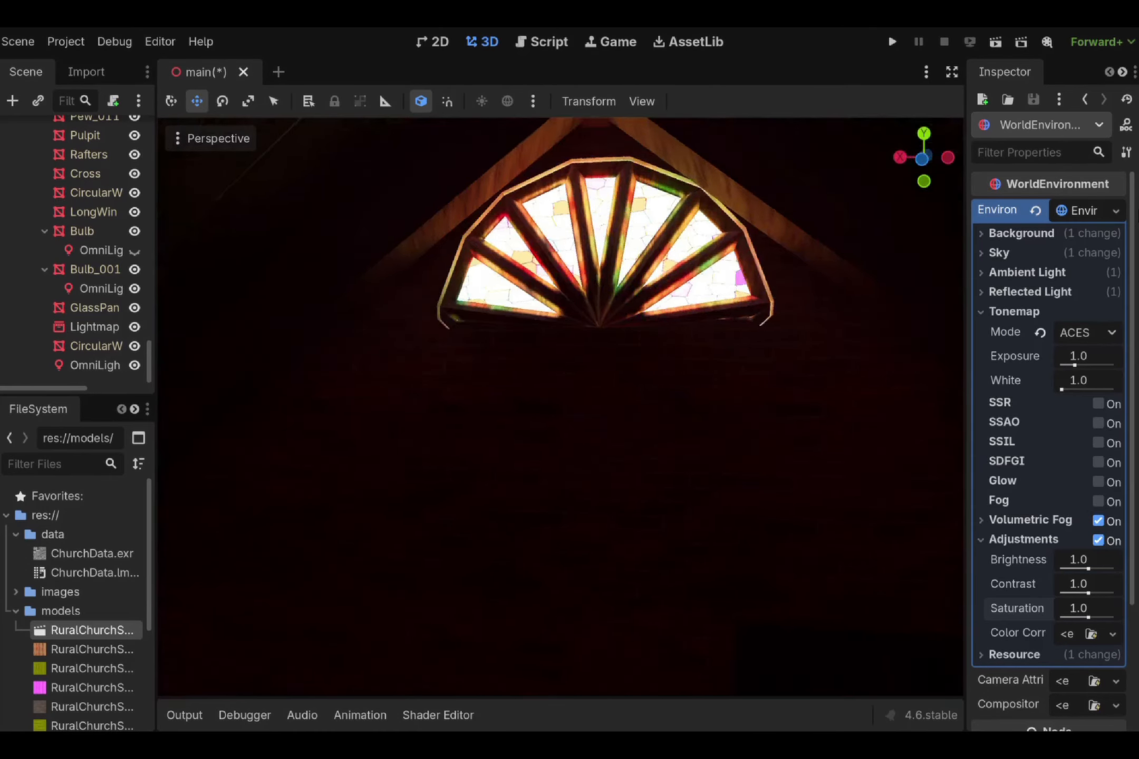
right_drag(561, 406, 612, 437)
right_drag(560, 406, 396, 533)
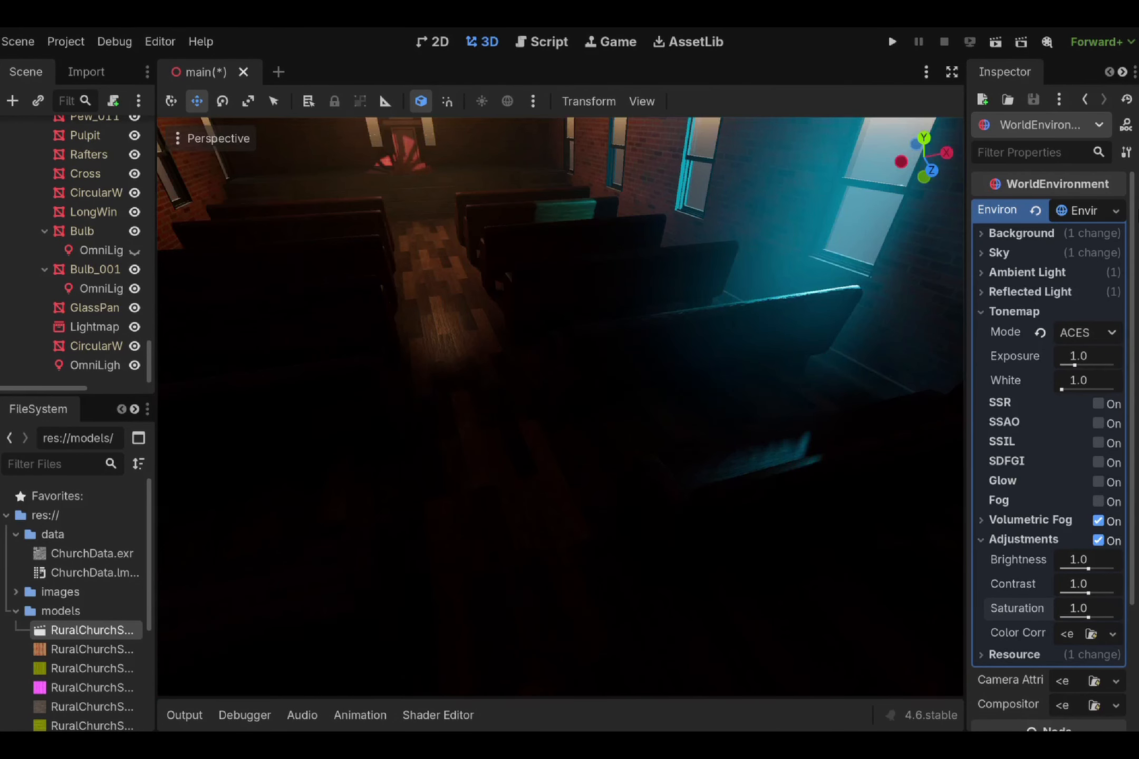
right_drag(561, 406, 558, 353)
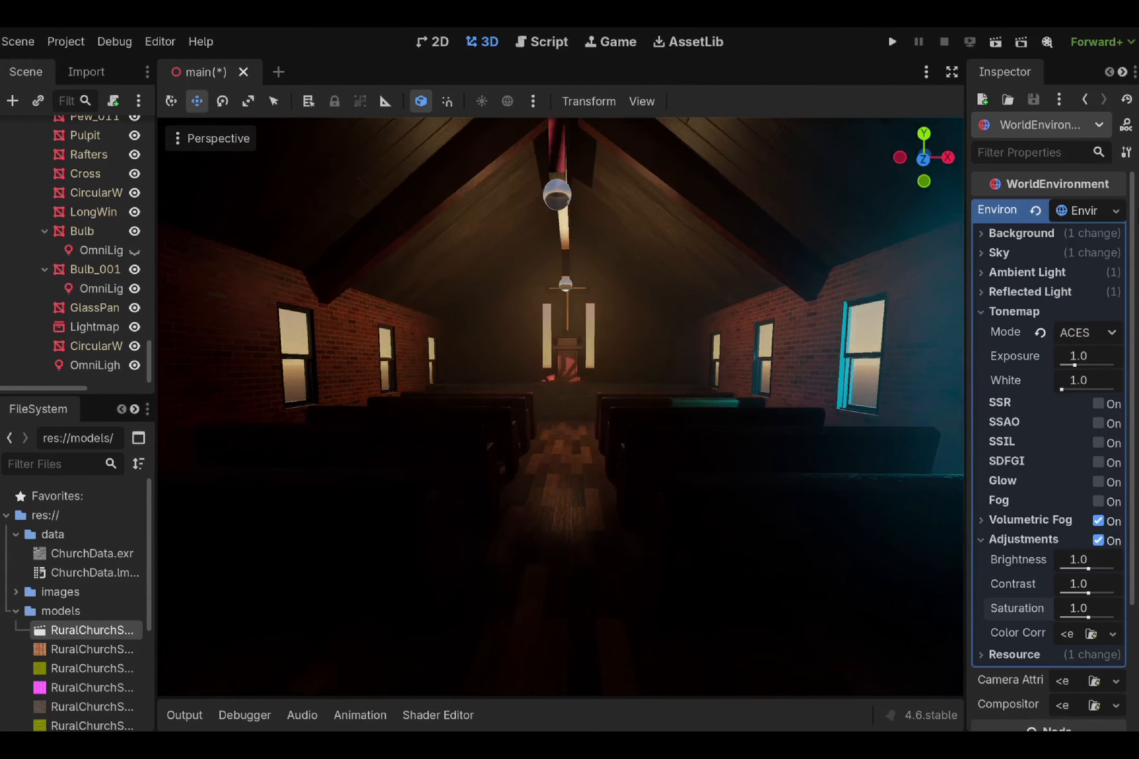
right_drag(561, 407, 574, 364)
- Toggle the LightmapGI node's visibility off and back on for comparison, and examine the coloured light around the pulpit
click(135, 327)
click(134, 326)
key(w)
key(d)
key(w)
key(d)
key(a)
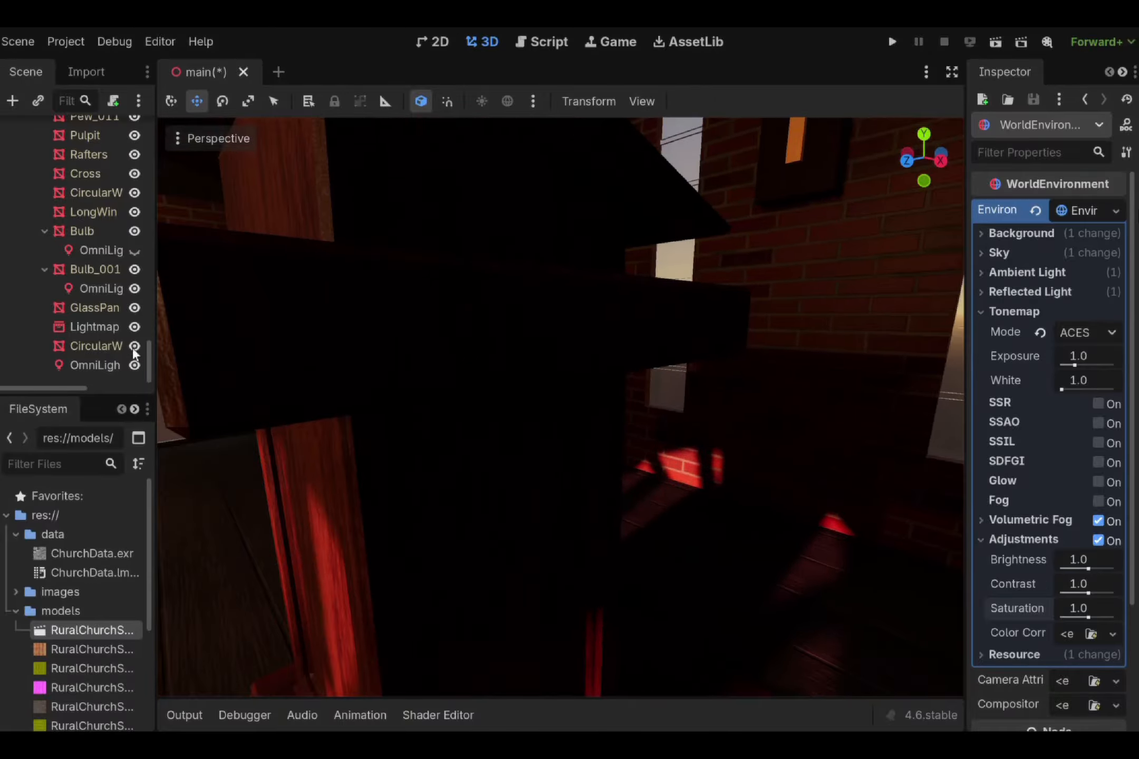
- Select the LightmapGI node and examine the foggy interior from behind the pulpit towards the circular window
click(109, 326)
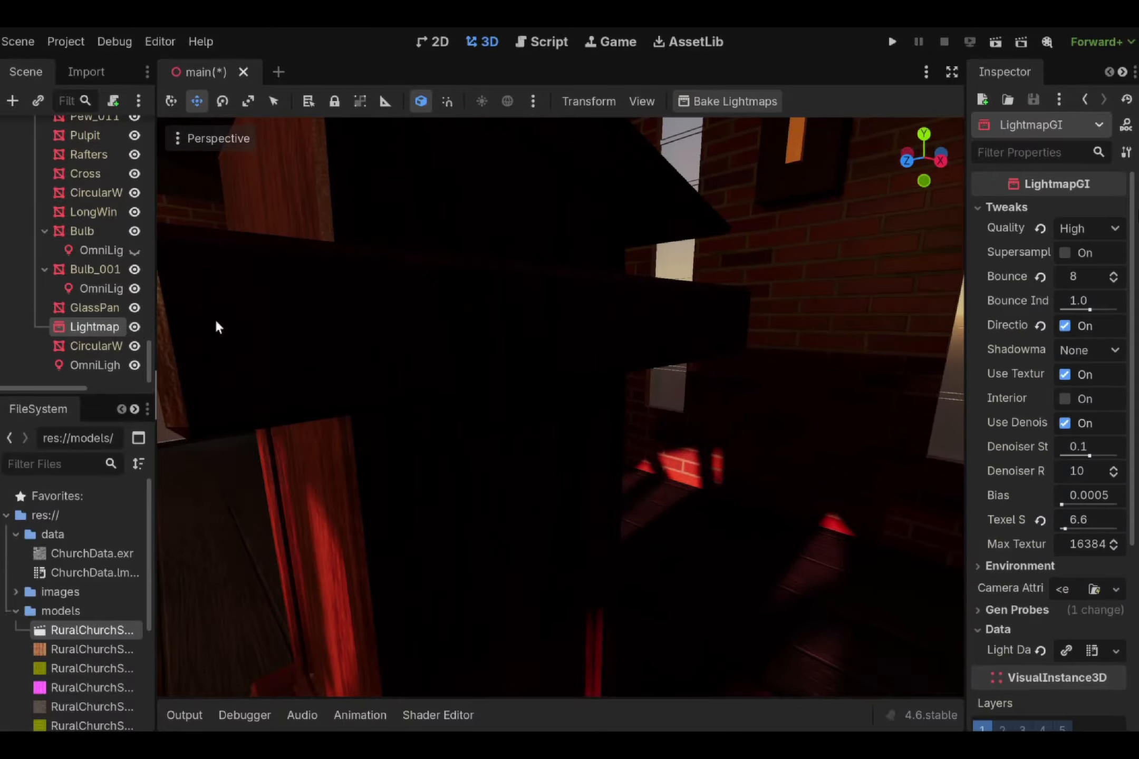
right_drag(659, 327, 438, 327)
key(s)
key(d)
right_drag(742, 269, 609, 261)
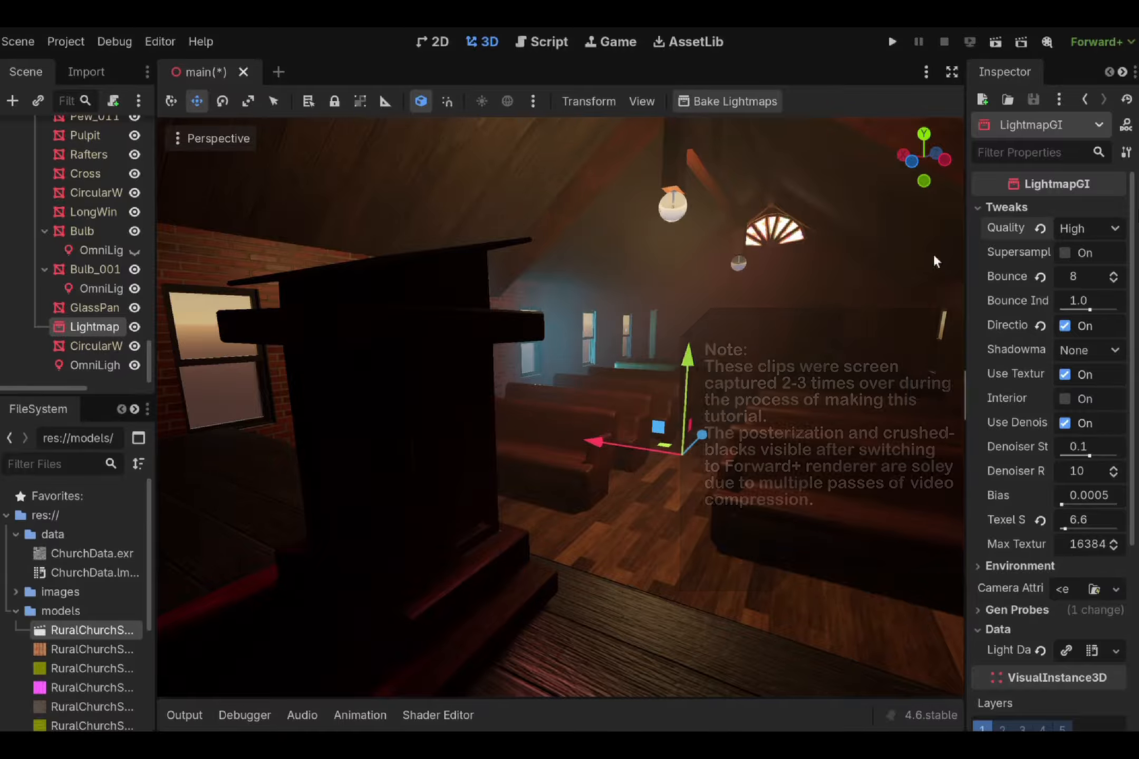
key(w)
right_drag(933, 254, 859, 232)
key(w)
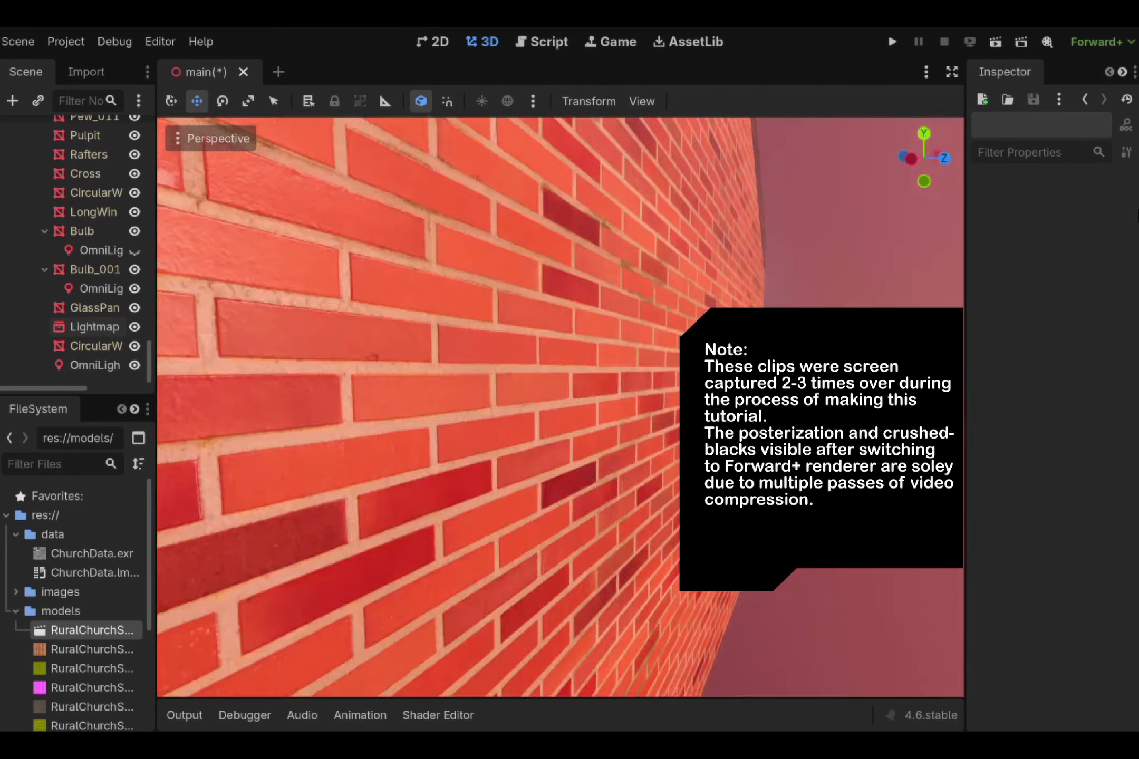
- Review the finished lighting from the back of the church, including the cyan-lit pews and windows
right_drag(559, 369, 469, 324)
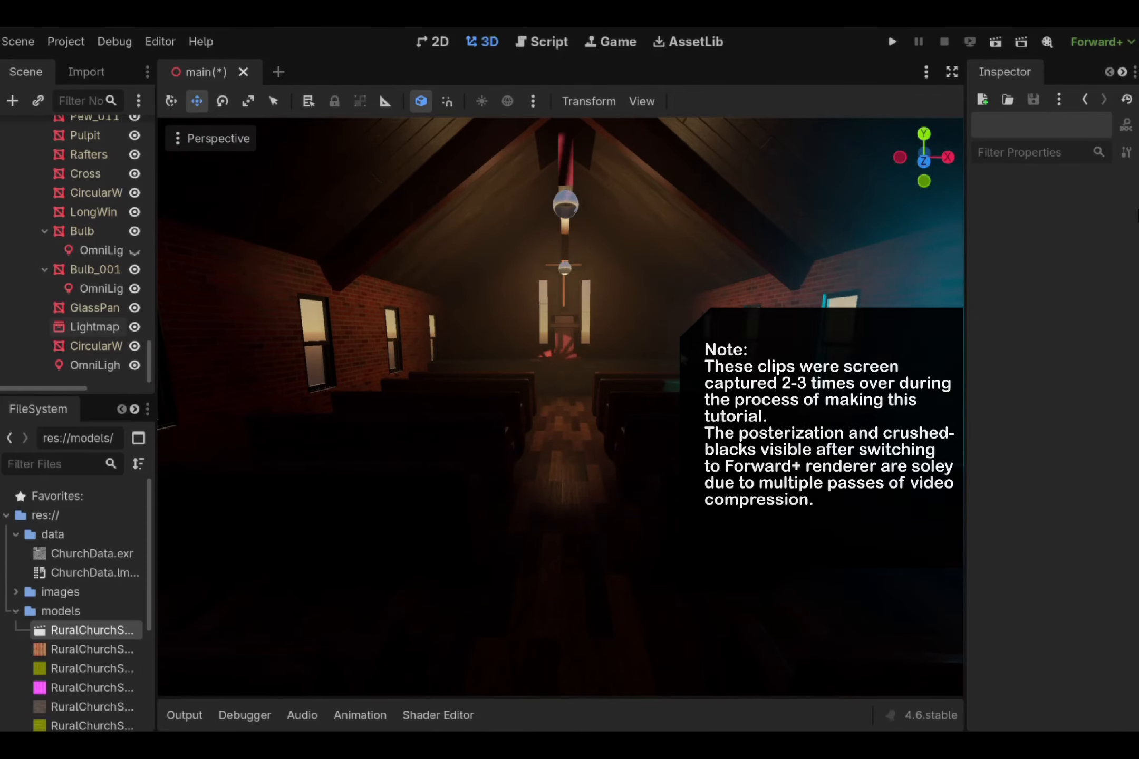
right_drag(559, 406, 622, 454)
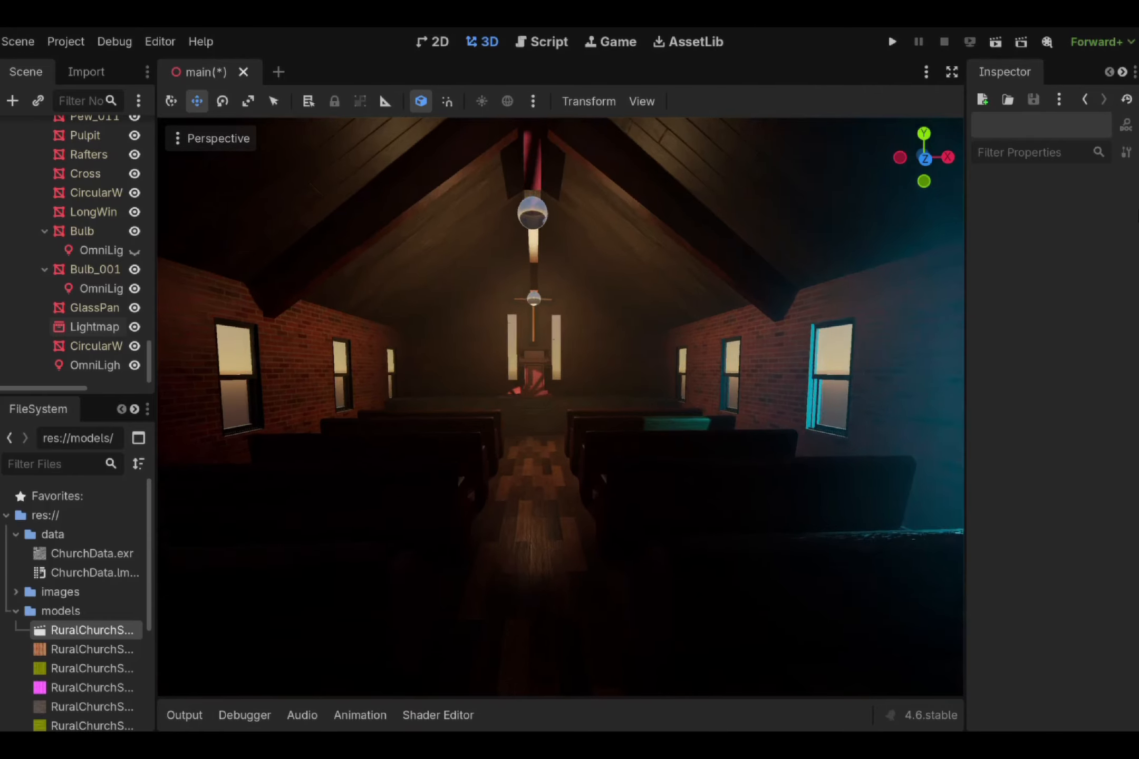
right_drag(558, 390, 511, 401)
key(s)
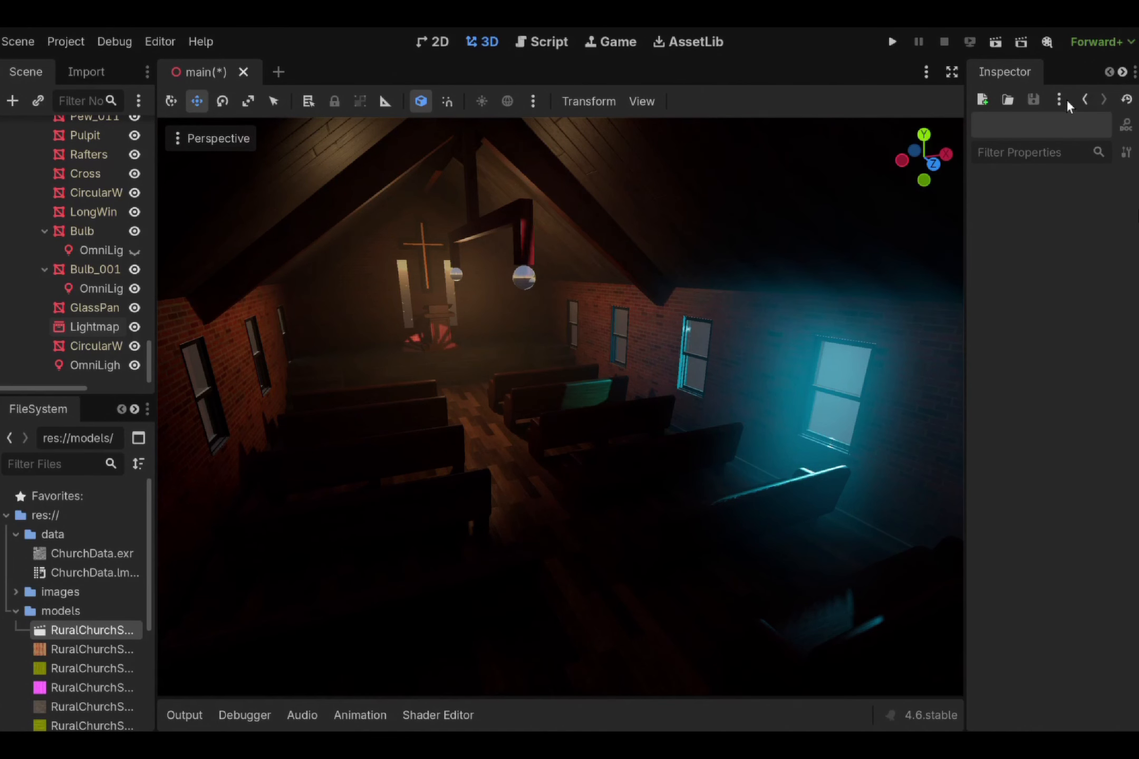